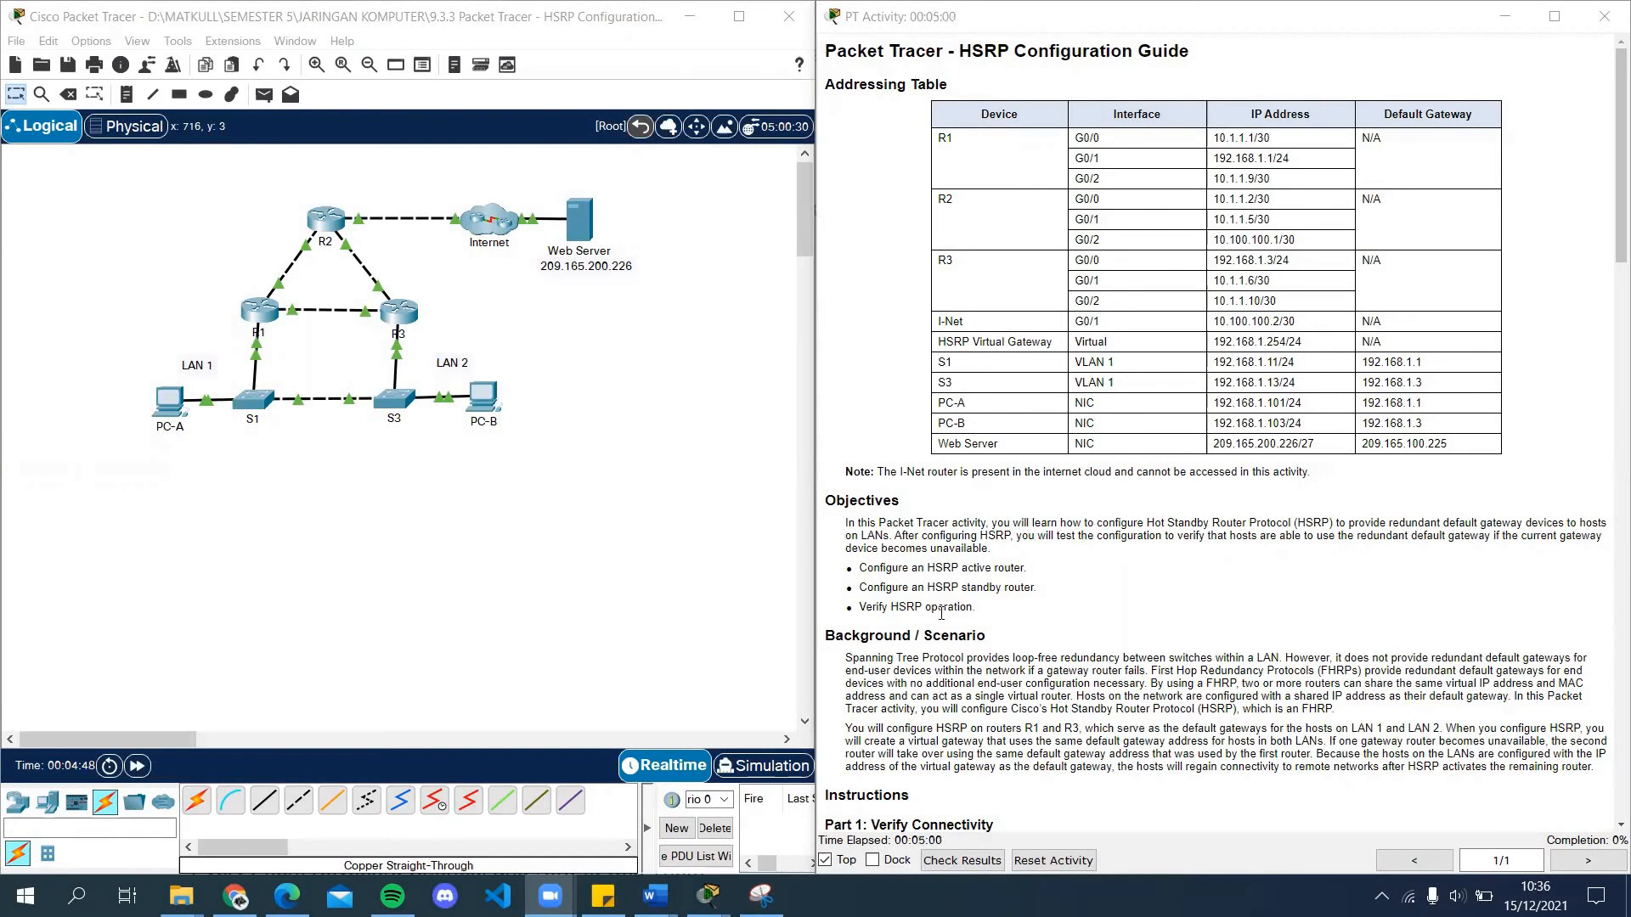
Step: Open the Command Prompt on PC-A's desktop, with its window moved clear of the activity instructions
{"action": "scroll", "coordinate": [1053, 520], "scroll_direction": "down", "scroll_amount": 3}
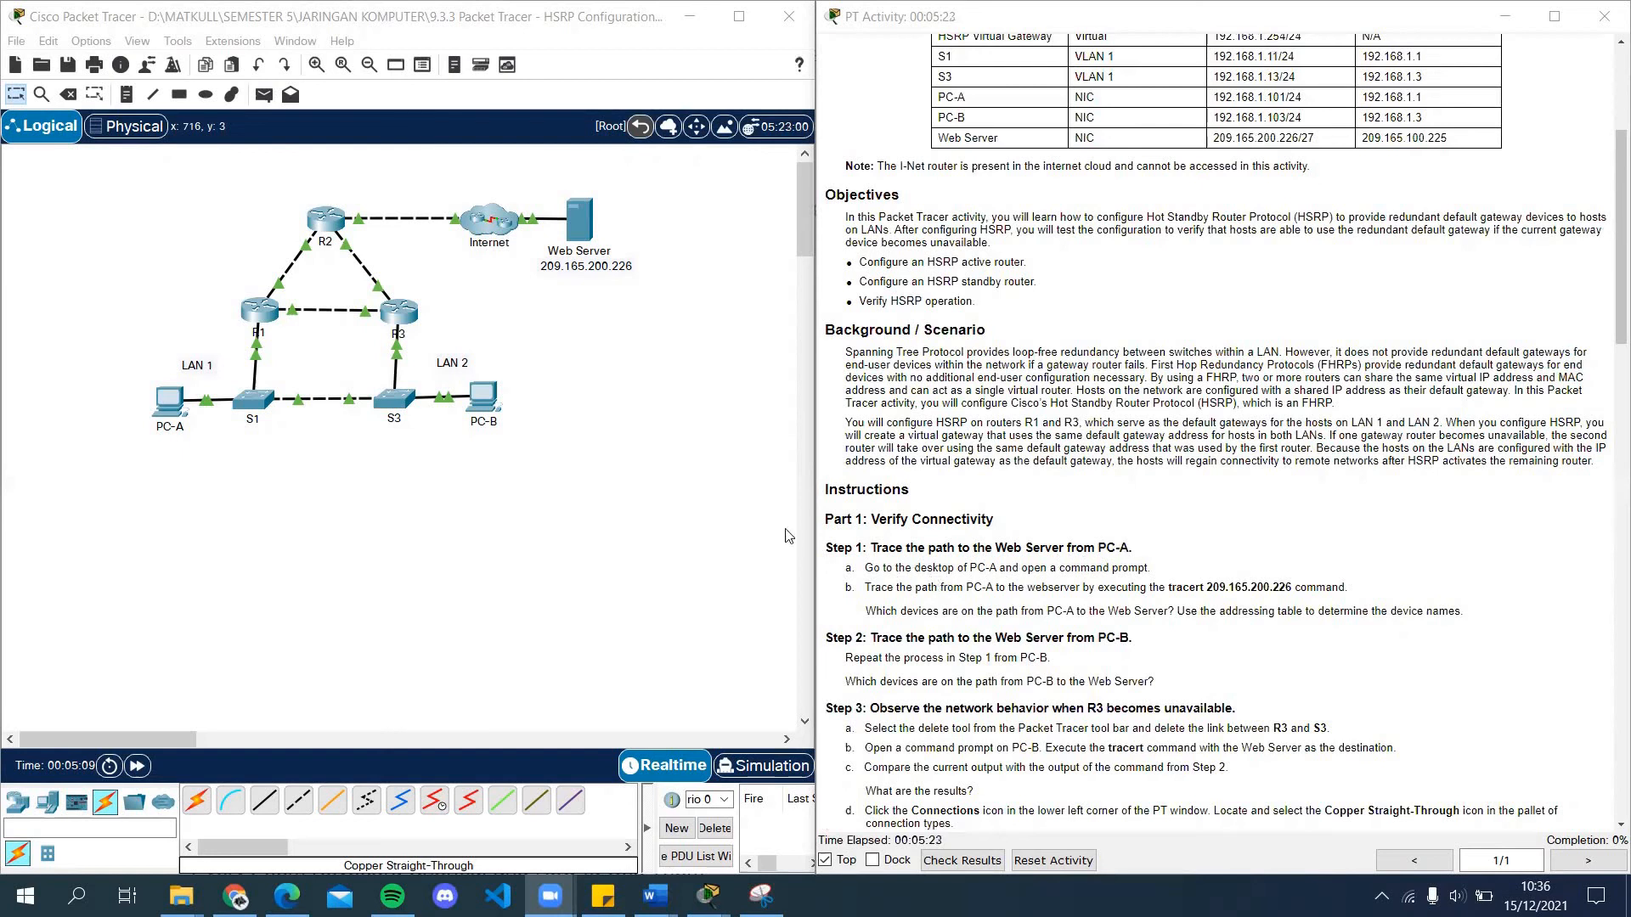
{"action": "left_click", "coordinate": [163, 396]}
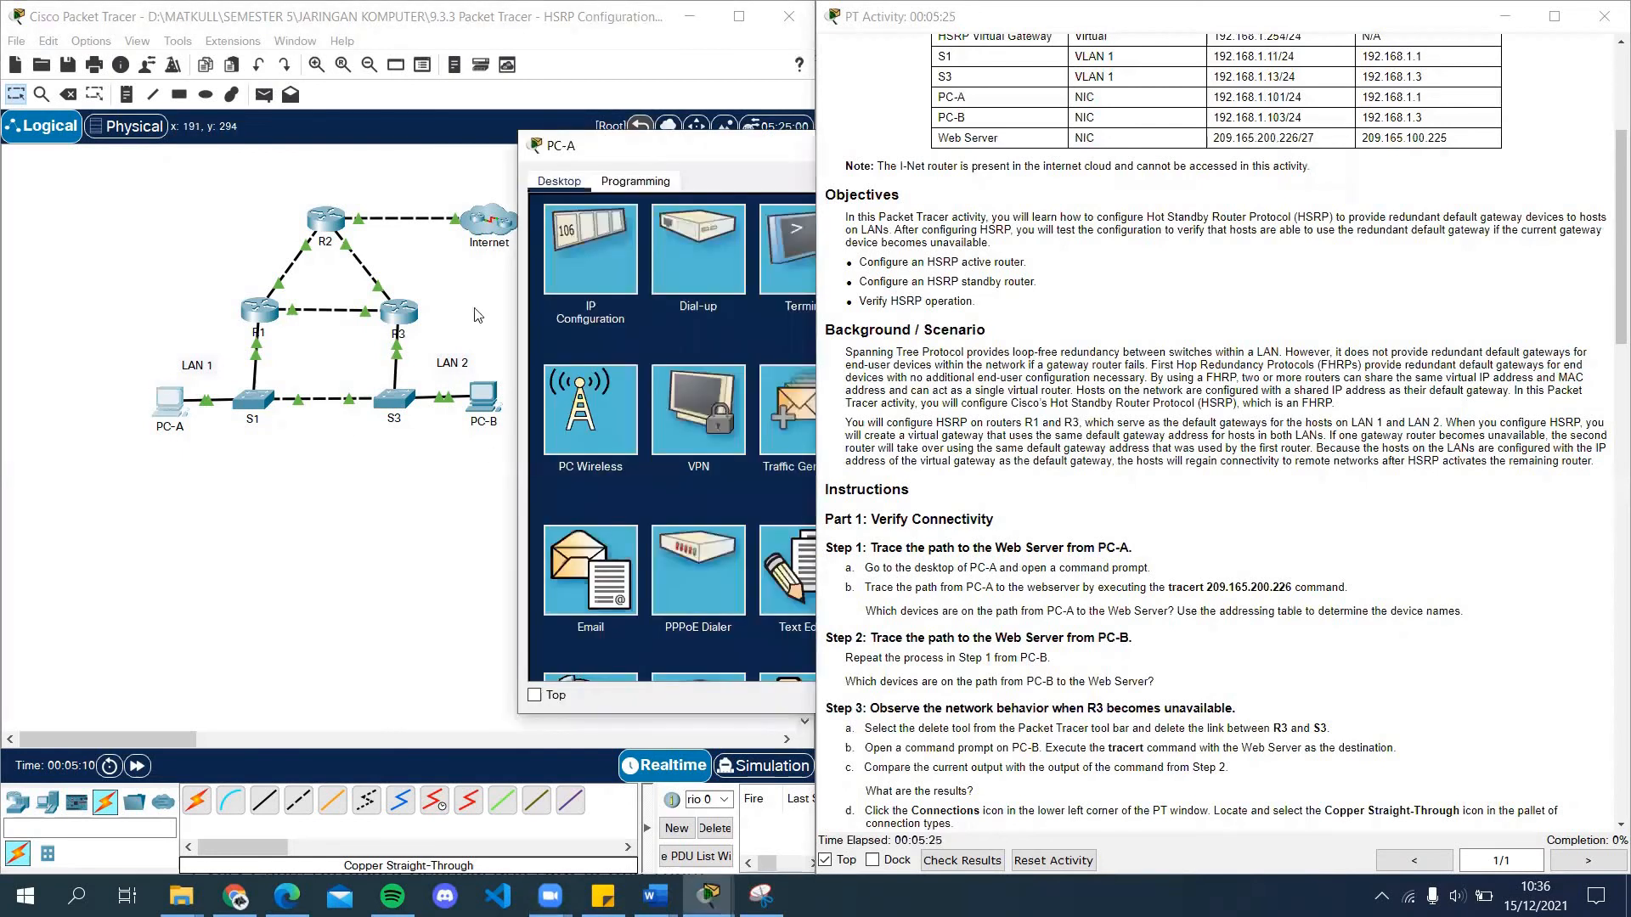
{"action": "left_click_drag", "start_coordinate": [675, 145], "coordinate": [432, 131]}
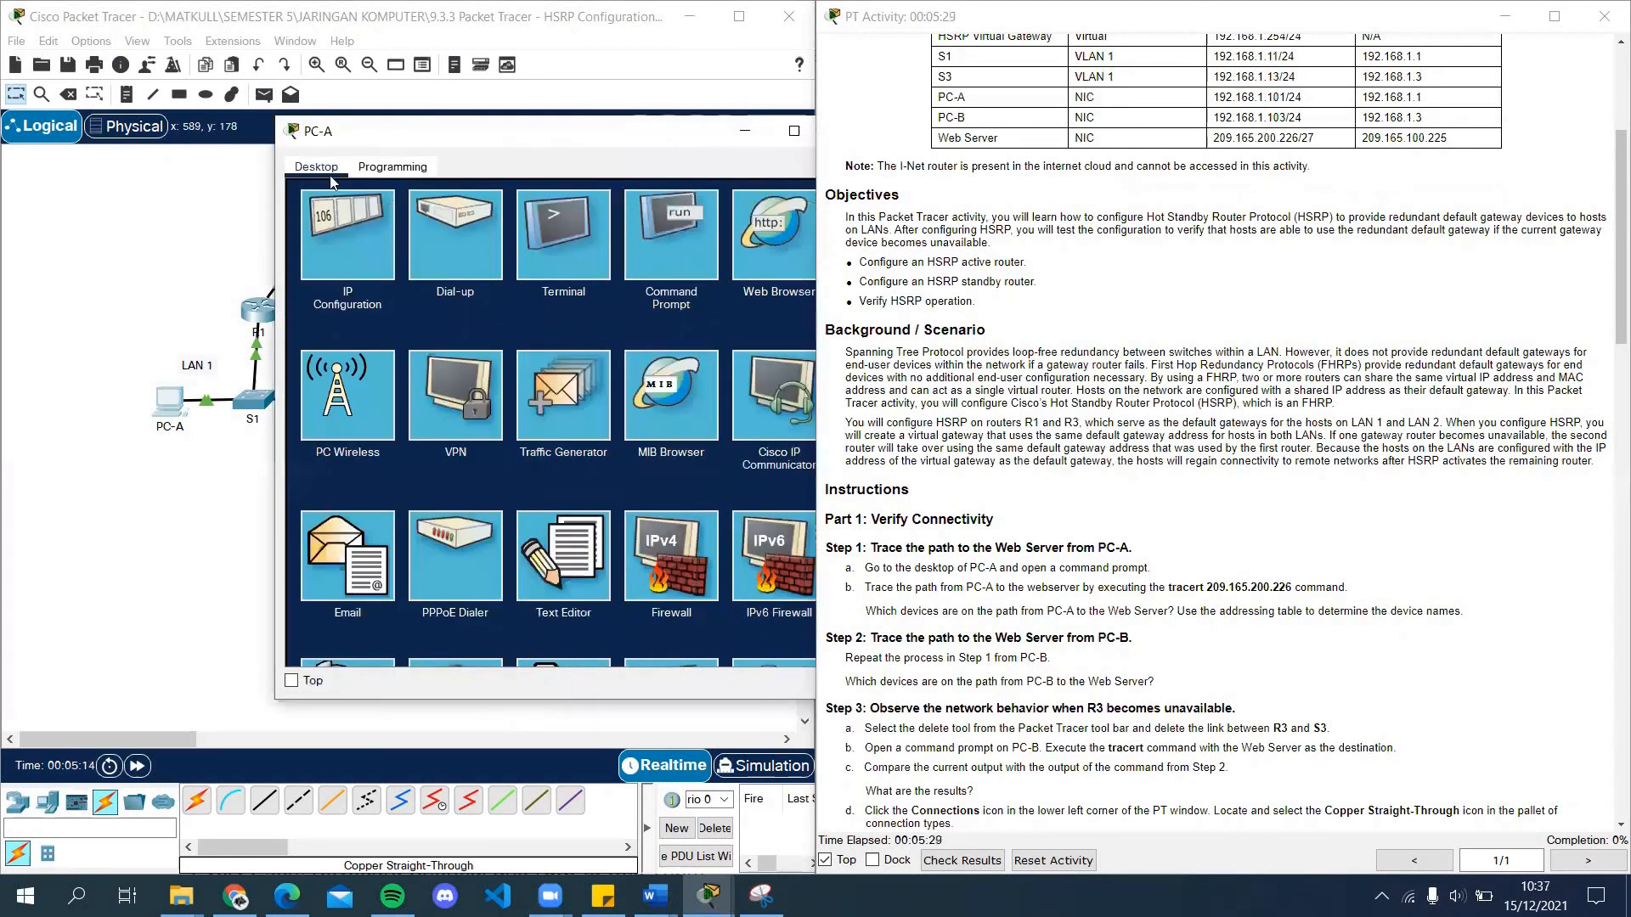
{"action": "left_click", "coordinate": [664, 233]}
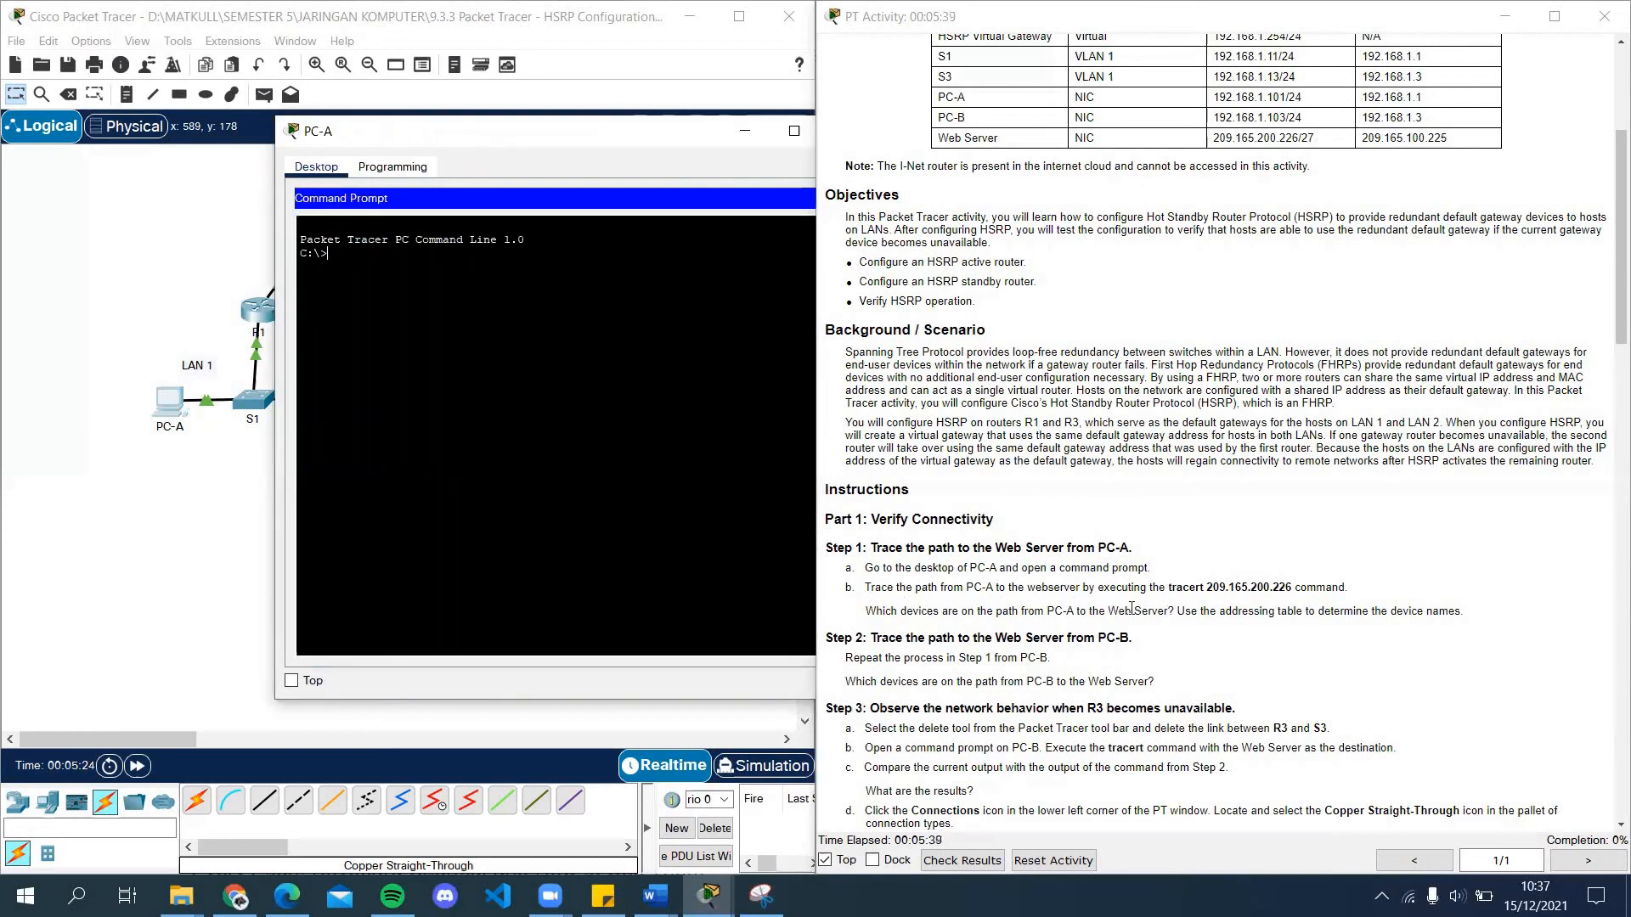
Step: Copy the command tracert 209.165.200.226 from the instructions and run it in PC-A's command prompt
{"action": "left_click_drag", "start_coordinate": [1167, 588], "coordinate": [1291, 591]}
{"action": "key", "text": "ctrl+c"}
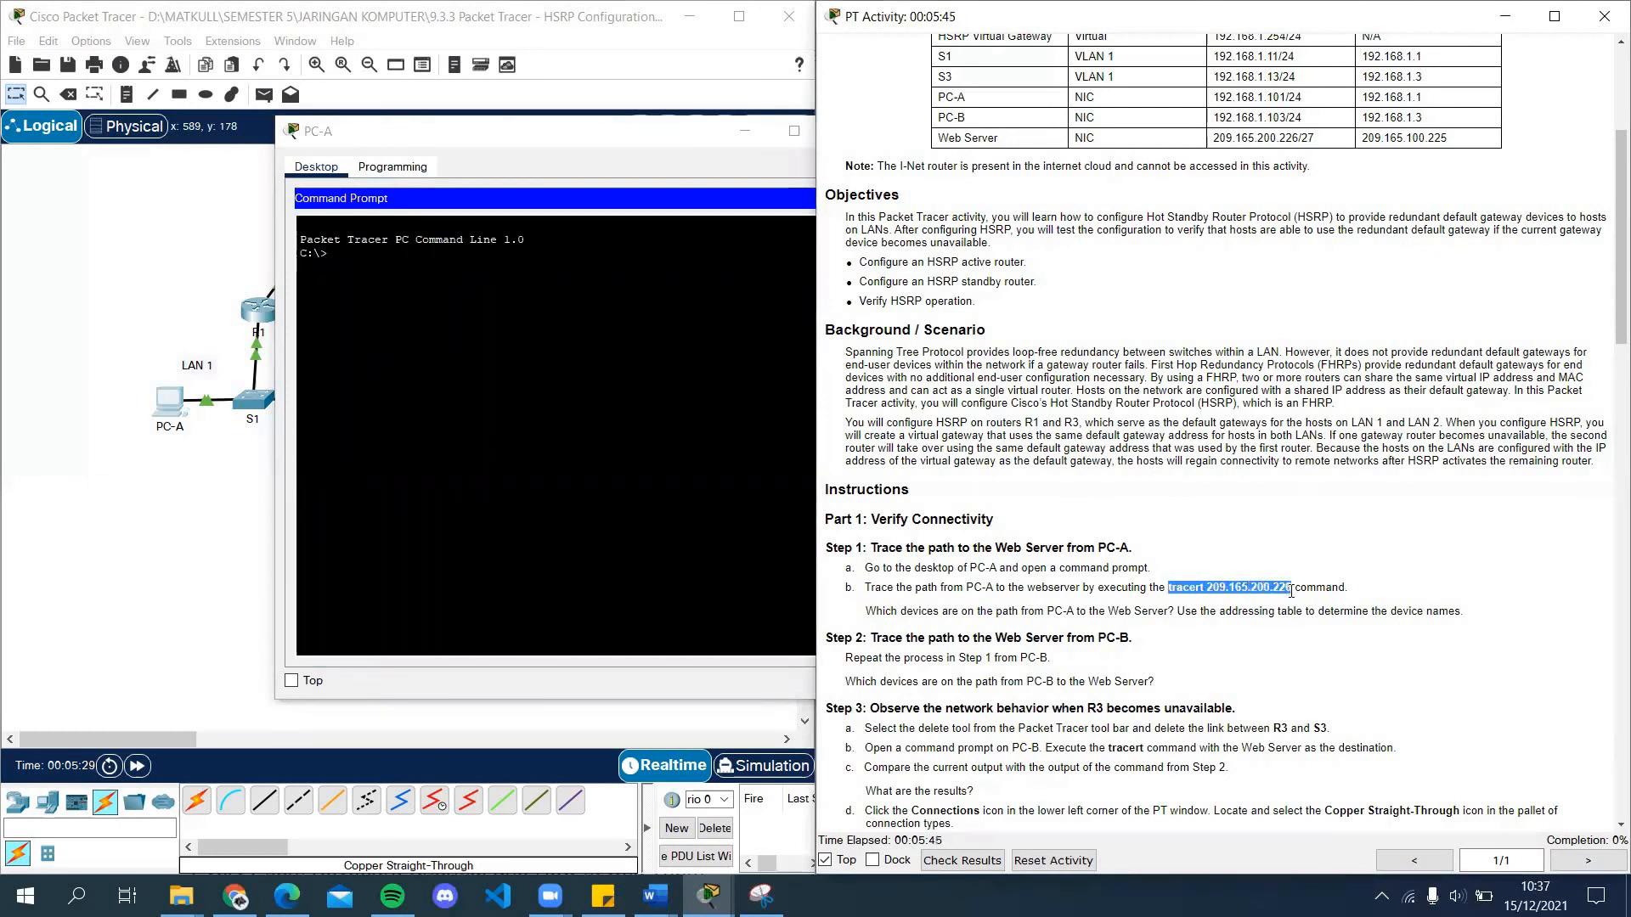
{"action": "left_click", "coordinate": [433, 266]}
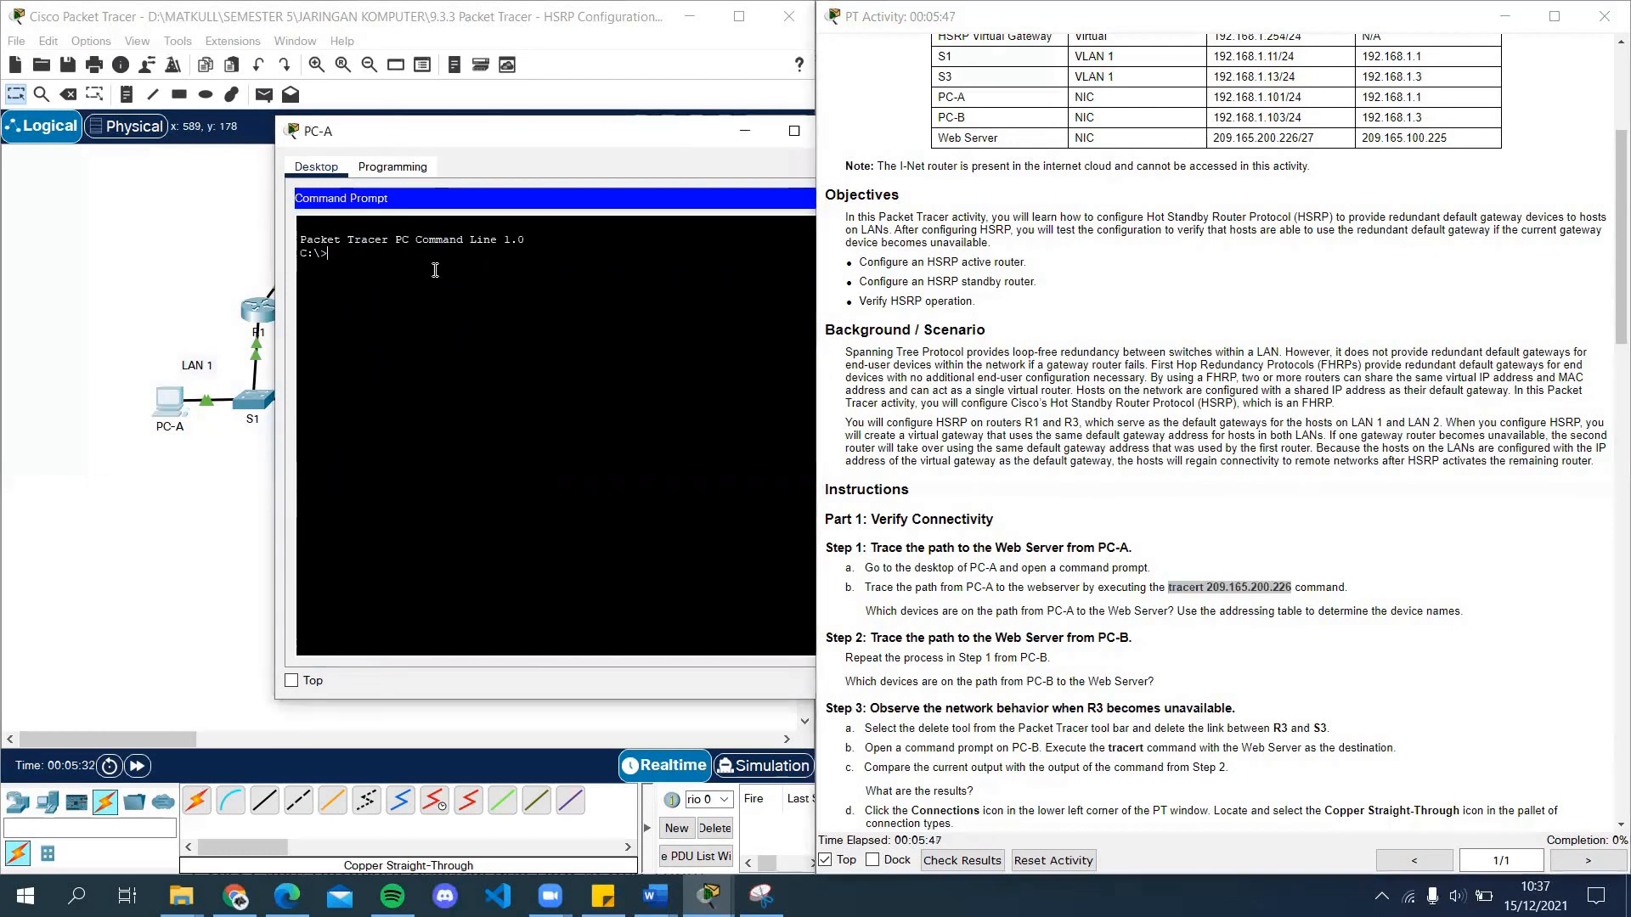
{"action": "right_click", "coordinate": [430, 263]}
{"action": "left_click", "coordinate": [457, 297]}
{"action": "key", "text": "Return"}
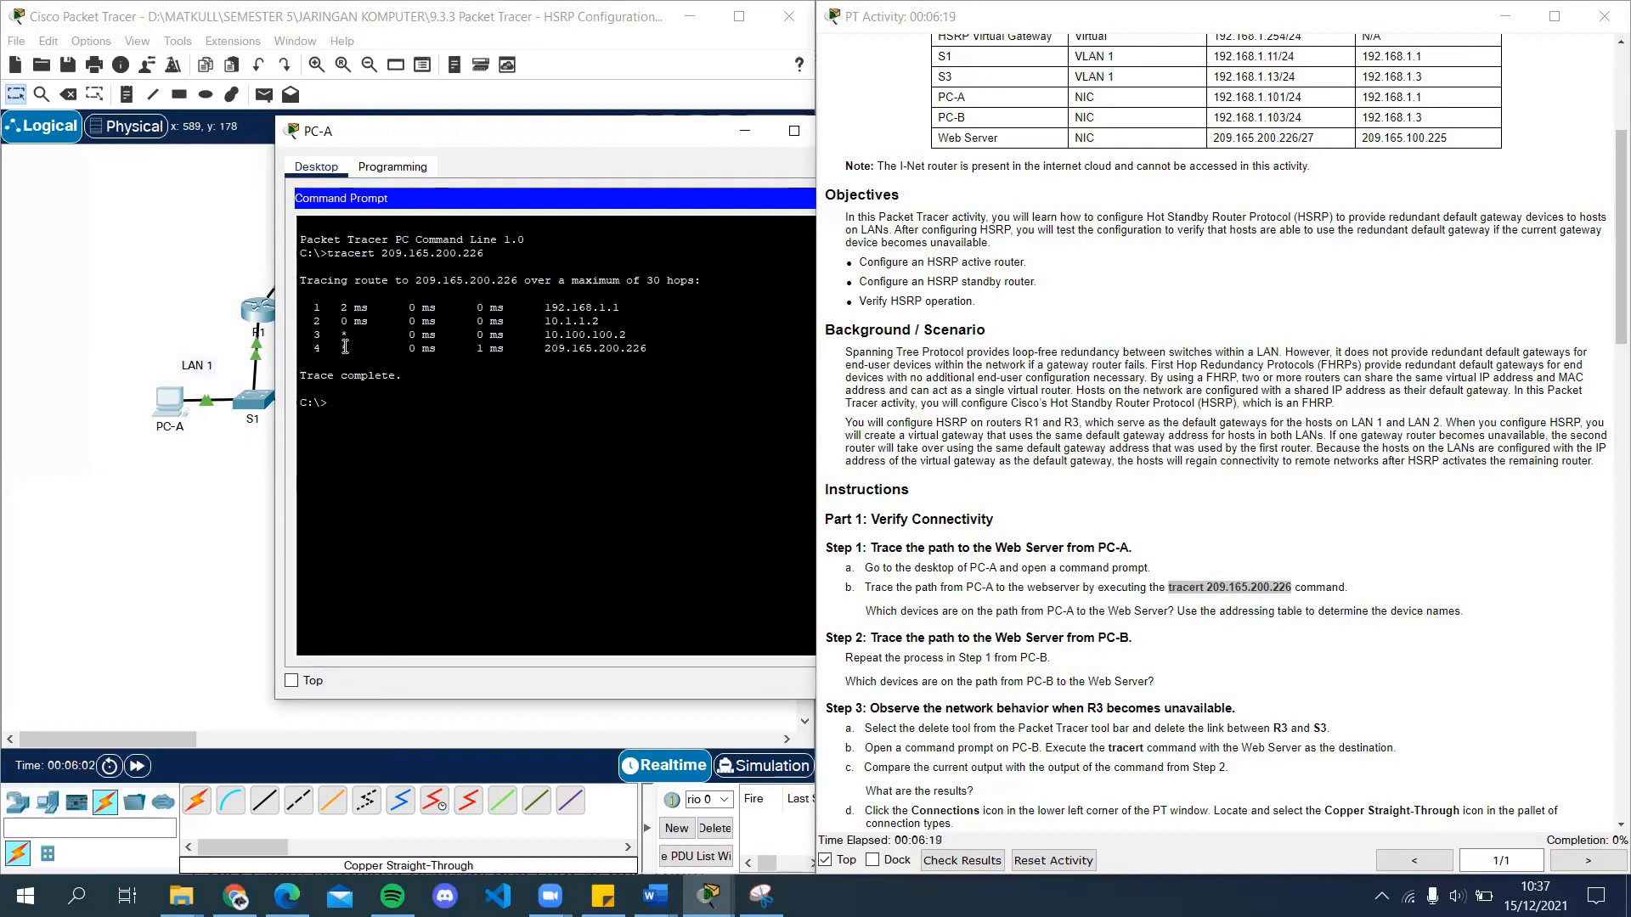
Step: Match the hops in PC-A's trace to device names in the Addressing Table, then return to the topology
{"action": "scroll", "coordinate": [1193, 367], "scroll_direction": "up", "scroll_amount": 3}
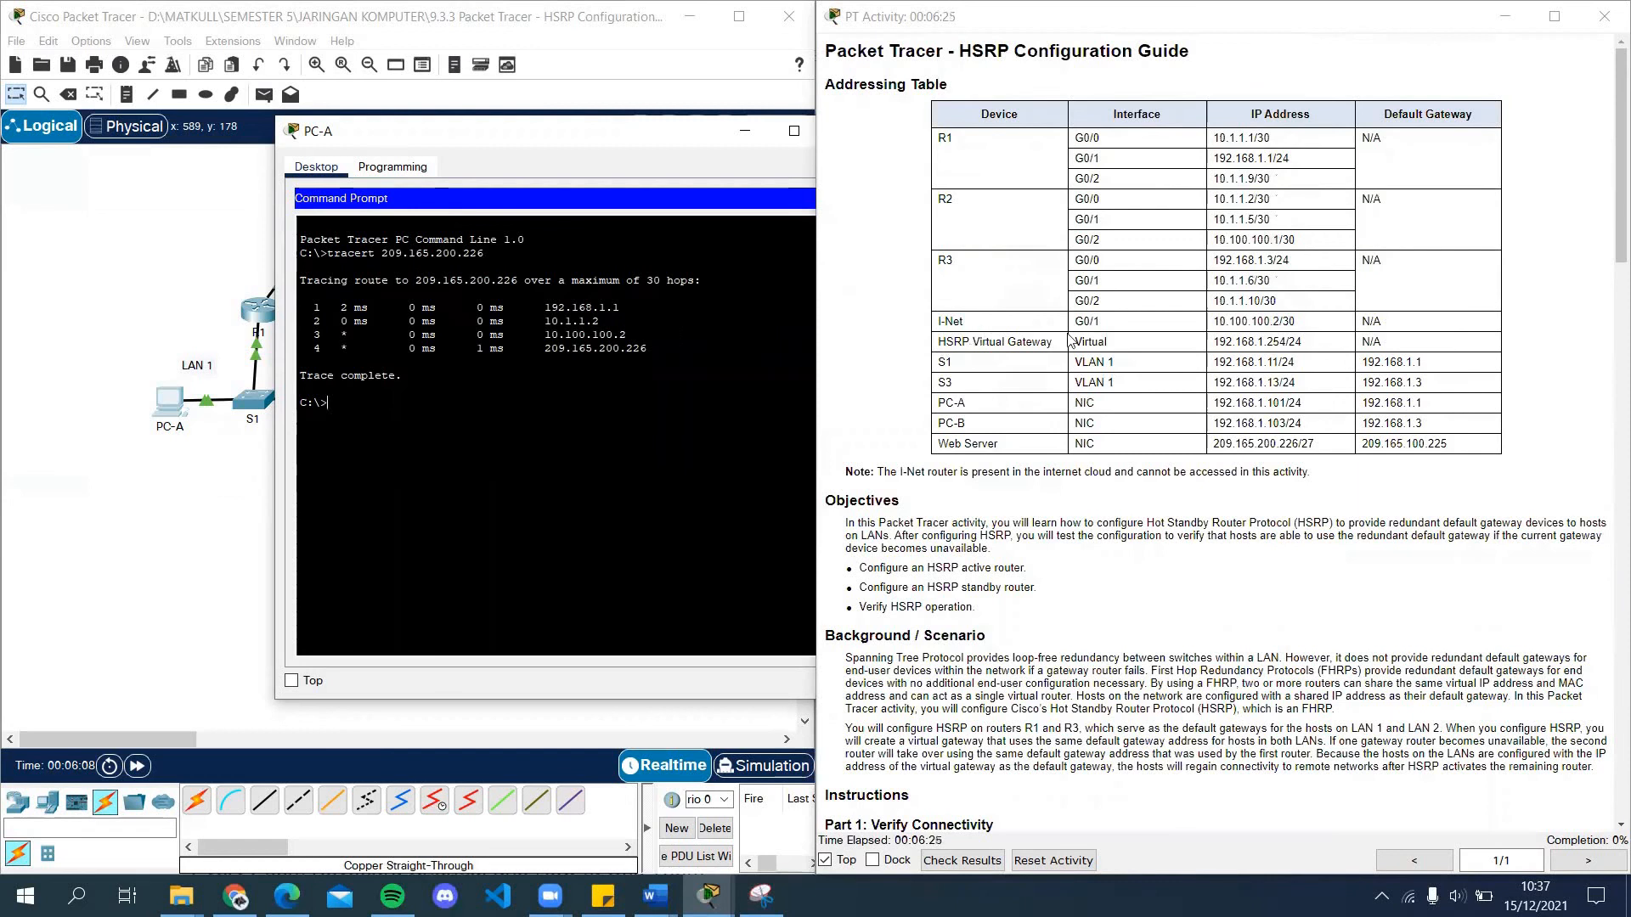
{"action": "left_click_drag", "start_coordinate": [1213, 322], "coordinate": [1281, 325]}
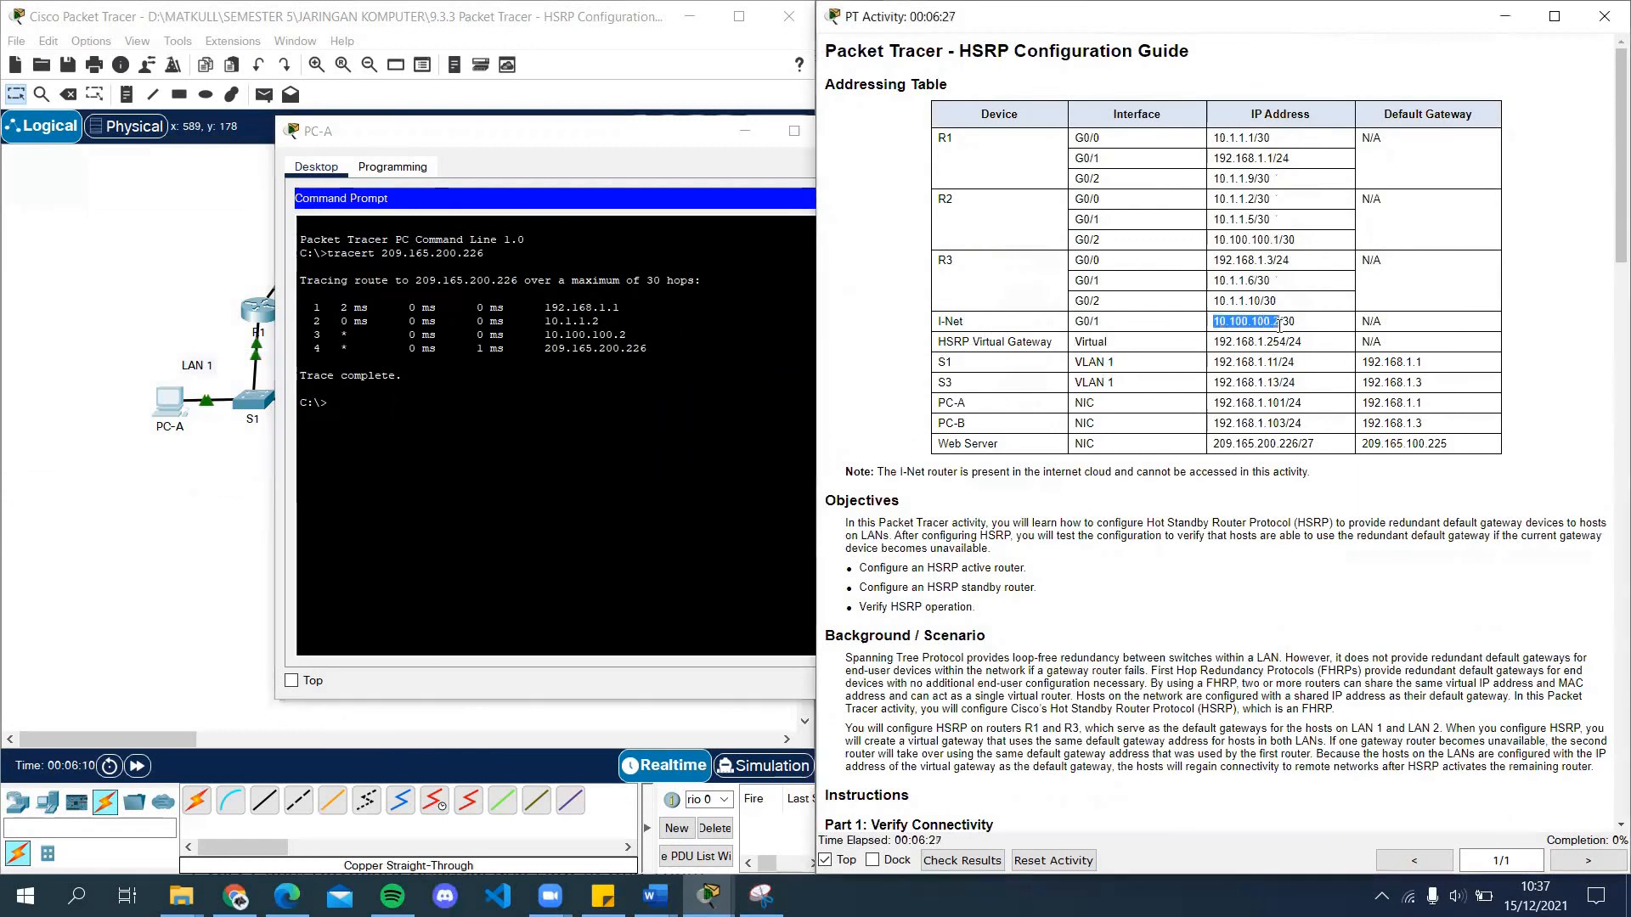
{"action": "left_click", "coordinate": [411, 348]}
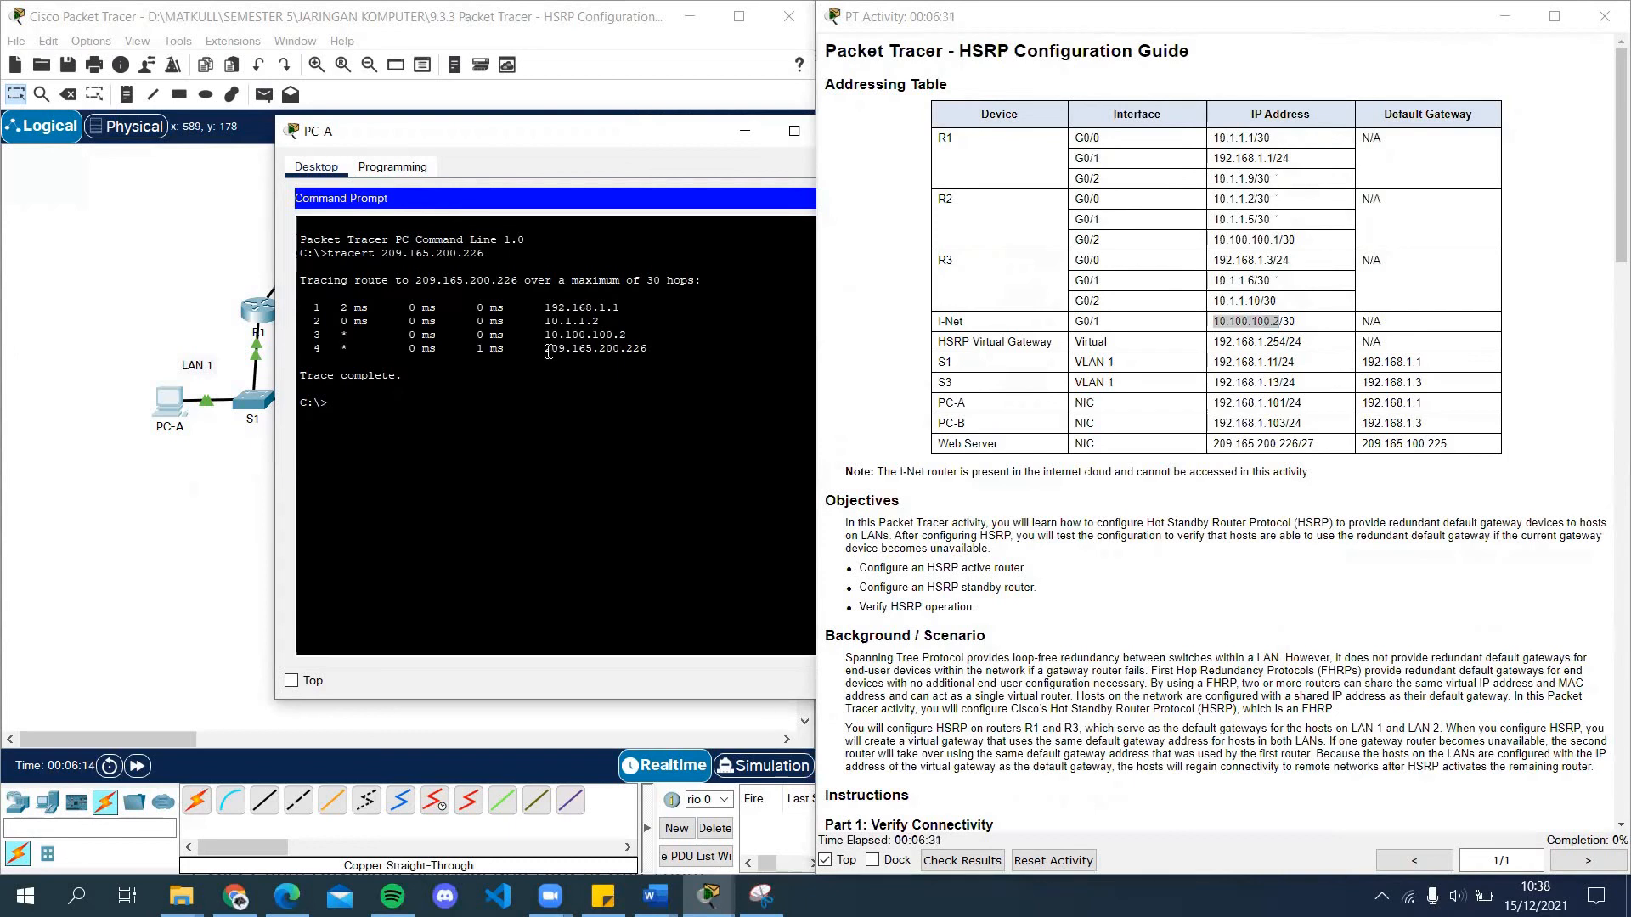
{"action": "left_click_drag", "start_coordinate": [548, 351], "coordinate": [667, 349]}
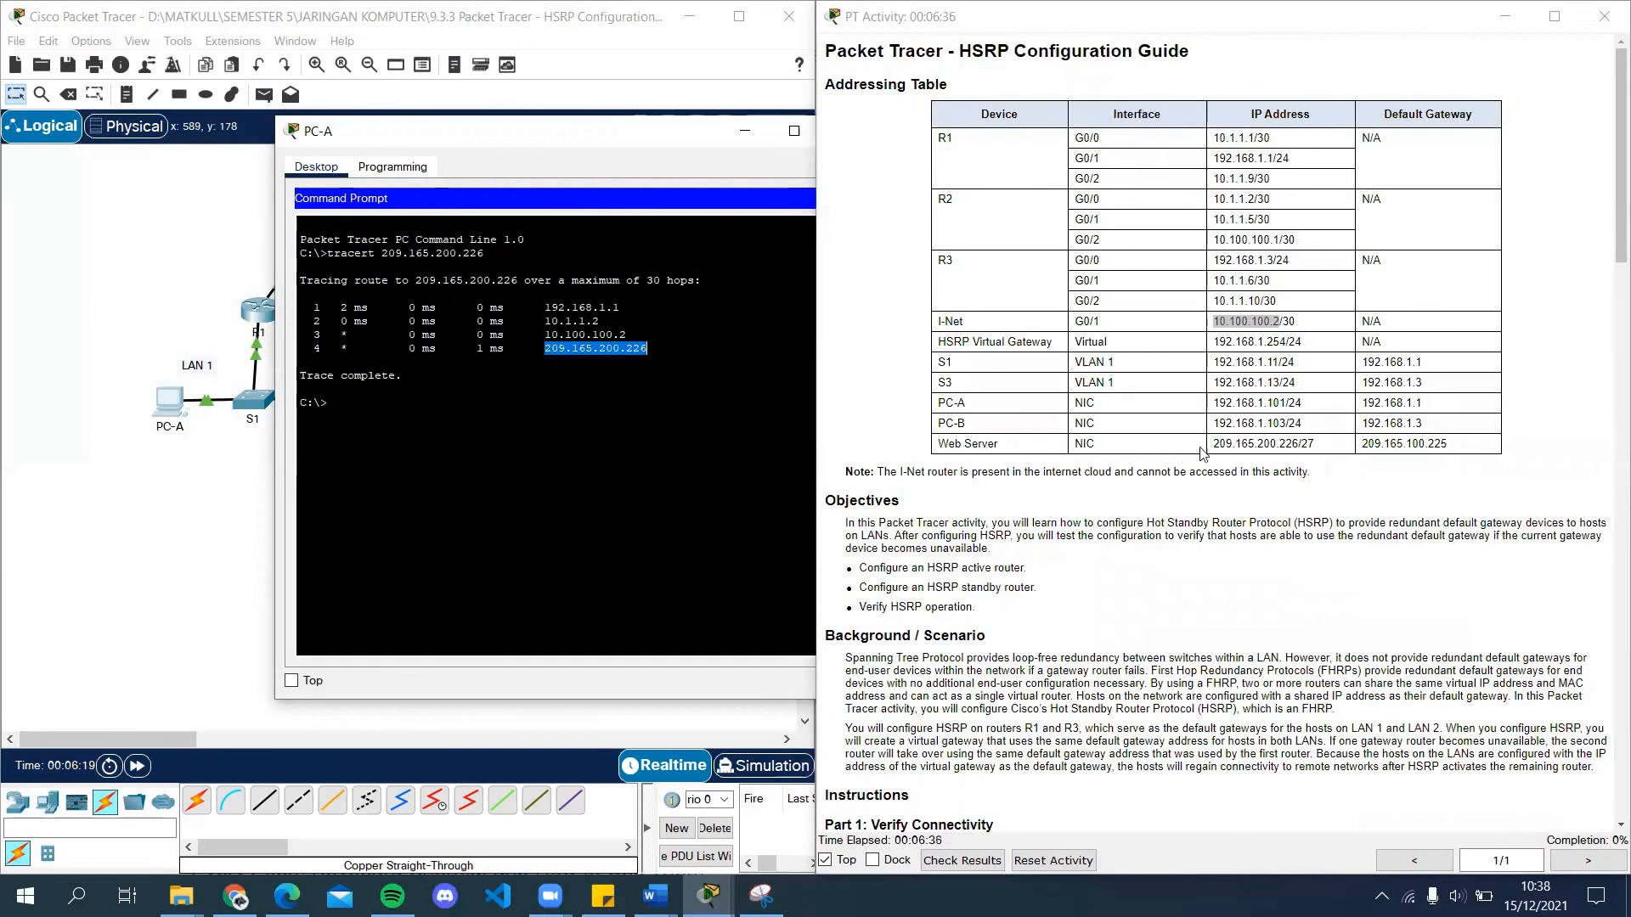
{"action": "left_click_drag", "start_coordinate": [1203, 445], "coordinate": [1297, 458]}
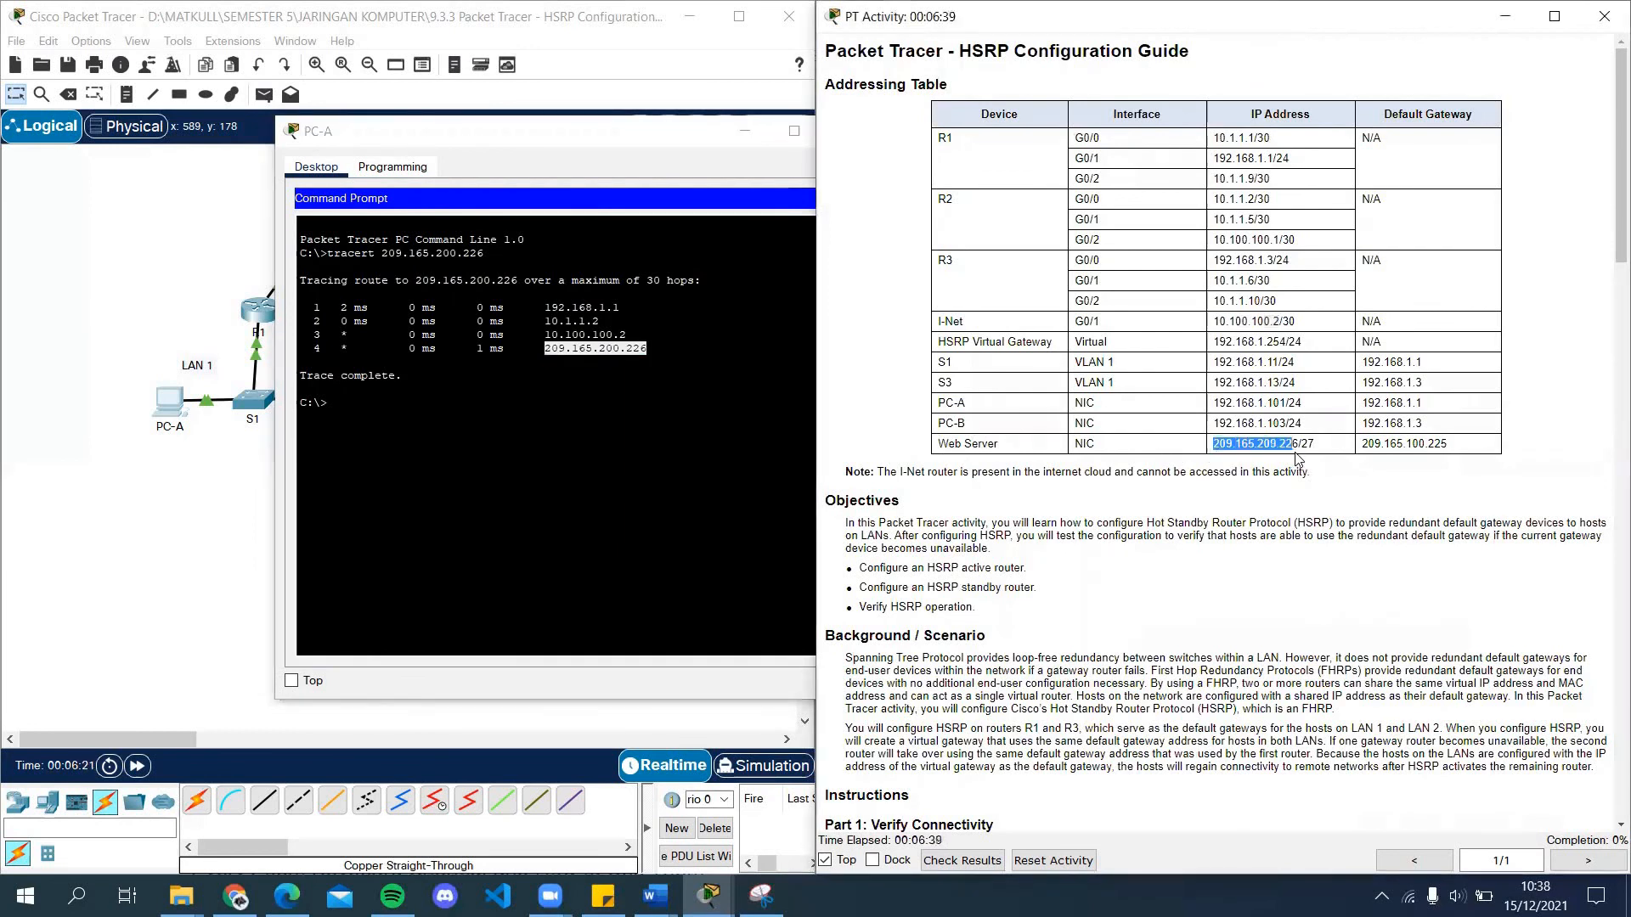
{"action": "left_click", "coordinate": [1072, 469]}
{"action": "left_click", "coordinate": [360, 409]}
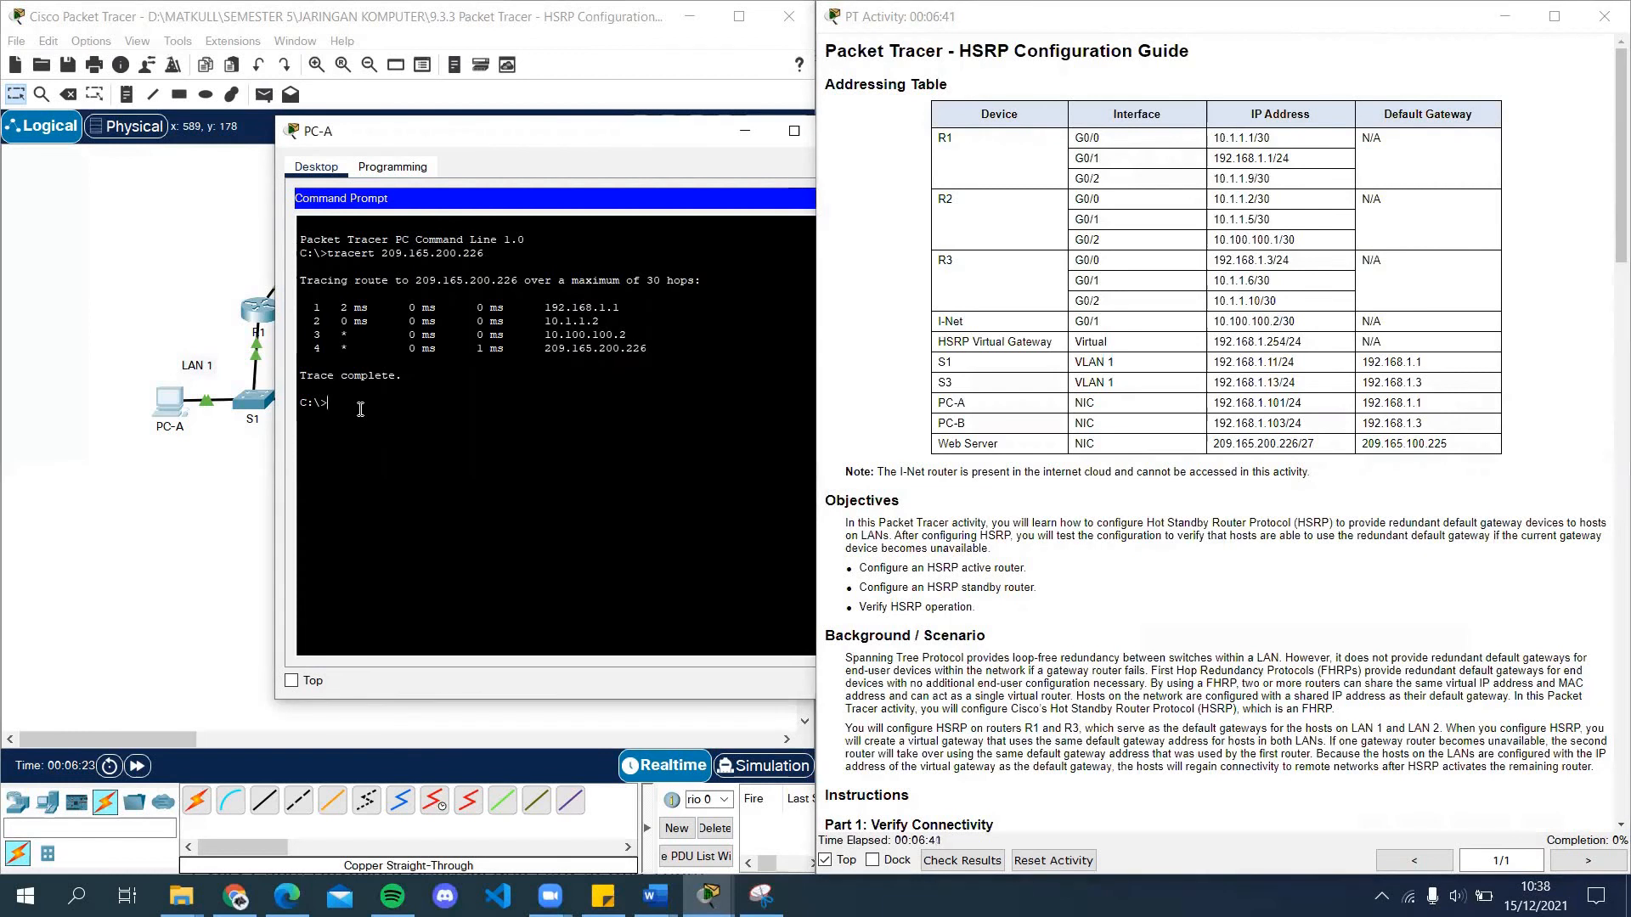
{"action": "left_click", "coordinate": [149, 485]}
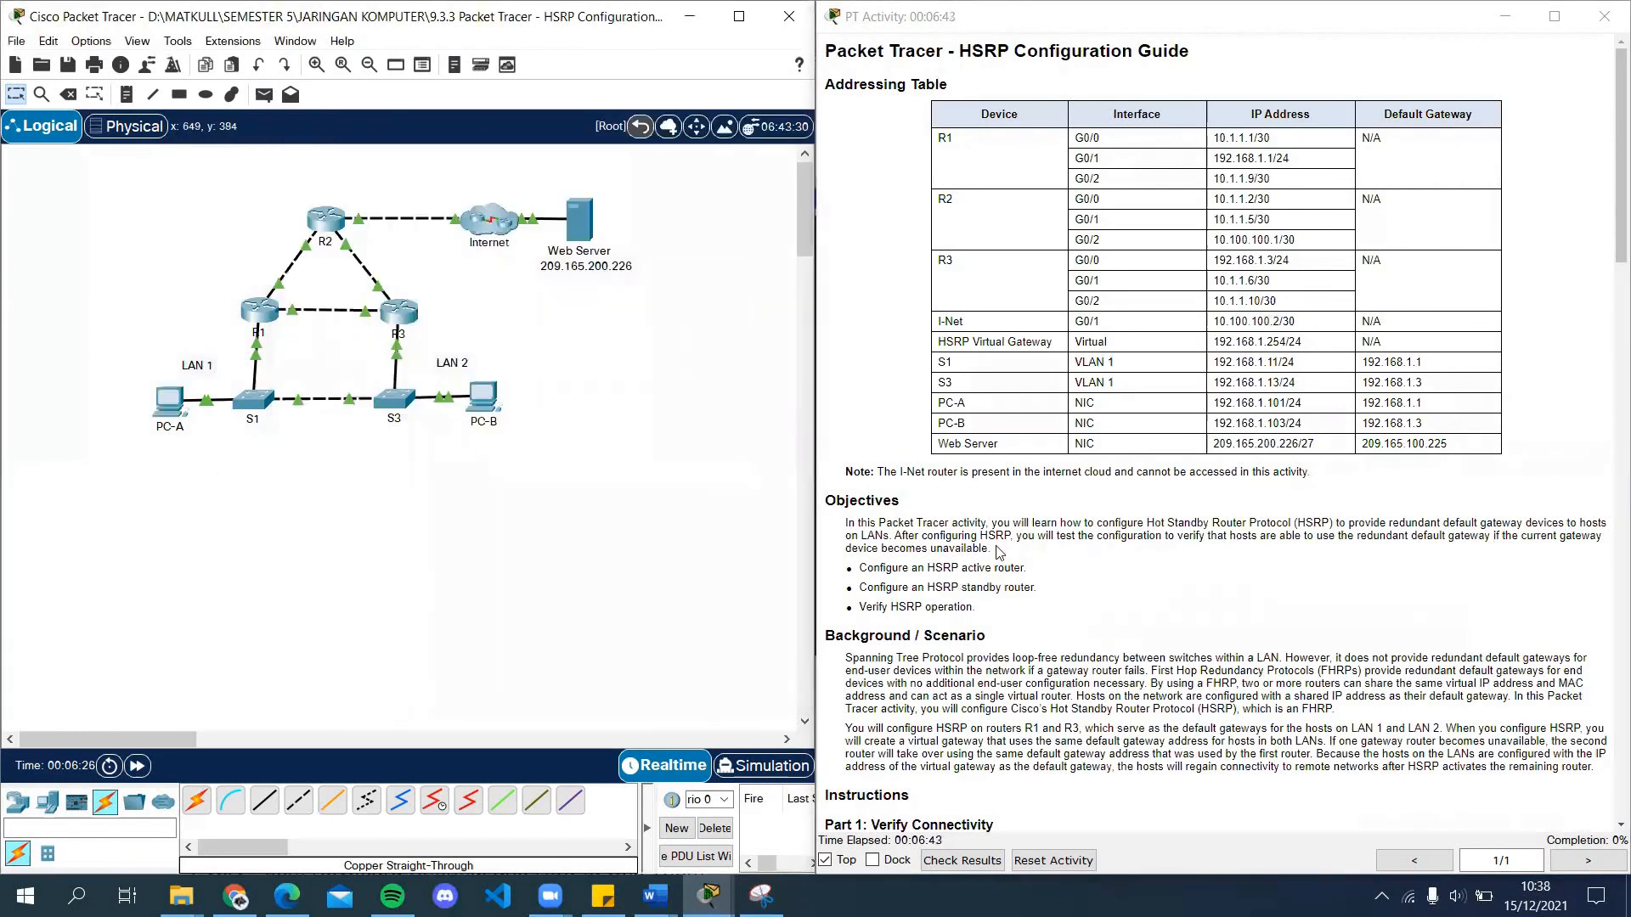
Step: Open the Command Prompt on PC-B and trace the path to the Web Server with tracert 209.165.200.226
{"action": "scroll", "coordinate": [998, 548], "scroll_direction": "down", "scroll_amount": 7}
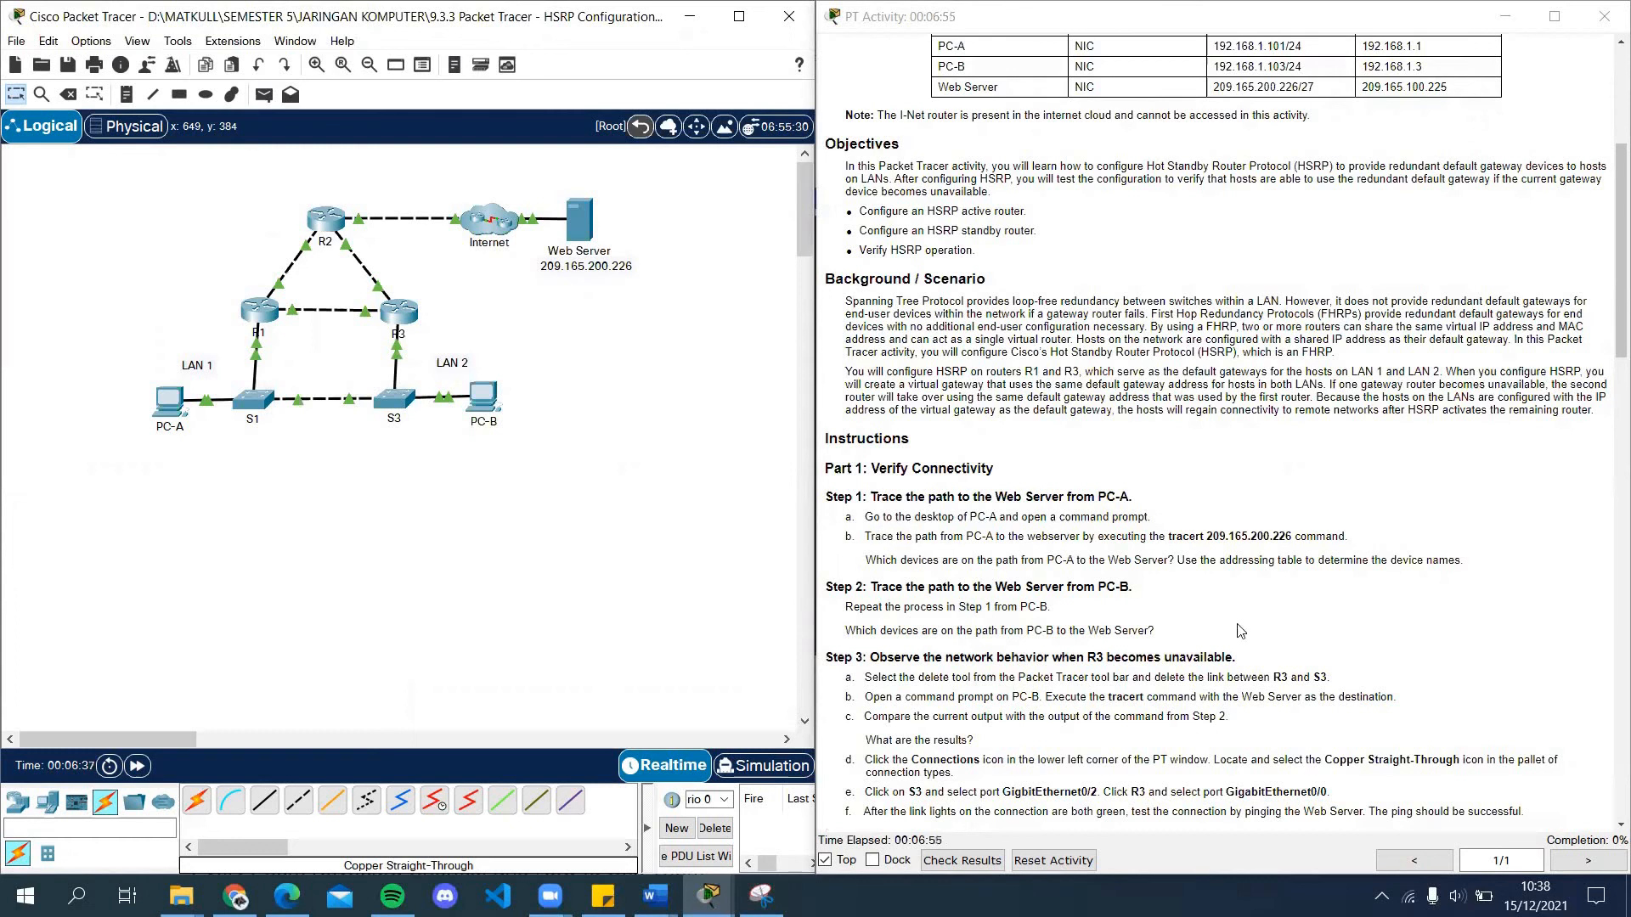
{"action": "left_click", "coordinate": [483, 399]}
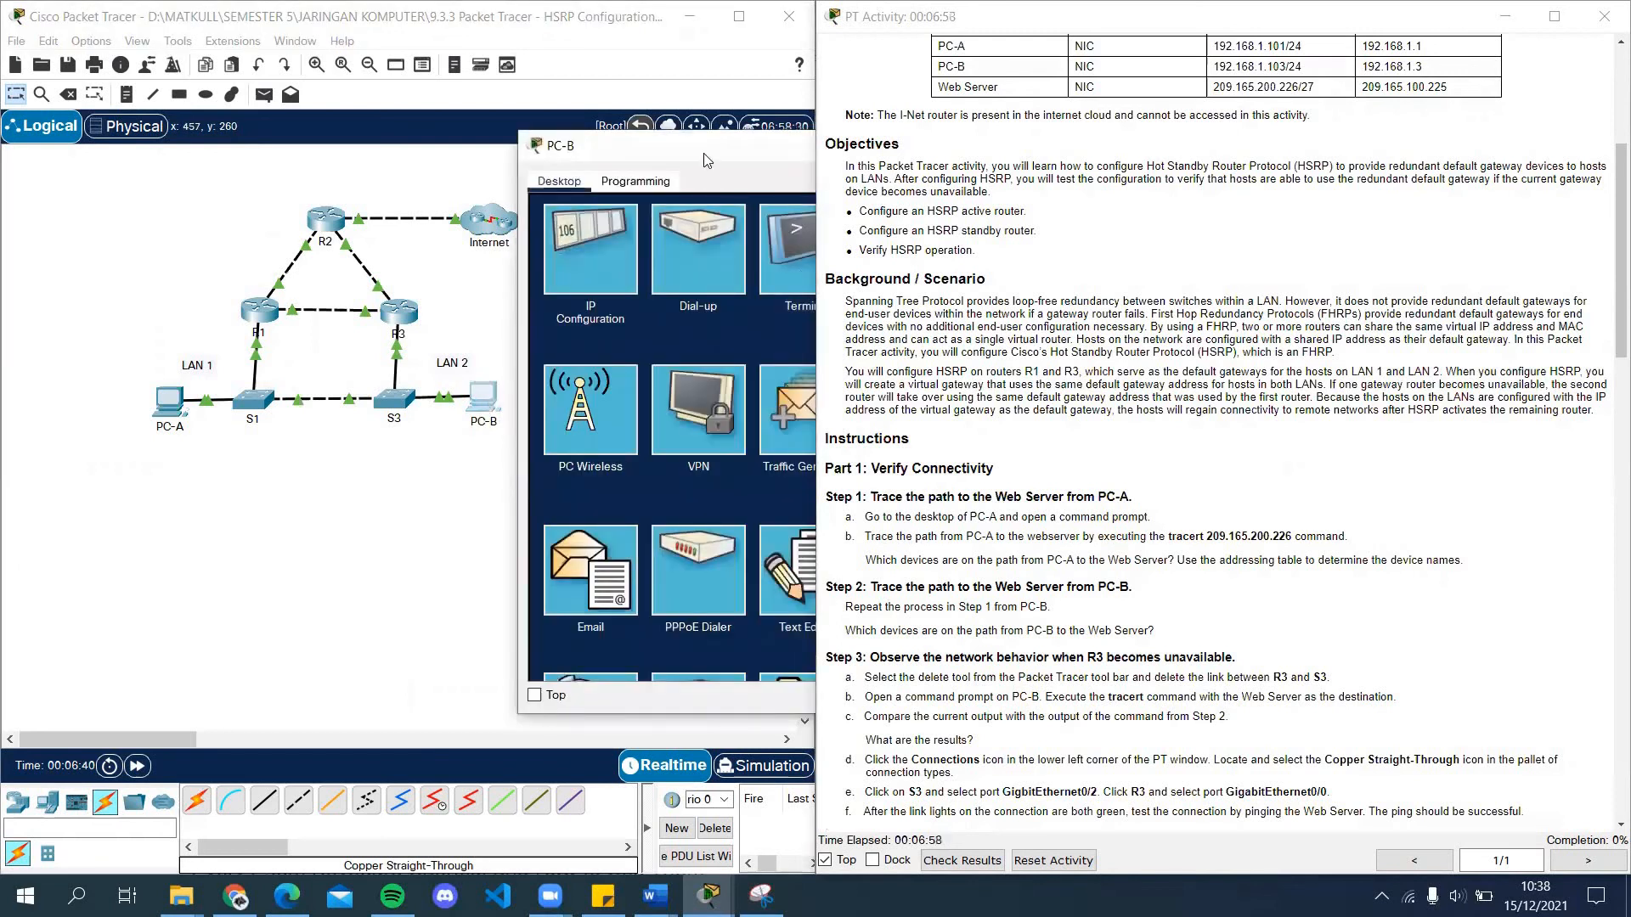
{"action": "left_click_drag", "start_coordinate": [704, 151], "coordinate": [424, 110]}
{"action": "left_click", "coordinate": [644, 222]}
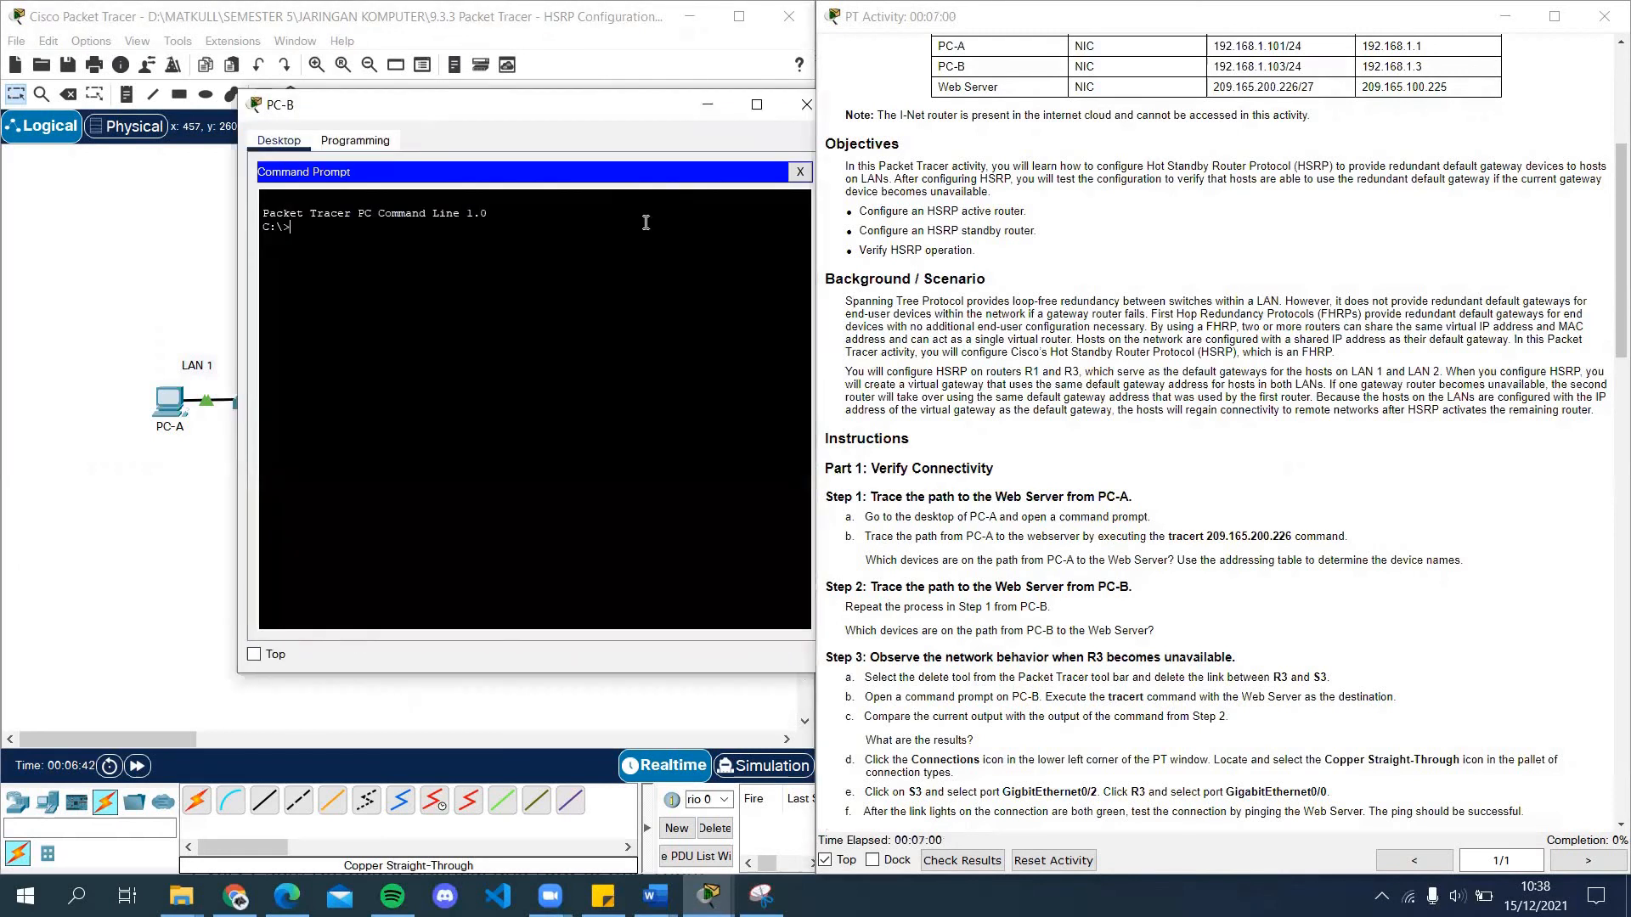
{"action": "right_click", "coordinate": [400, 238]}
{"action": "left_click", "coordinate": [428, 271]}
{"action": "key", "text": "Return"}
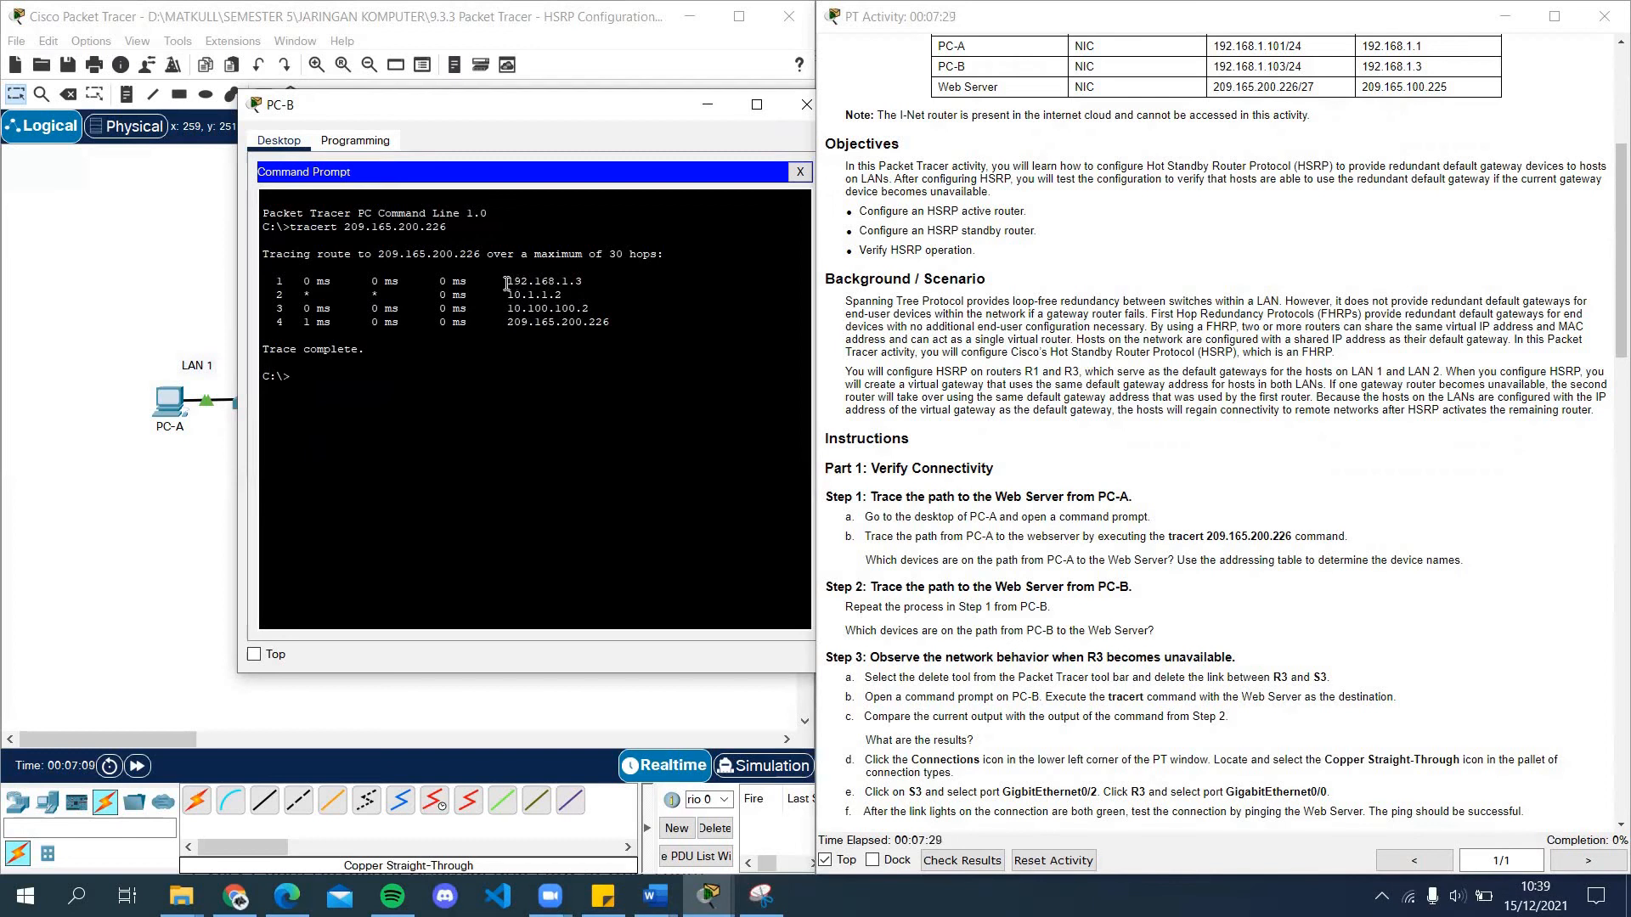
Step: Match each hop in PC-B's trace to its device in the Addressing Table
{"action": "scroll", "coordinate": [982, 285], "scroll_direction": "up", "scroll_amount": 5}
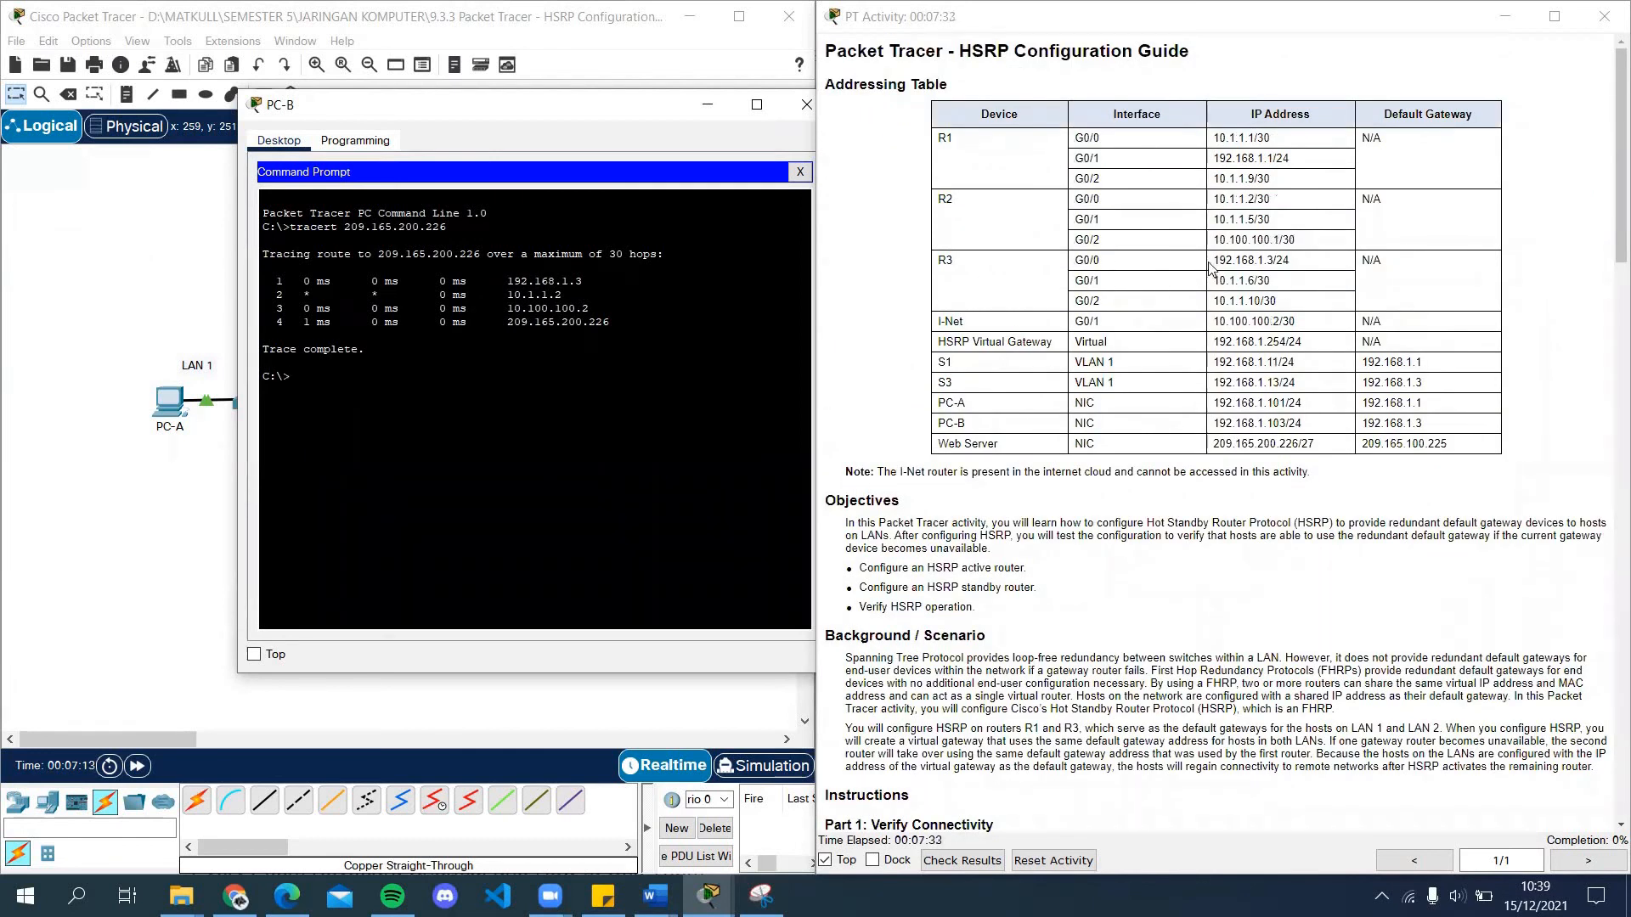
{"action": "left_click_drag", "start_coordinate": [1216, 262], "coordinate": [1280, 266]}
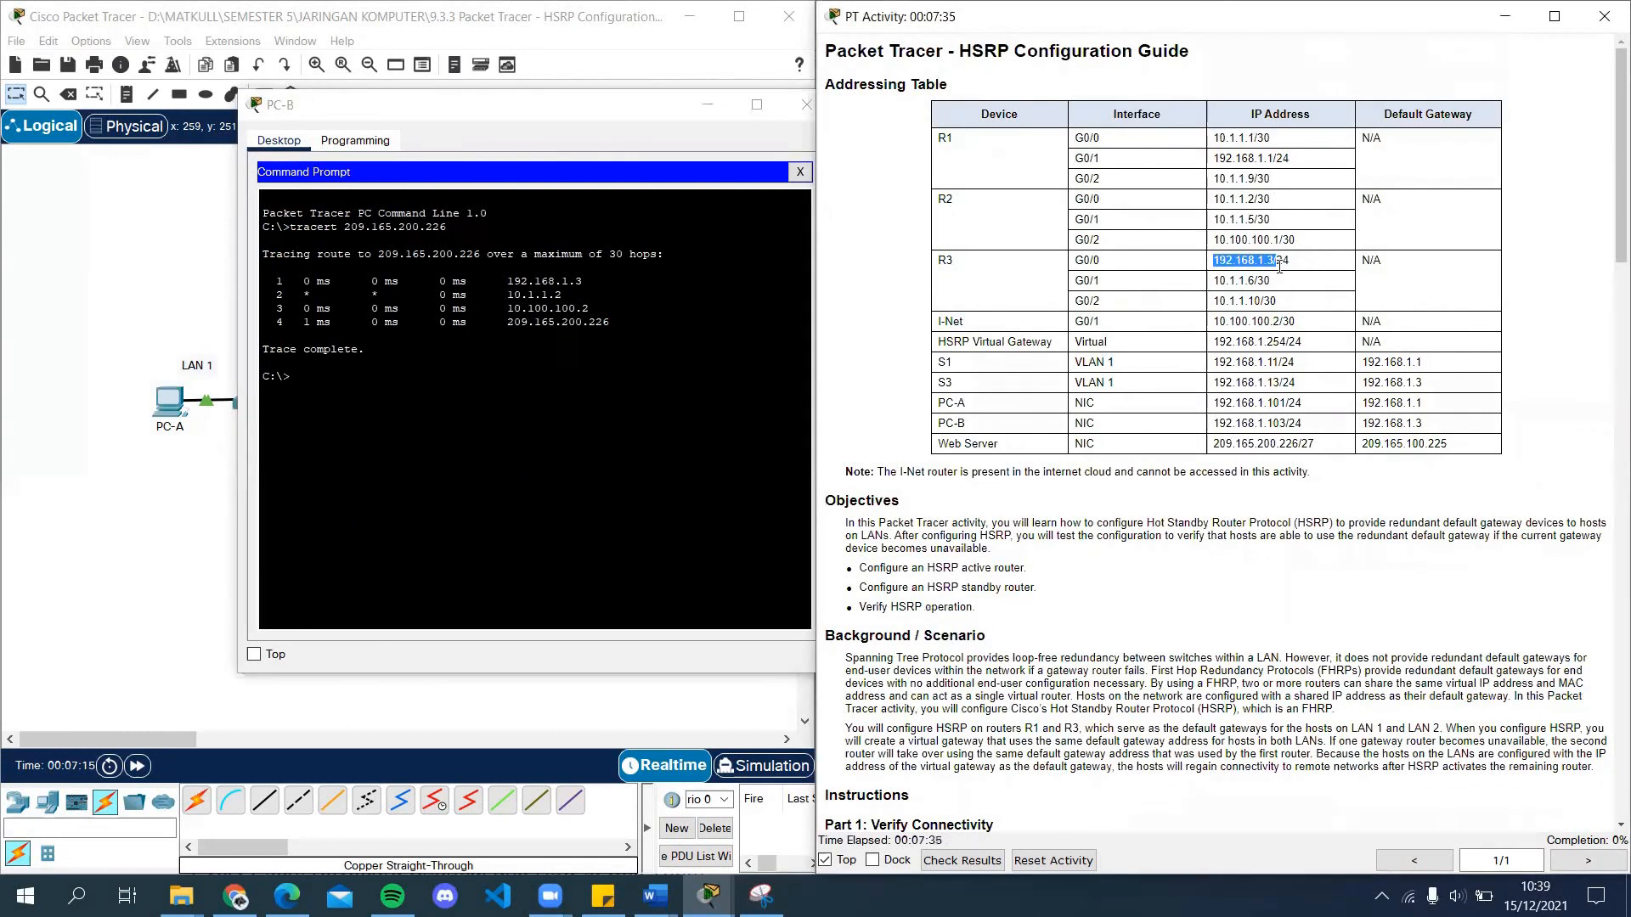
{"action": "left_click", "coordinate": [510, 331]}
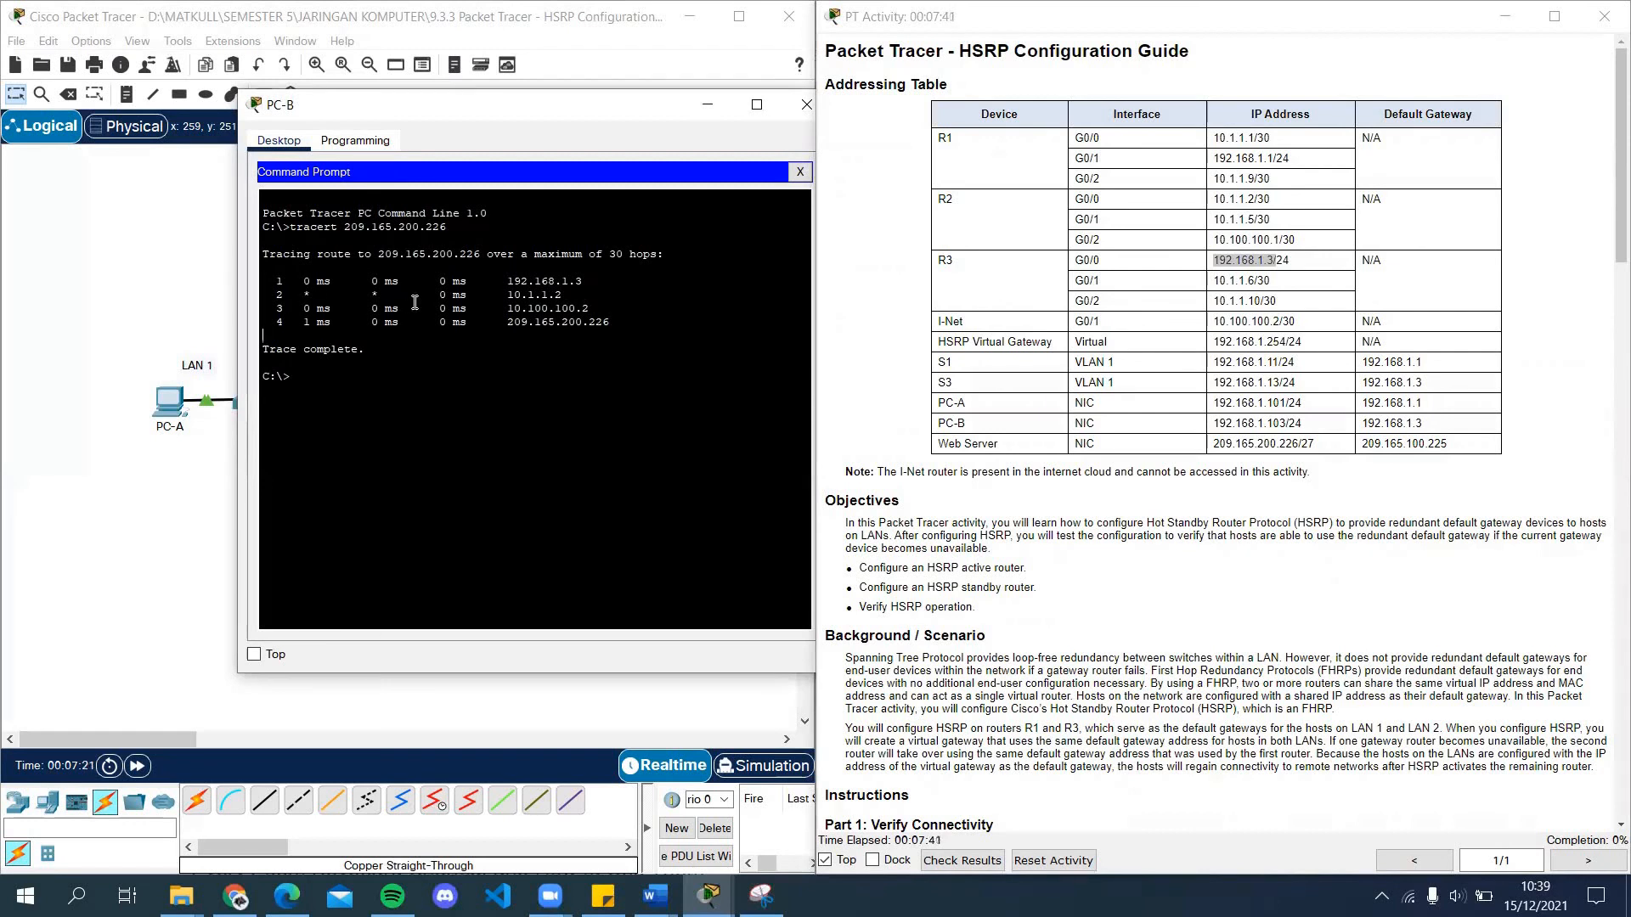
{"action": "double_click", "coordinate": [510, 295]}
{"action": "left_click", "coordinate": [992, 234]}
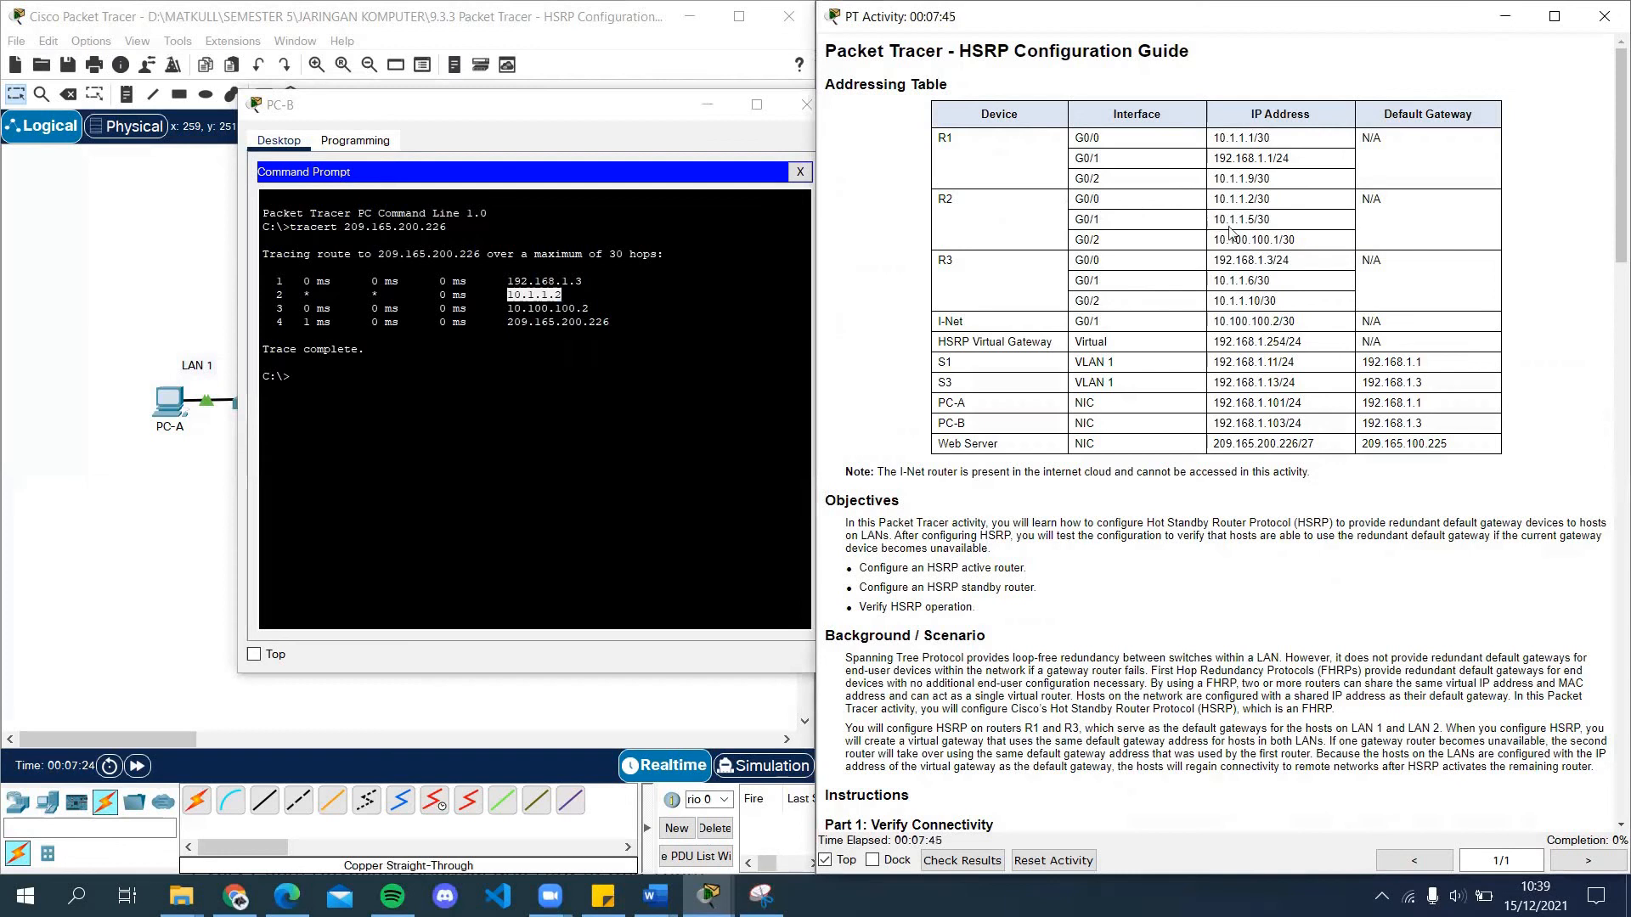
{"action": "left_click_drag", "start_coordinate": [1214, 200], "coordinate": [1255, 212]}
{"action": "left_click", "coordinate": [581, 344]}
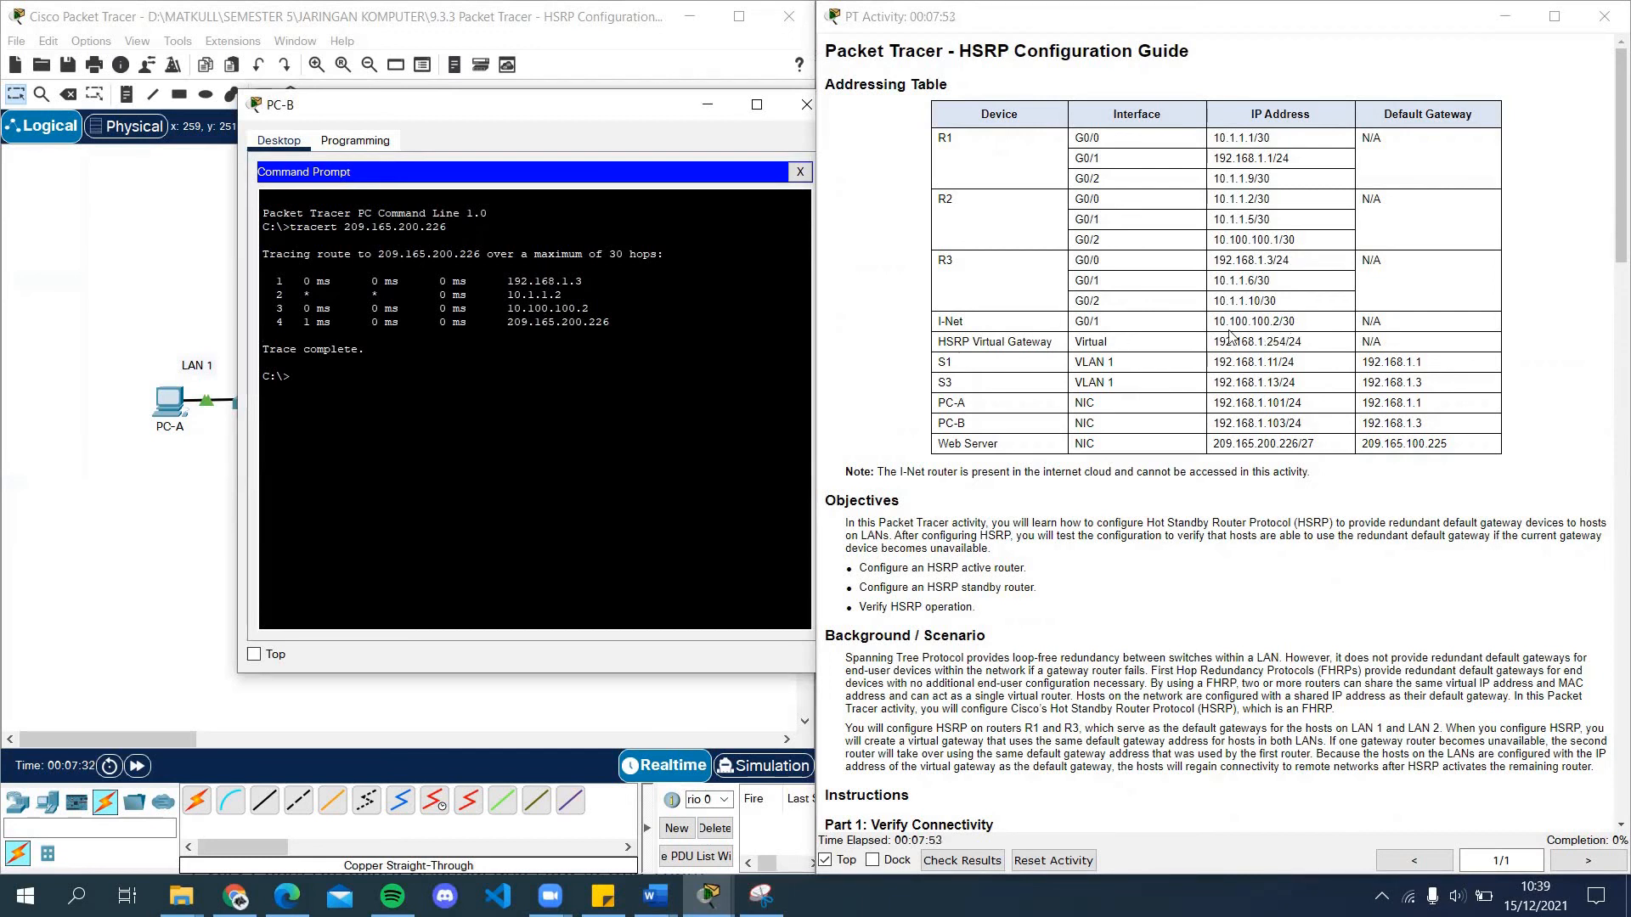
{"action": "left_click_drag", "start_coordinate": [1214, 322], "coordinate": [1312, 327]}
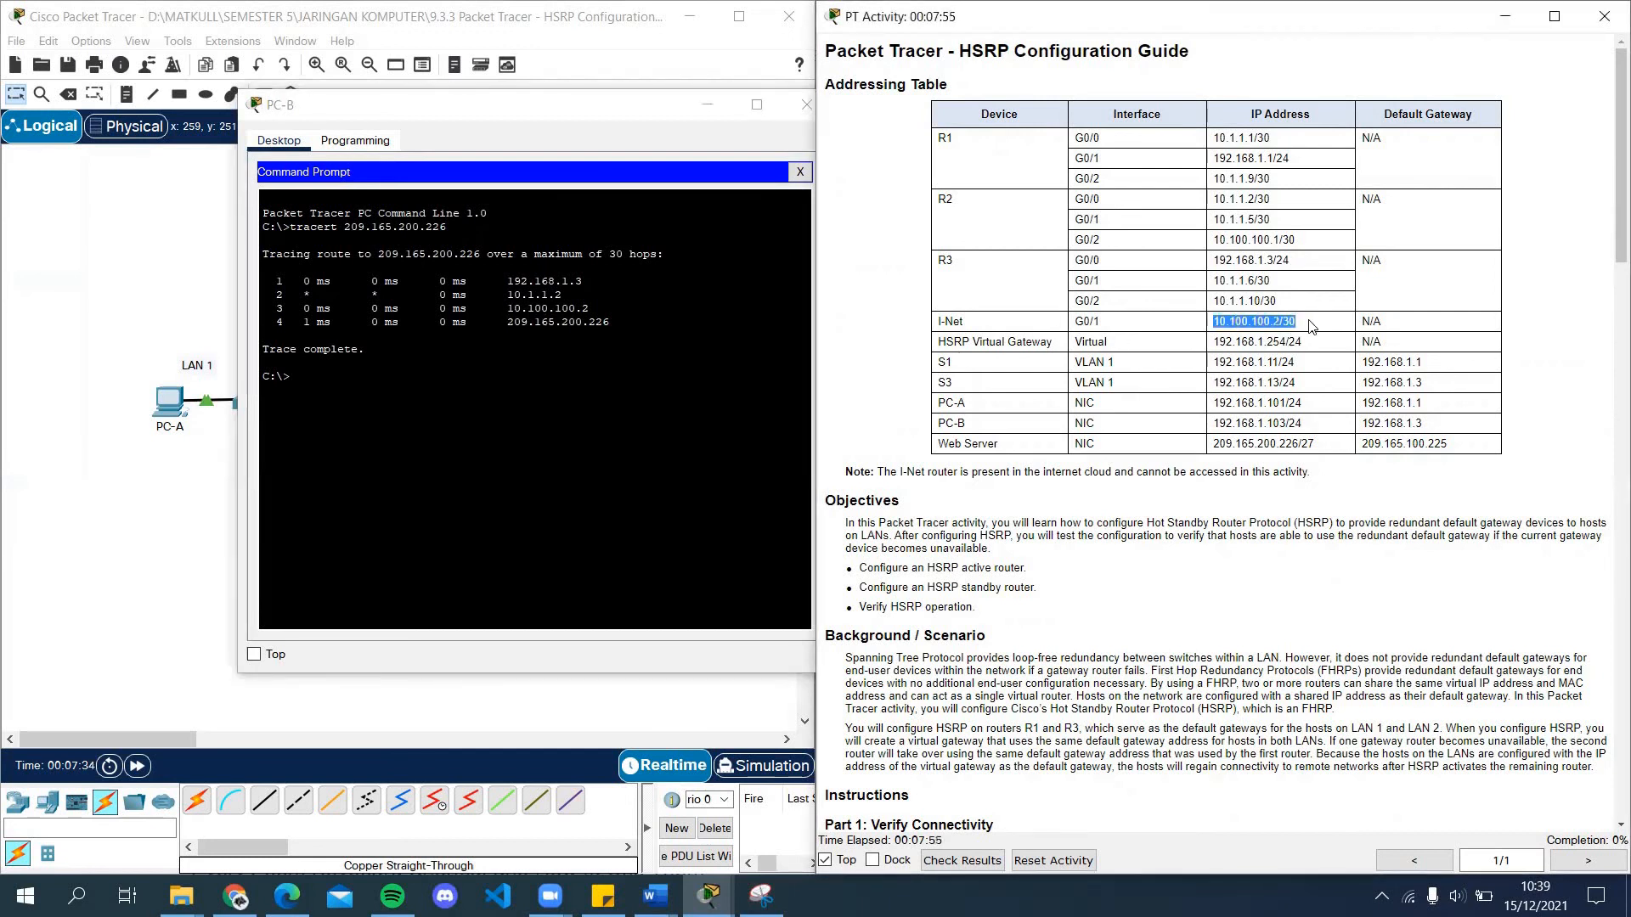
{"action": "left_click", "coordinate": [537, 304]}
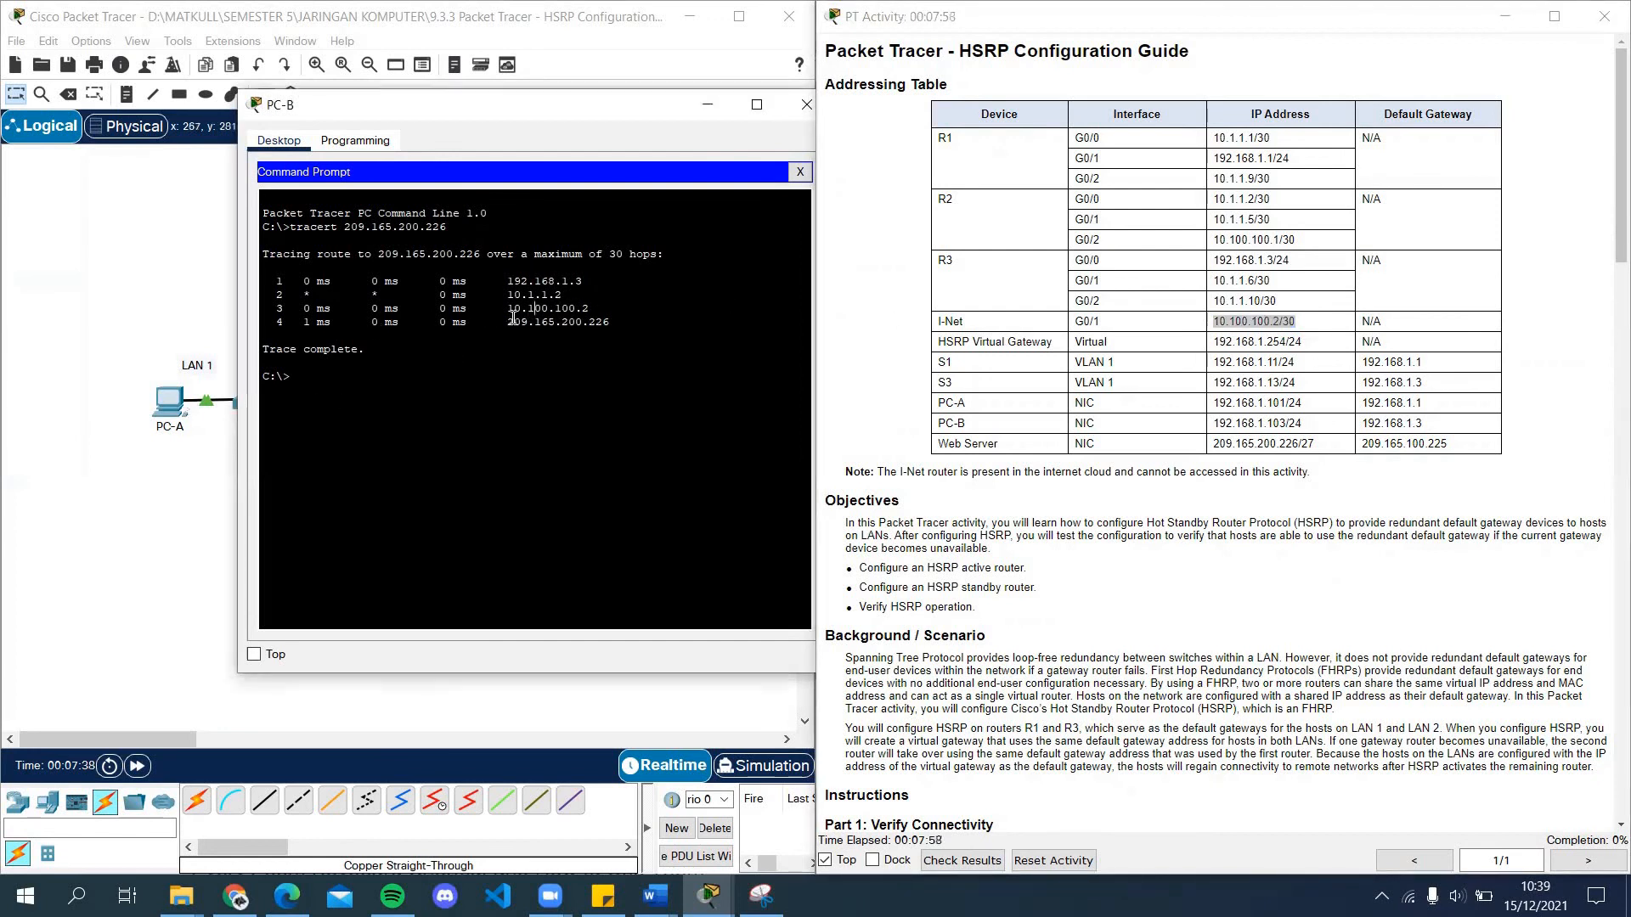
{"action": "left_click_drag", "start_coordinate": [509, 321], "coordinate": [621, 333]}
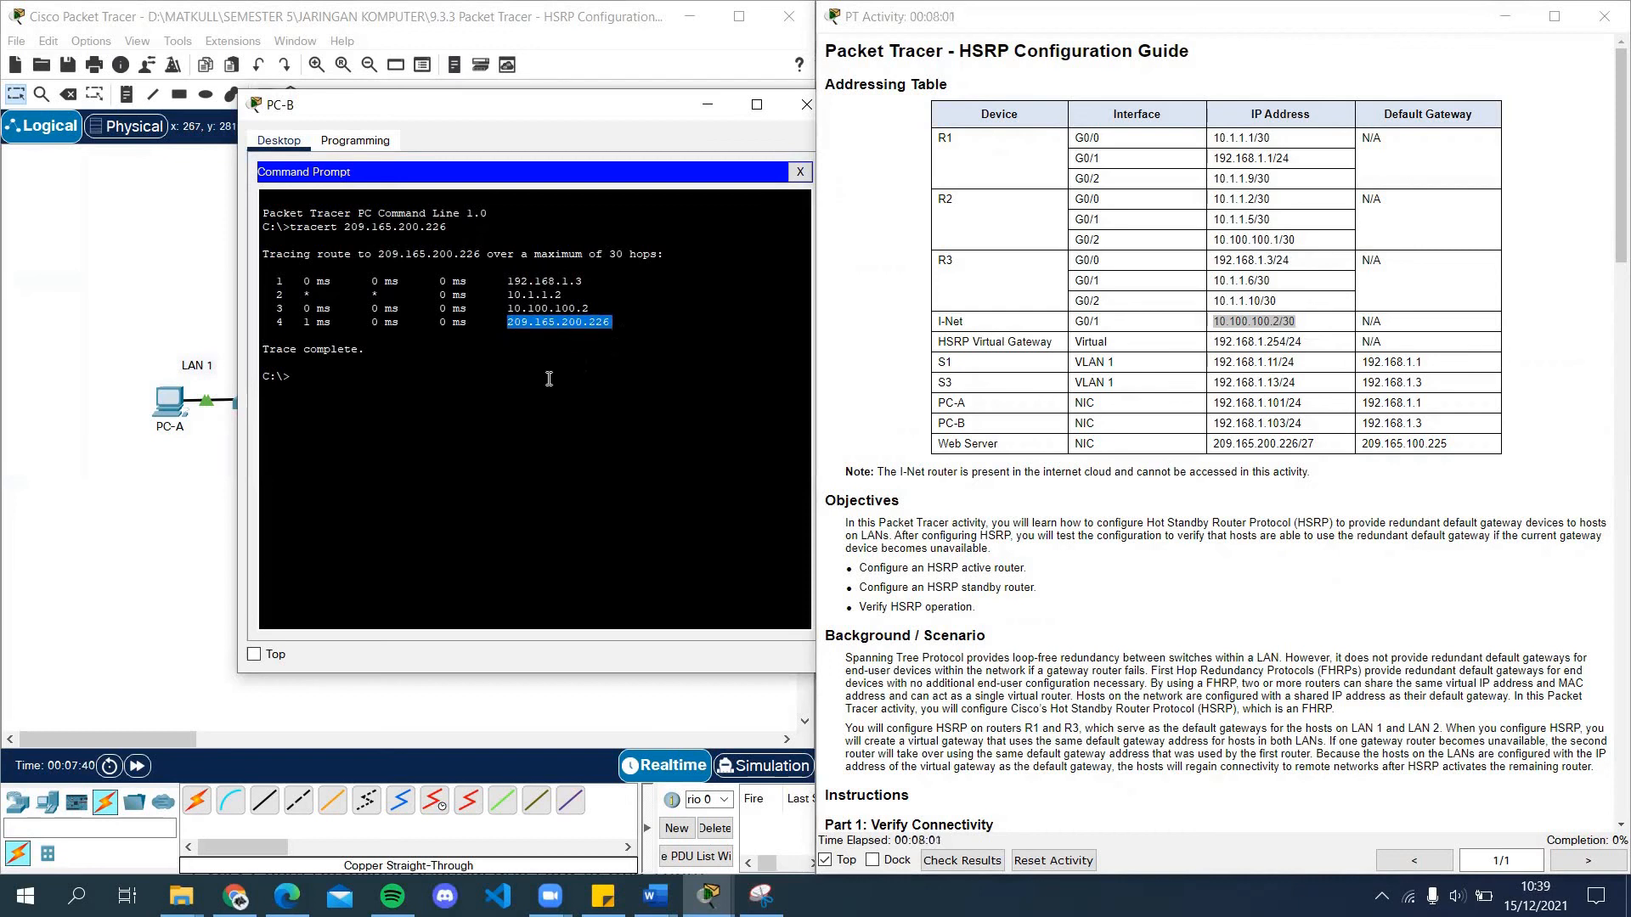
{"action": "left_click", "coordinate": [453, 386]}
Step: Close the PC-B window and delete the link between R3 and S3, returning to the selection tool
{"action": "scroll", "coordinate": [977, 564], "scroll_direction": "down", "scroll_amount": 6}
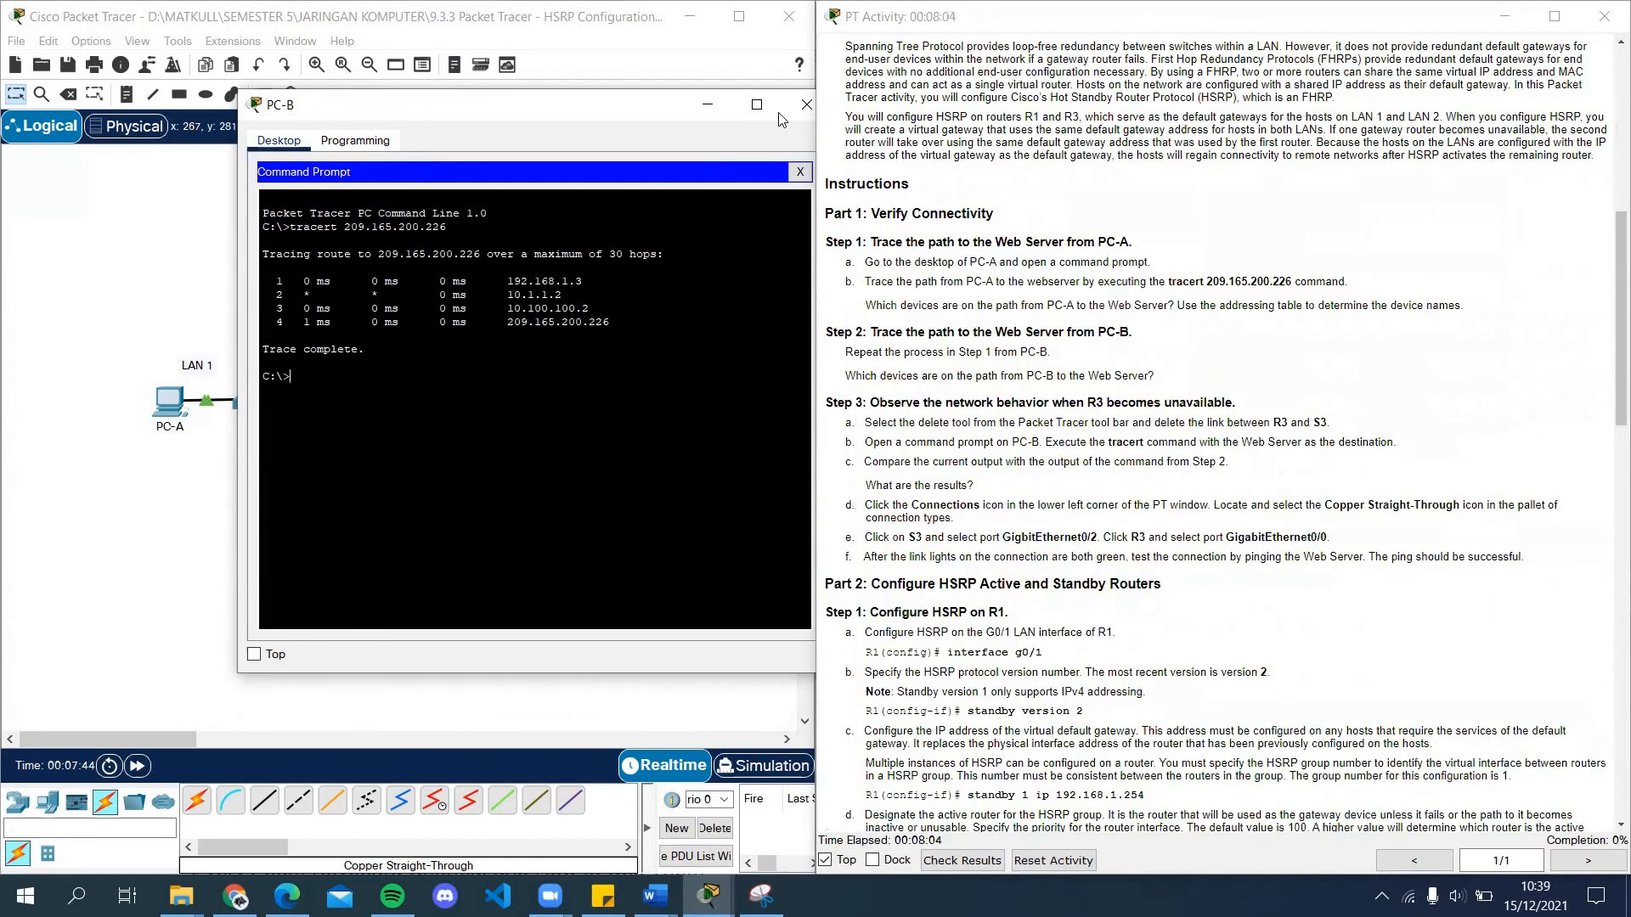
{"action": "left_click", "coordinate": [806, 104]}
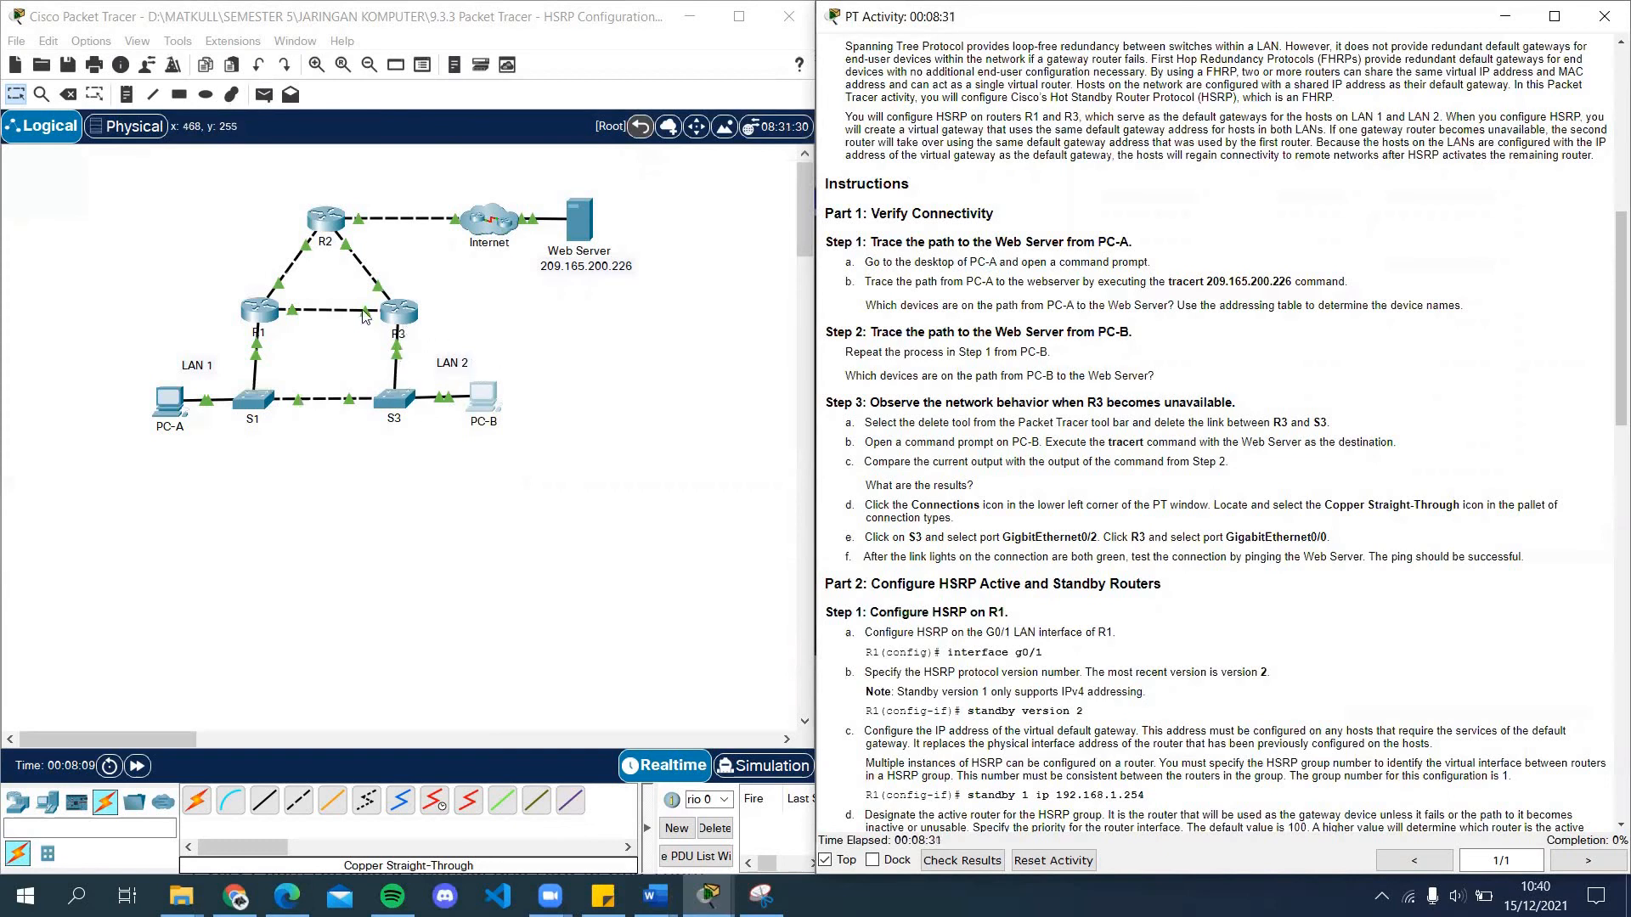
{"action": "left_click", "coordinate": [68, 94]}
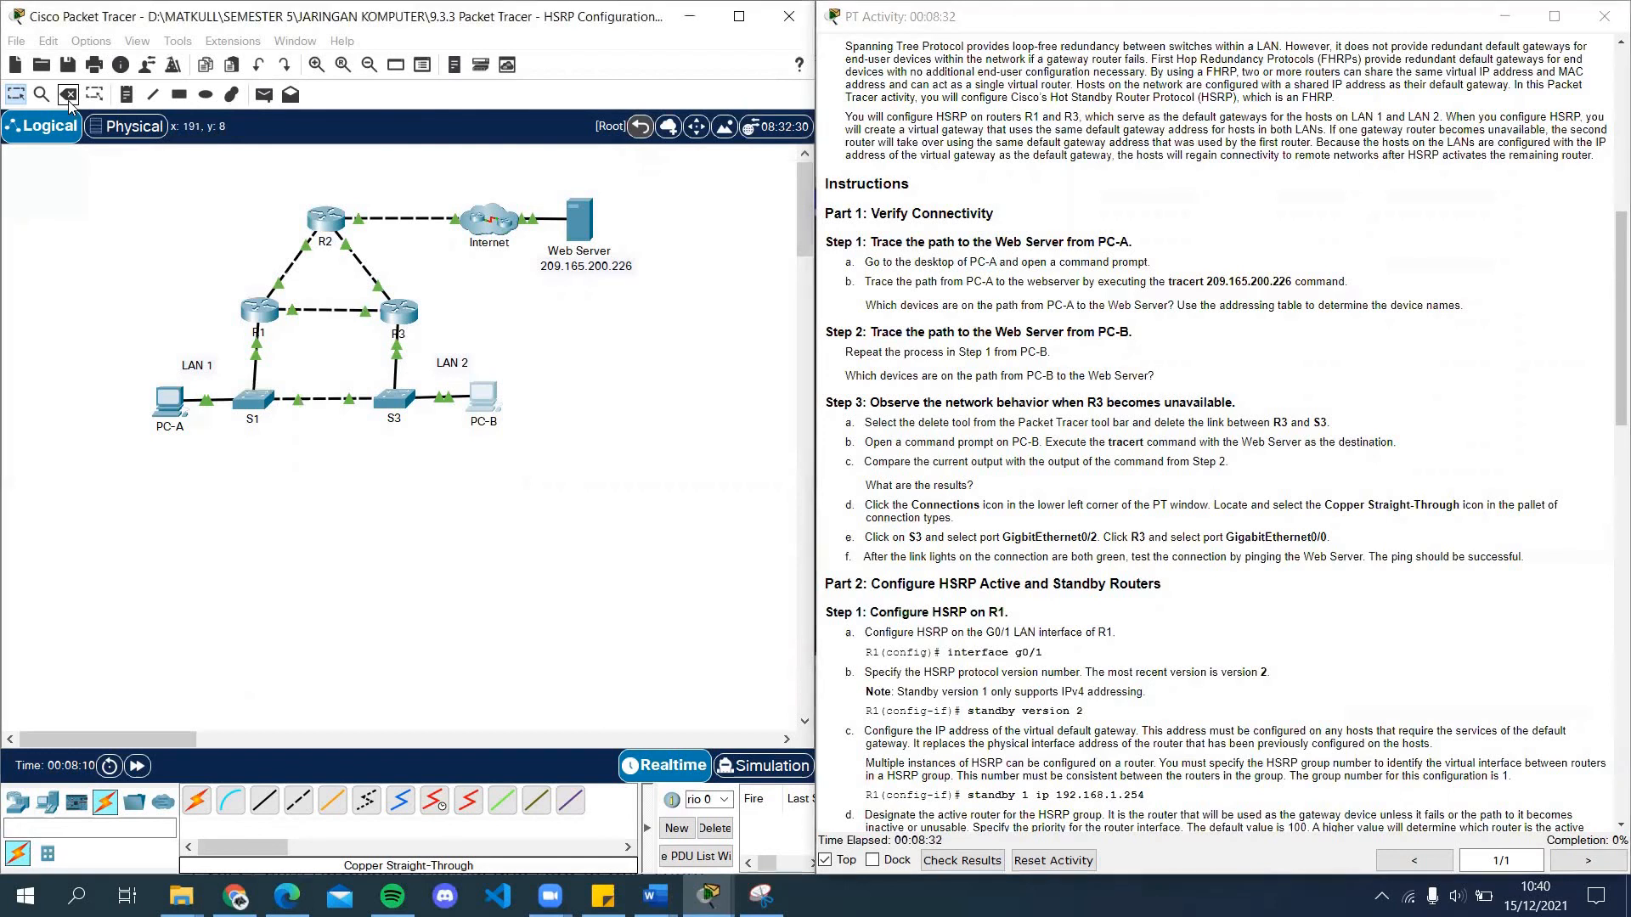
{"action": "left_click", "coordinate": [482, 395]}
{"action": "left_click", "coordinate": [488, 472]}
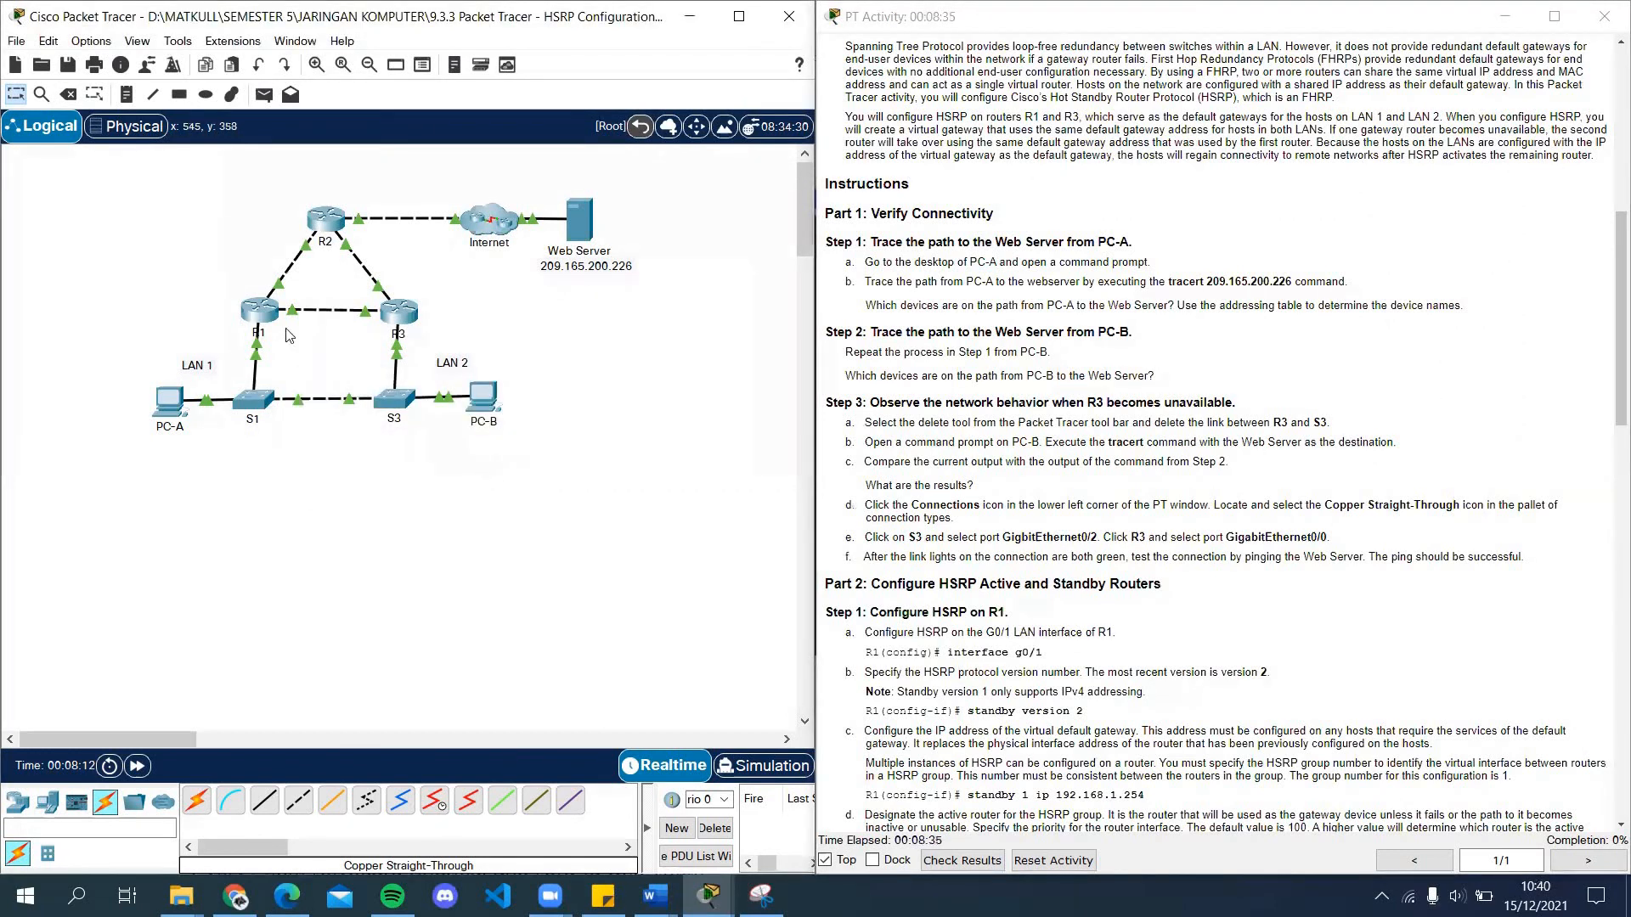
{"action": "left_click", "coordinate": [68, 95]}
{"action": "left_click", "coordinate": [396, 368]}
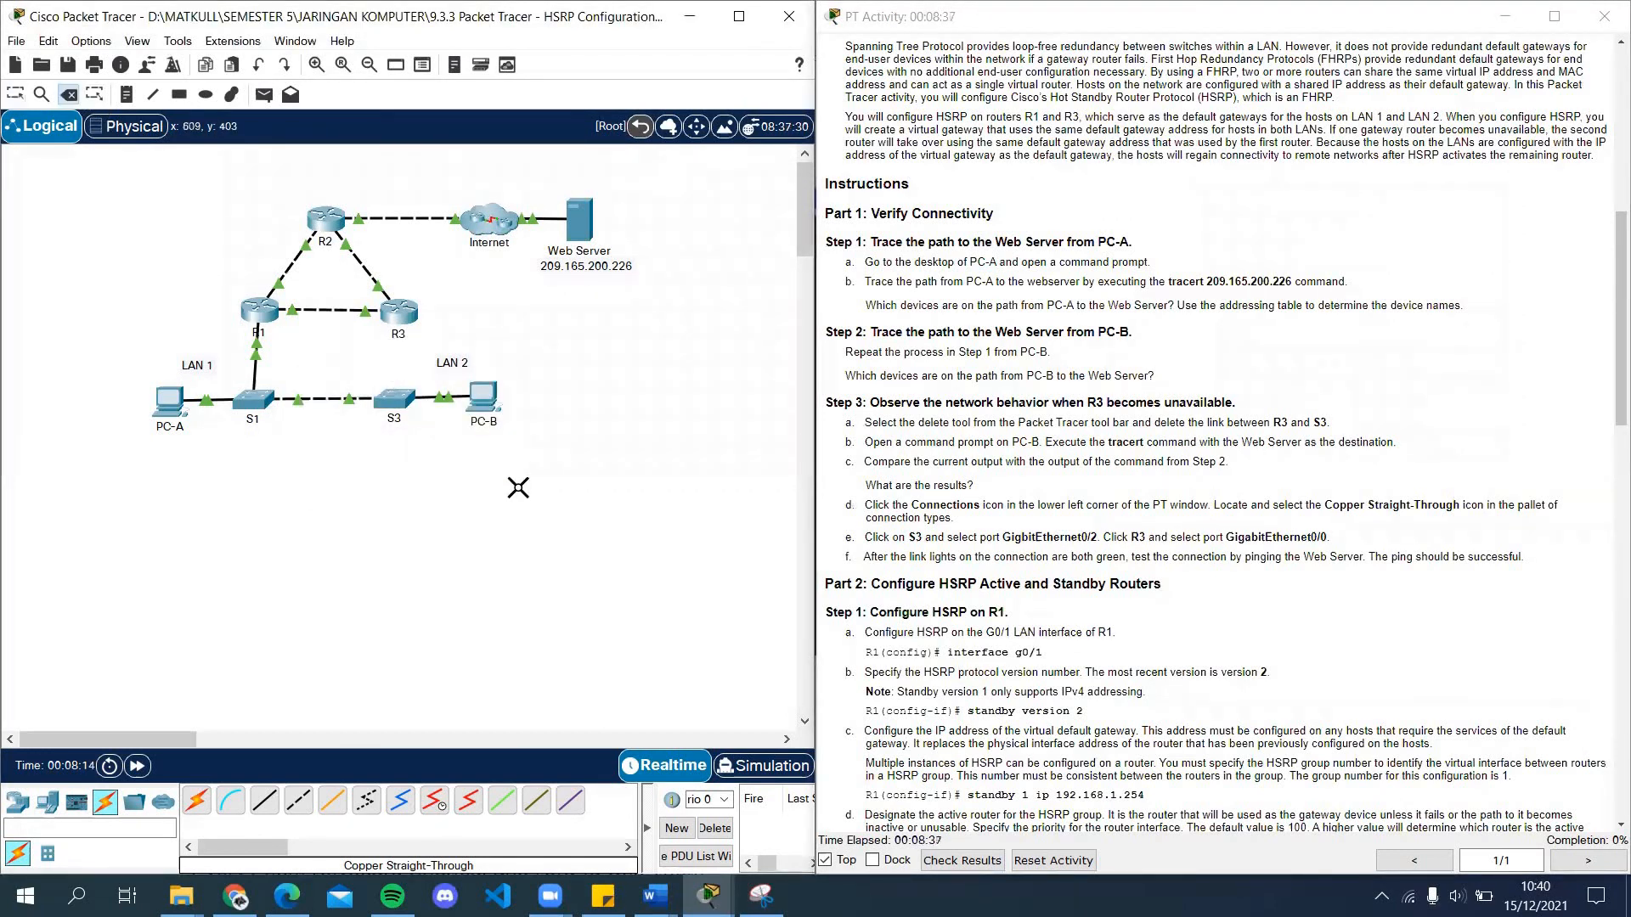
{"action": "left_click", "coordinate": [15, 94]}
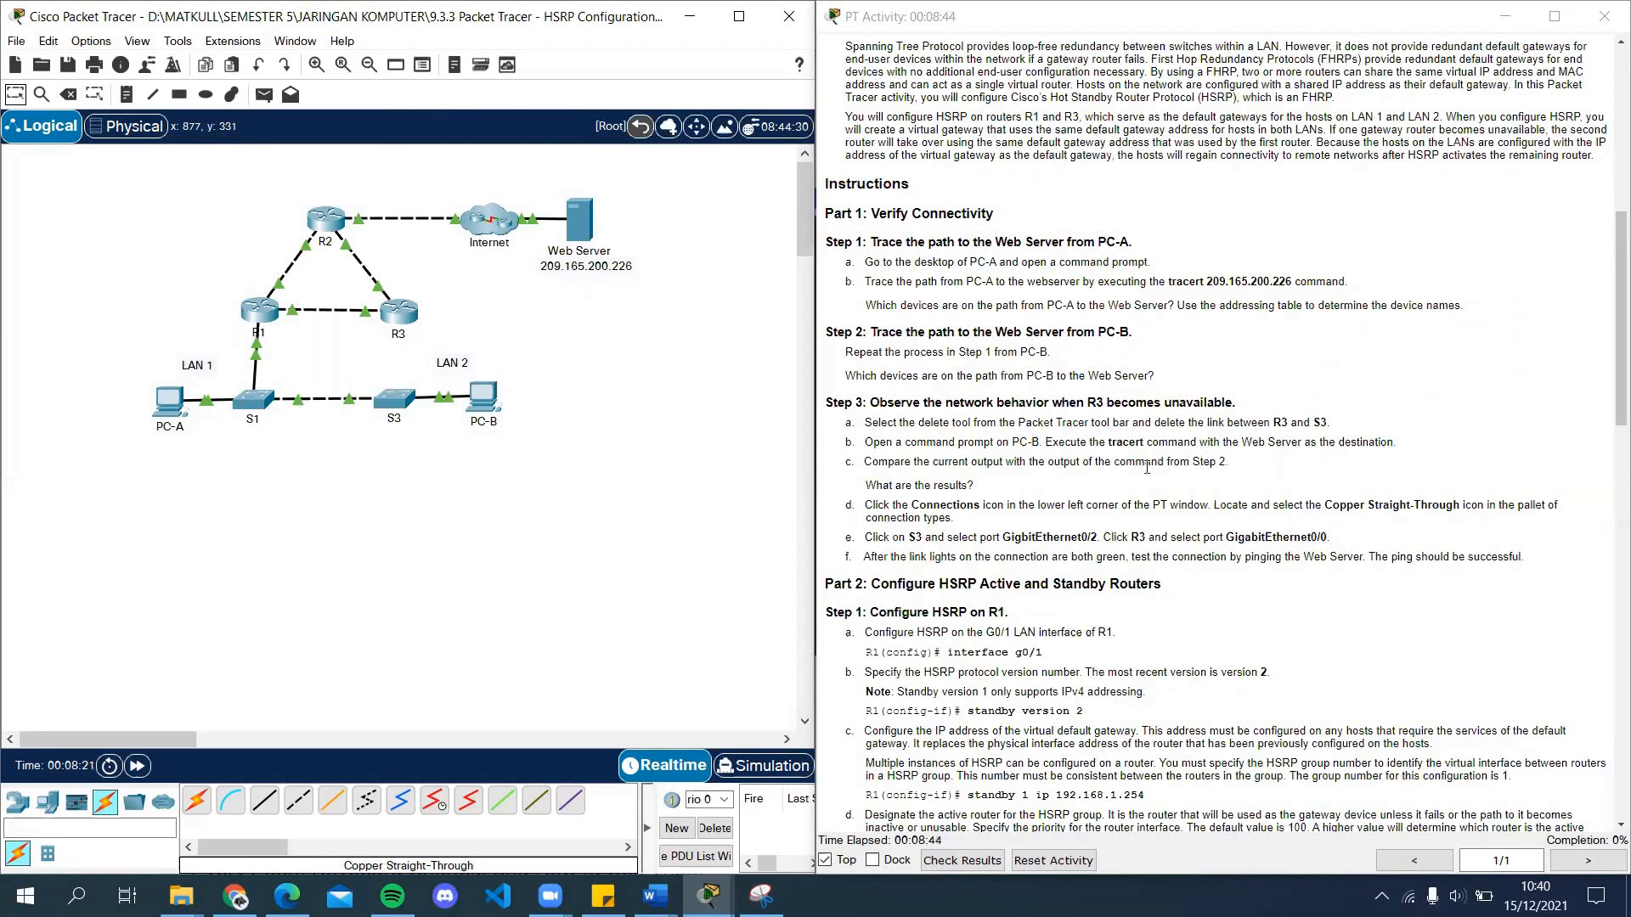
Step: Reopen PC-B's Command Prompt and run tracert 209.165.200.226 again with the R3–S3 link removed
{"action": "left_click", "coordinate": [483, 397]}
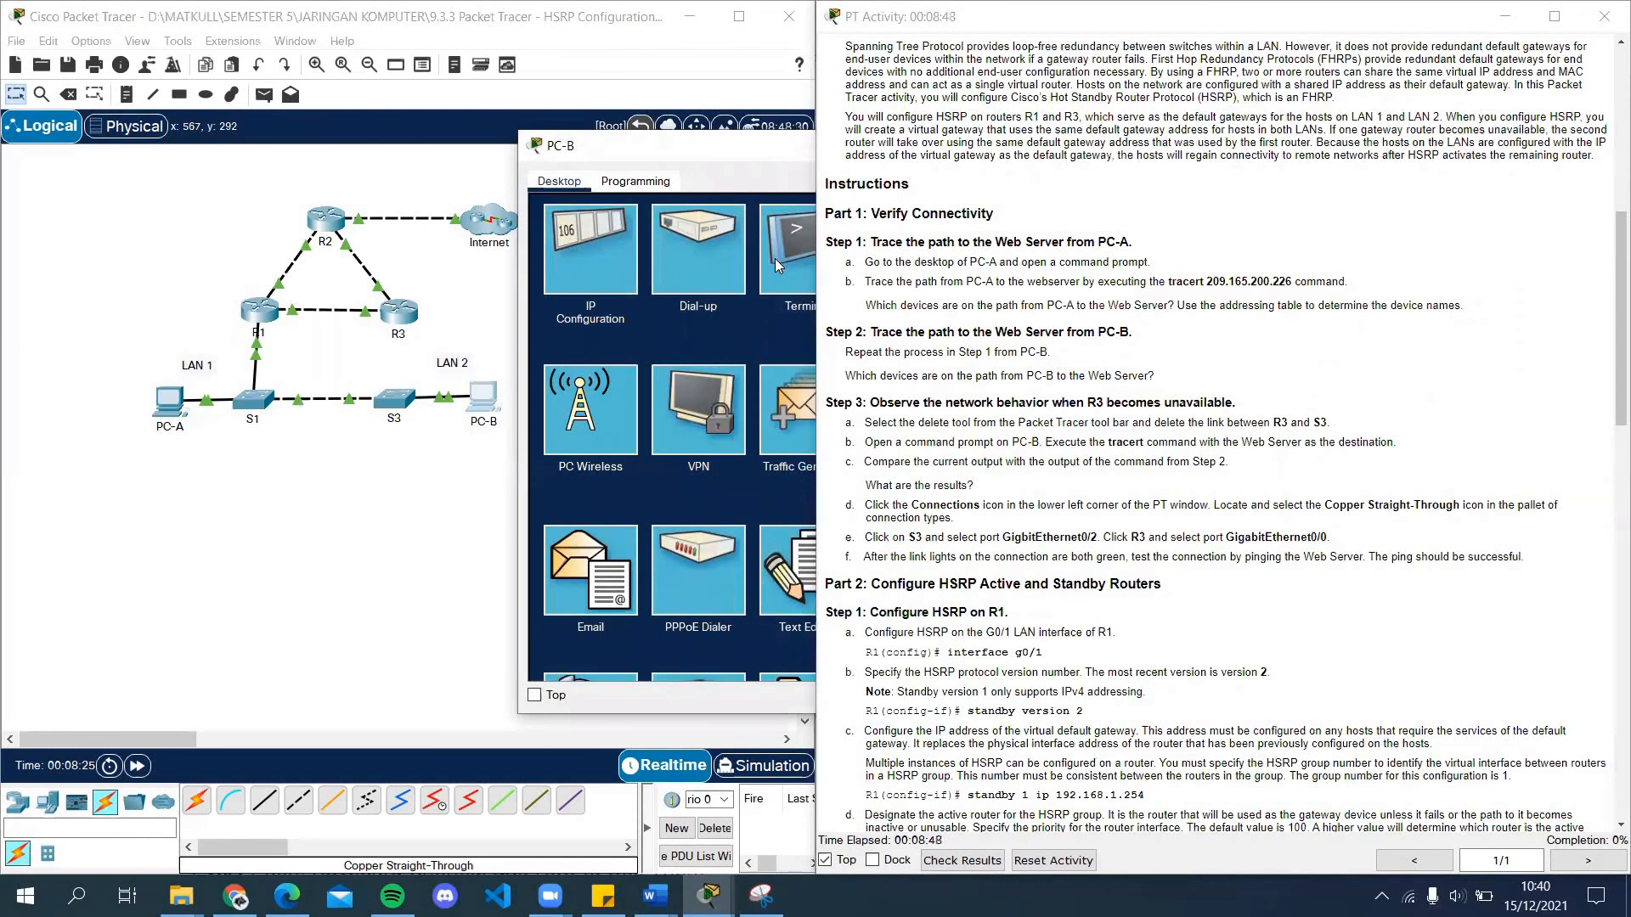
{"action": "left_click", "coordinate": [673, 220]}
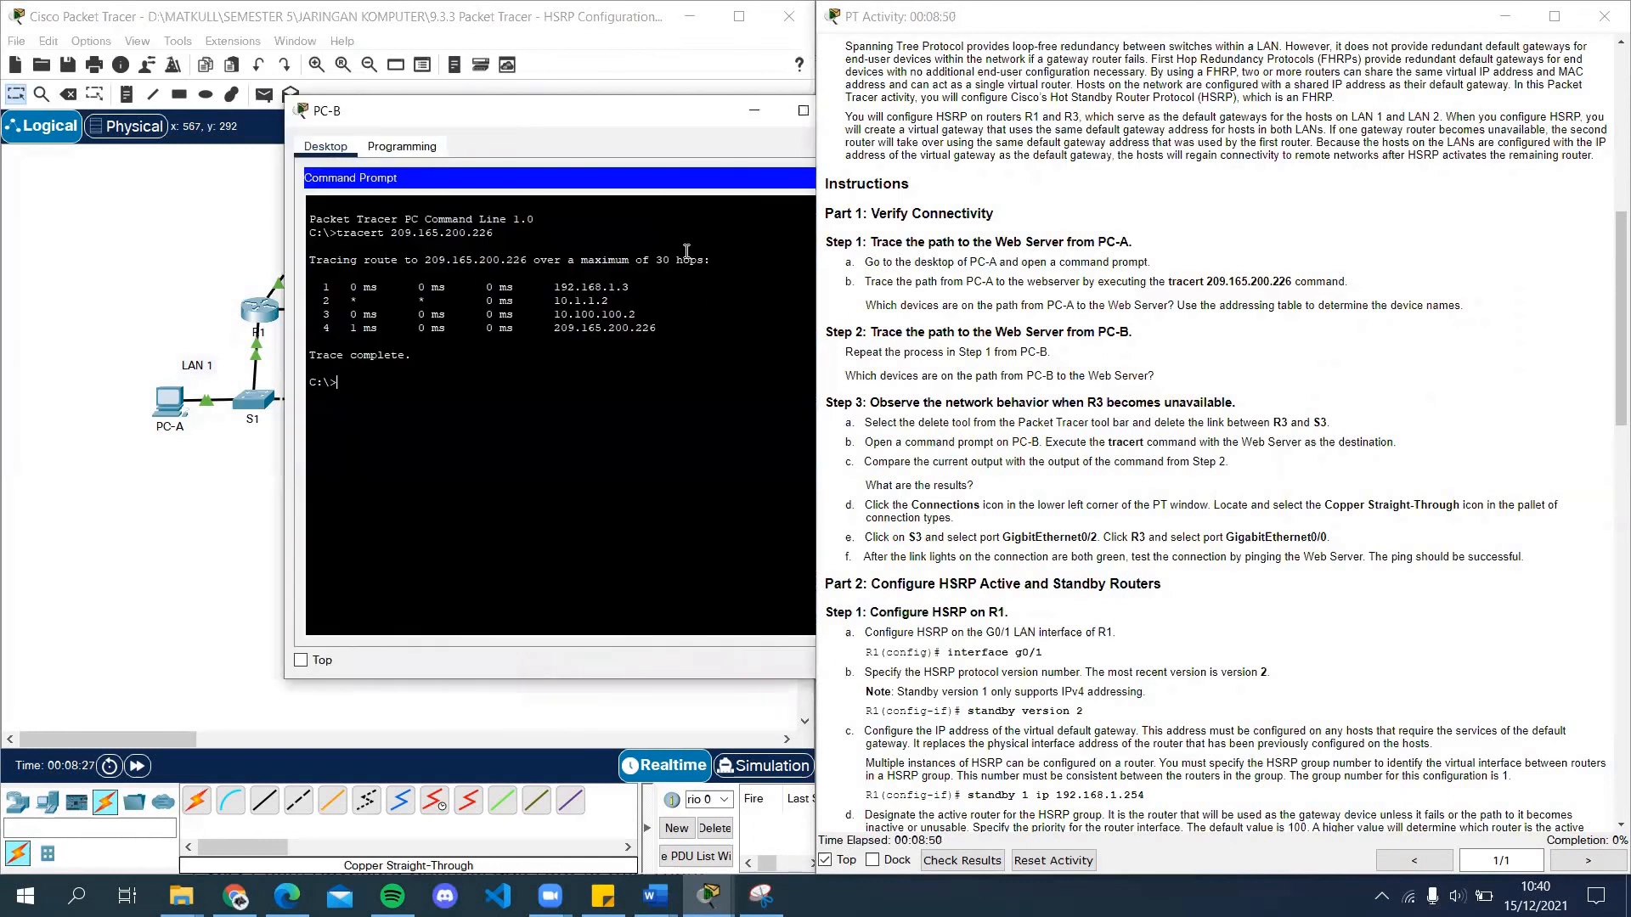
{"action": "right_click", "coordinate": [393, 388]}
{"action": "left_click", "coordinate": [438, 421]}
{"action": "key", "text": "Return"}
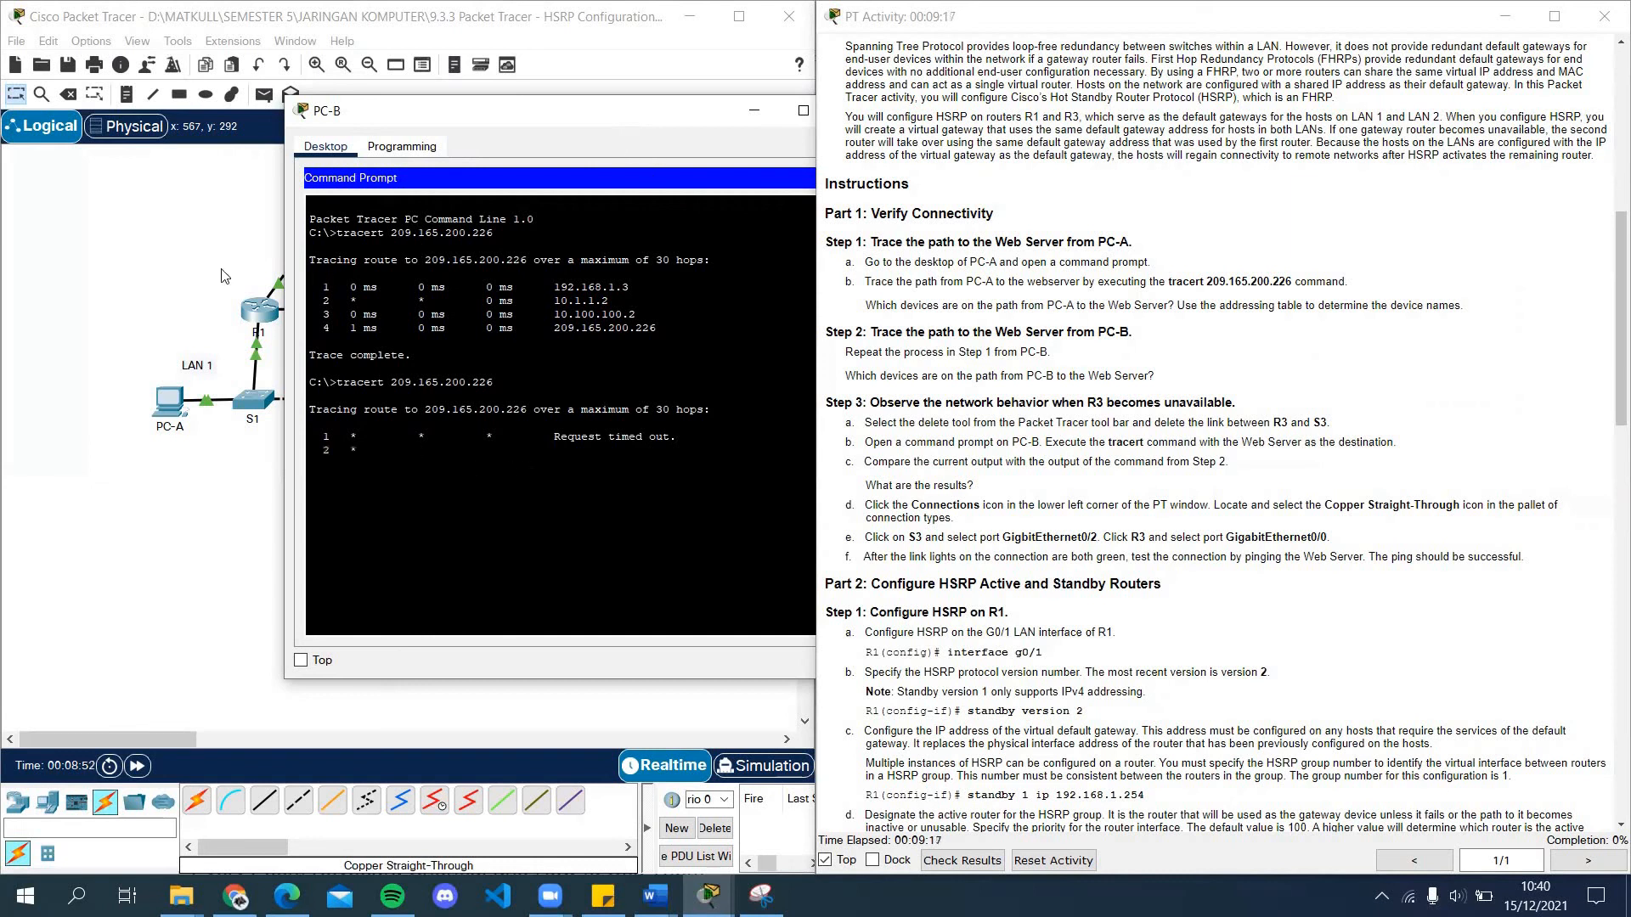
Step: Check the progress of the second trace in PC-B's Command Prompt, and close the PC-B window
{"action": "left_click", "coordinate": [160, 248]}
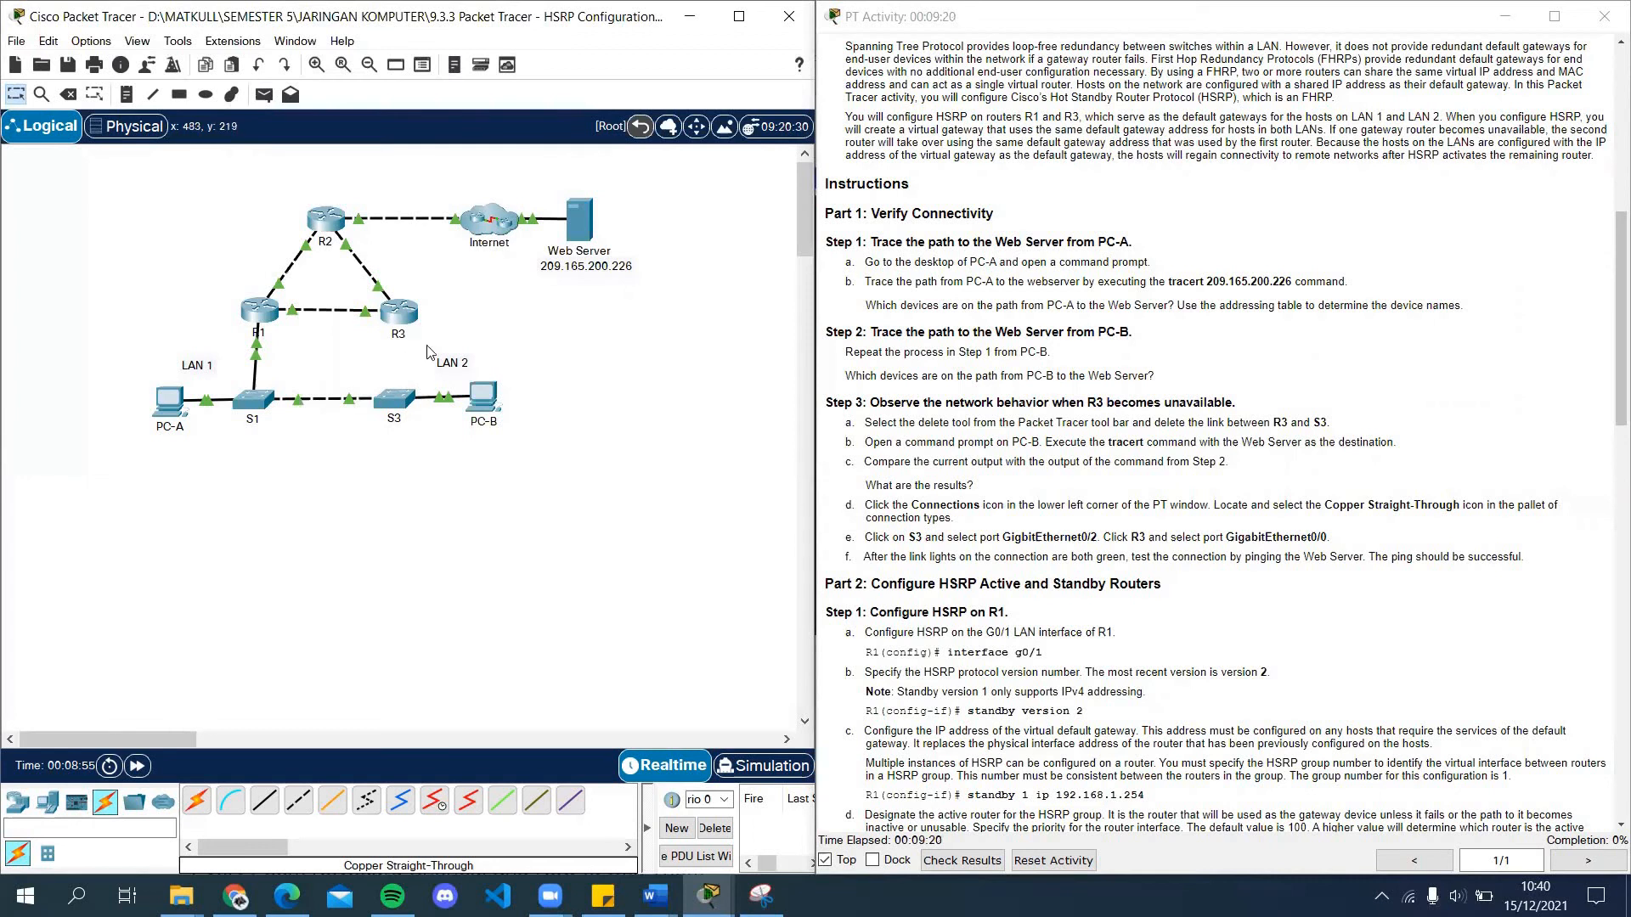
{"action": "left_click", "coordinate": [490, 399]}
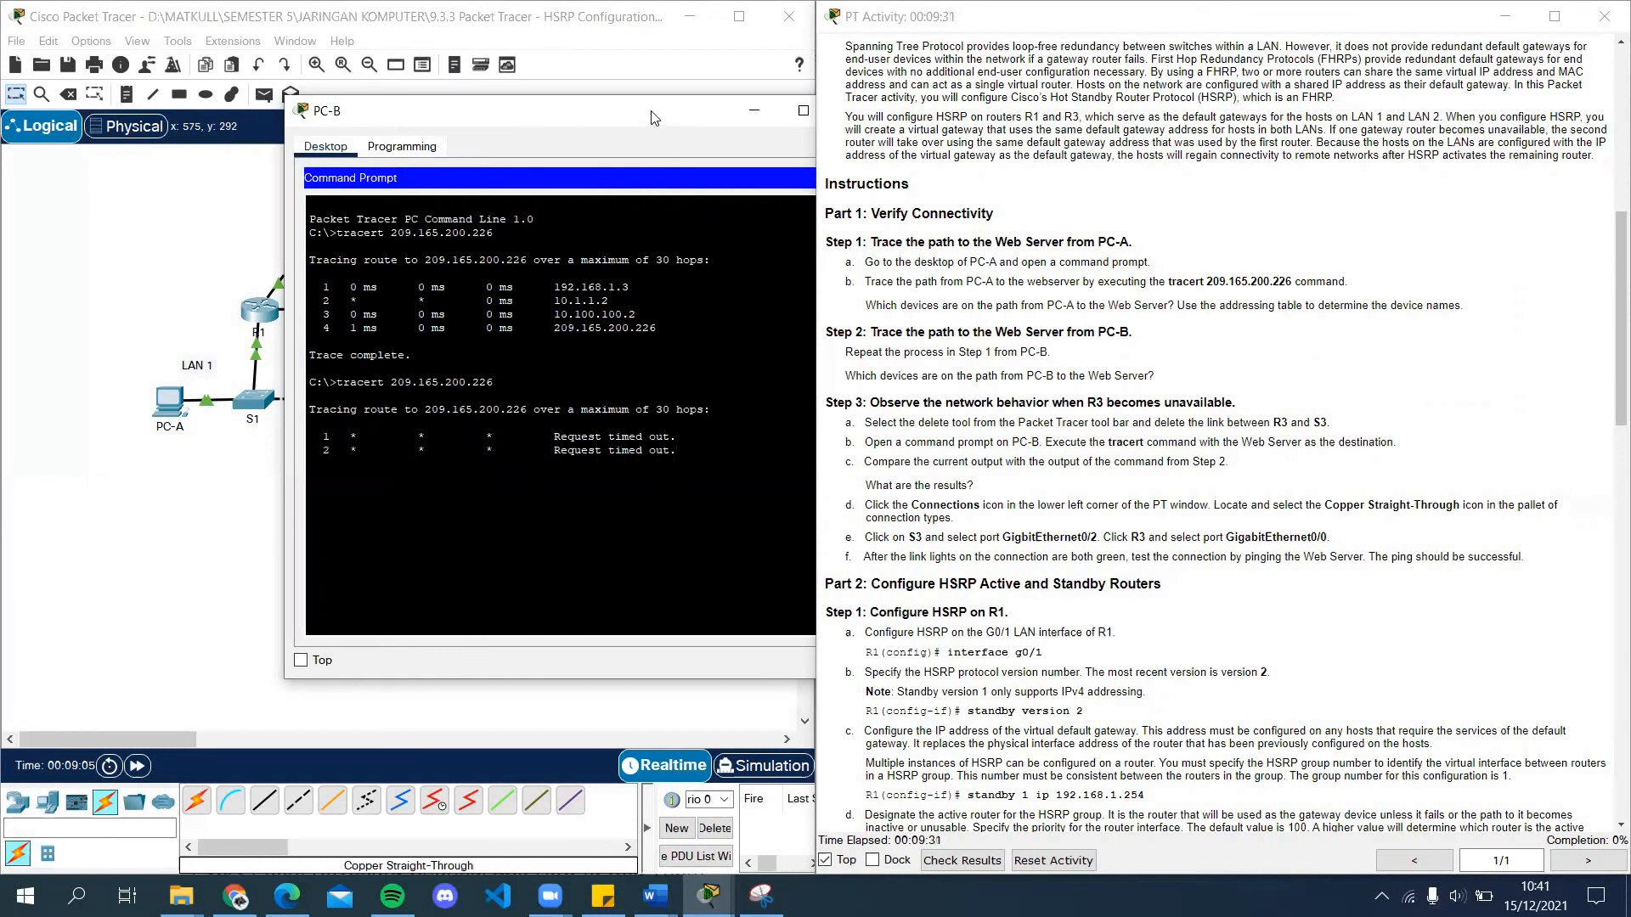
{"action": "left_click_drag", "start_coordinate": [655, 117], "coordinate": [495, 116]}
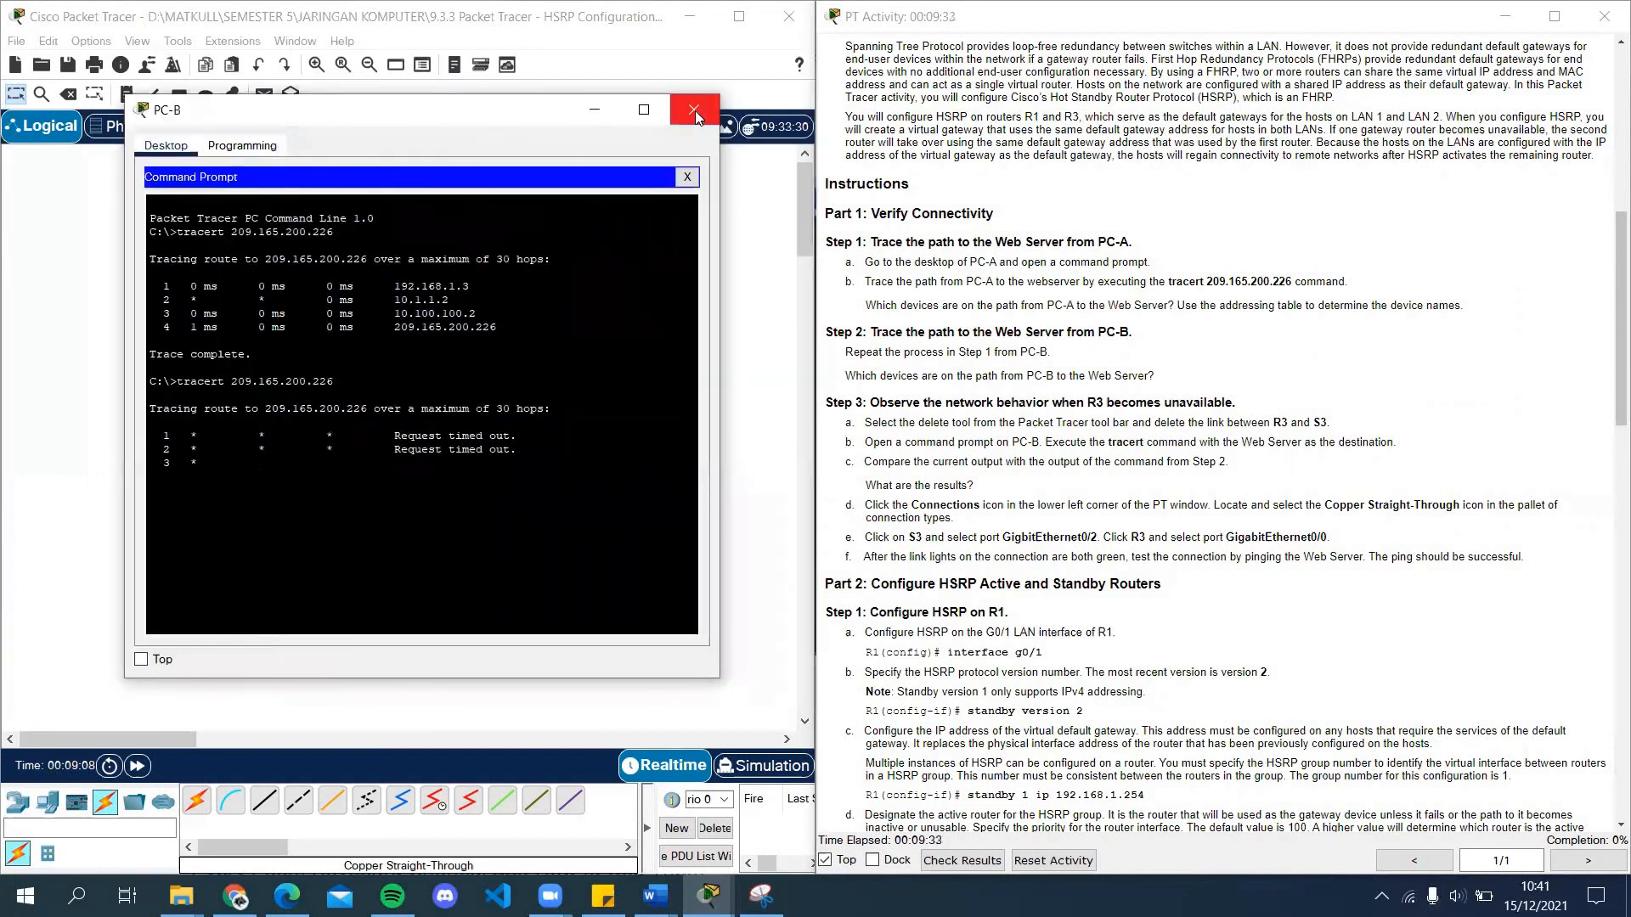
{"action": "left_click", "coordinate": [694, 110]}
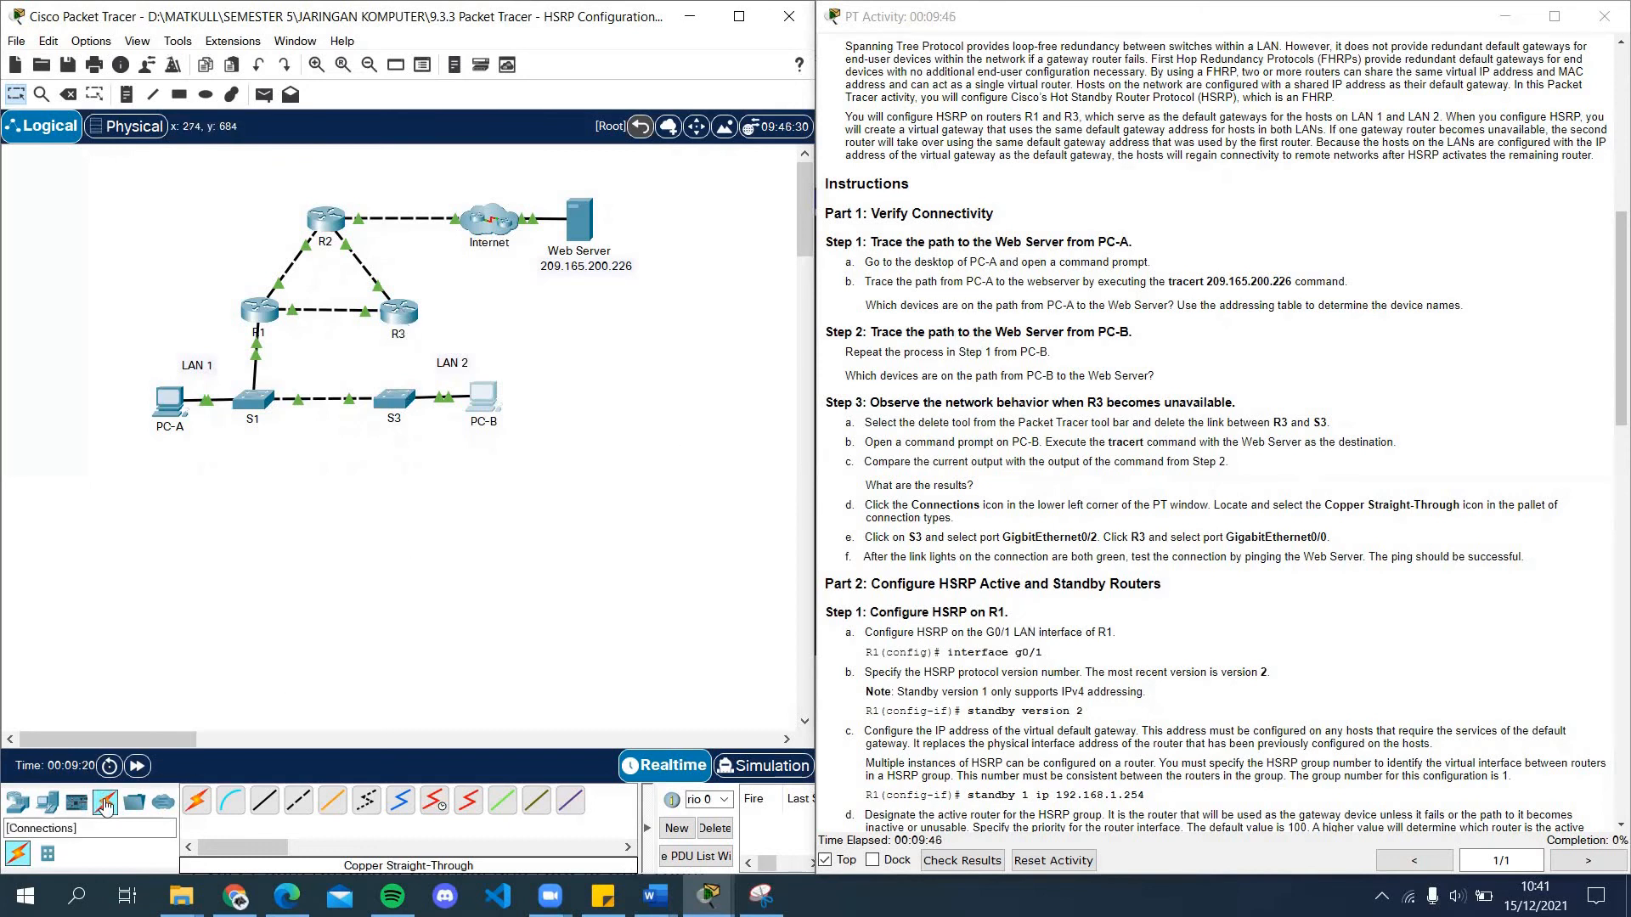
Step: Reconnect S3 GigabitEthernet0/2 to R3 GigabitEthernet0/0 with a Copper Straight-Through cable and fast-forward the simulation time
{"action": "left_click", "coordinate": [276, 803]}
{"action": "mouse_move", "coordinate": [397, 401]}
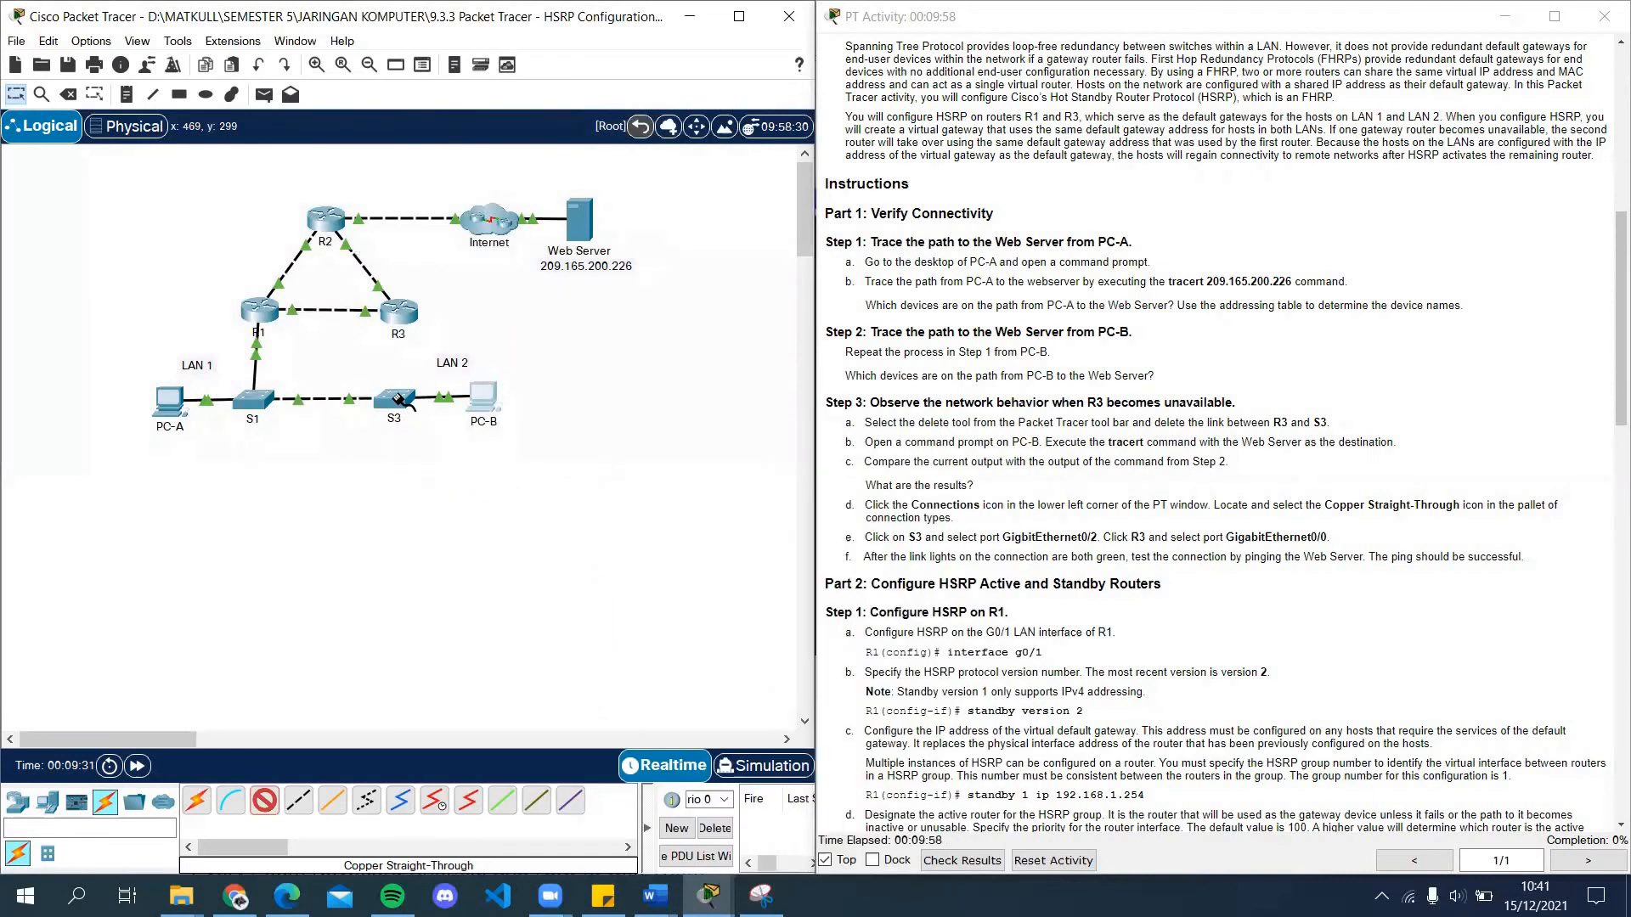
{"action": "left_click", "coordinate": [397, 401]}
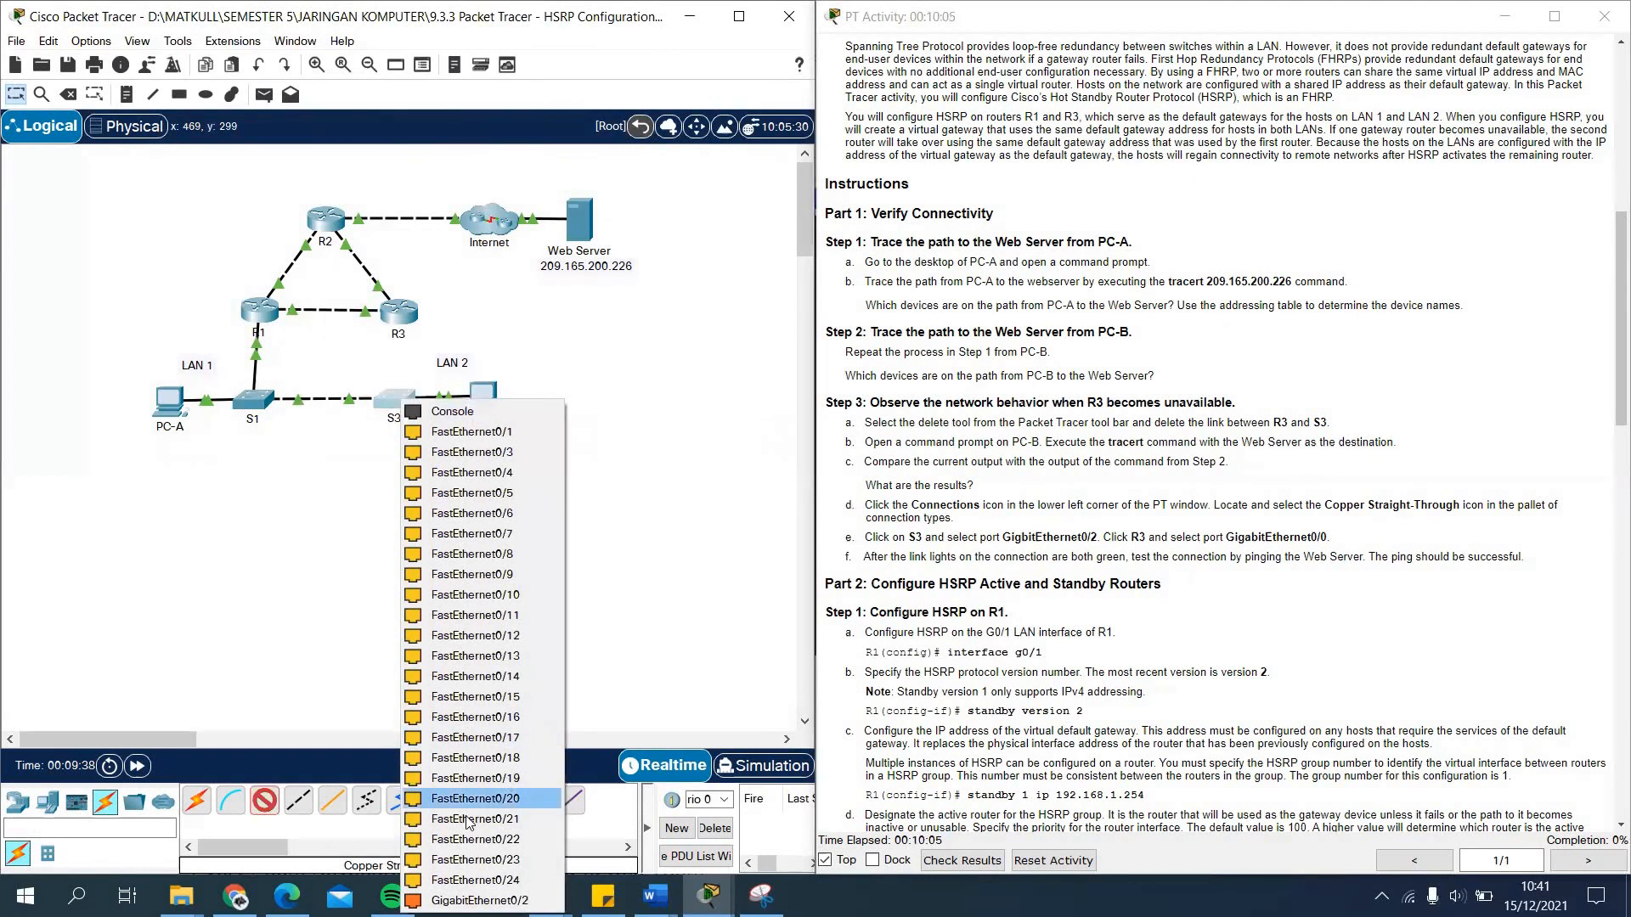
{"action": "left_click", "coordinate": [476, 900]}
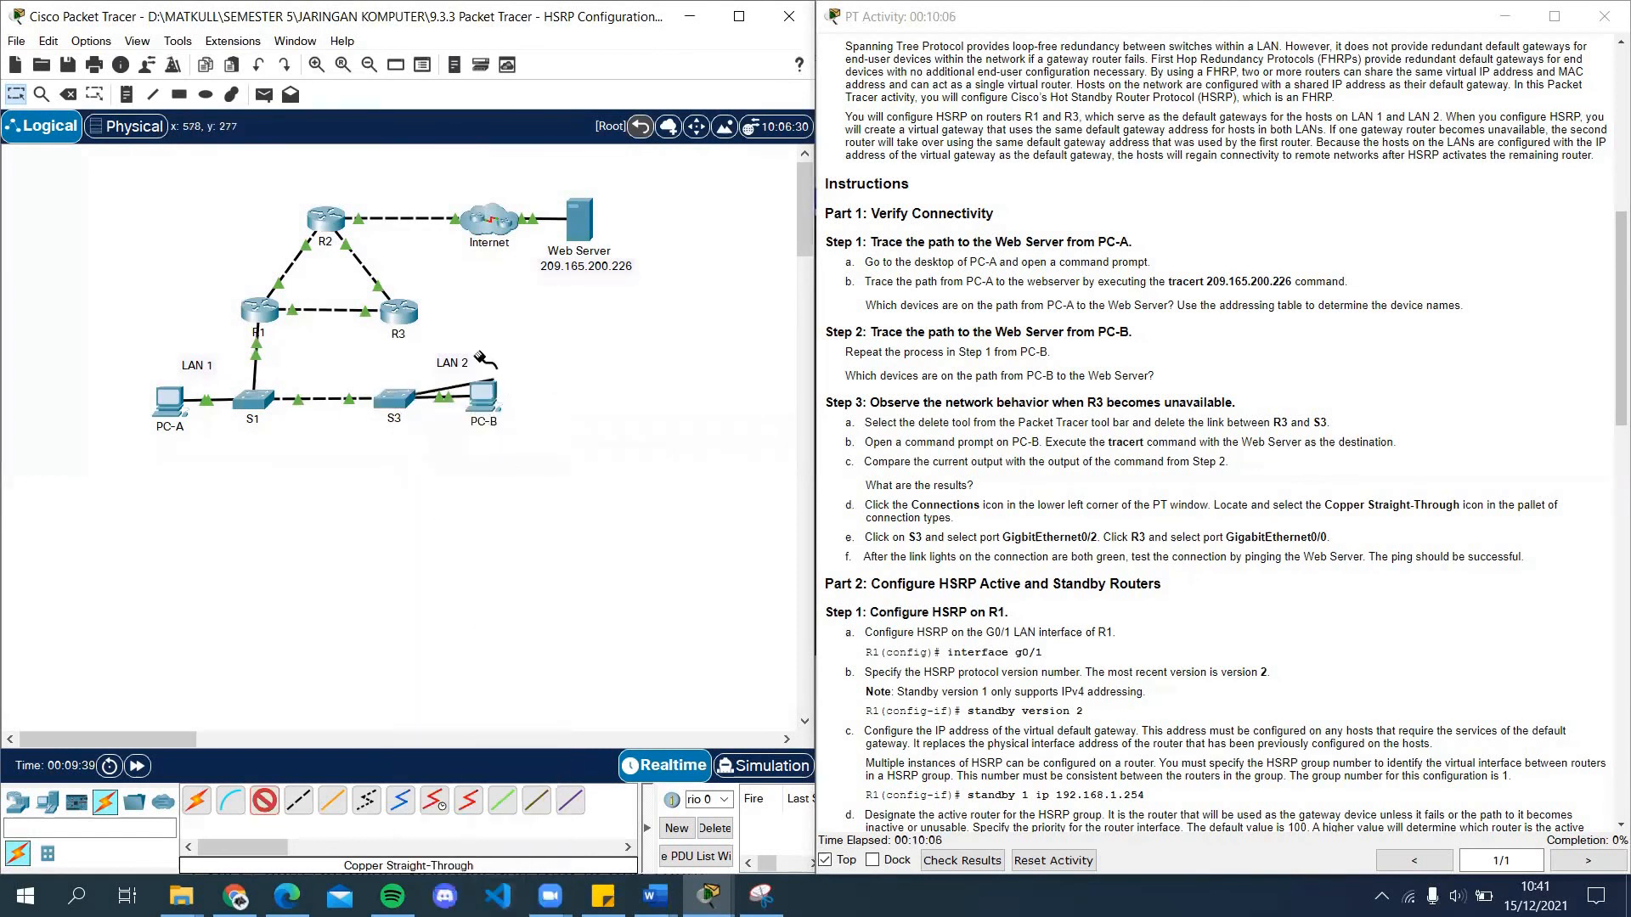
{"action": "left_click", "coordinate": [401, 320]}
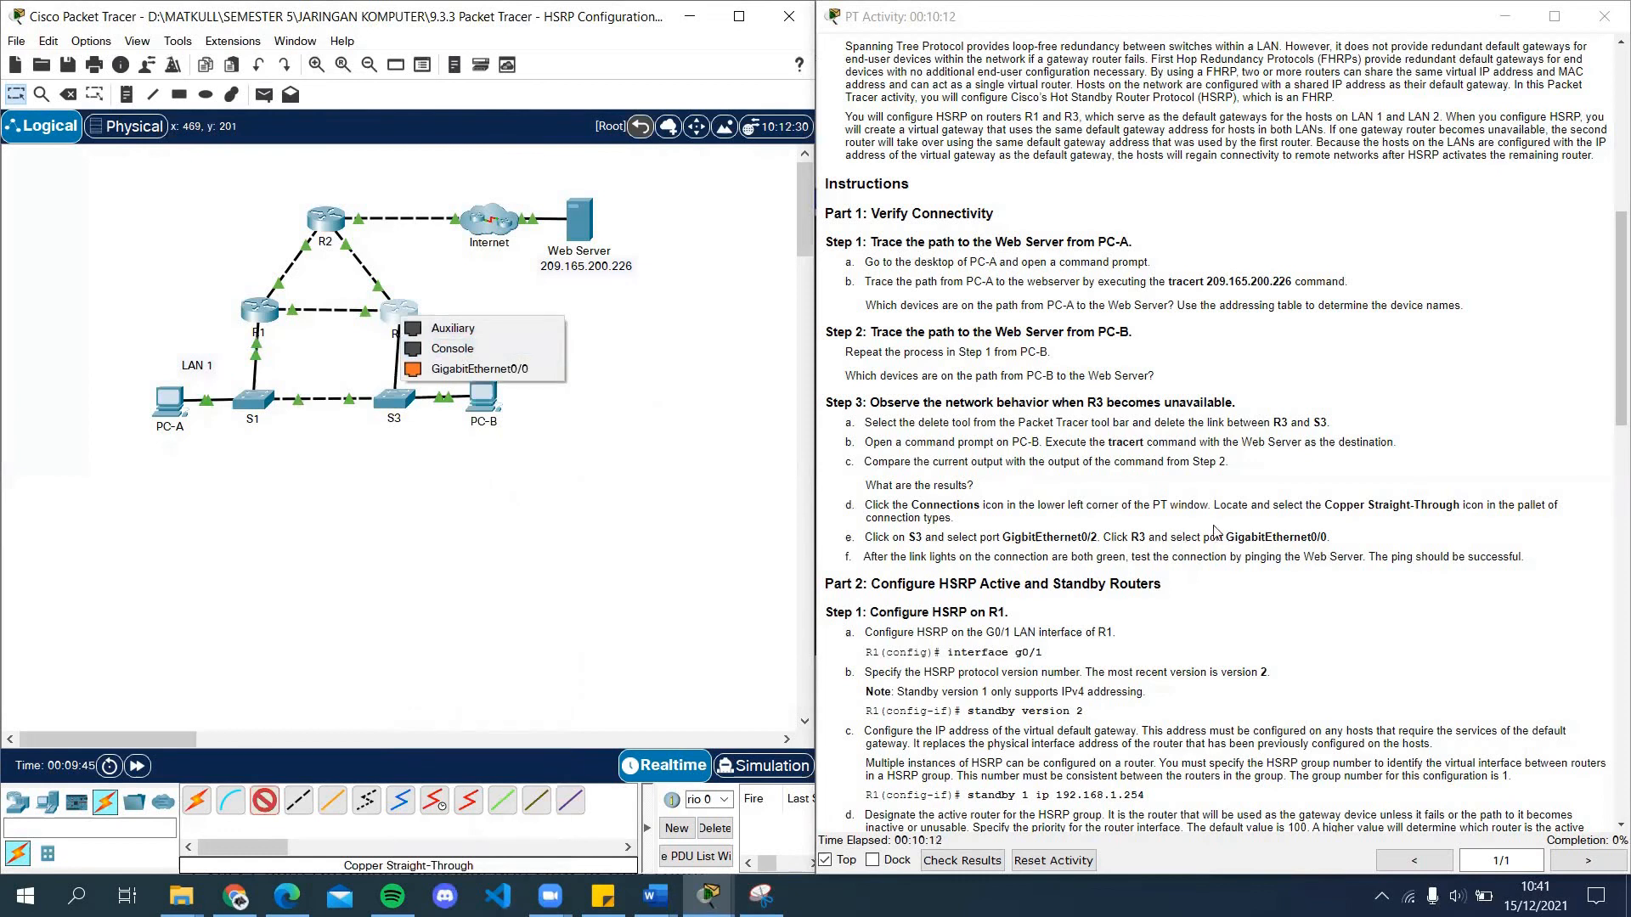
{"action": "left_click", "coordinate": [465, 368]}
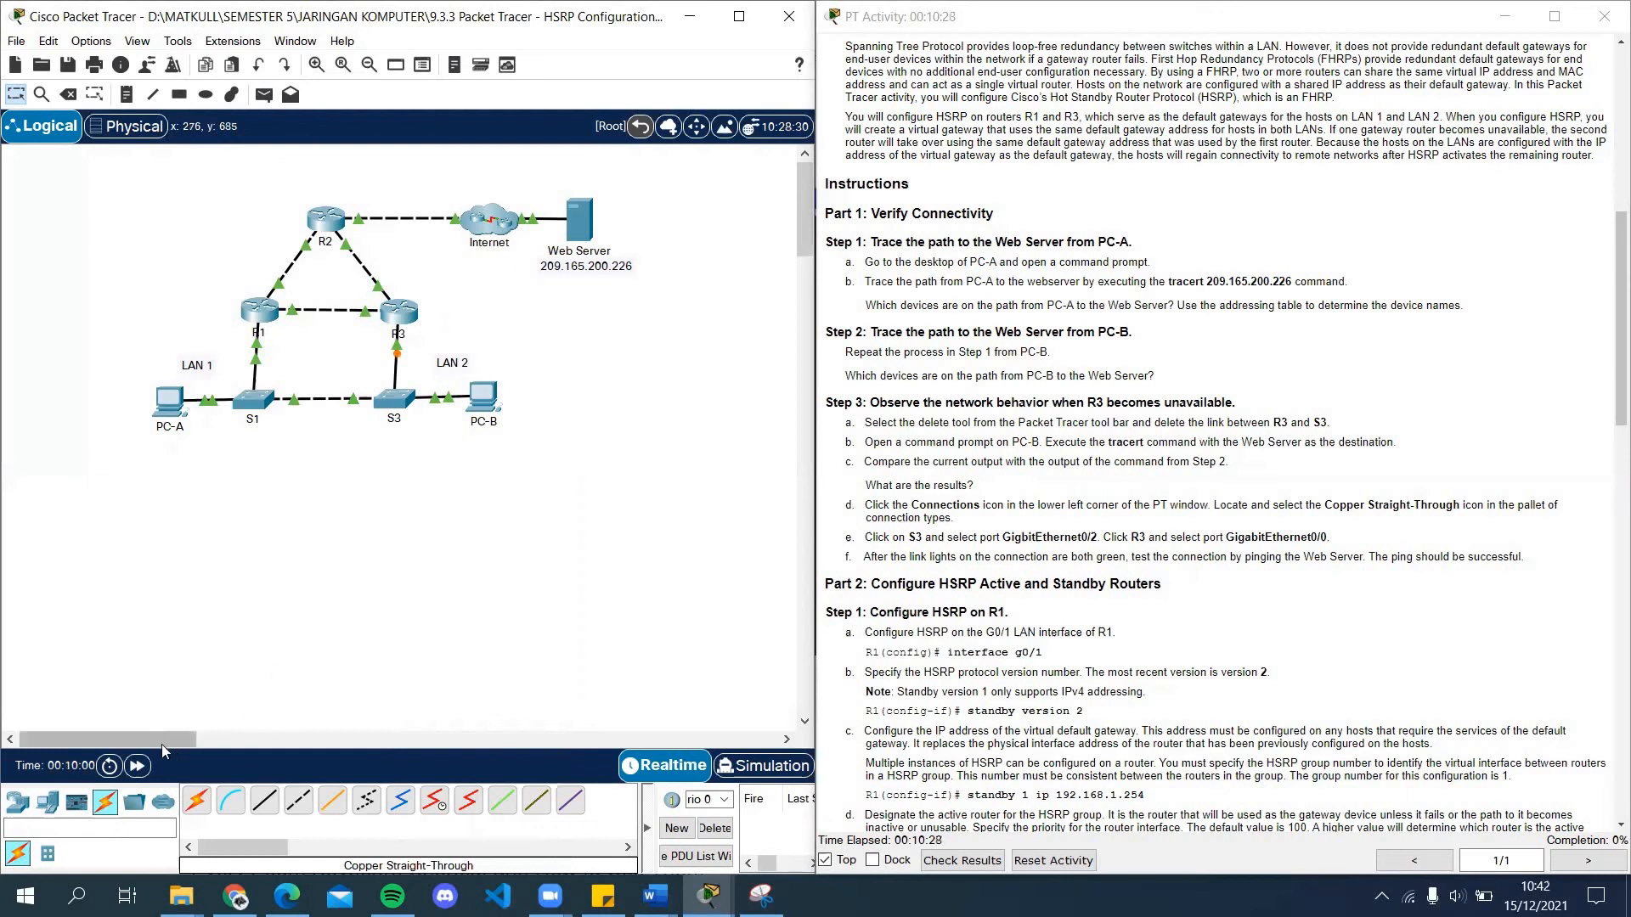
{"action": "left_click", "coordinate": [136, 767]}
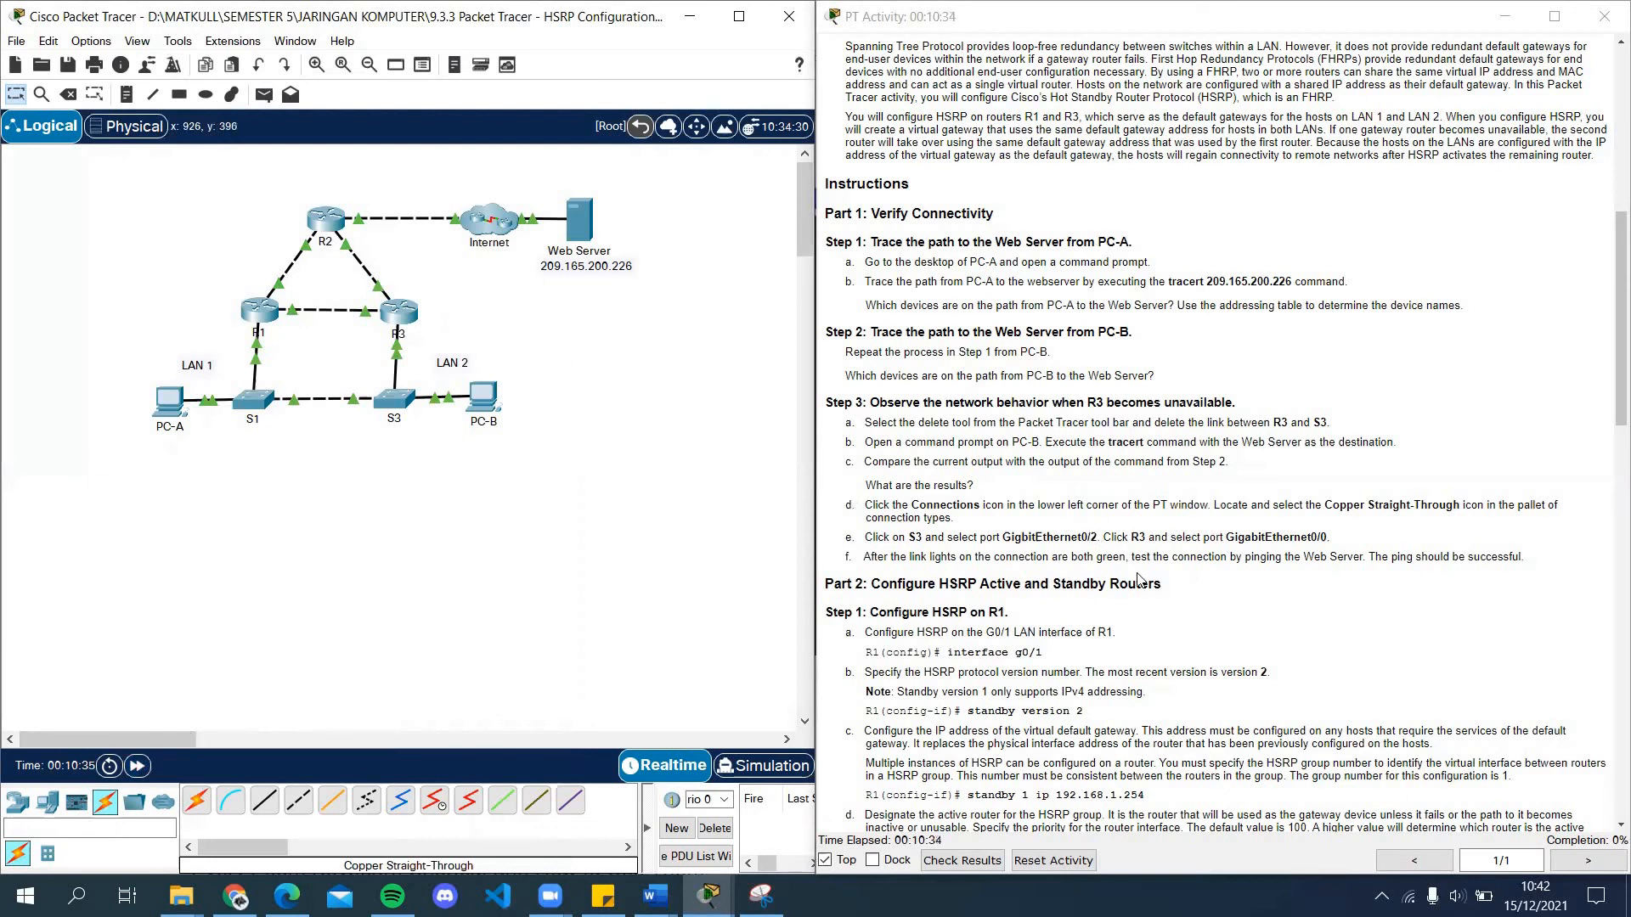
Step: Open R1's CLI and enter global configuration mode with en and conf t
{"action": "scroll", "coordinate": [1140, 579], "scroll_direction": "down", "scroll_amount": 1}
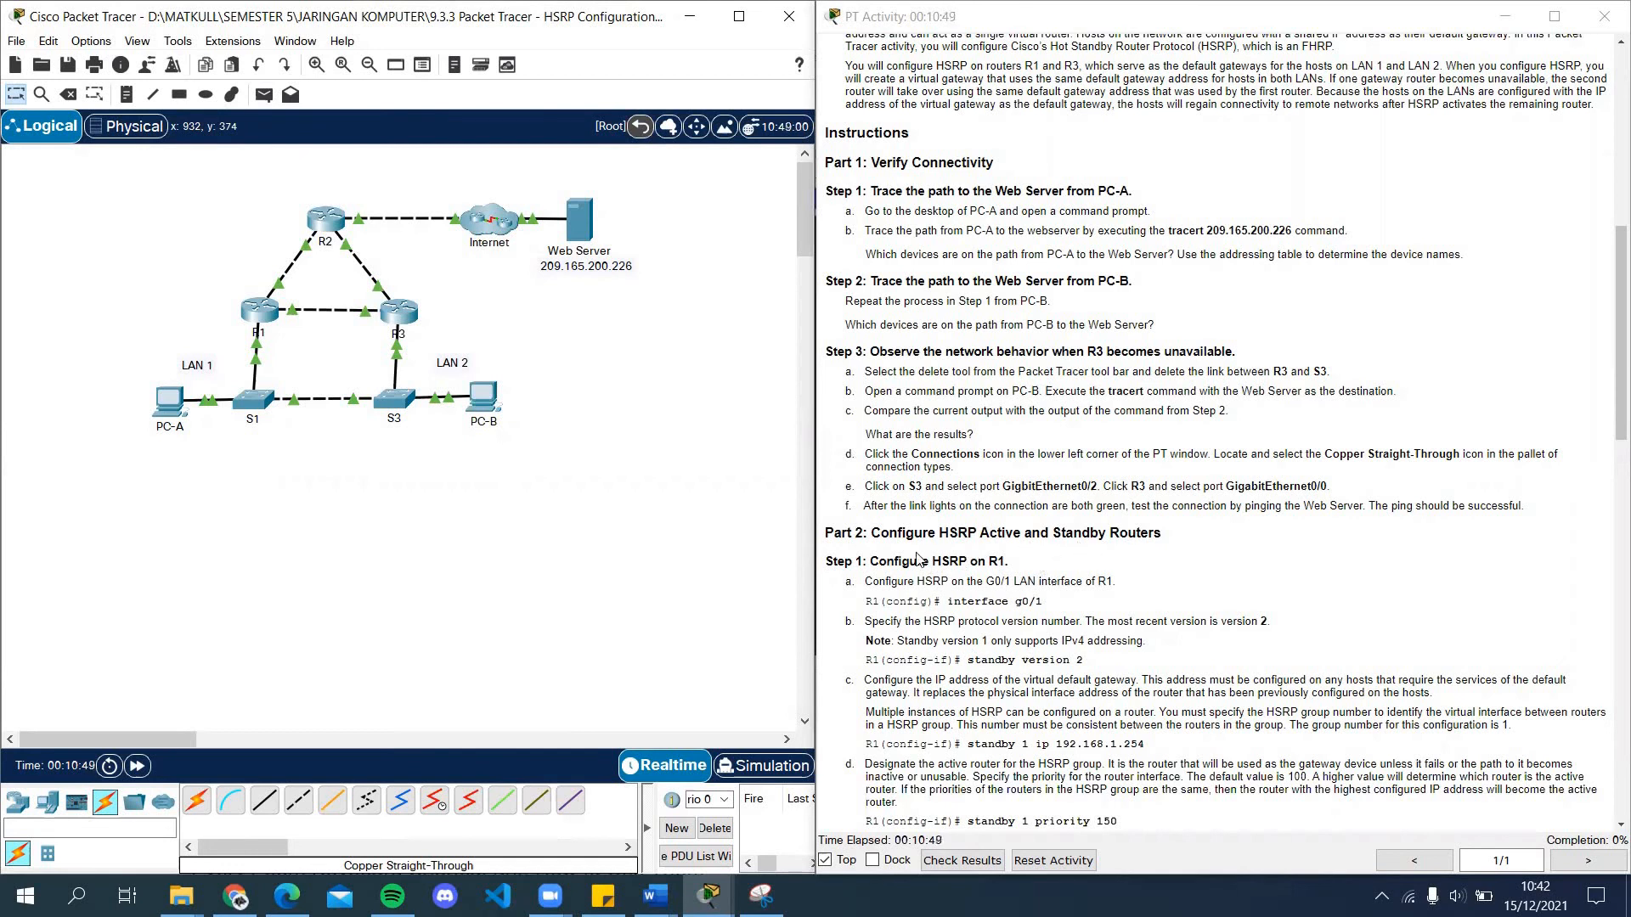
{"action": "scroll", "coordinate": [916, 560], "scroll_direction": "down", "scroll_amount": 2}
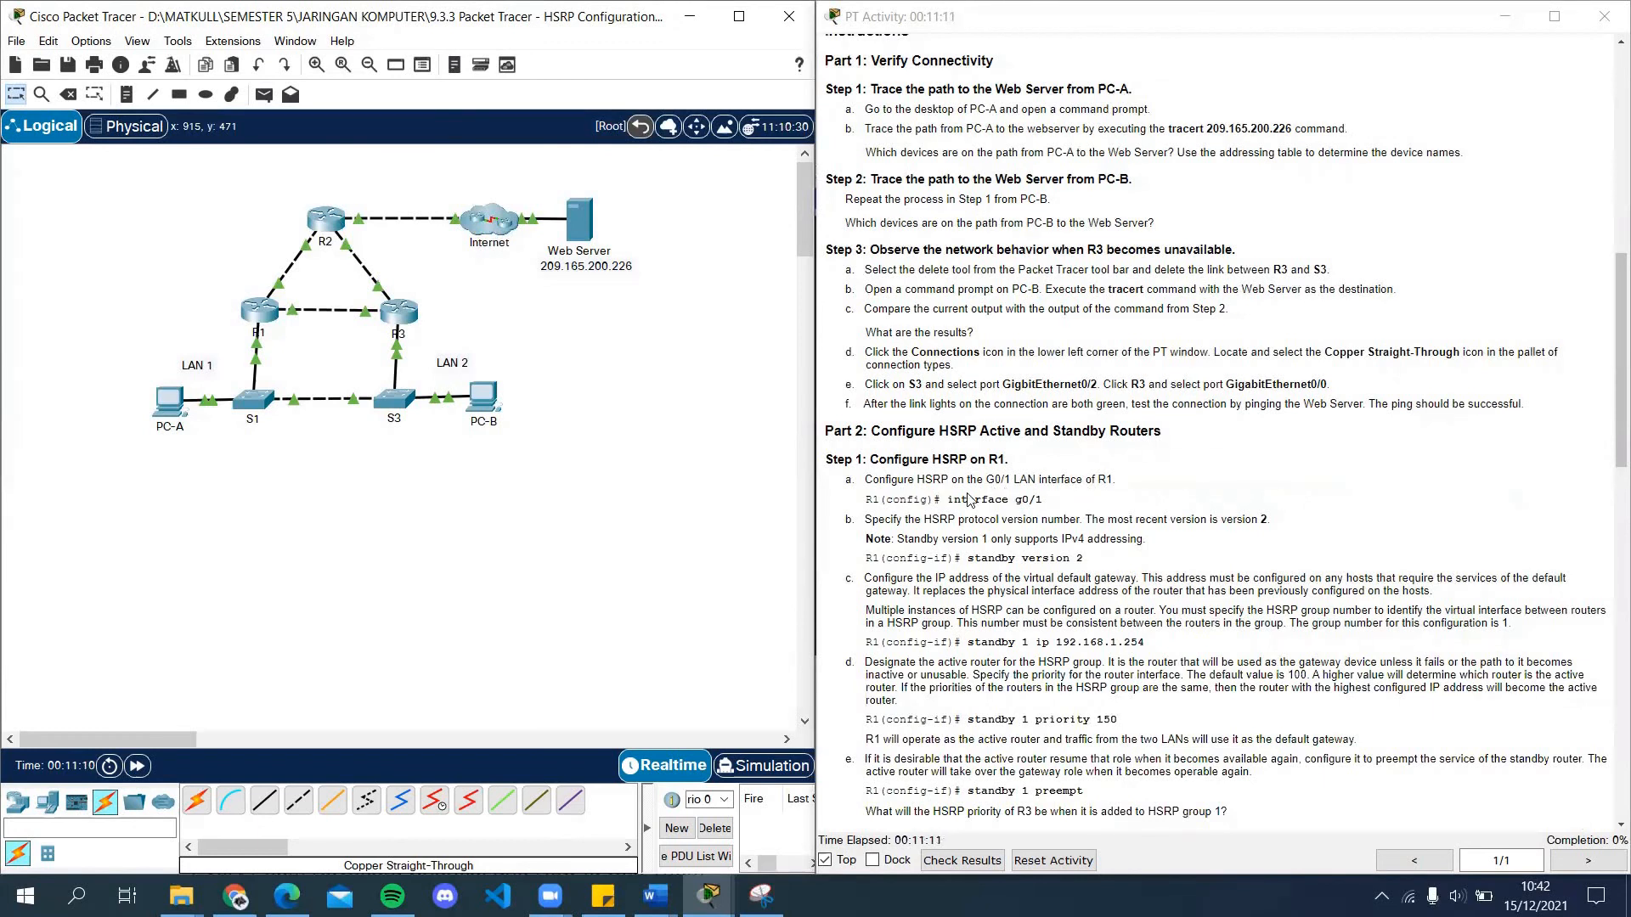
{"action": "left_click", "coordinate": [260, 321]}
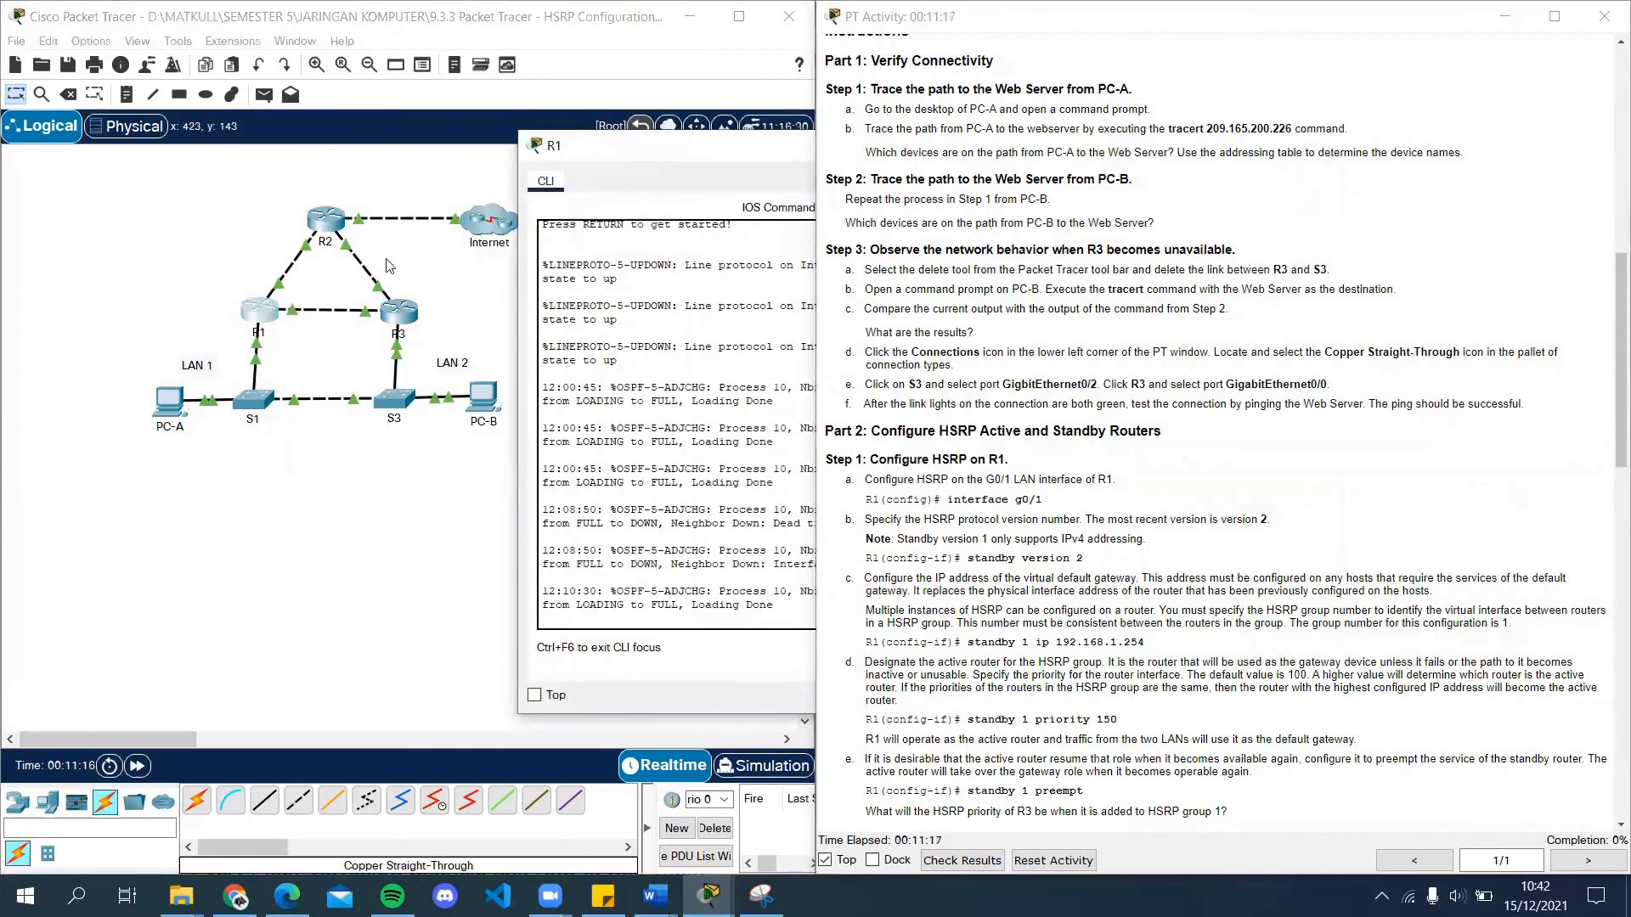
{"action": "left_click_drag", "start_coordinate": [629, 154], "coordinate": [430, 89]}
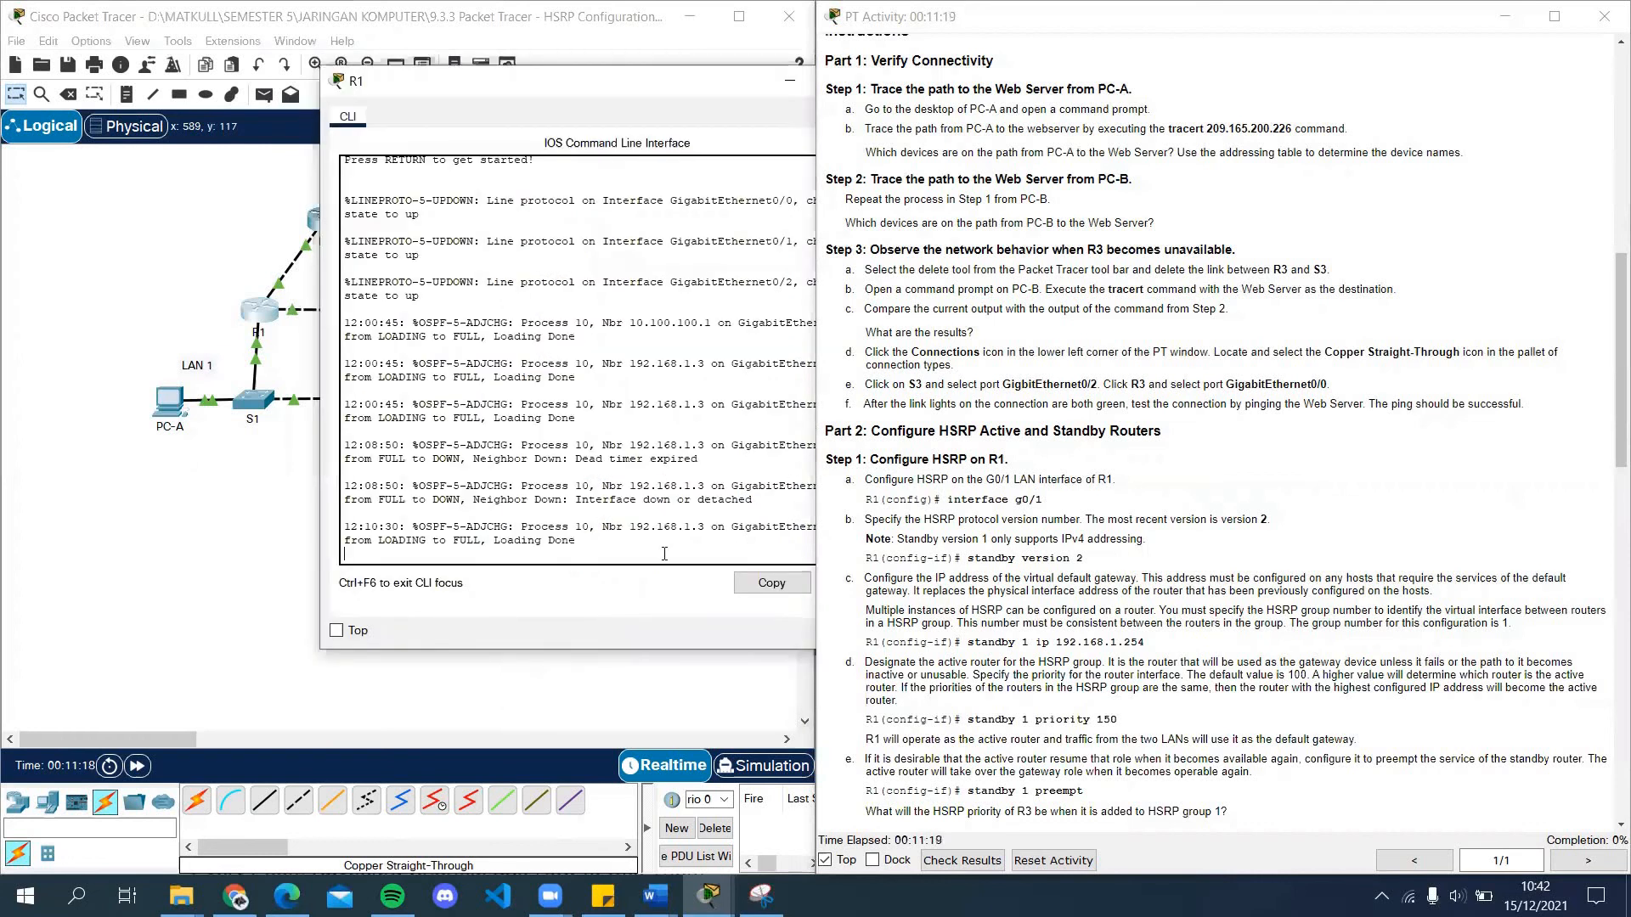
{"action": "key", "text": "Return"}
{"action": "type", "text": "en"}
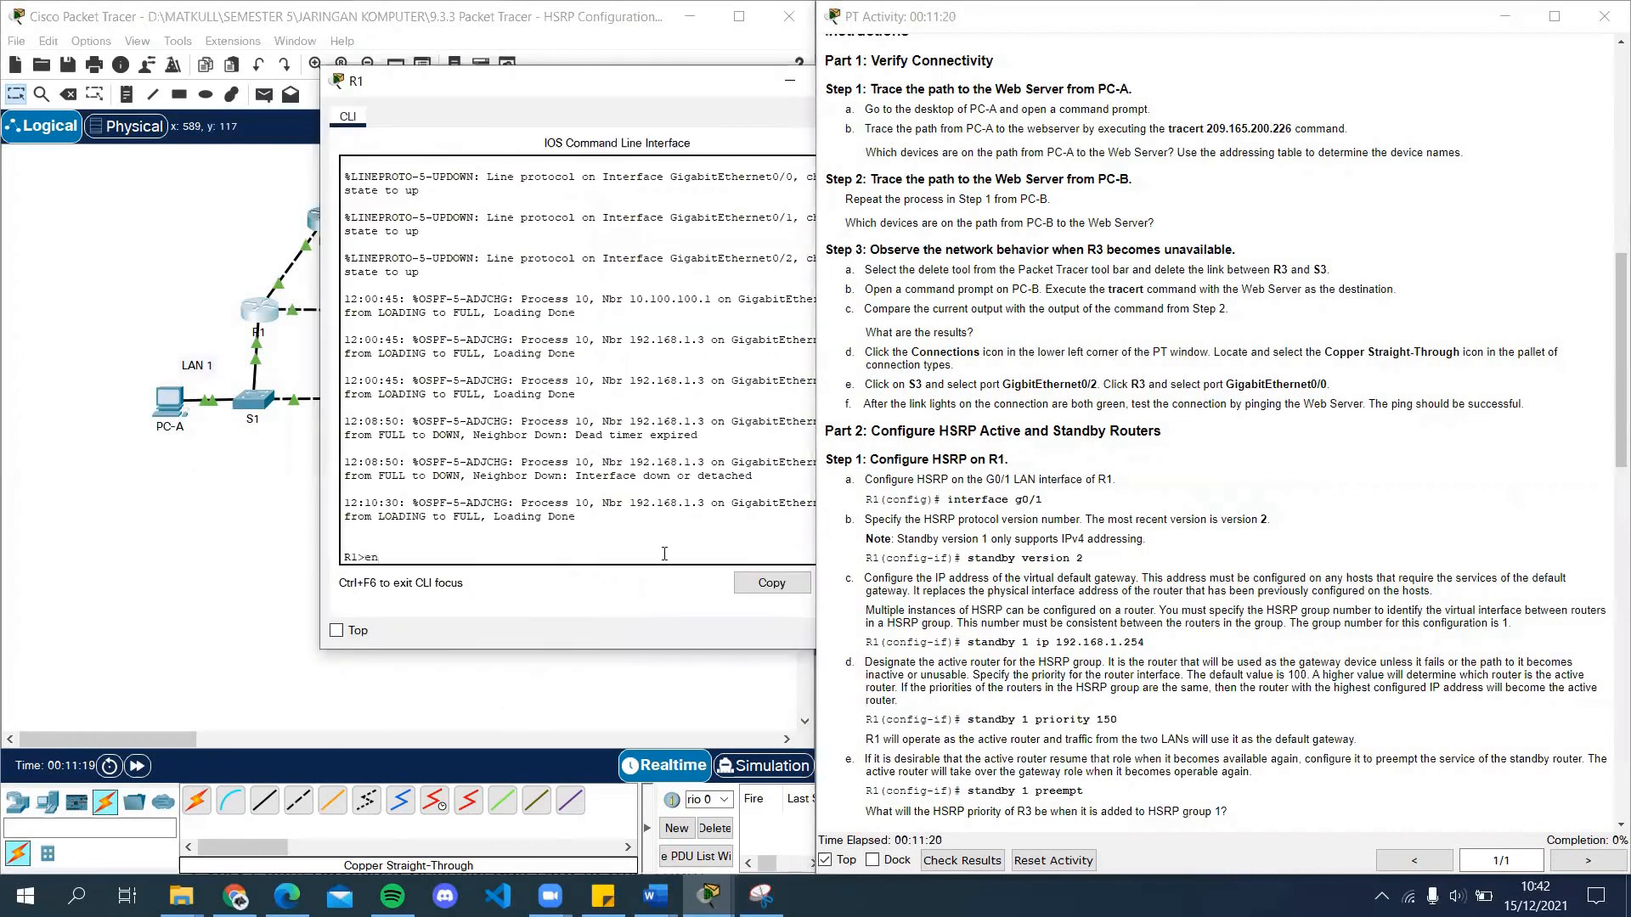
{"action": "key", "text": "Return"}
{"action": "type", "text": "co"}
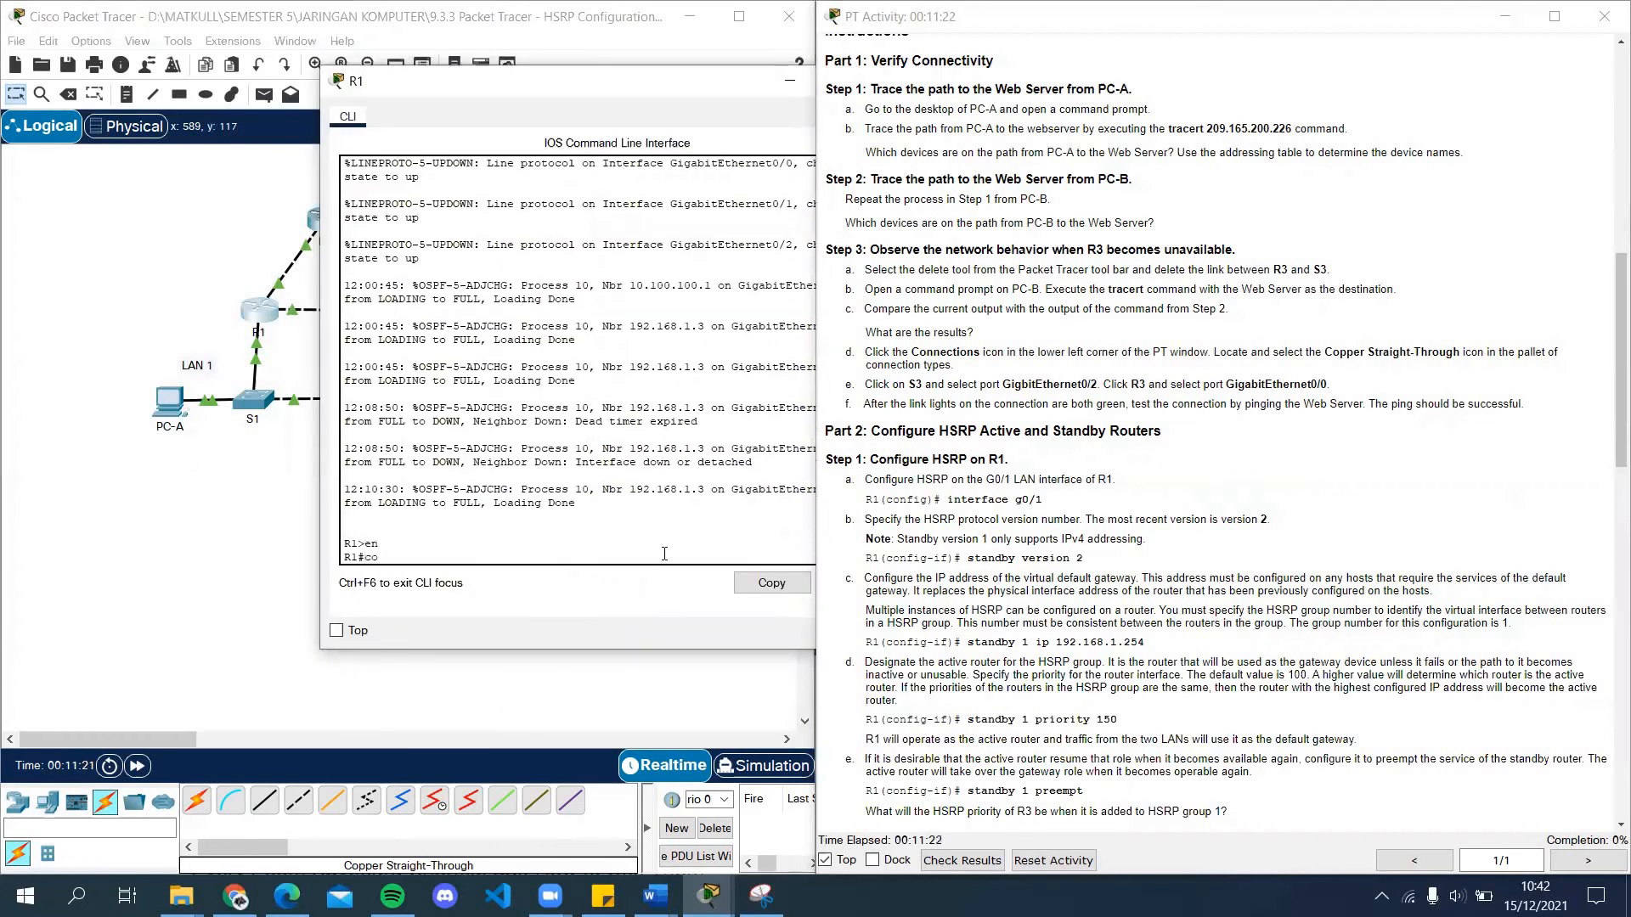
{"action": "type", "text": "nf t"}
{"action": "key", "text": "Return"}
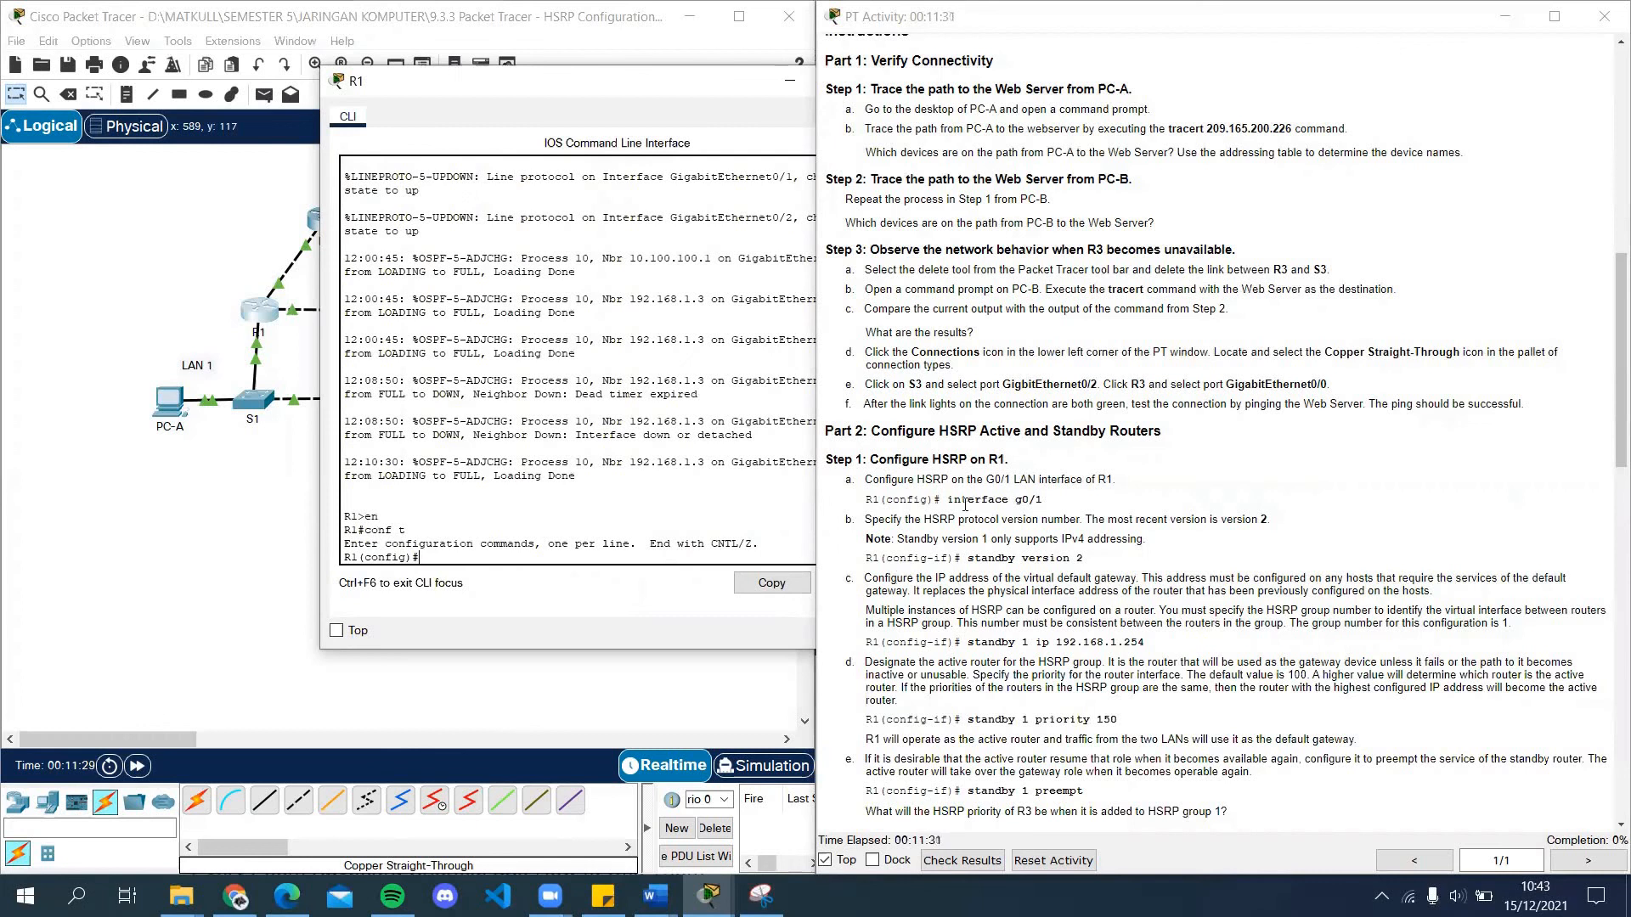
Step: Copy interface g0/1 from the instructions and run it on R1 to enter that interface's configuration
{"action": "left_click_drag", "start_coordinate": [949, 501], "coordinate": [1045, 507]}
{"action": "key", "text": "ctrl+c"}
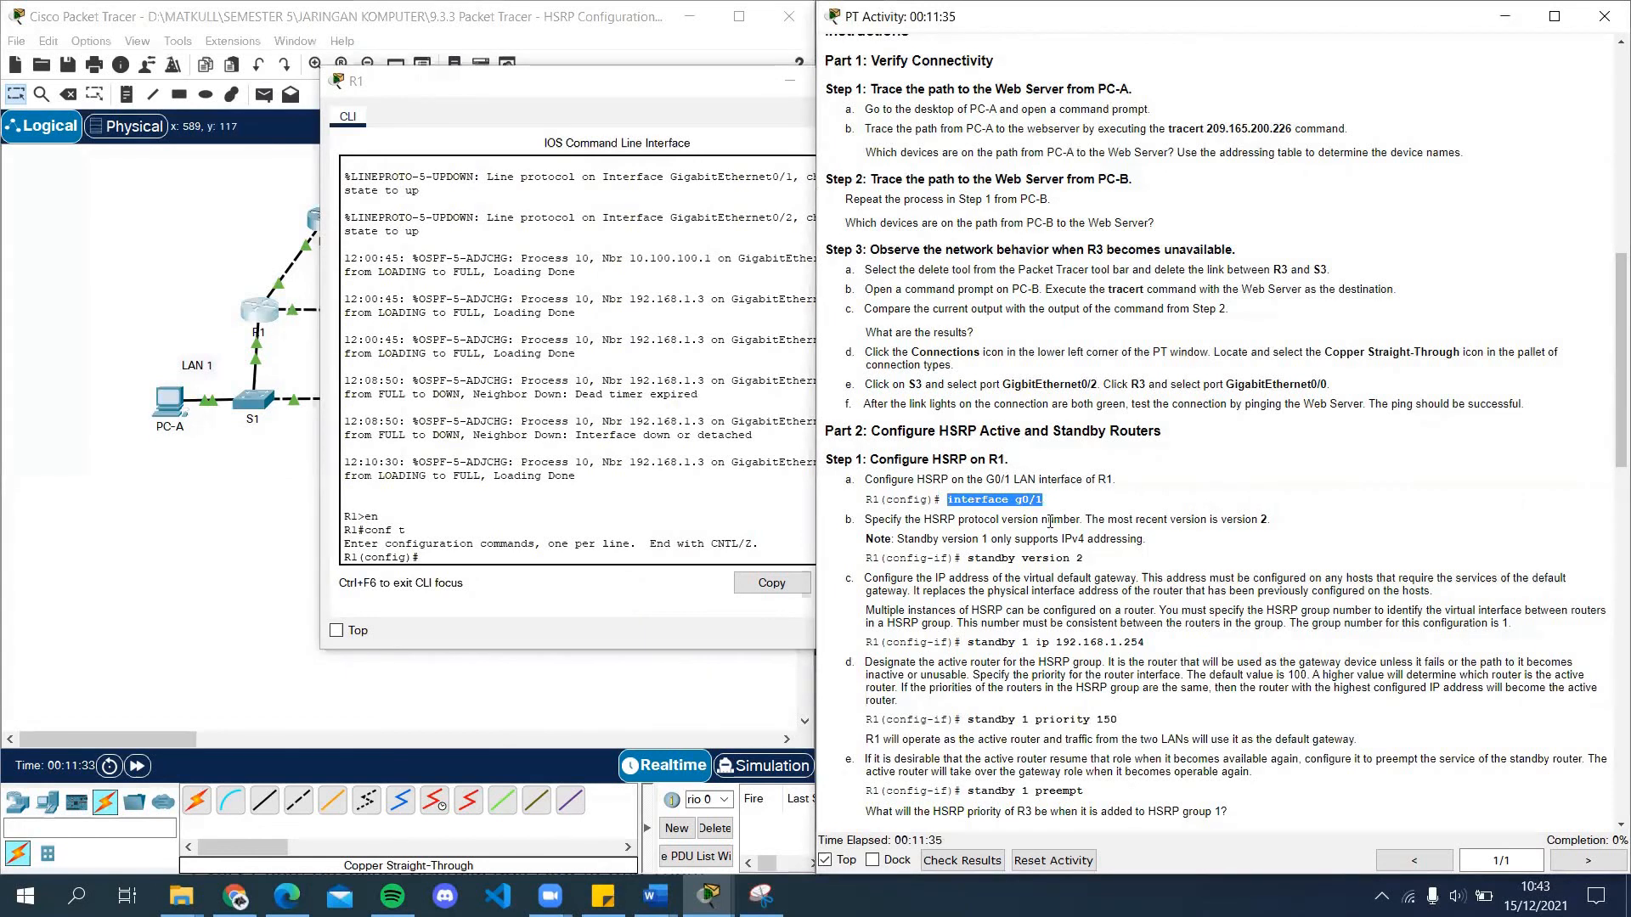
{"action": "left_click", "coordinate": [508, 560]}
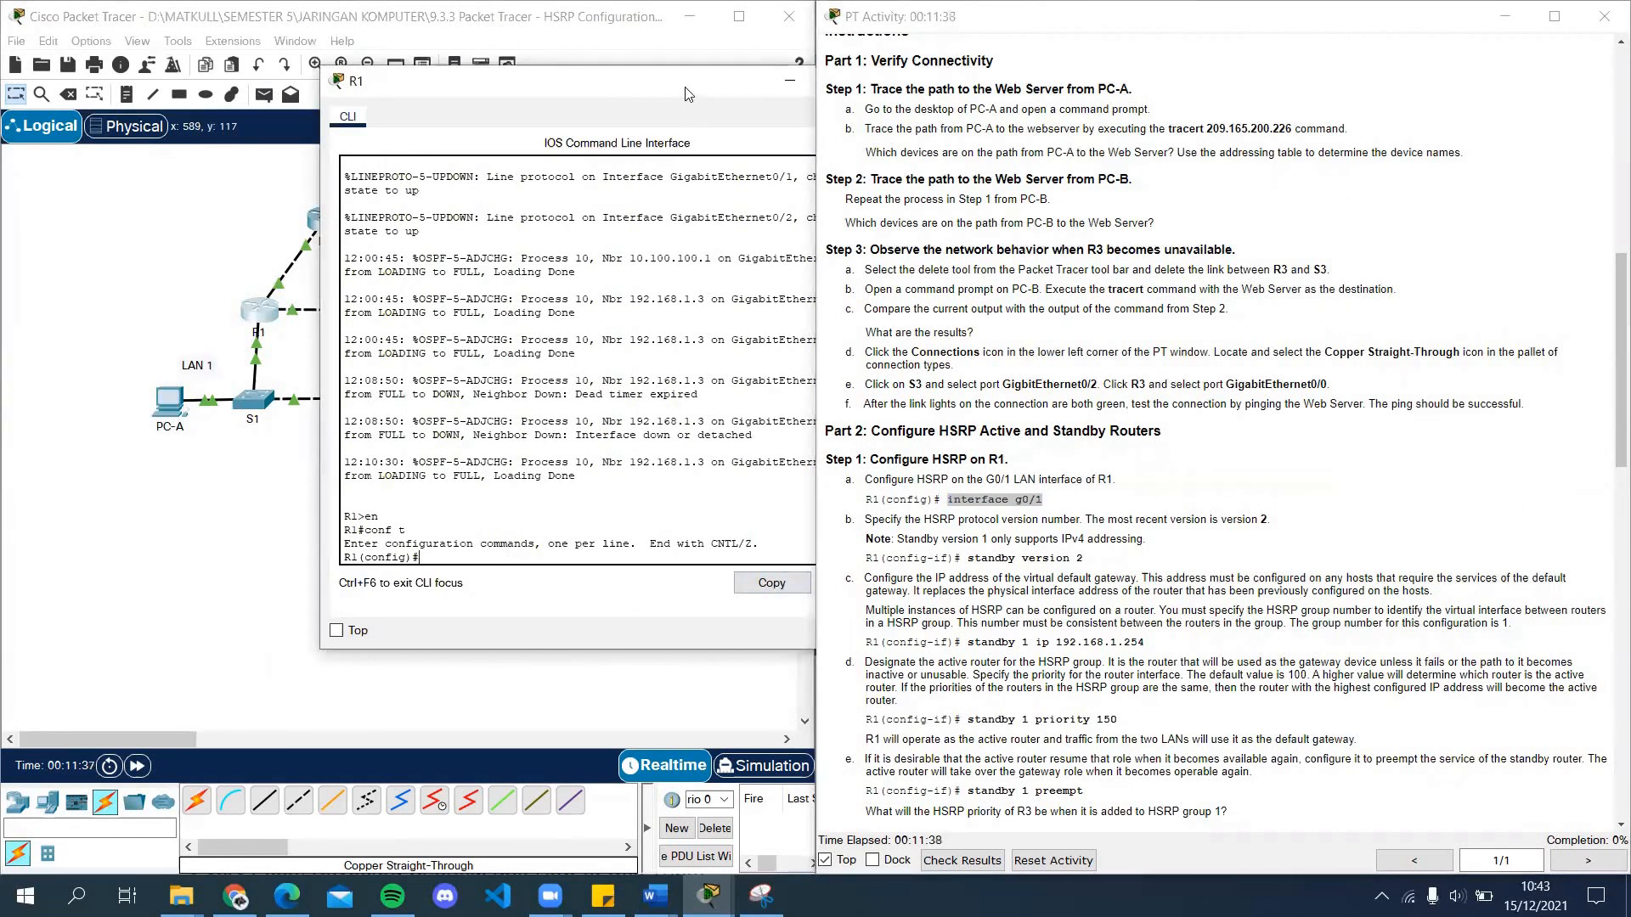
{"action": "left_click_drag", "start_coordinate": [690, 94], "coordinate": [610, 82]}
{"action": "left_click", "coordinate": [775, 572]}
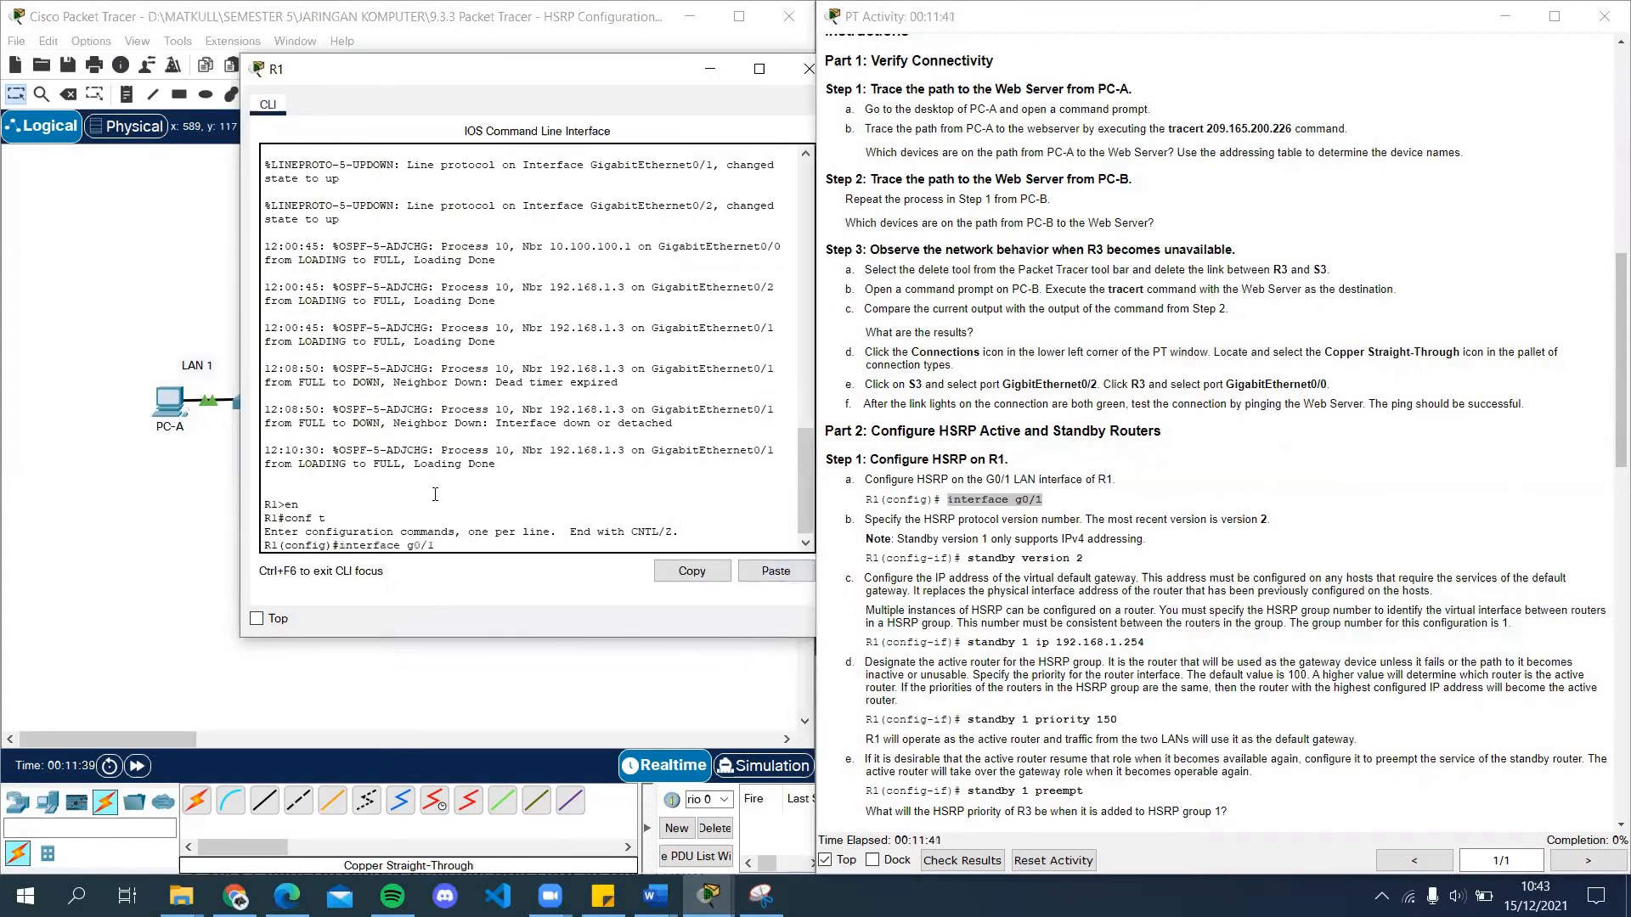
{"action": "key", "text": "Return"}
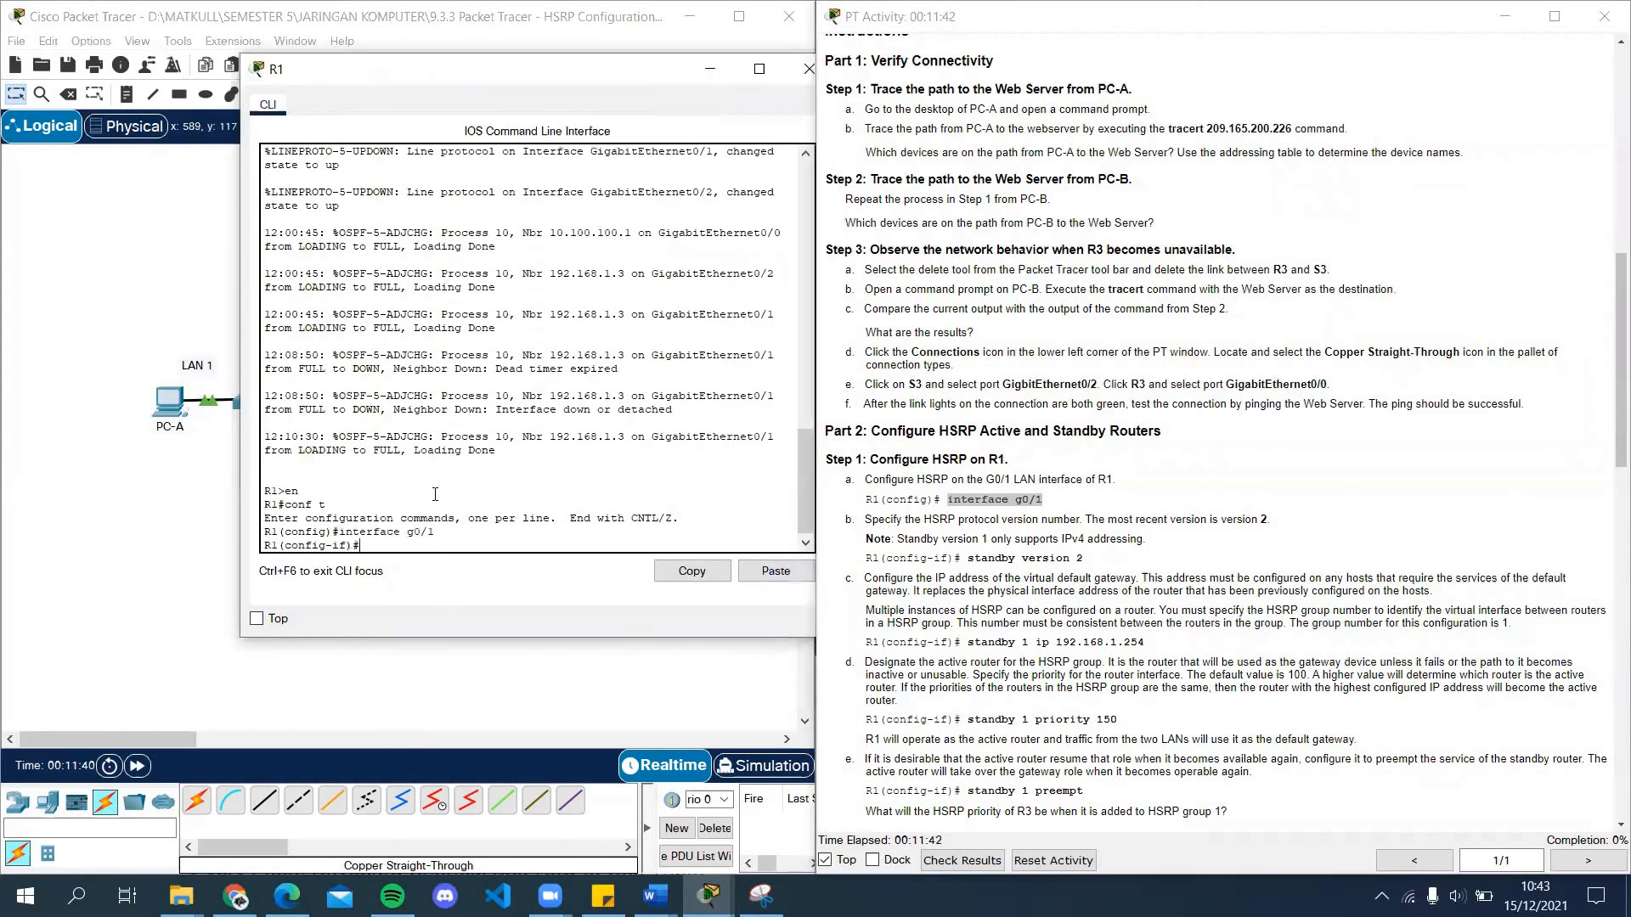
Step: Review the HSRP version note and run standby version 2 on R1's G0/1 interface
{"action": "left_click", "coordinate": [1108, 537]}
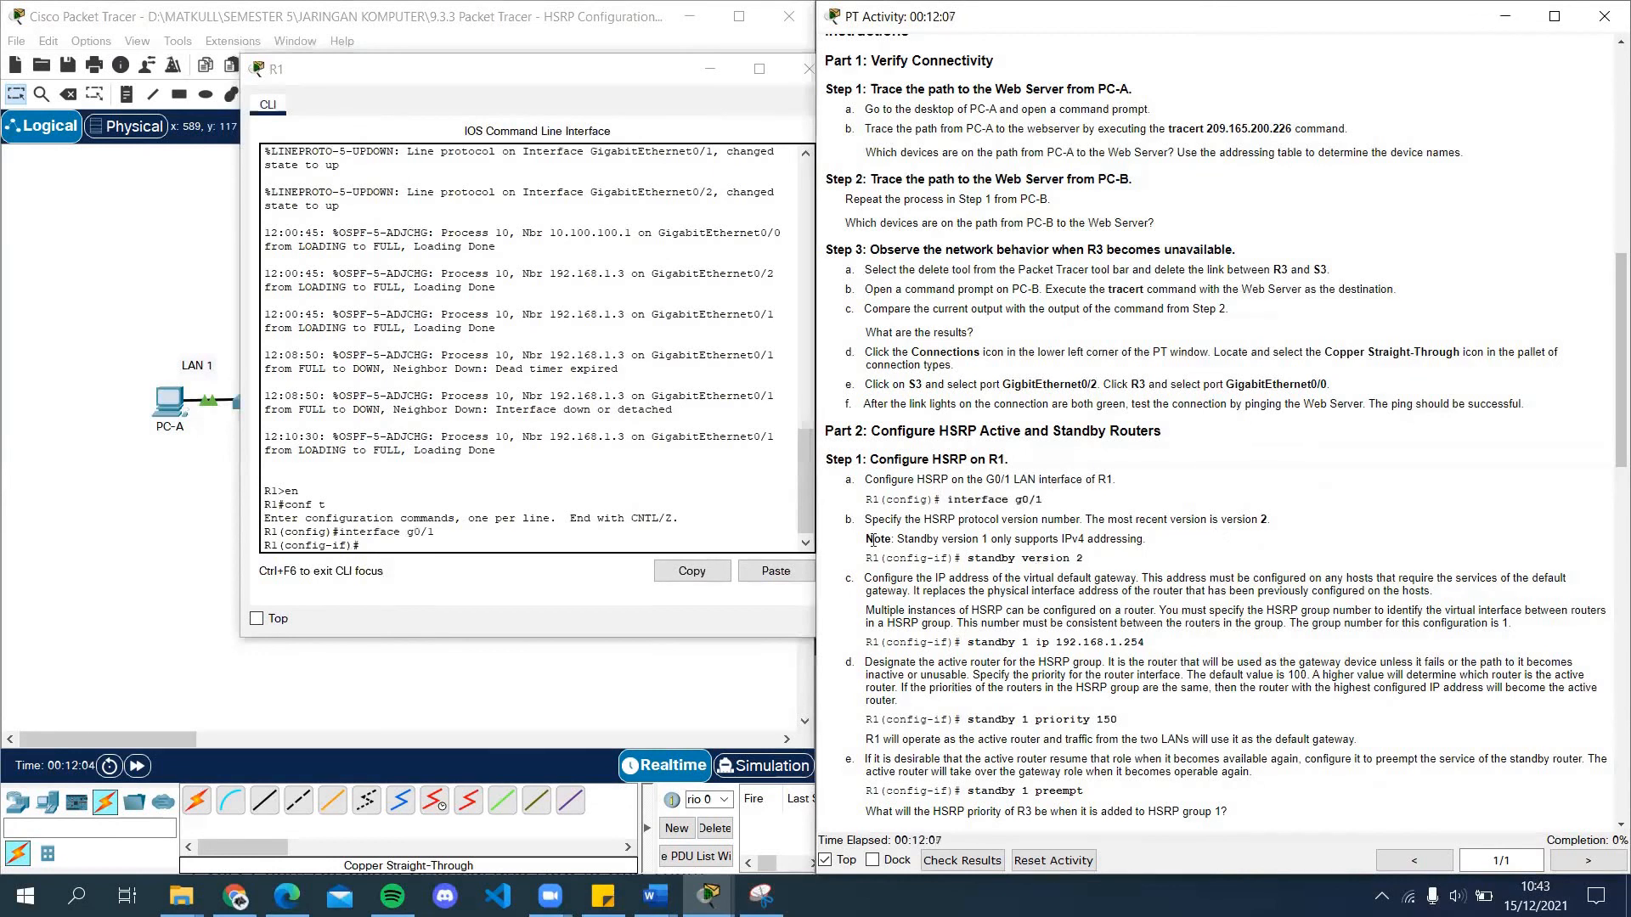
{"action": "left_click_drag", "start_coordinate": [866, 538], "coordinate": [1151, 542]}
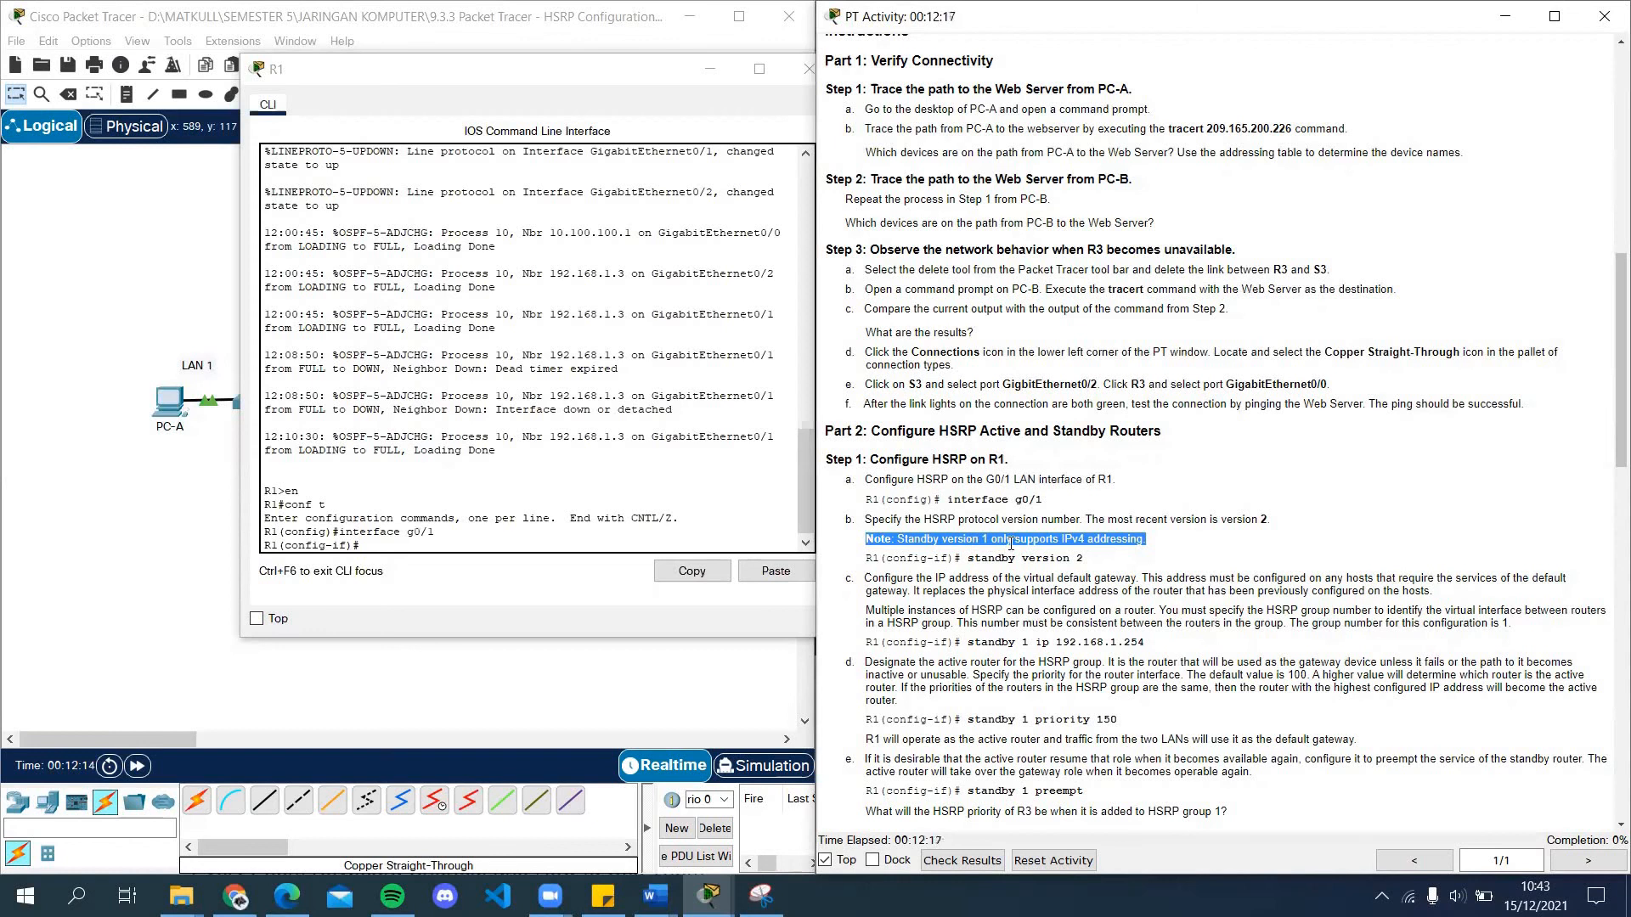
{"action": "left_click", "coordinate": [1148, 545]}
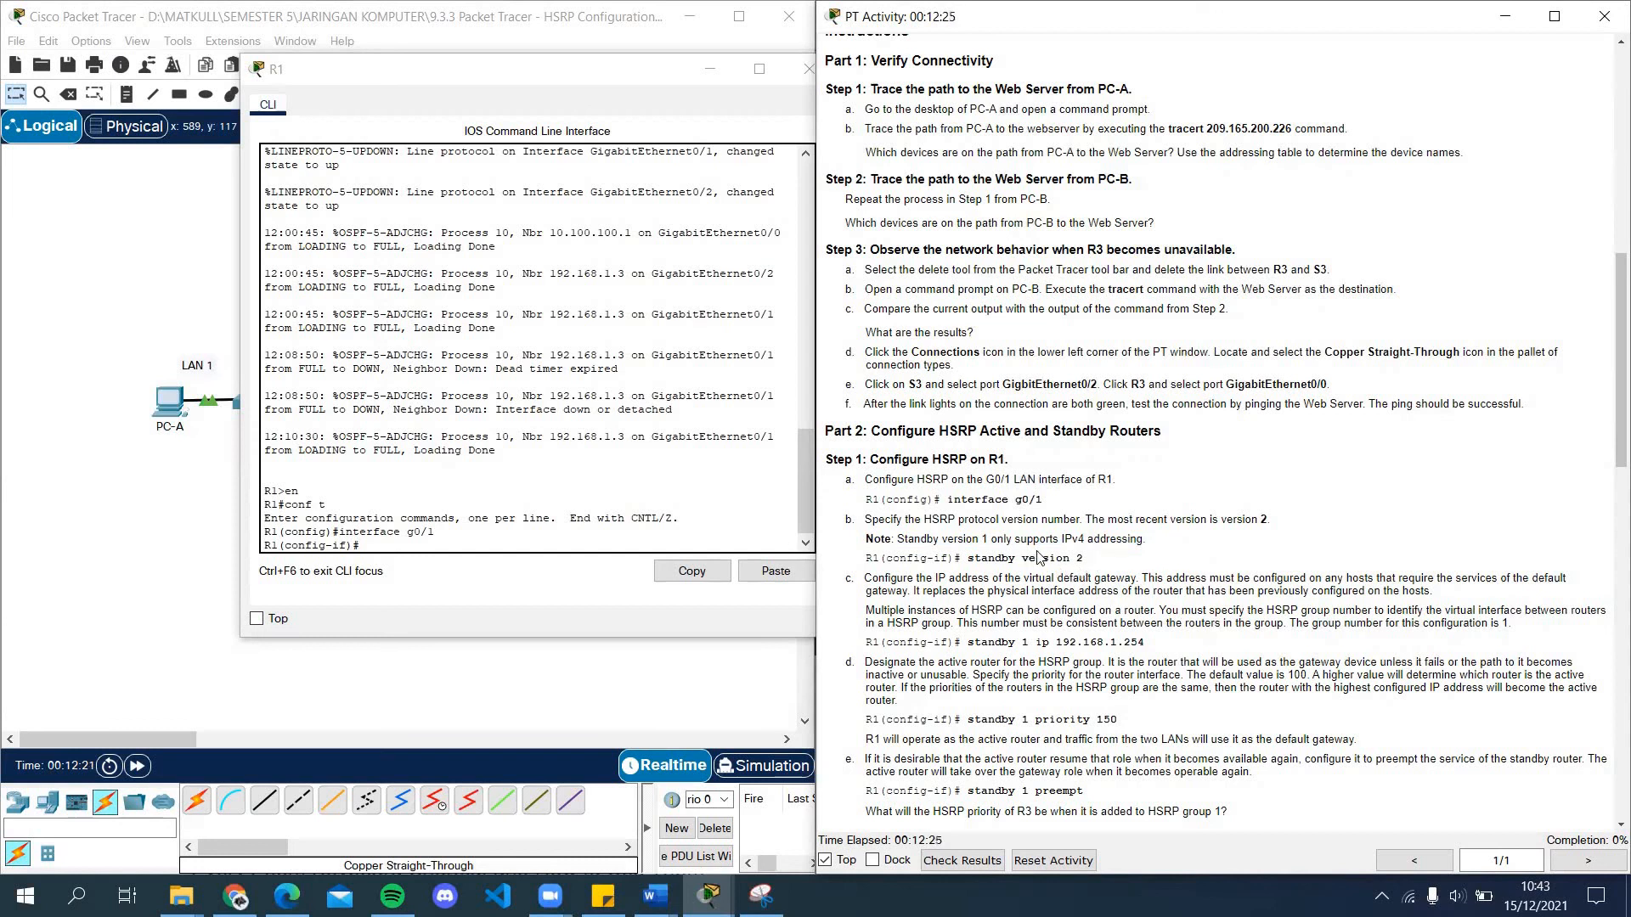
{"action": "left_click_drag", "start_coordinate": [968, 558], "coordinate": [1093, 561]}
{"action": "key", "text": "ctrl+c"}
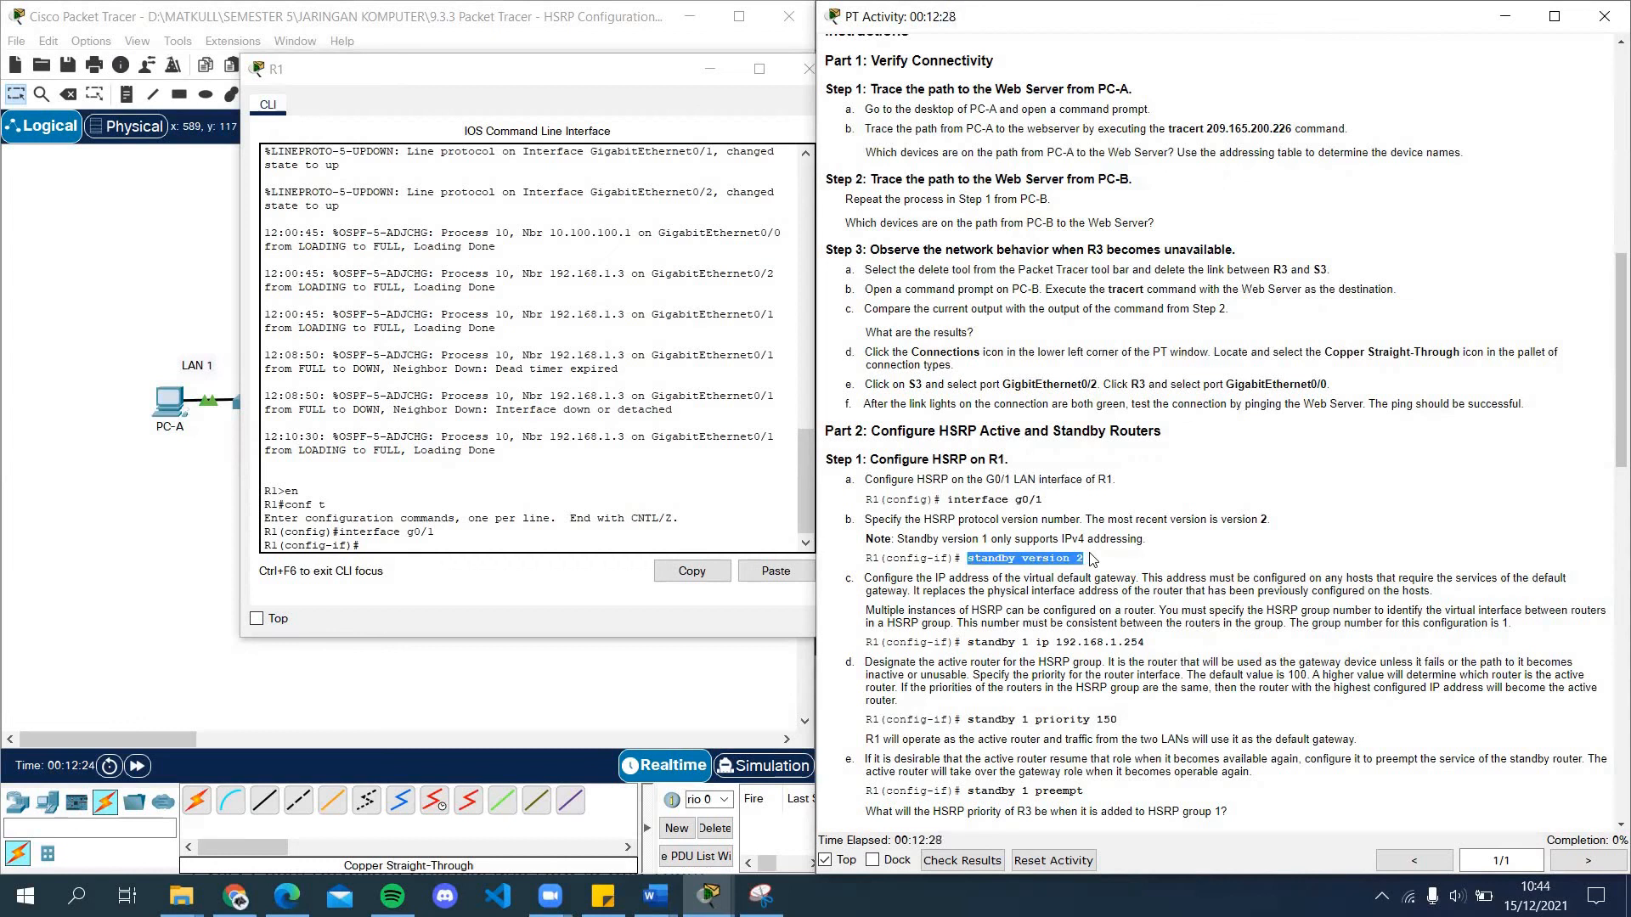
{"action": "left_click", "coordinate": [375, 567]}
{"action": "left_click", "coordinate": [744, 571]}
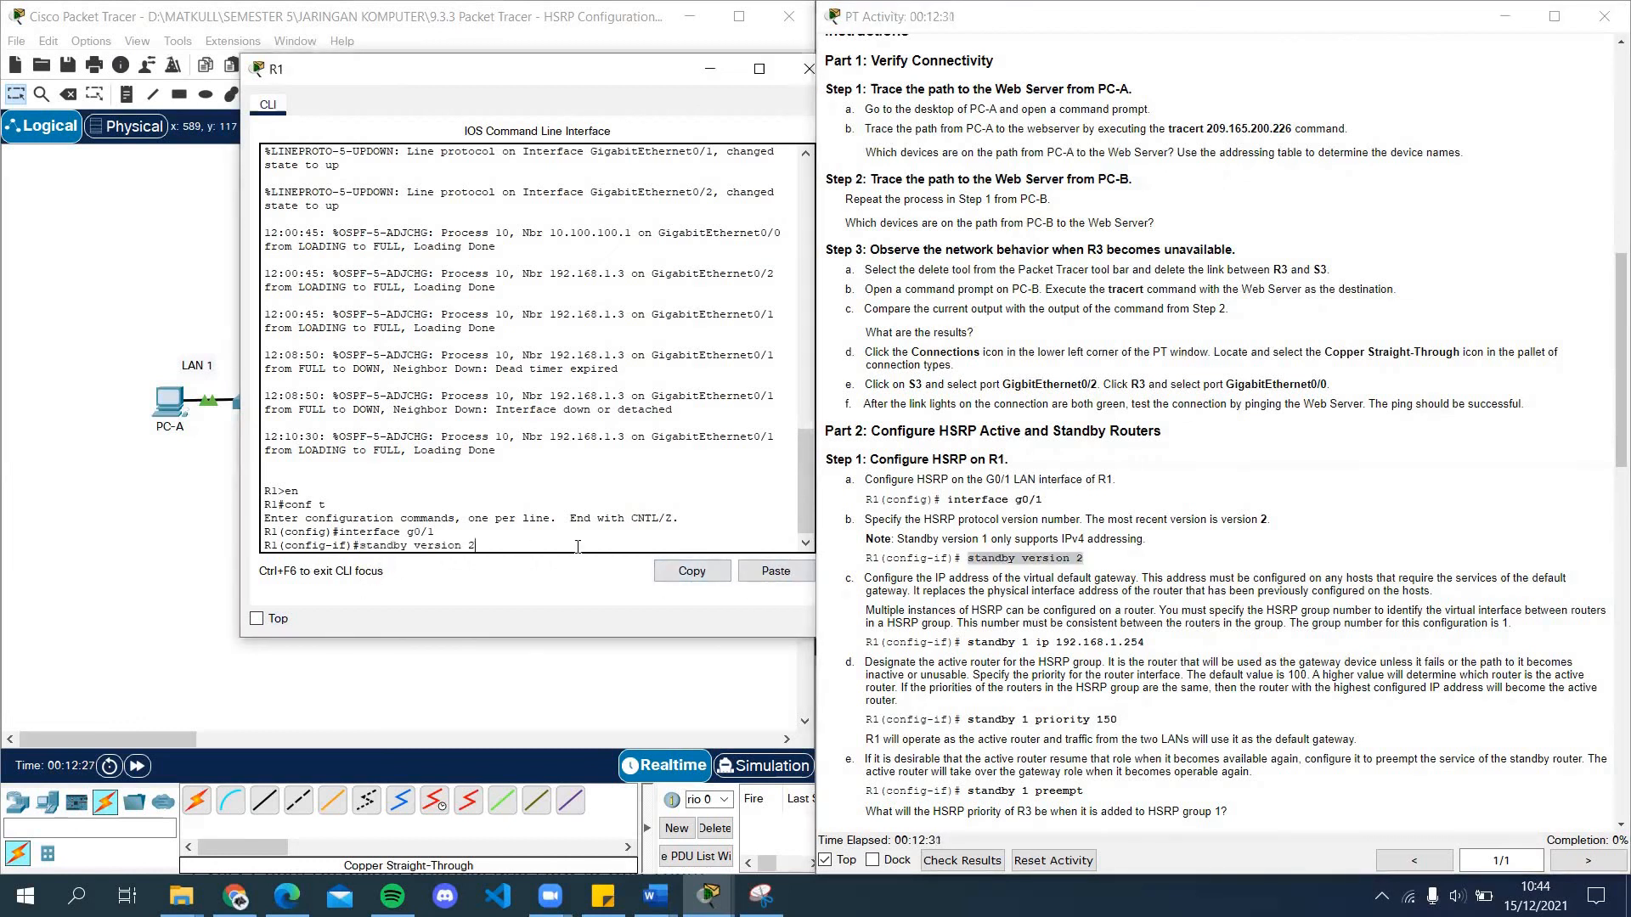
{"action": "key", "text": "Return"}
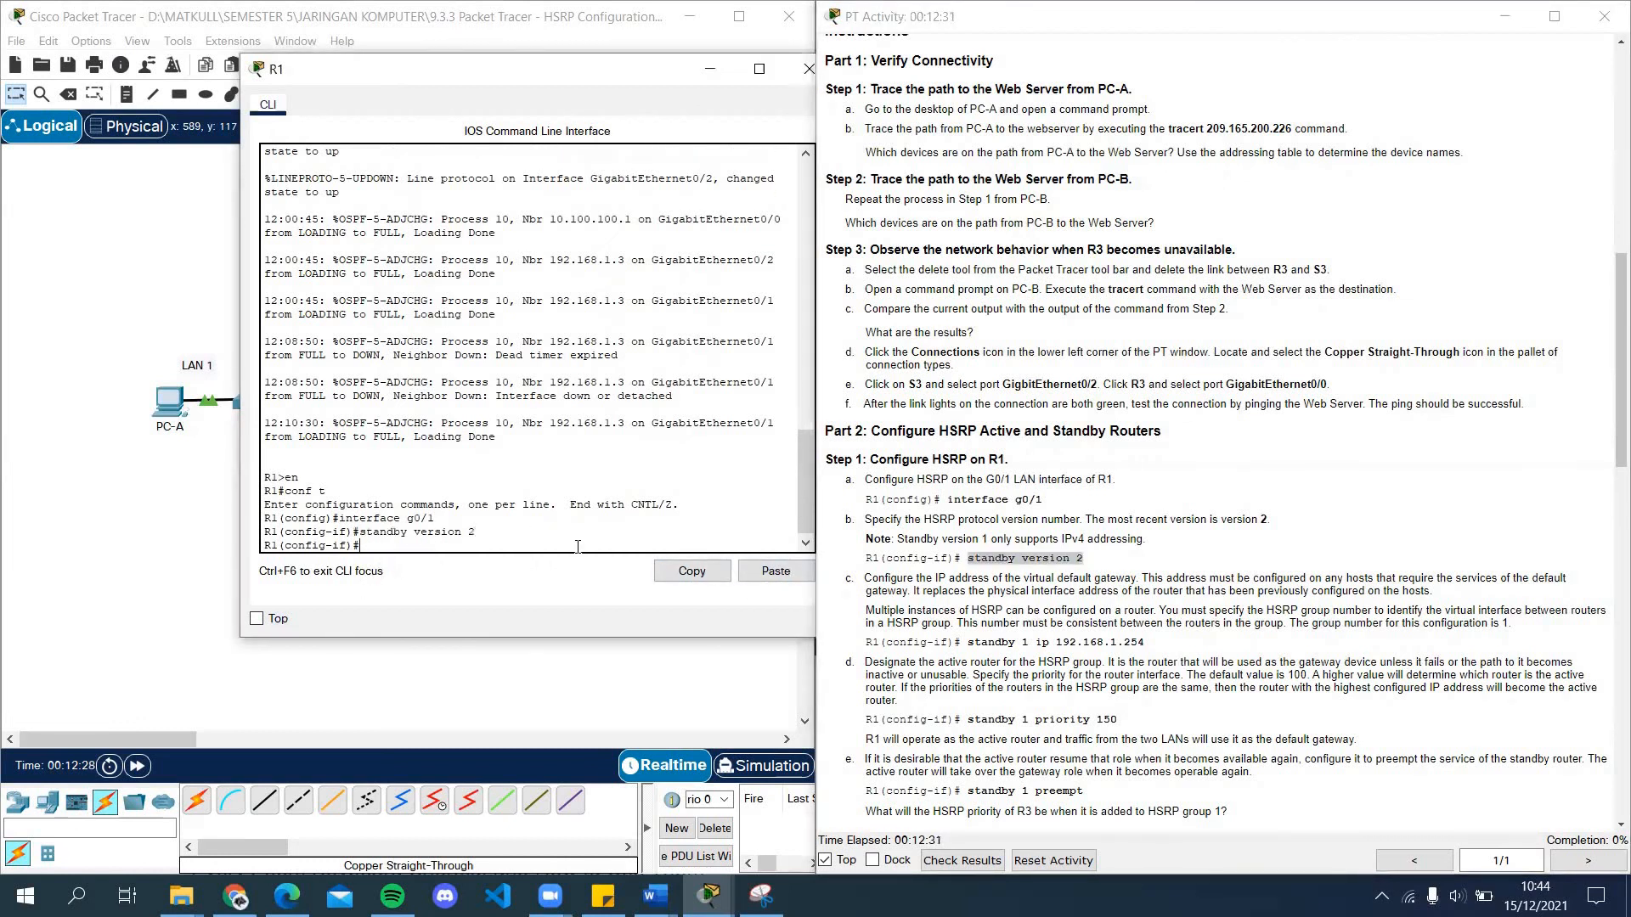
Step: Review the HSRP group number instruction and run standby 1 ip 192.168.1.254 on R1's G0/1 interface to set the virtual gateway
{"action": "left_click", "coordinate": [878, 601]}
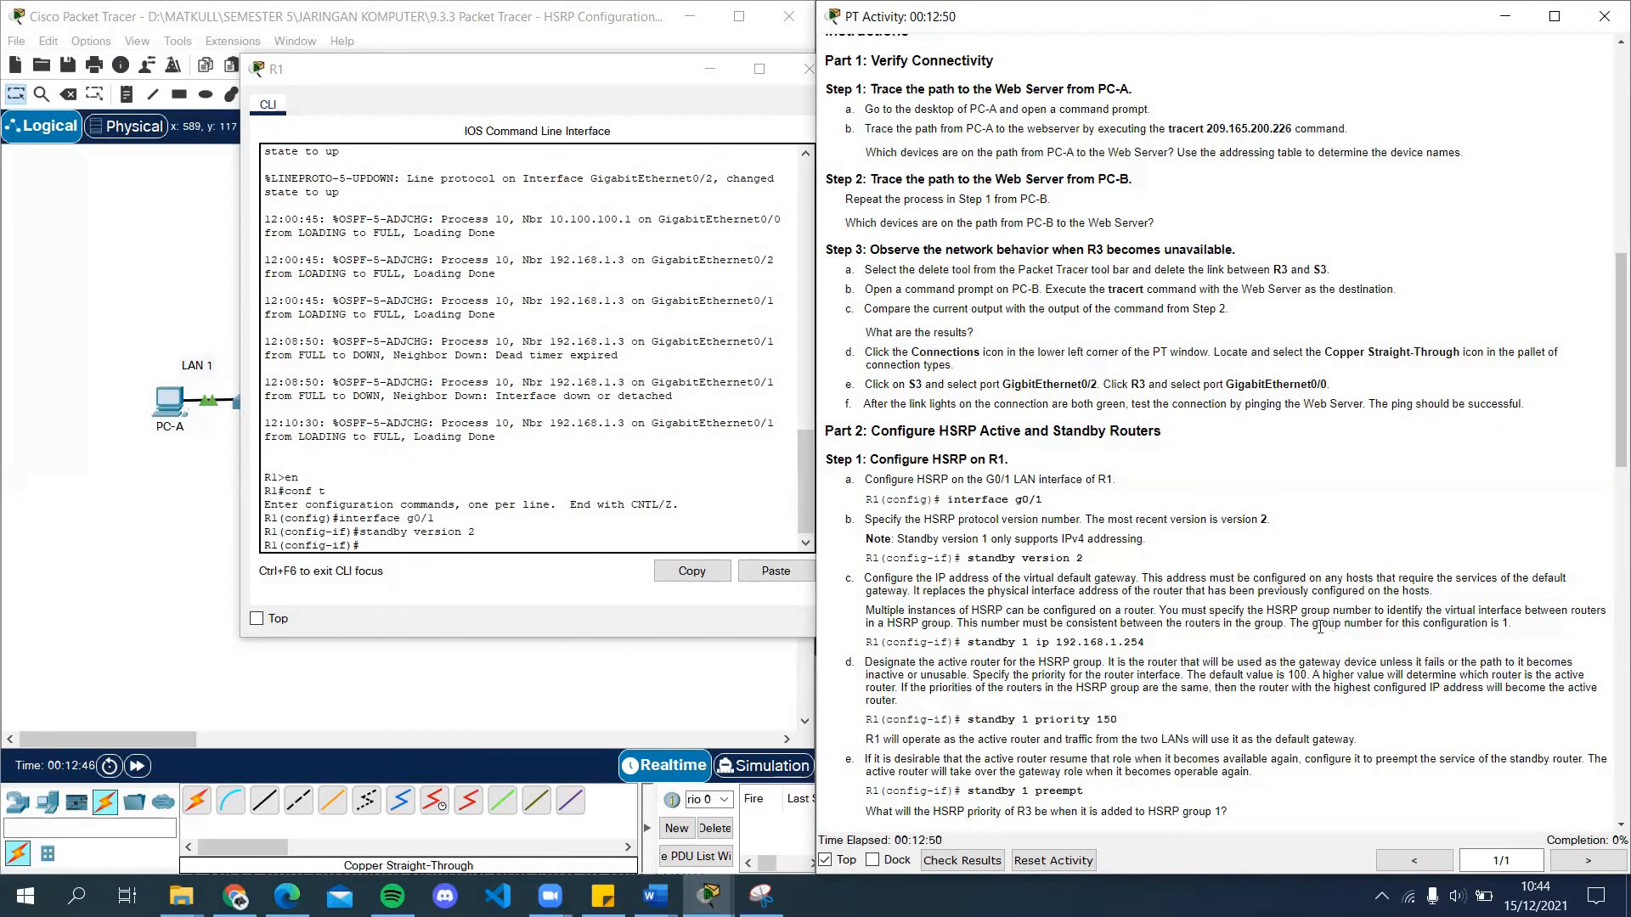
{"action": "left_click_drag", "start_coordinate": [1290, 624], "coordinate": [1520, 632]}
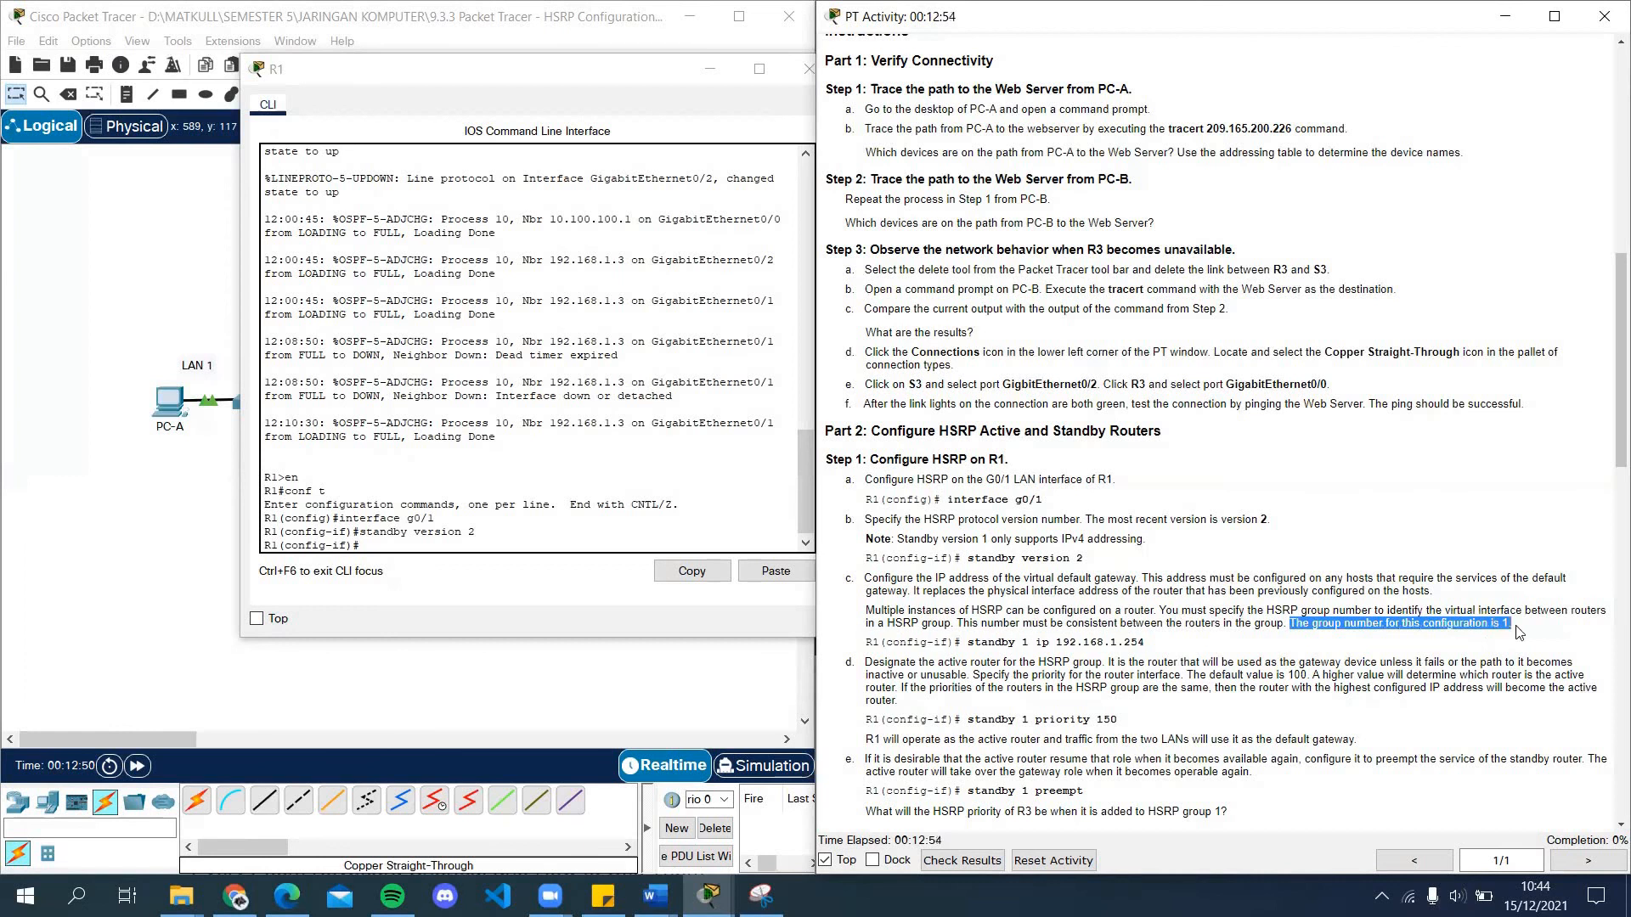
{"action": "left_click", "coordinate": [1294, 636]}
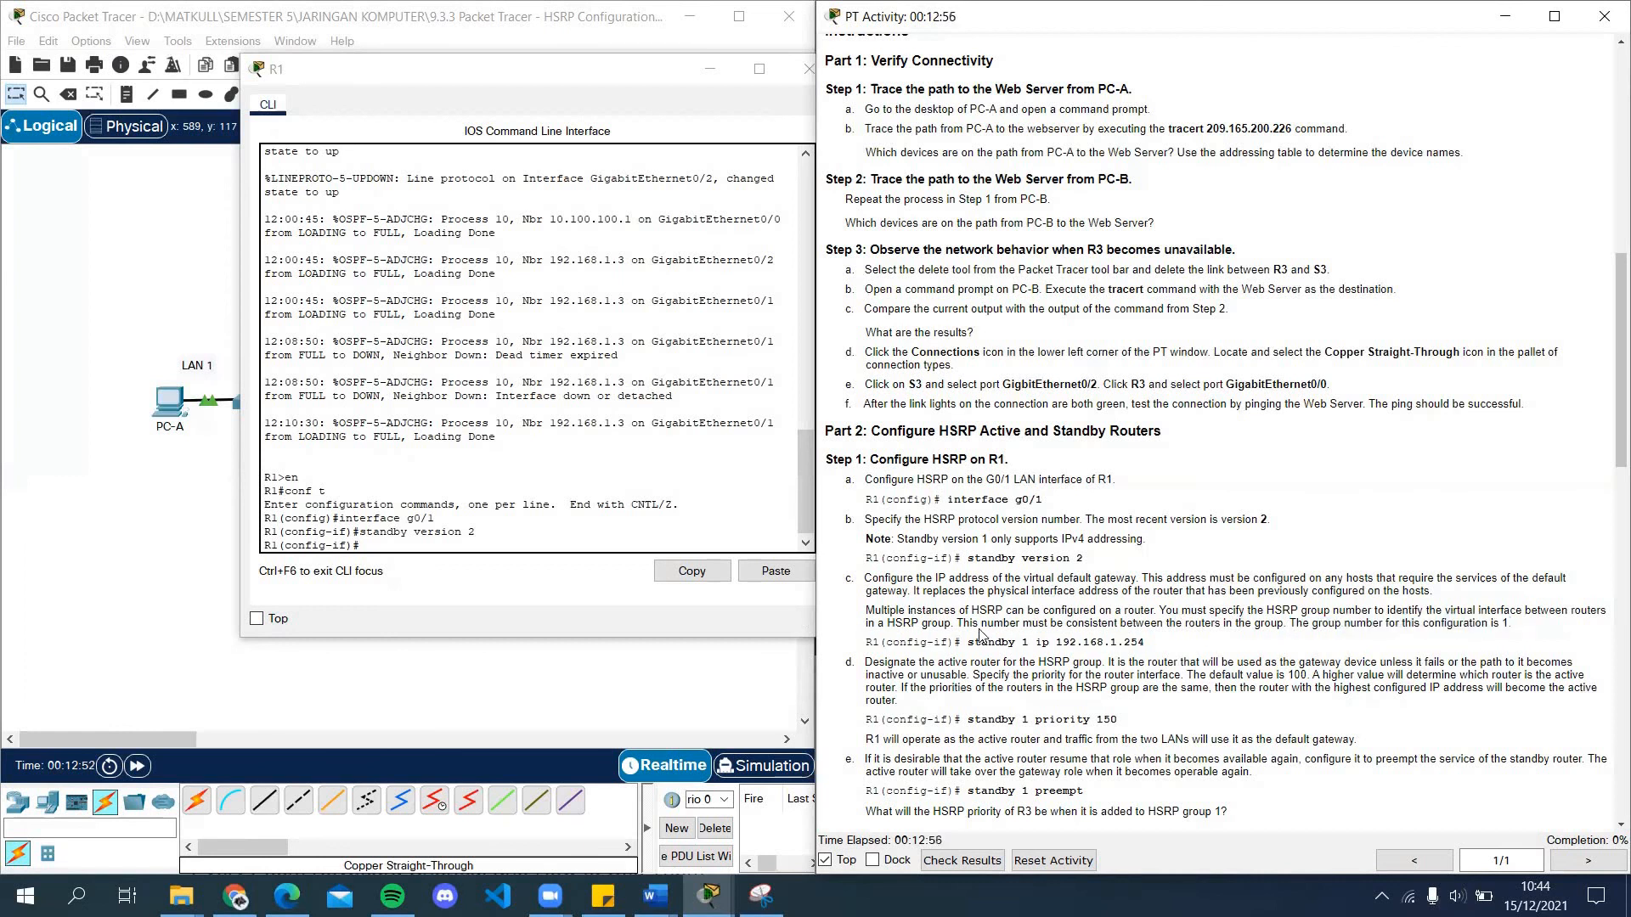
{"action": "left_click_drag", "start_coordinate": [967, 644], "coordinate": [1187, 643]}
{"action": "key", "text": "ctrl+c"}
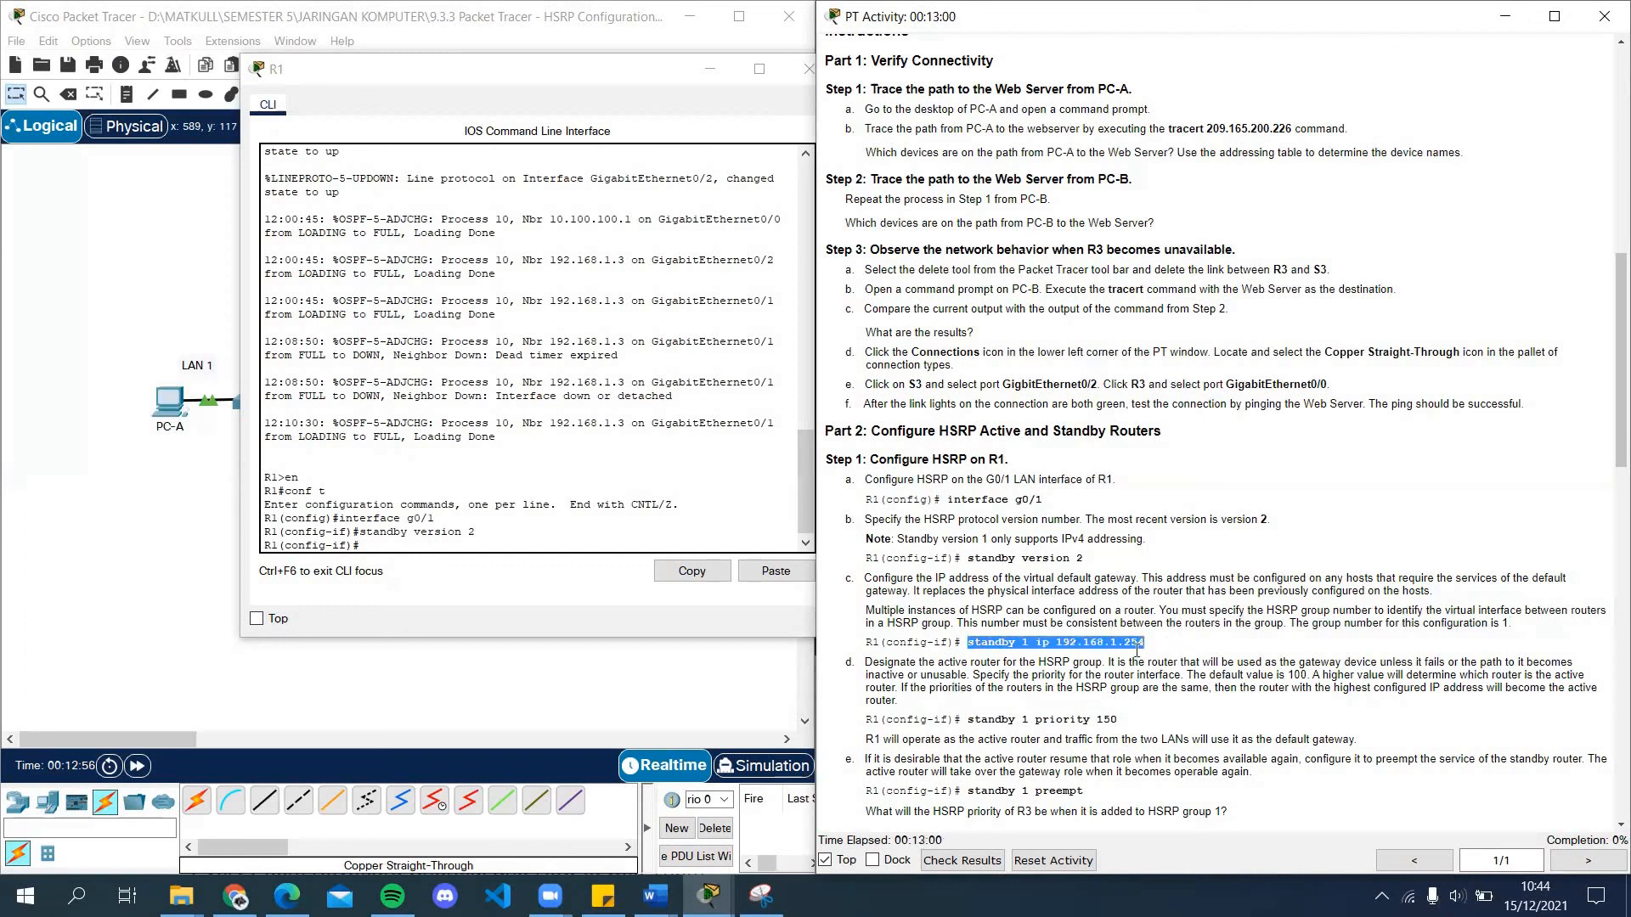
{"action": "left_click", "coordinate": [1071, 656]}
{"action": "right_click", "coordinate": [397, 542]}
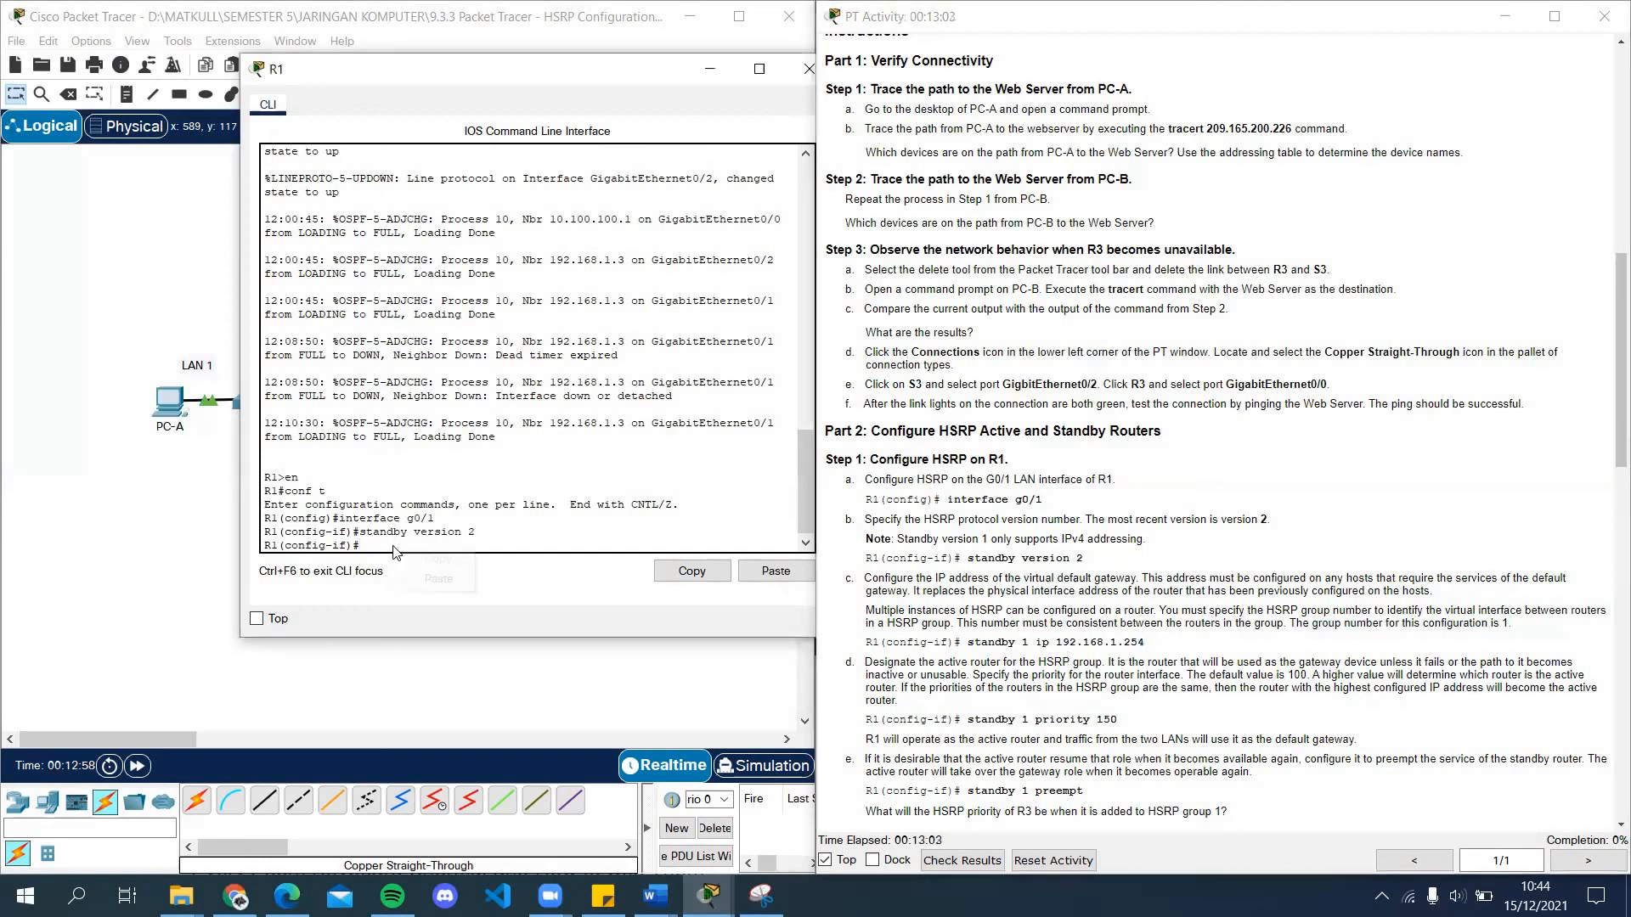
{"action": "left_click", "coordinate": [432, 586]}
{"action": "key", "text": "Return"}
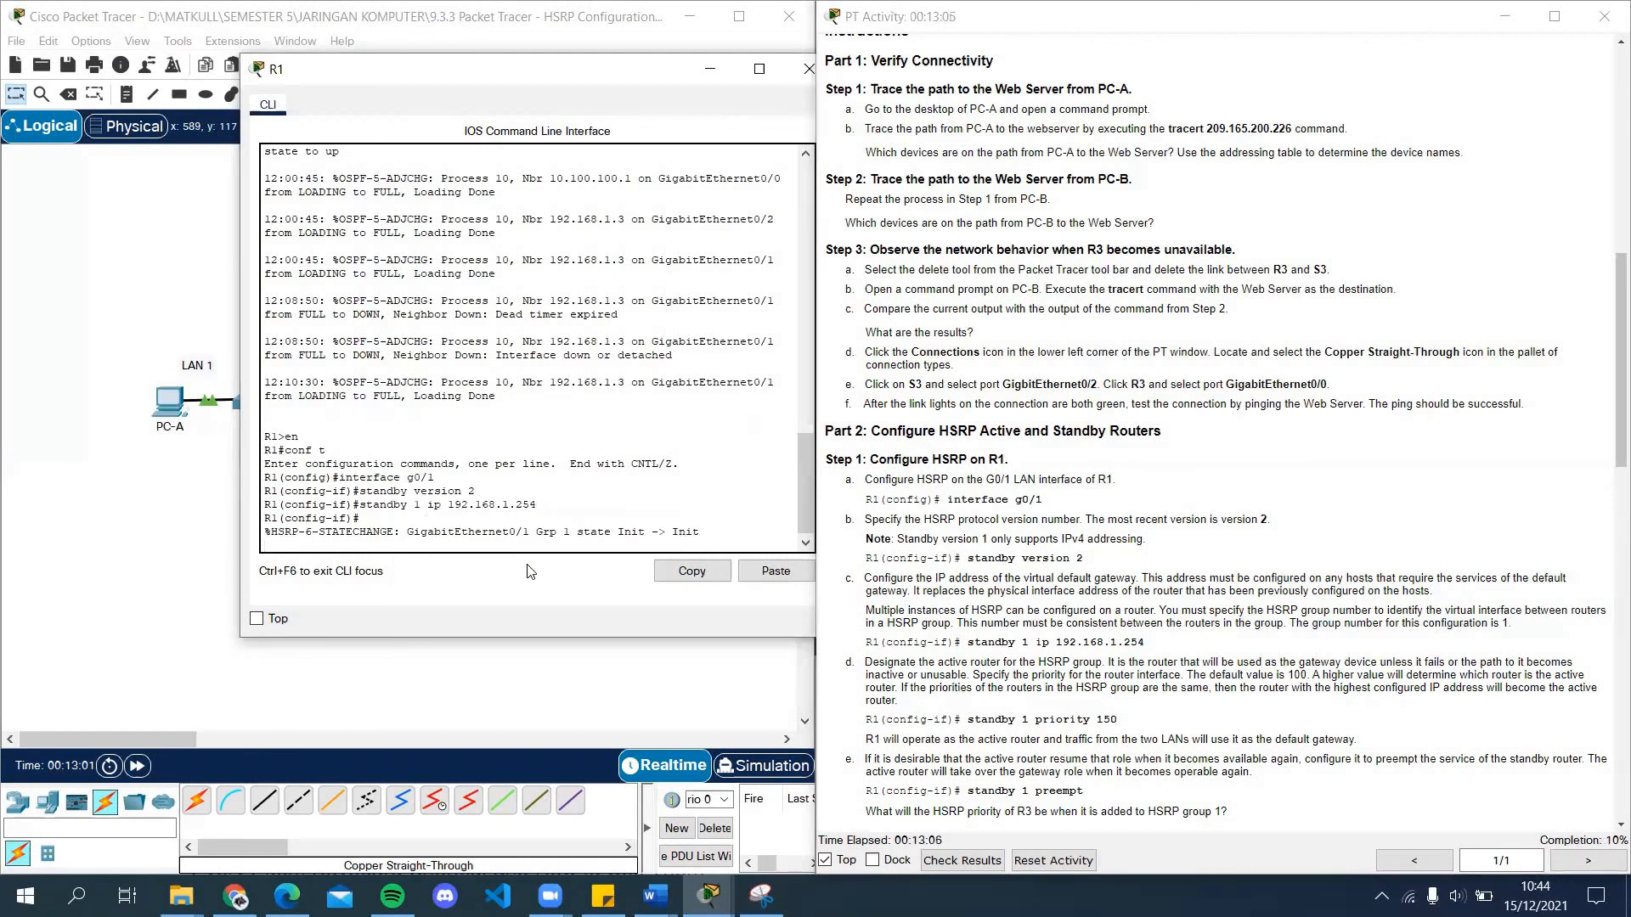
{"action": "key", "text": "Return"}
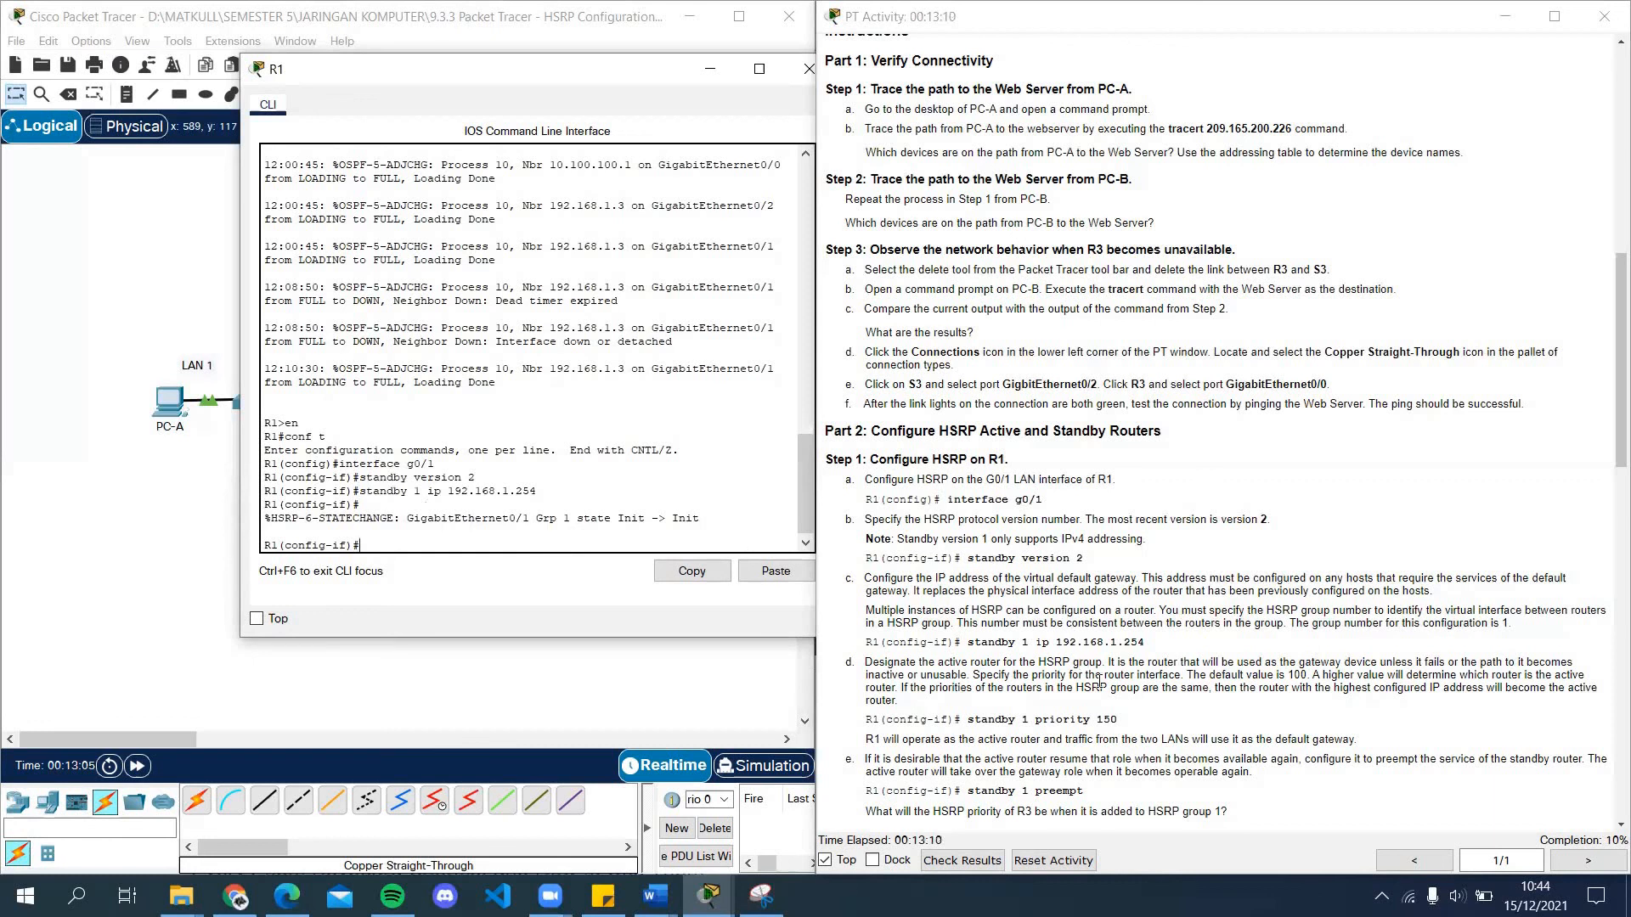
{"action": "scroll", "coordinate": [1087, 671], "scroll_direction": "down", "scroll_amount": 1}
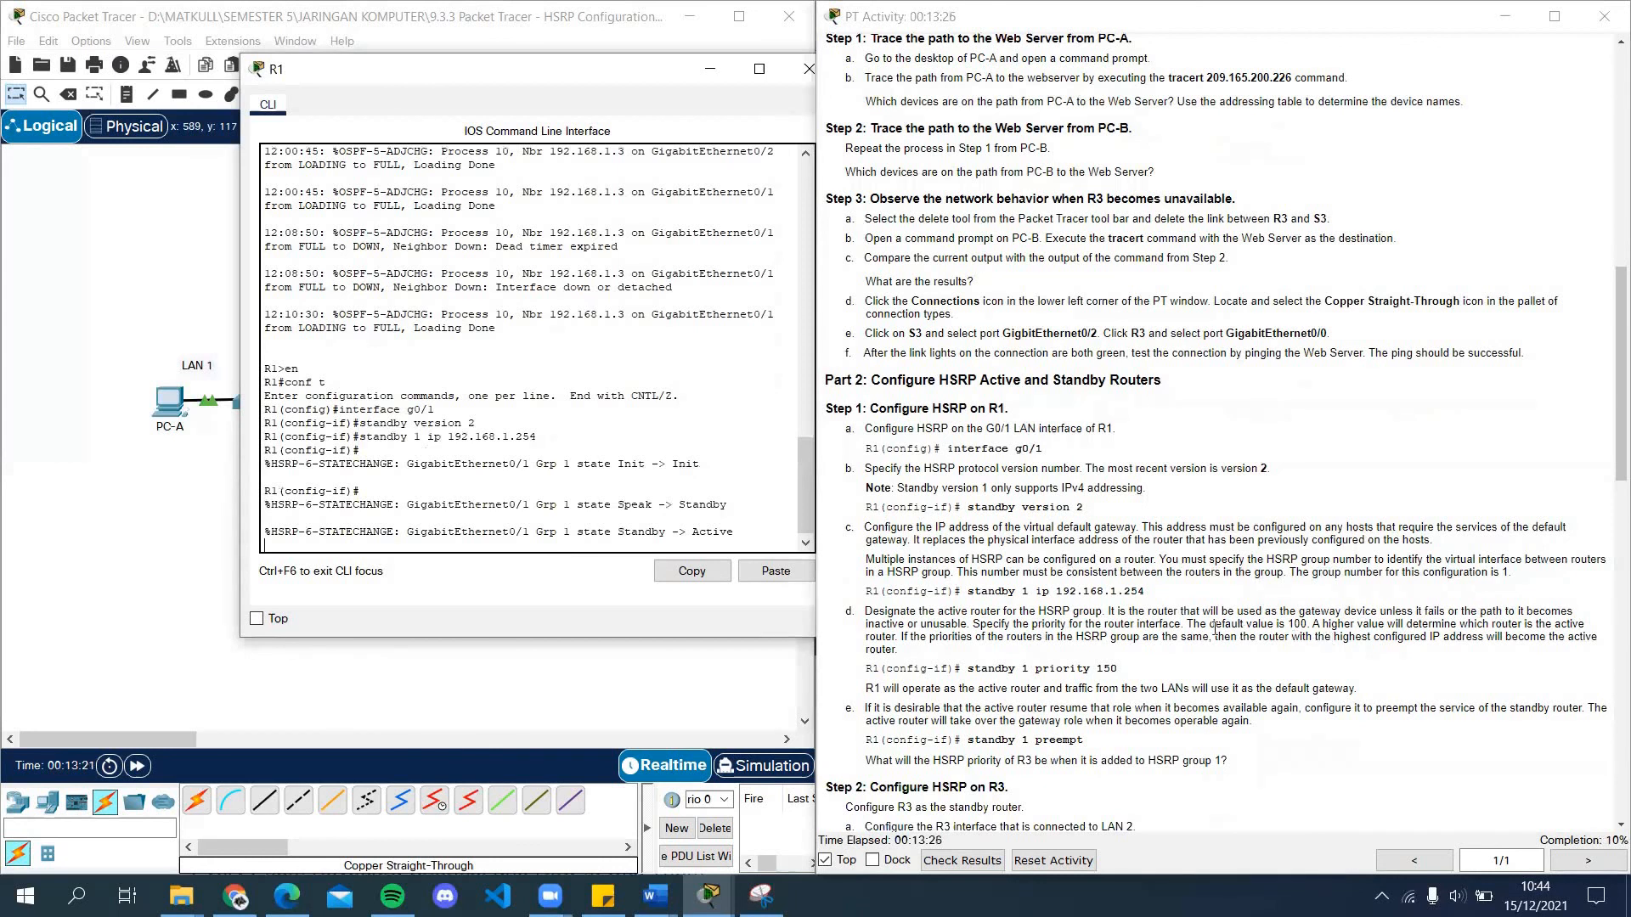
Step: Review the default HSRP priority note and run standby 1 priority 150 on R1's G0/1 interface
{"action": "left_click_drag", "start_coordinate": [1186, 626], "coordinate": [1307, 626]}
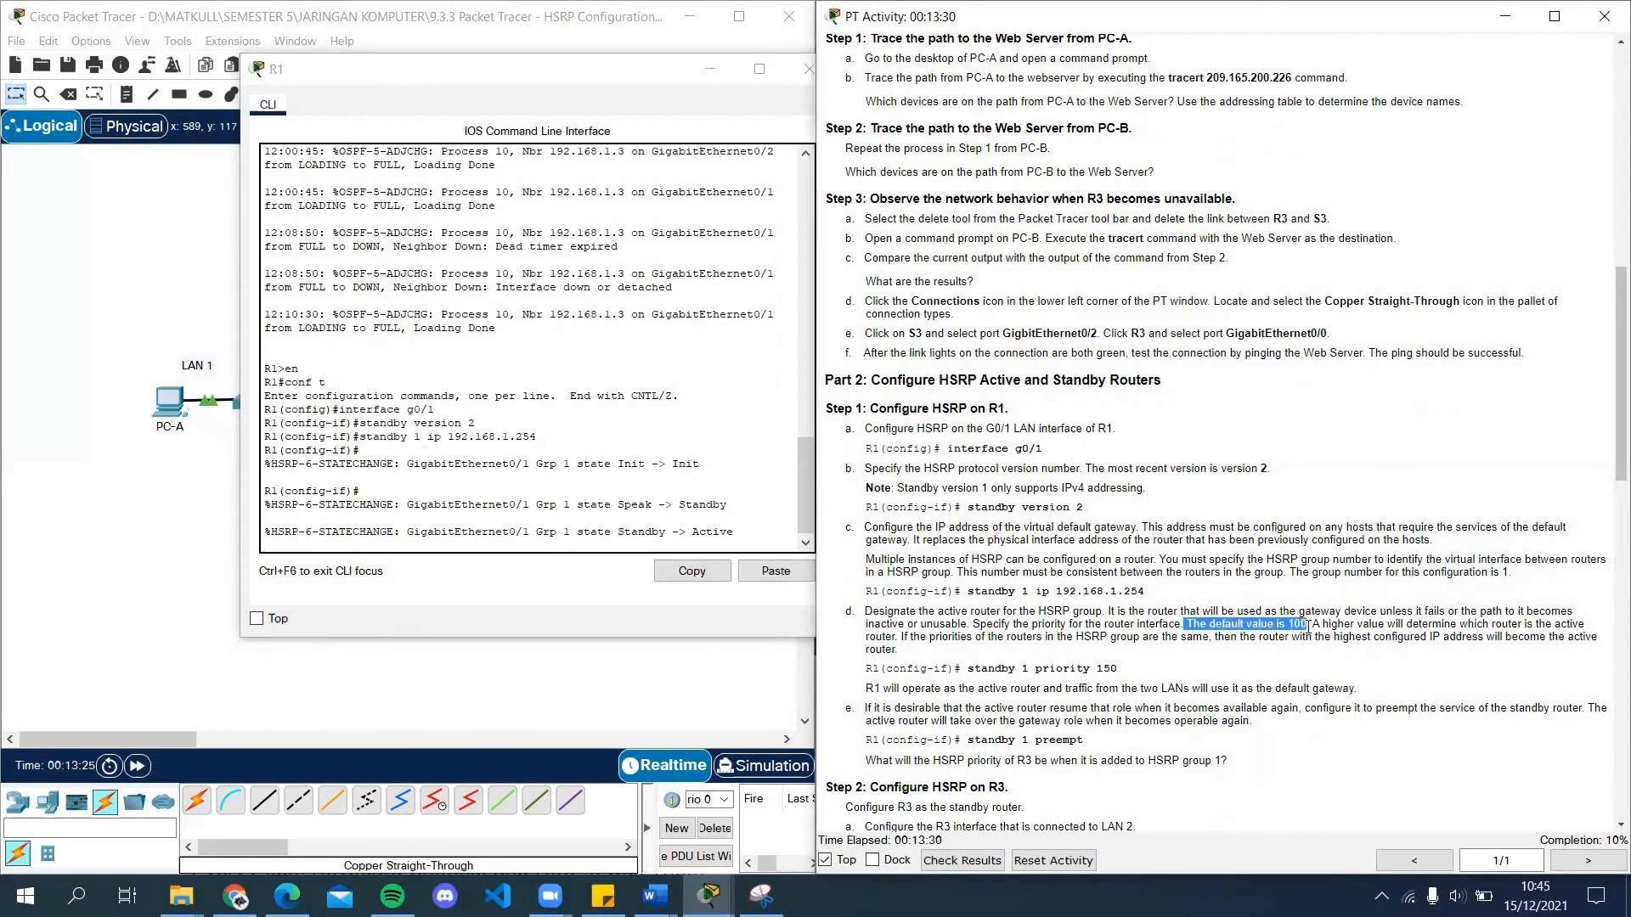
{"action": "left_click", "coordinate": [1191, 617]}
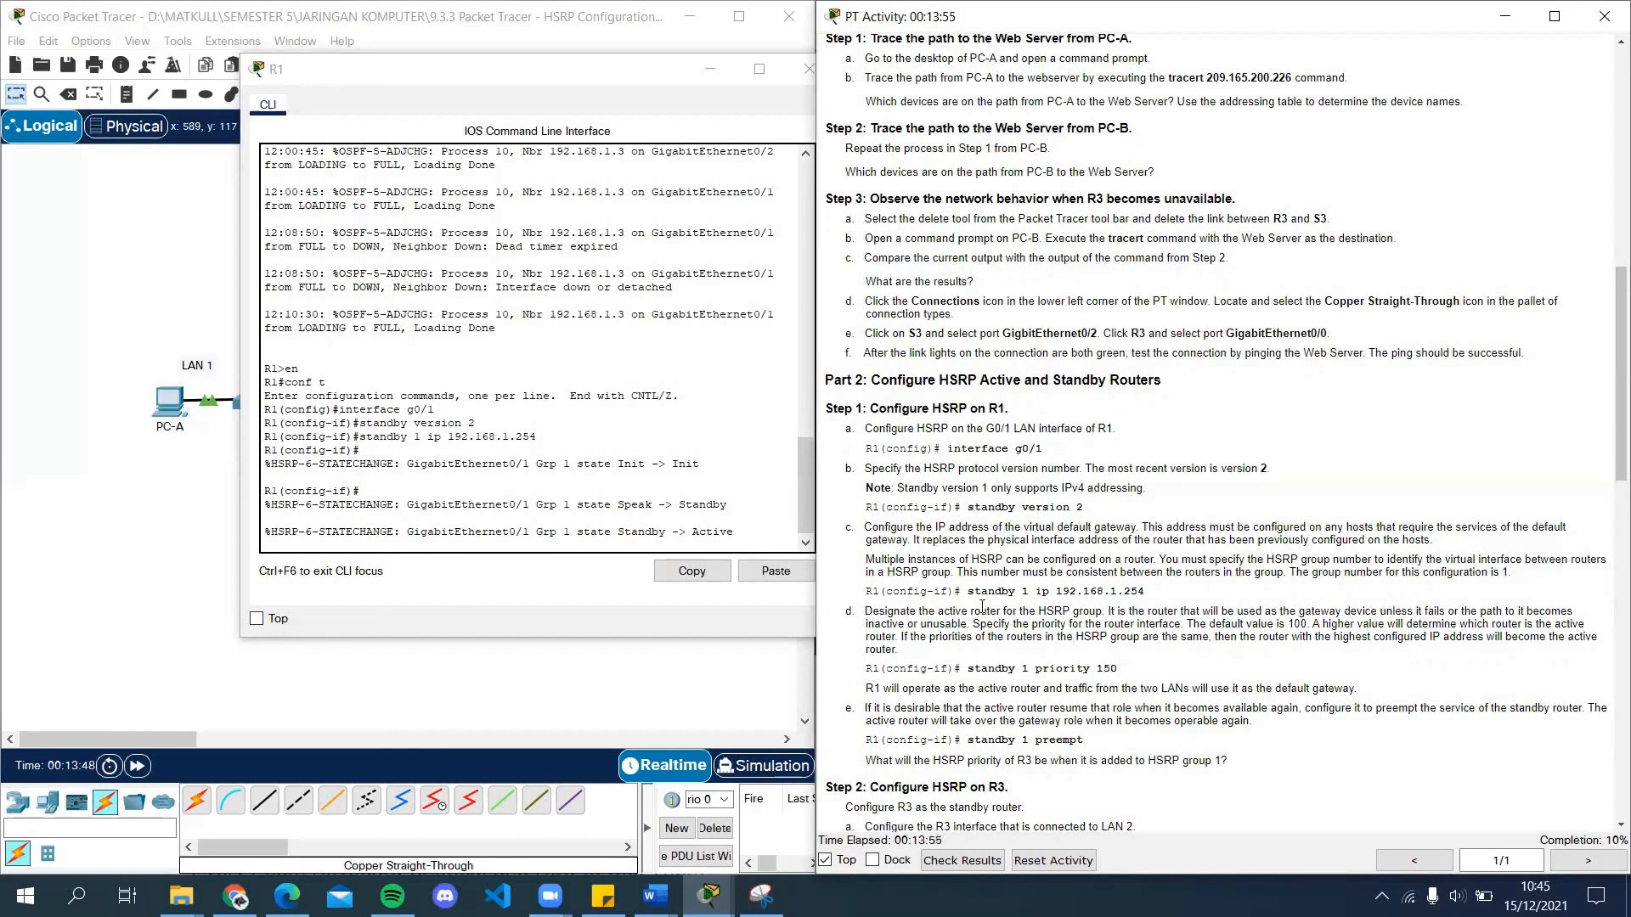
{"action": "left_click_drag", "start_coordinate": [965, 591], "coordinate": [1149, 596]}
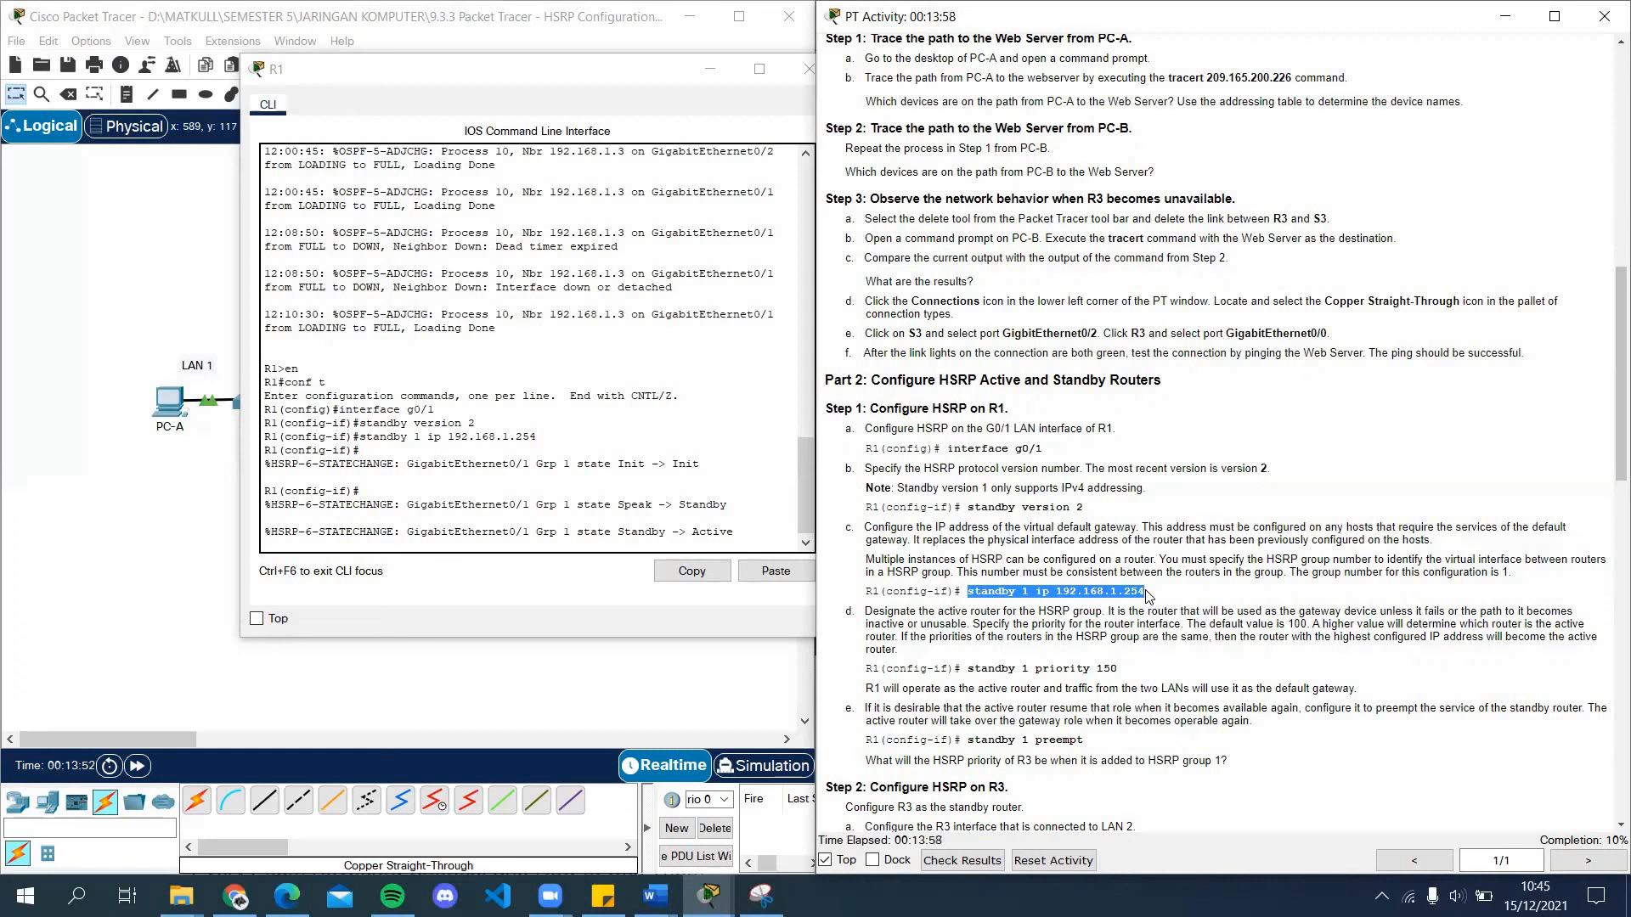
{"action": "left_click", "coordinate": [970, 668]}
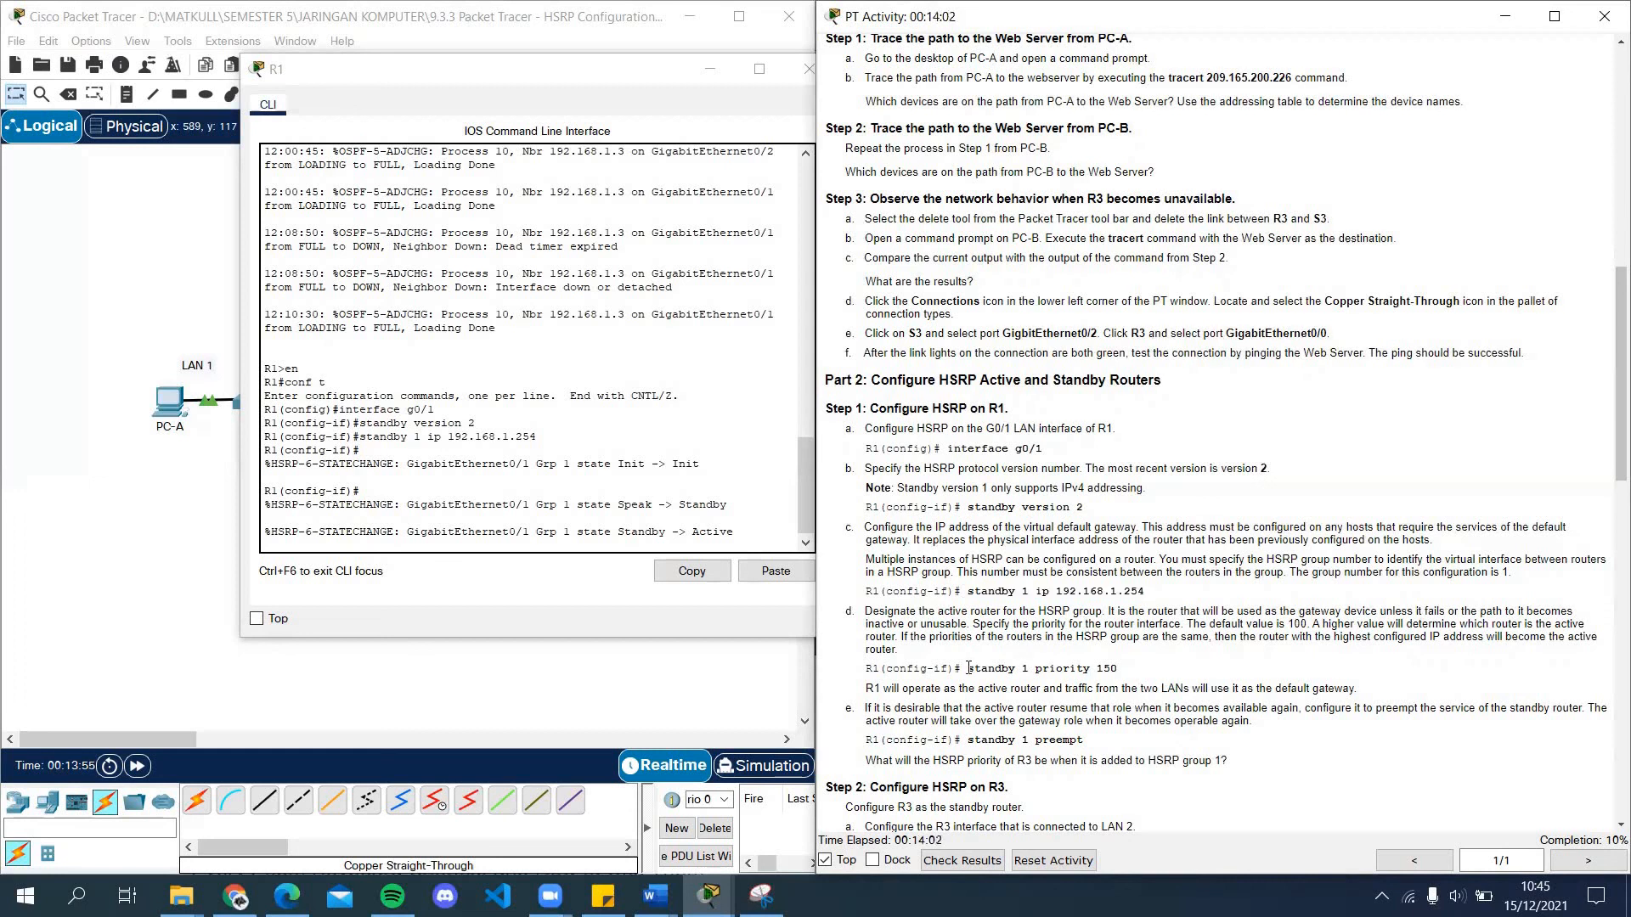
{"action": "left_click_drag", "start_coordinate": [970, 669], "coordinate": [1119, 671]}
{"action": "key", "text": "ctrl+c"}
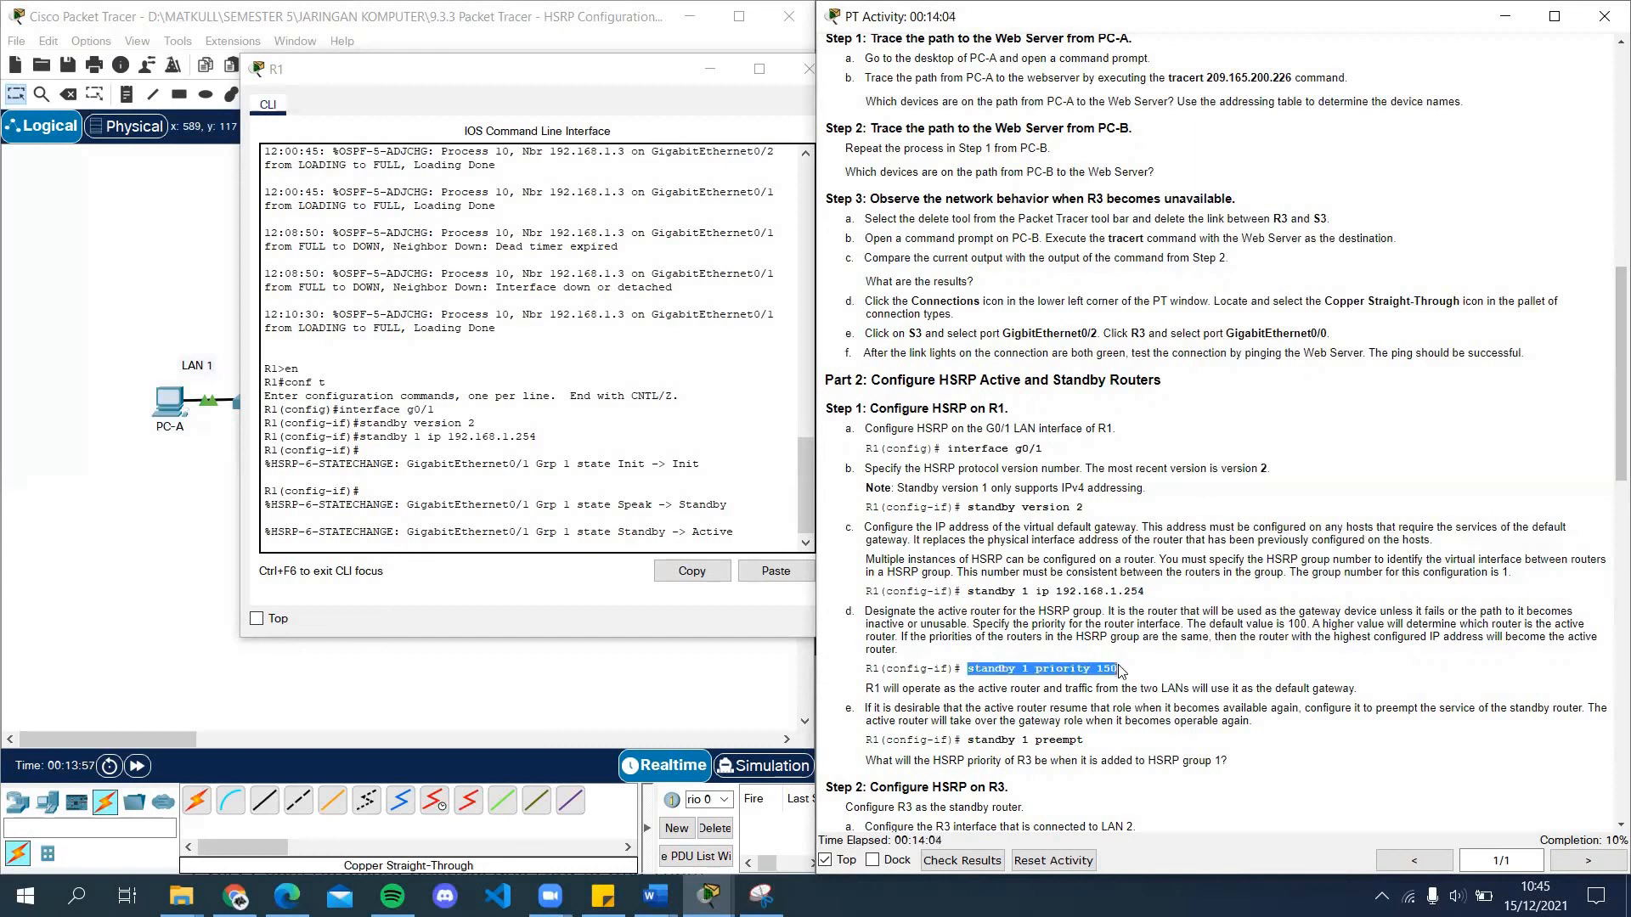
{"action": "left_click", "coordinate": [464, 542]}
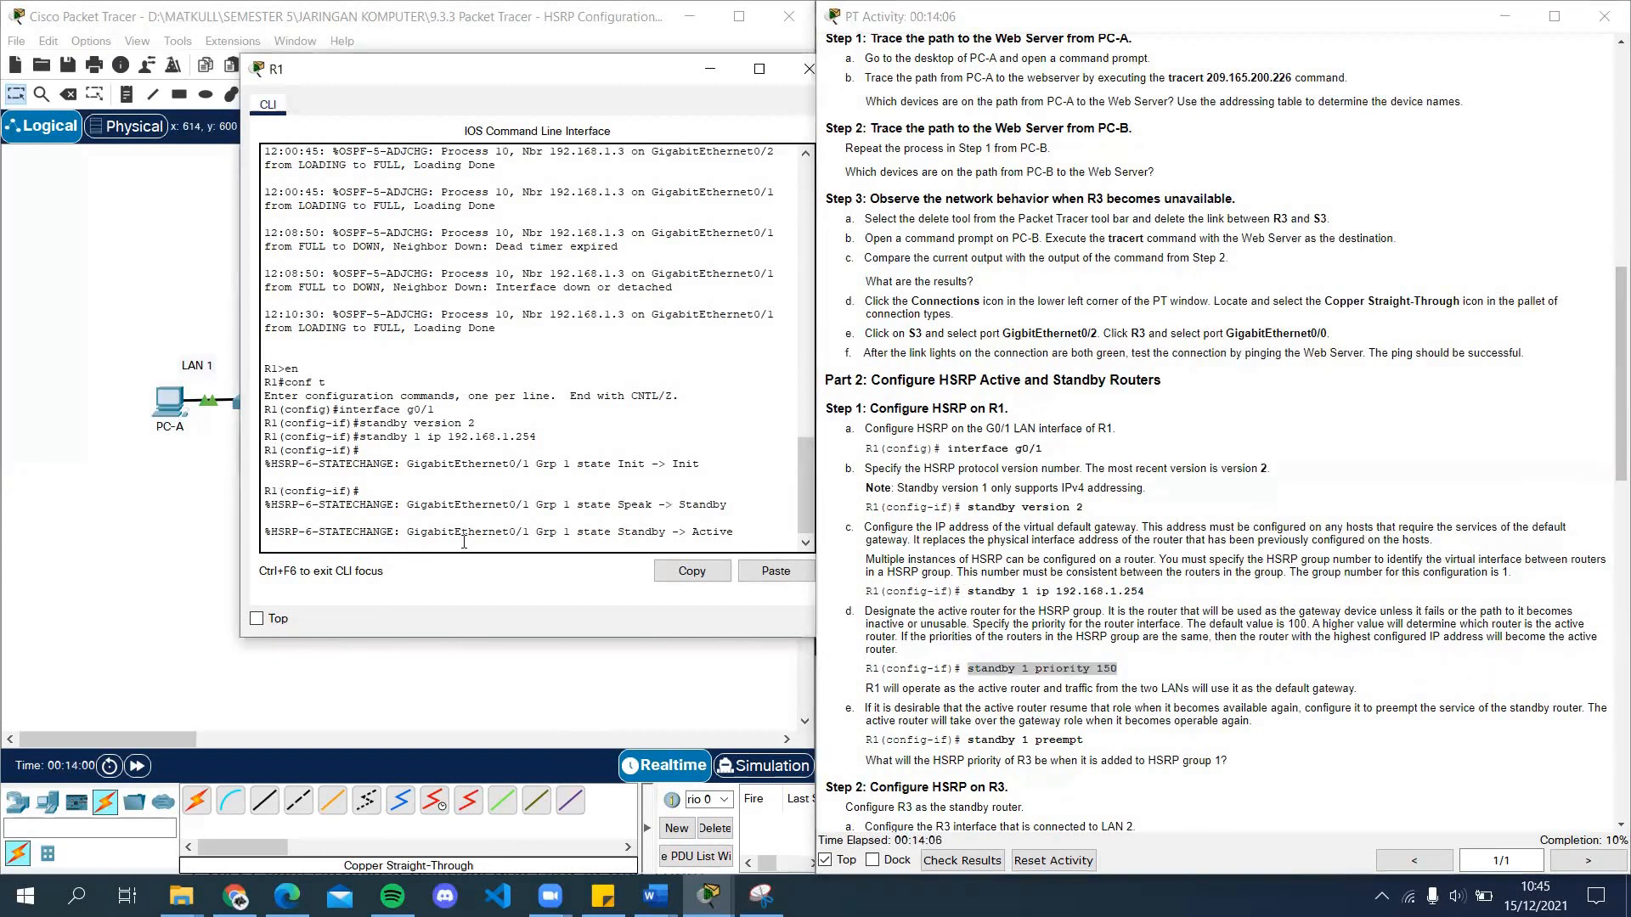
{"action": "key", "text": "Return"}
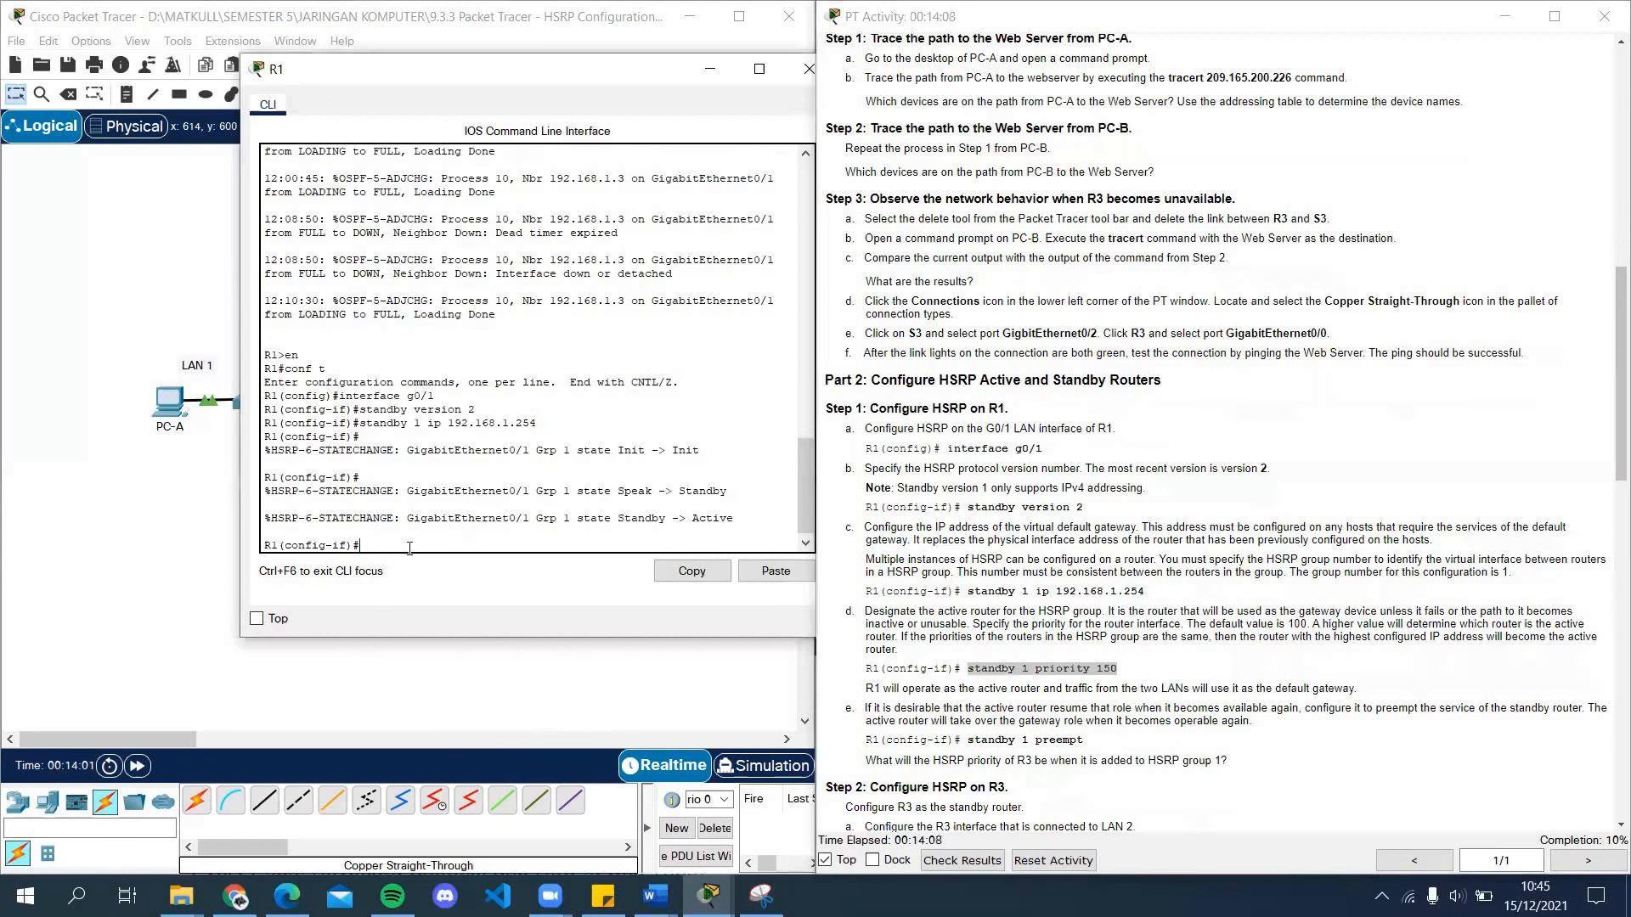
{"action": "right_click", "coordinate": [409, 548]}
{"action": "left_click", "coordinate": [442, 582]}
{"action": "key", "text": "Return"}
Step: Run standby 1 preempt on R1's G0/1 interface and review the question about R3's HSRP priority in group 1
{"action": "left_click", "coordinate": [1215, 654]}
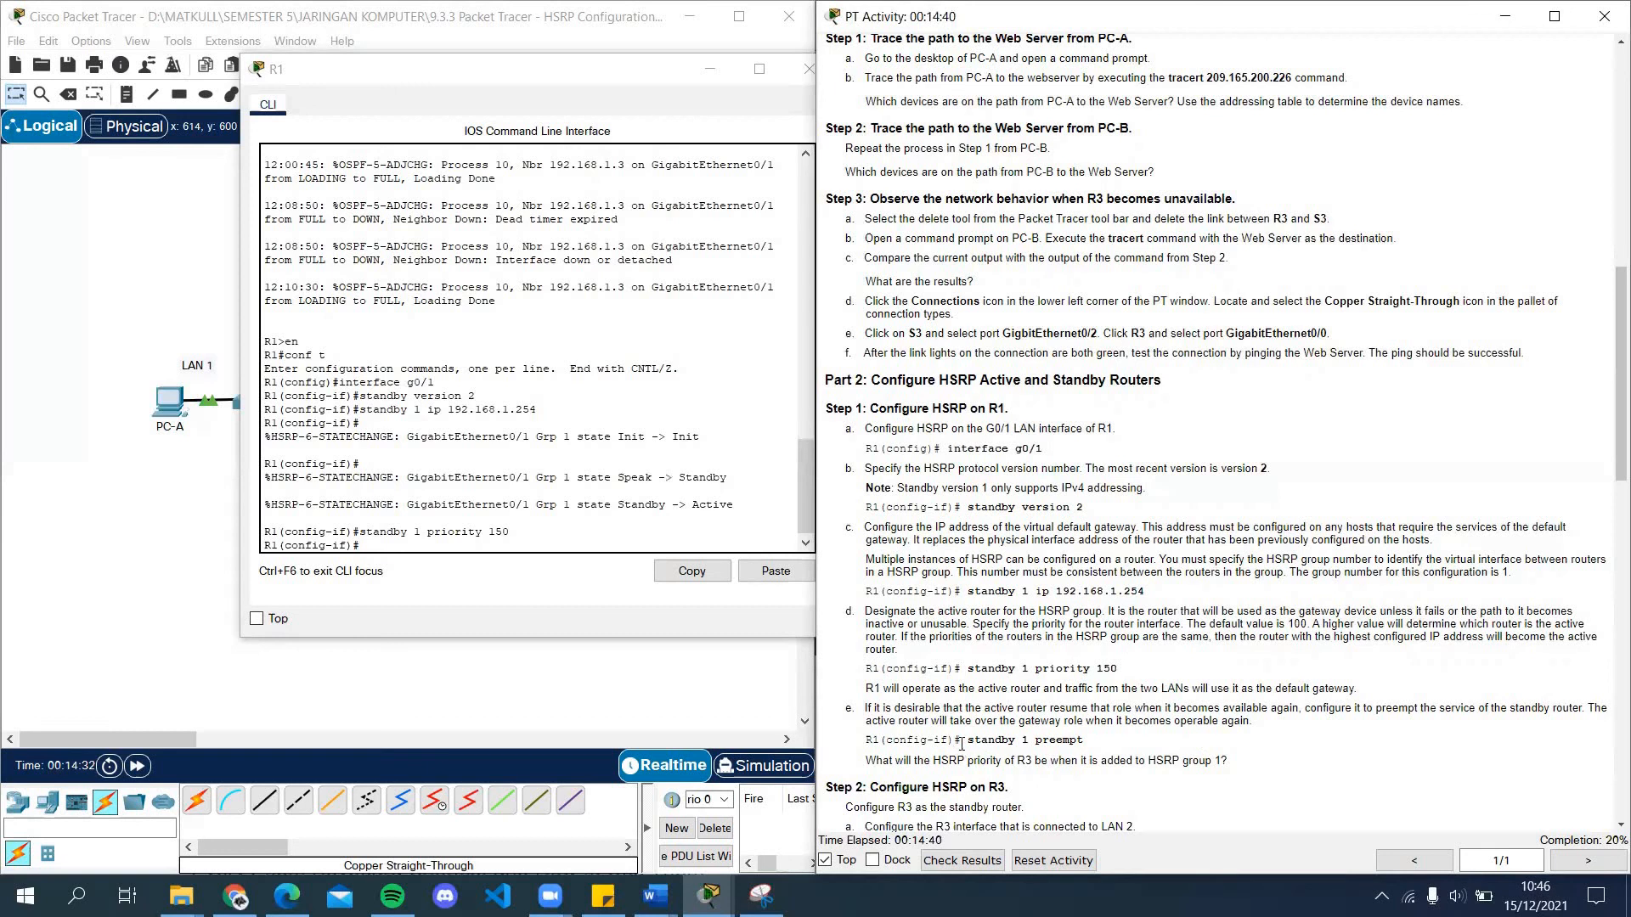
{"action": "left_click_drag", "start_coordinate": [961, 742], "coordinate": [1093, 745]}
{"action": "key", "text": "ctrl+c"}
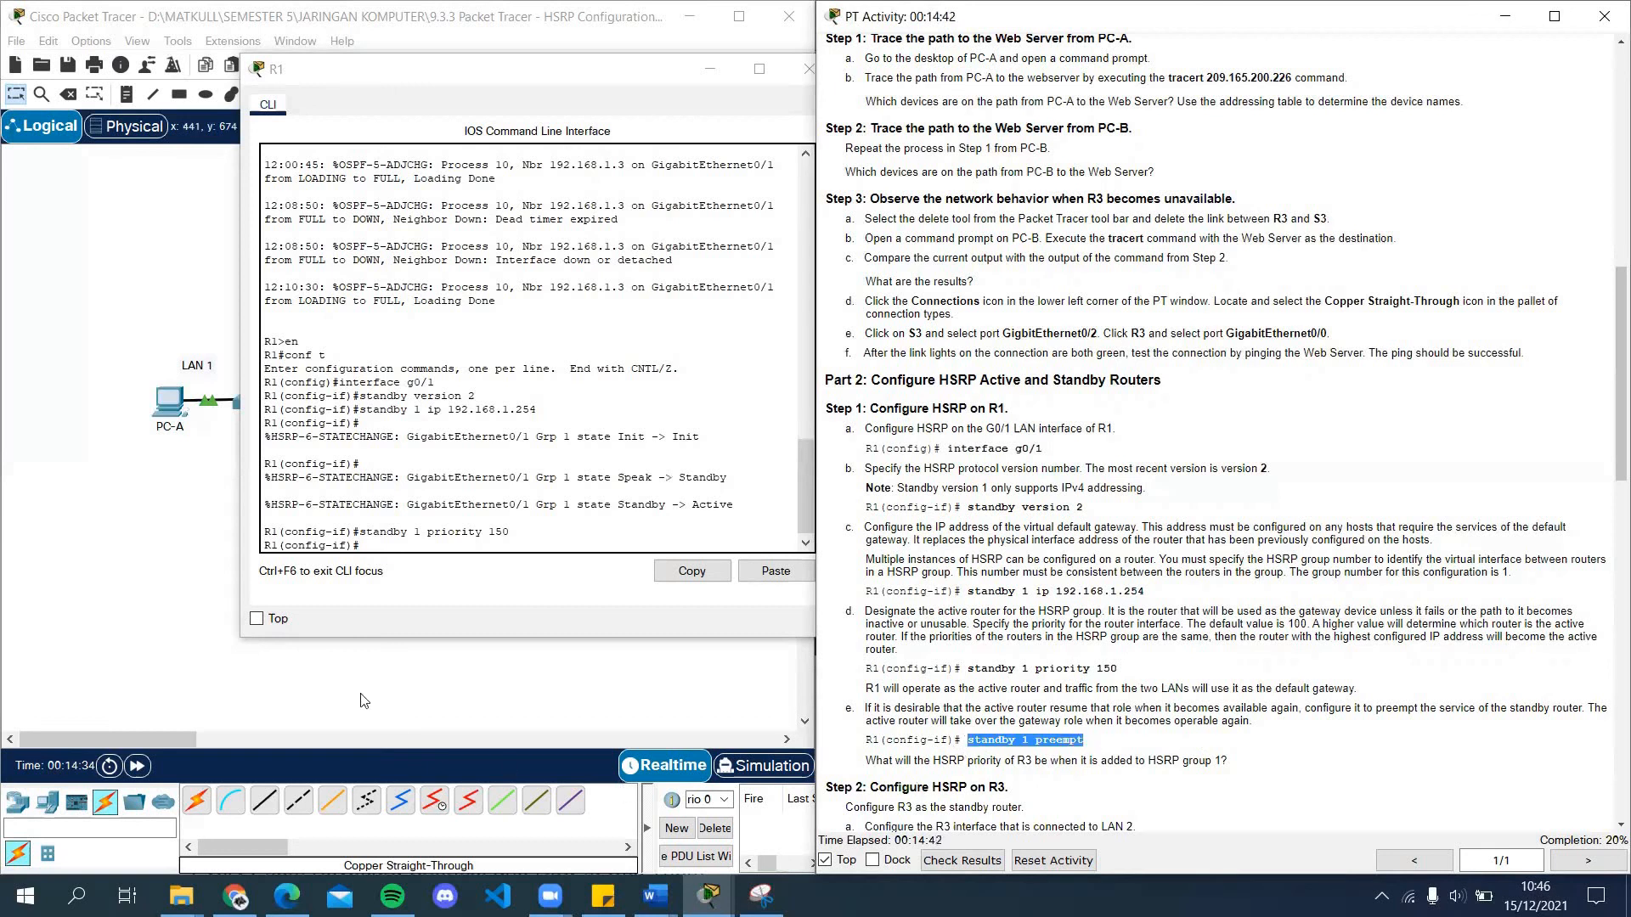
{"action": "right_click", "coordinate": [418, 543]}
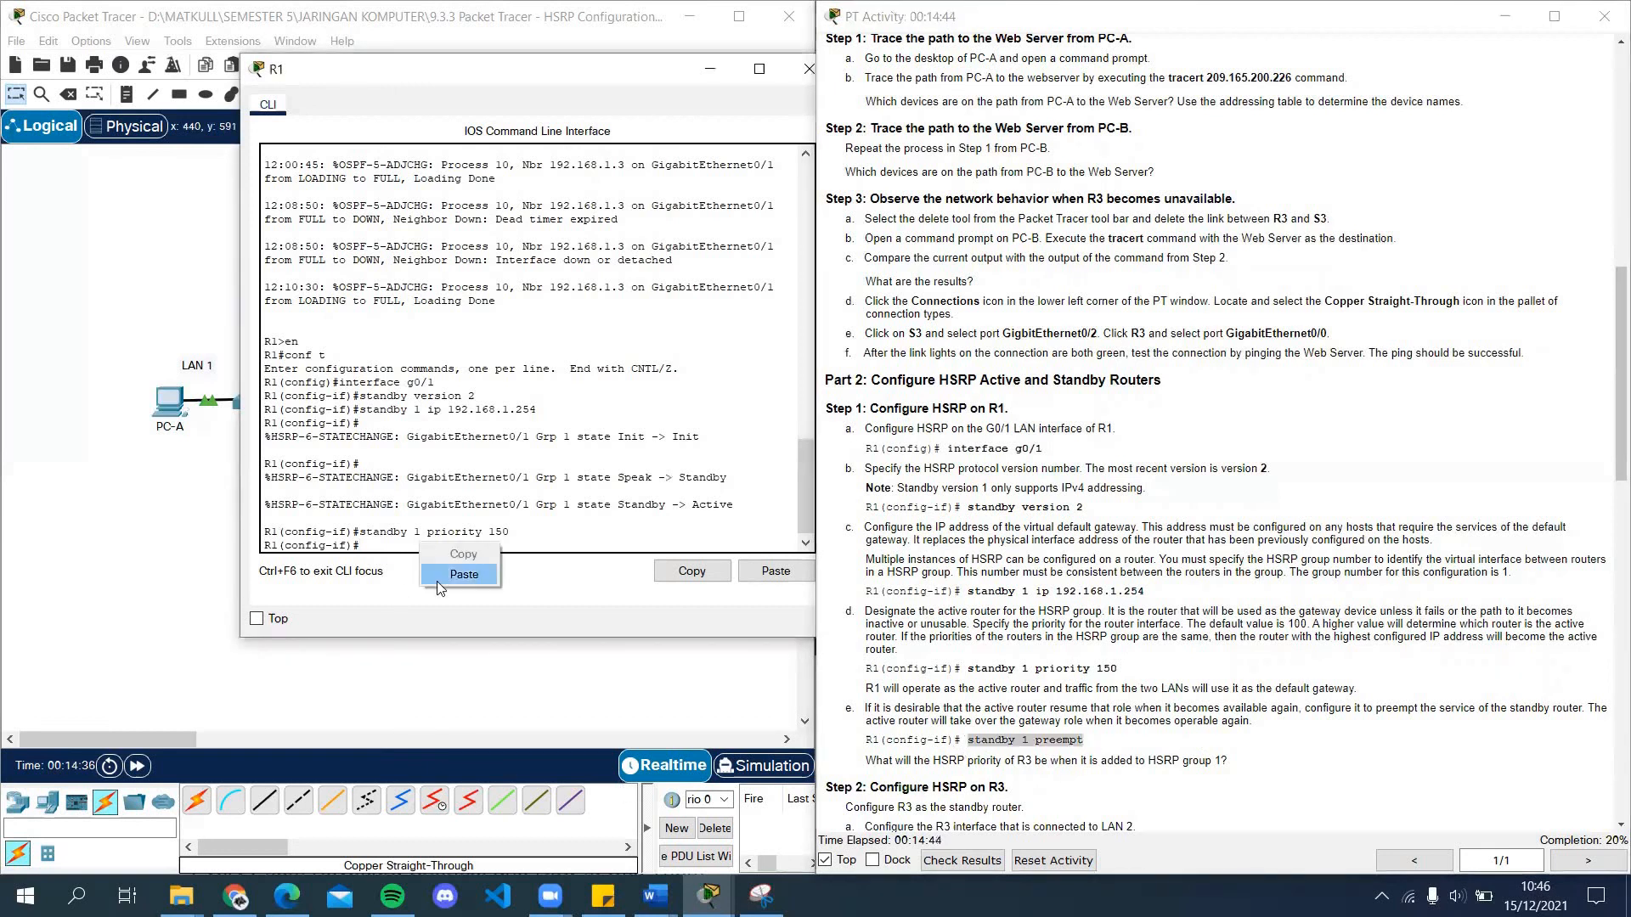
{"action": "left_click", "coordinate": [438, 584]}
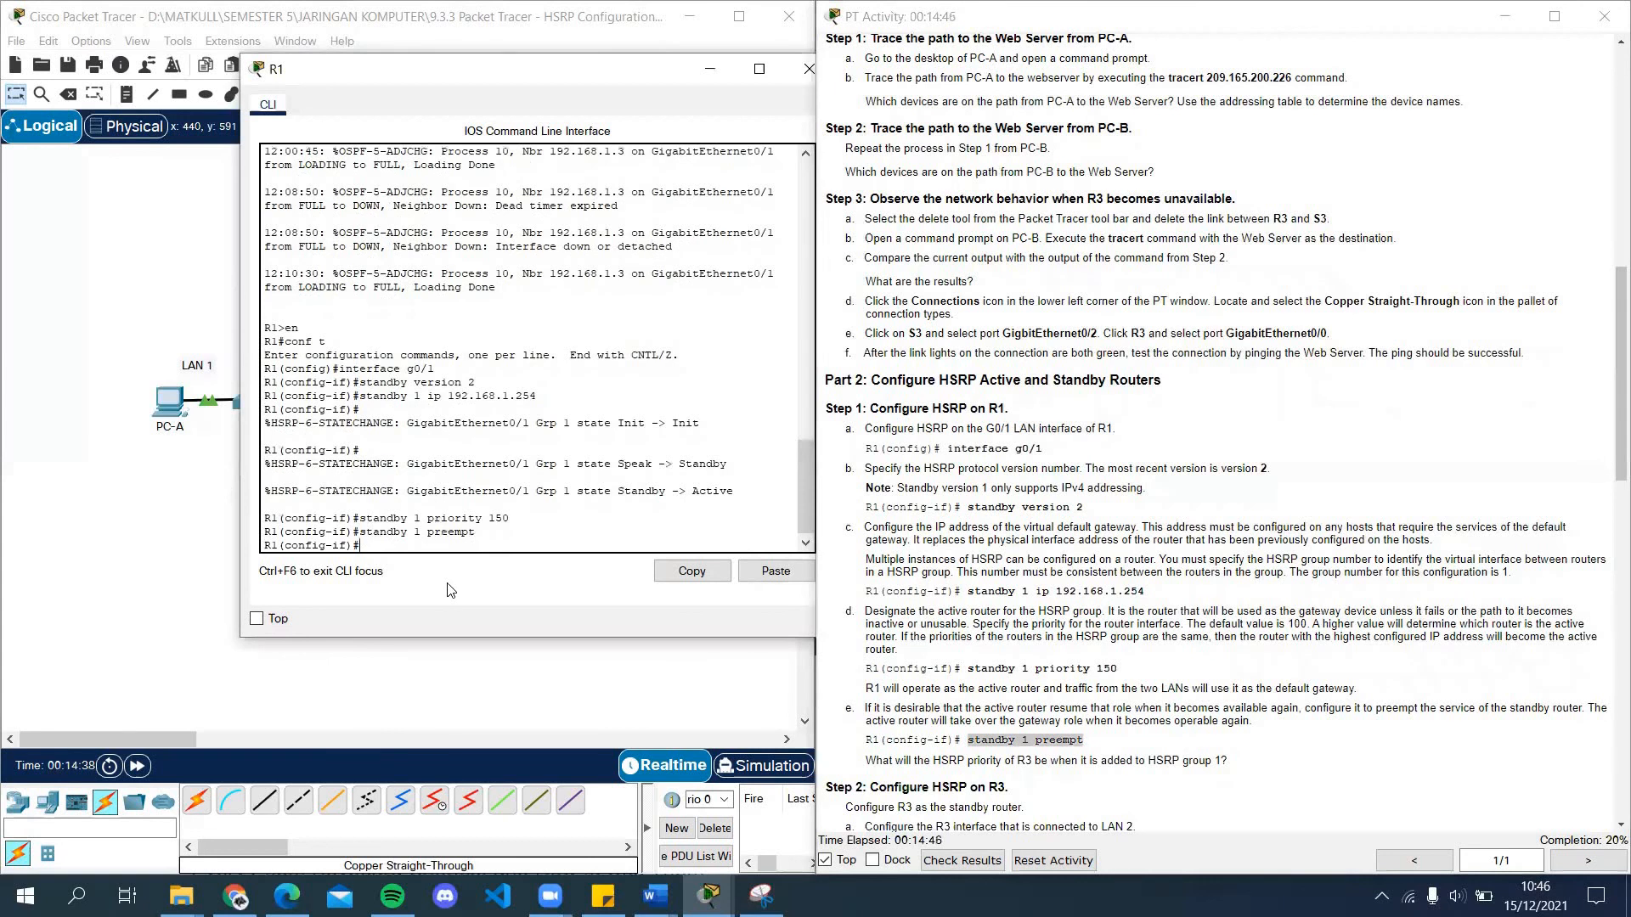
{"action": "left_click", "coordinate": [1128, 689]}
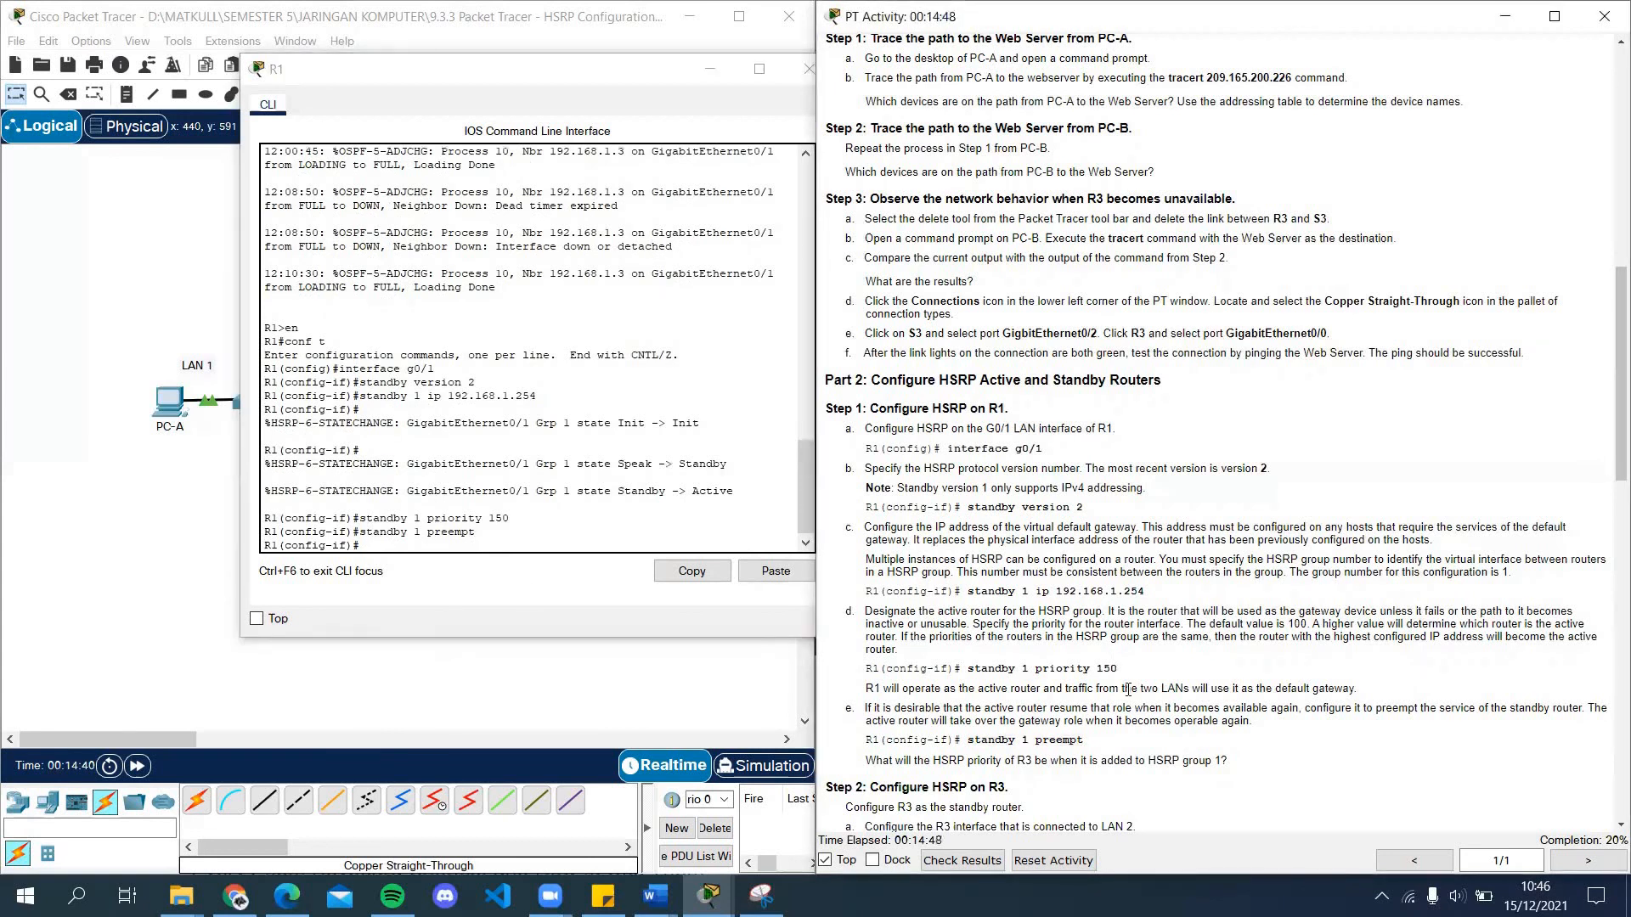
{"action": "scroll", "coordinate": [1128, 689], "scroll_direction": "down", "scroll_amount": 1}
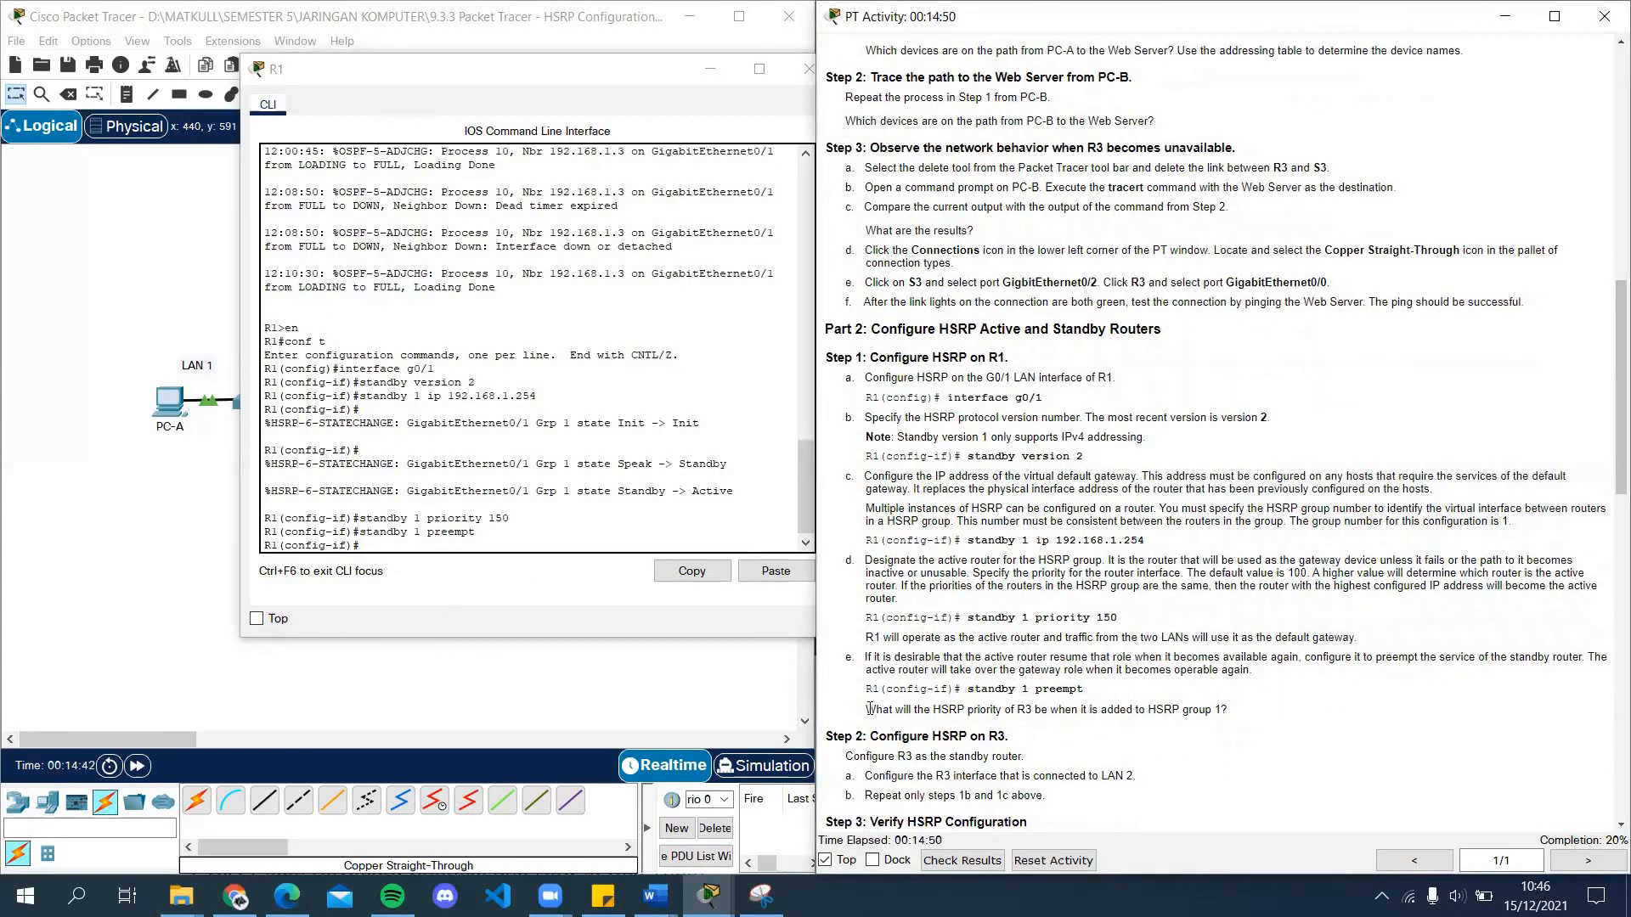
{"action": "left_click_drag", "start_coordinate": [868, 709], "coordinate": [1222, 709]}
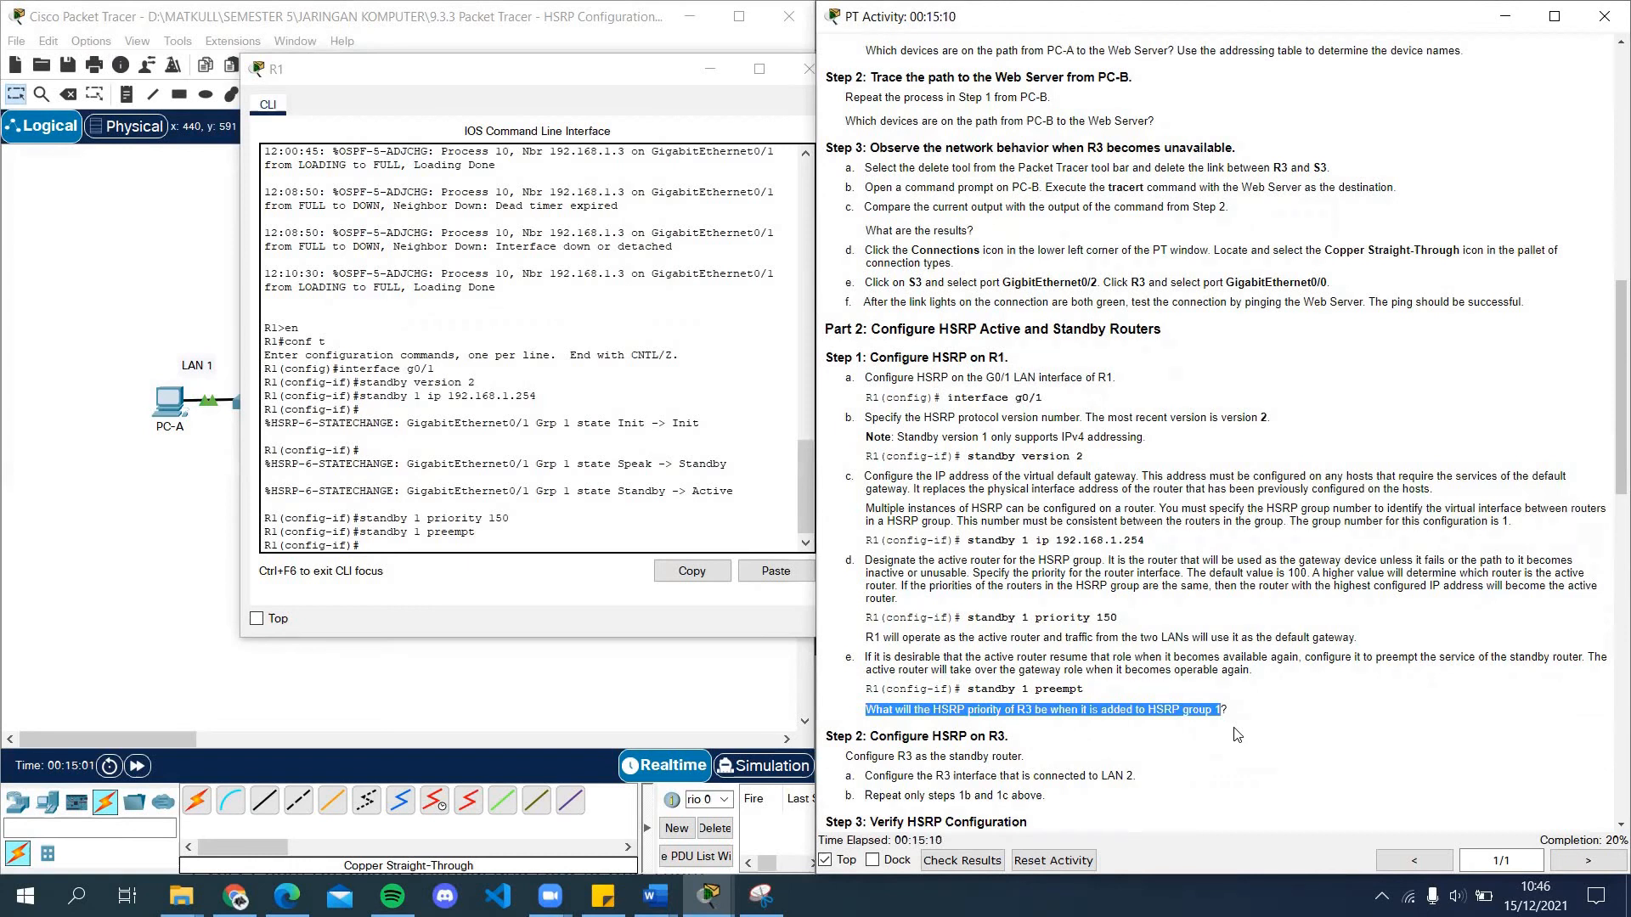
{"action": "left_click", "coordinate": [1198, 715]}
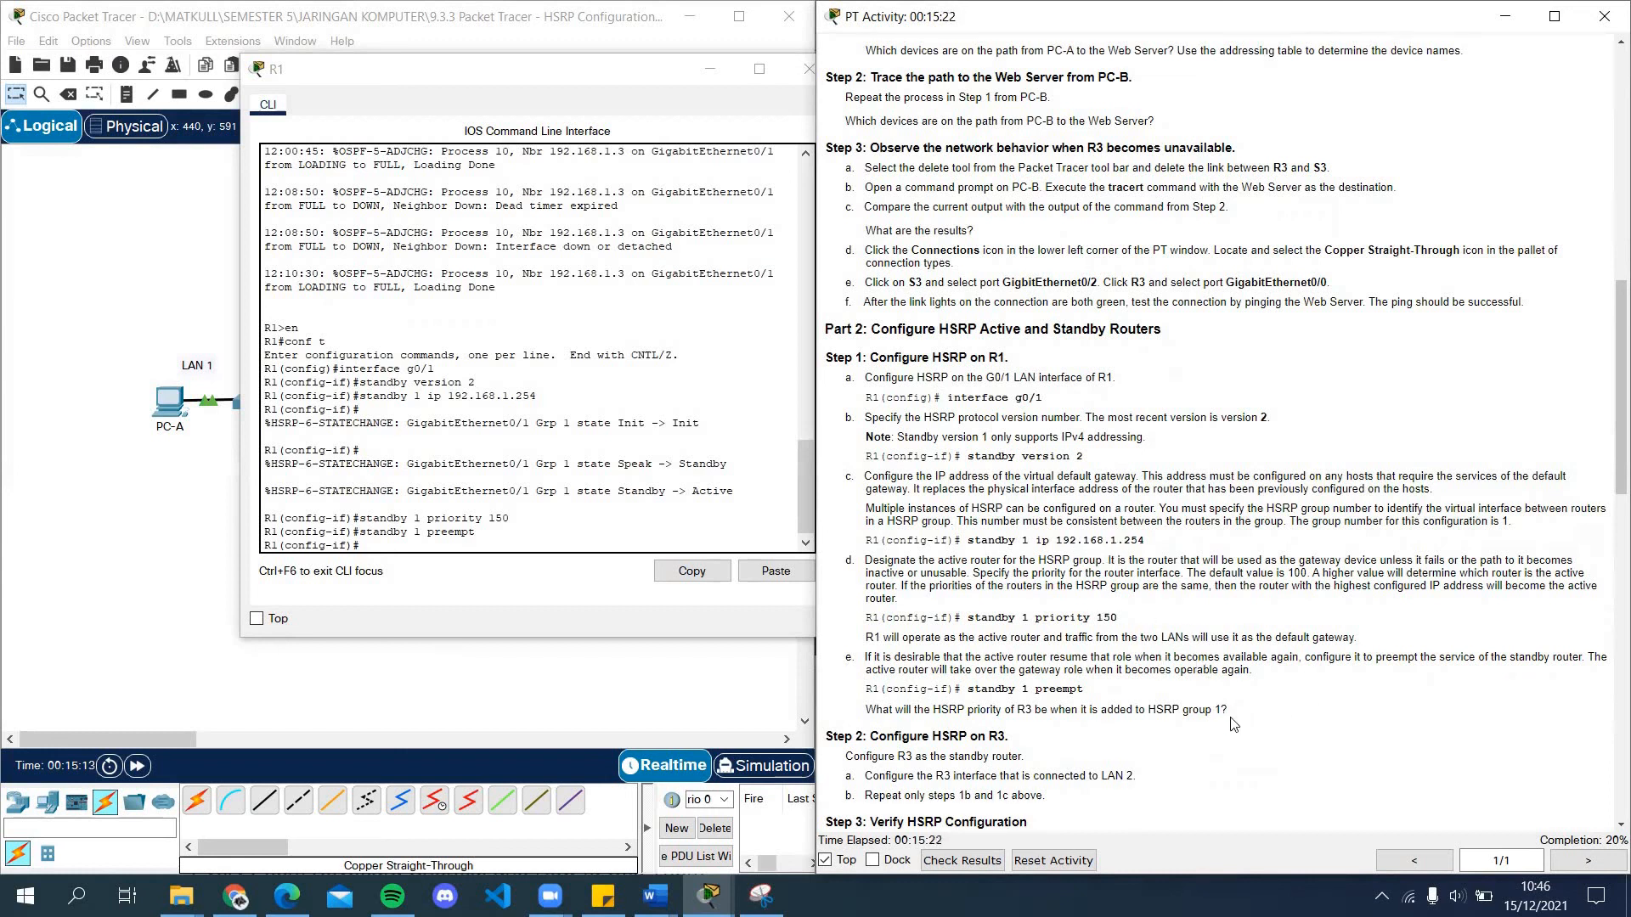
Step: Close R1's CLI, open R3's CLI and enter global configuration mode with en and conf t
{"action": "scroll", "coordinate": [1232, 724], "scroll_direction": "down", "scroll_amount": 5}
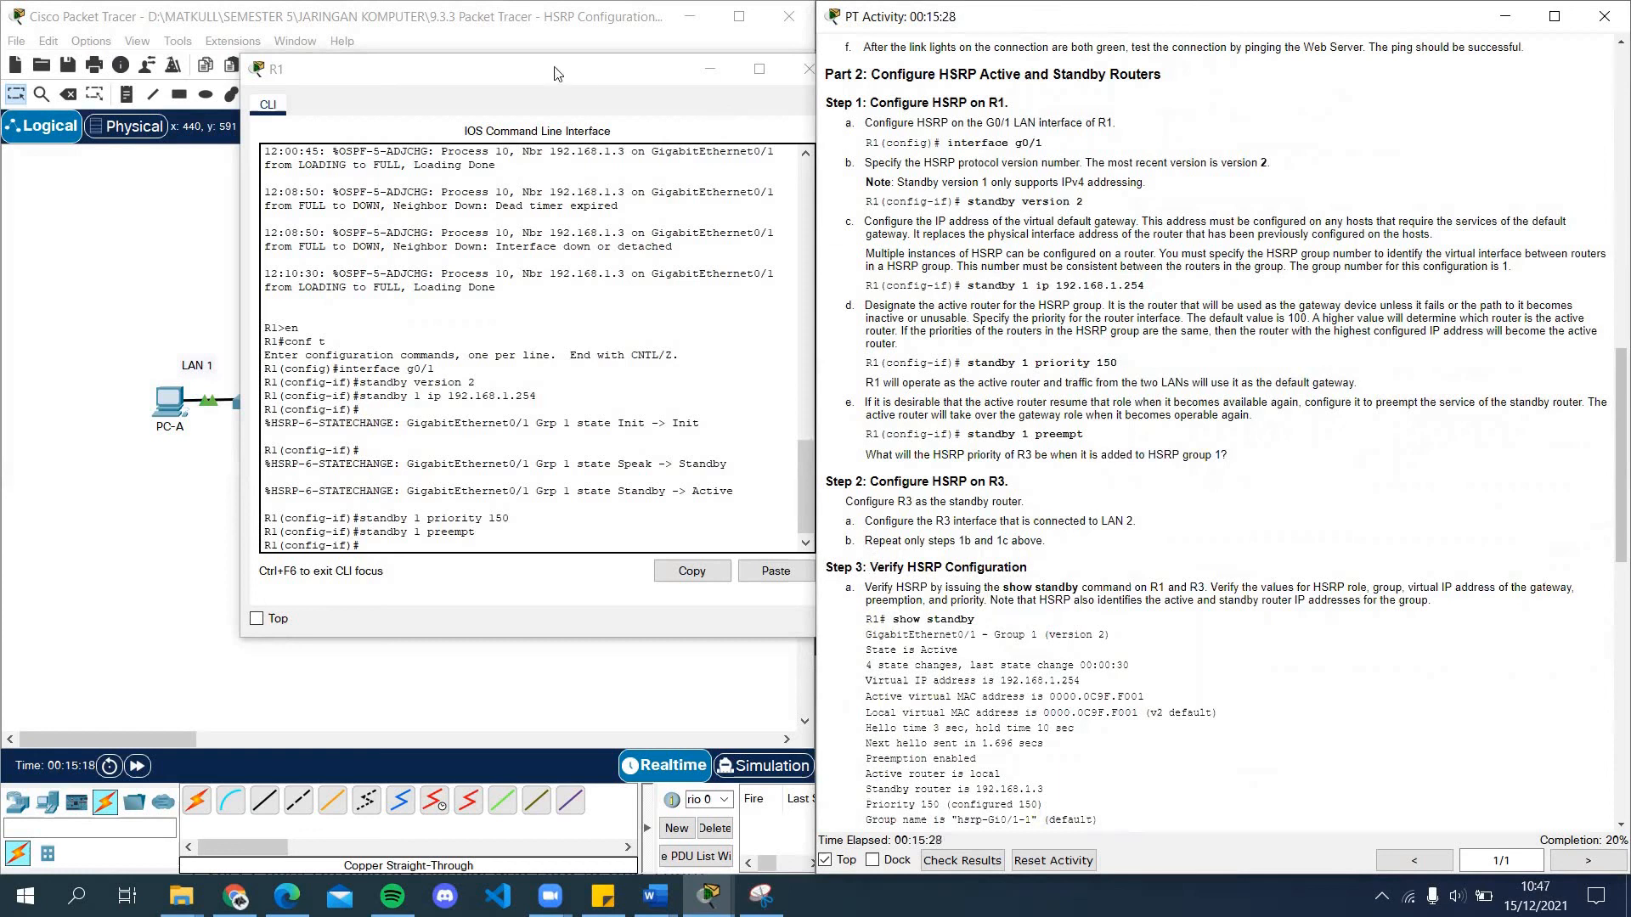
{"action": "left_click", "coordinate": [806, 71]}
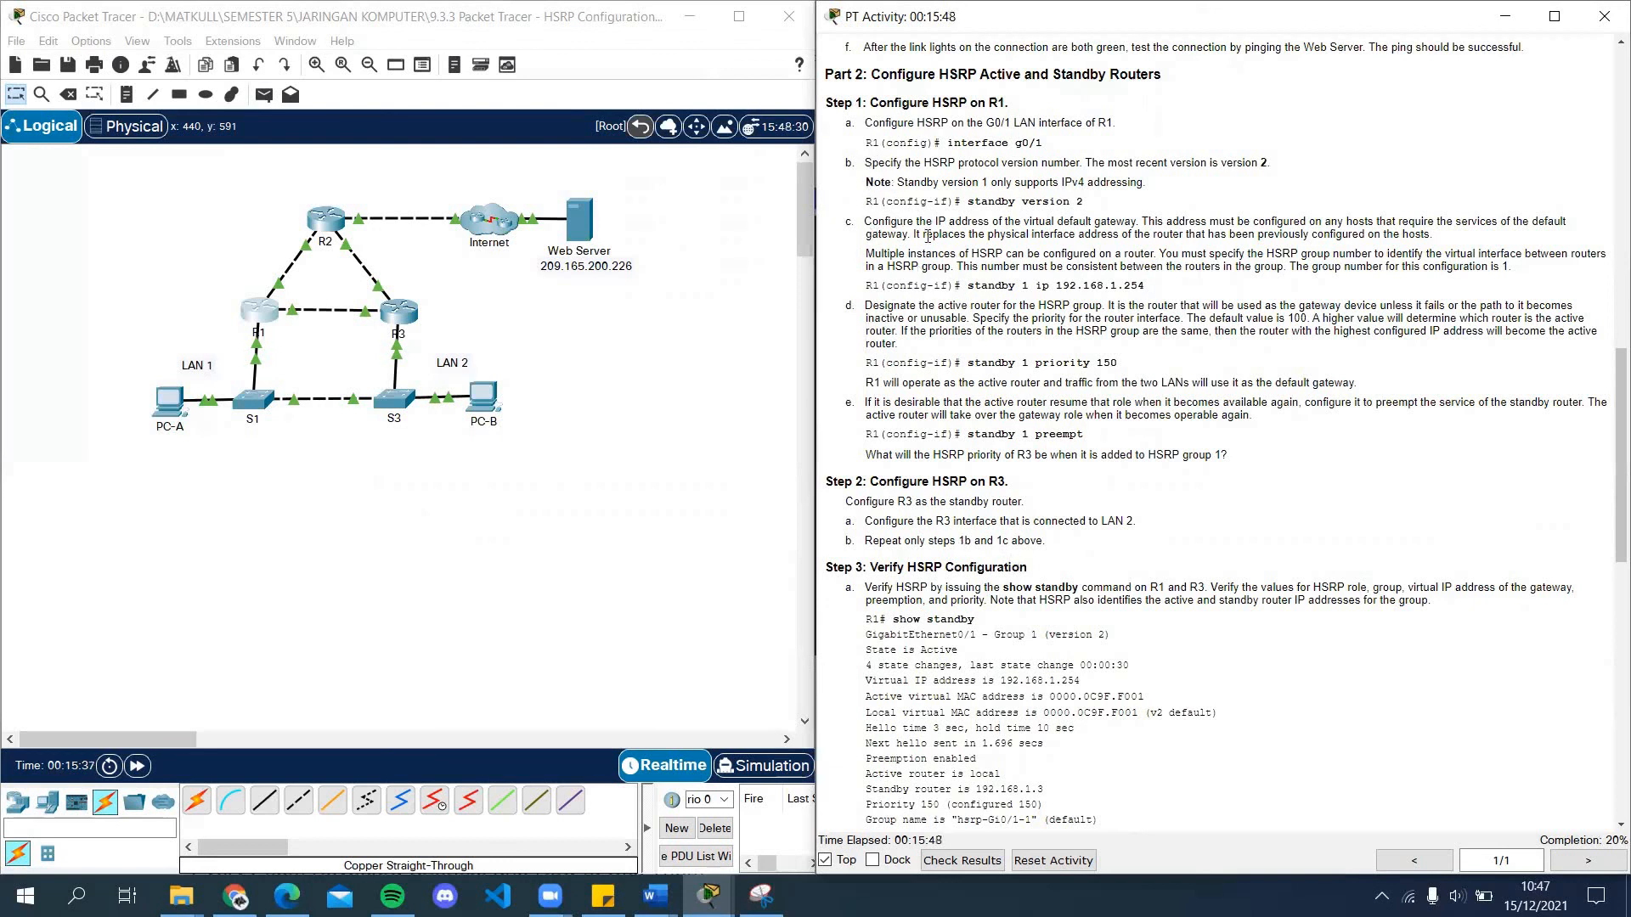
{"action": "left_click", "coordinate": [378, 314]}
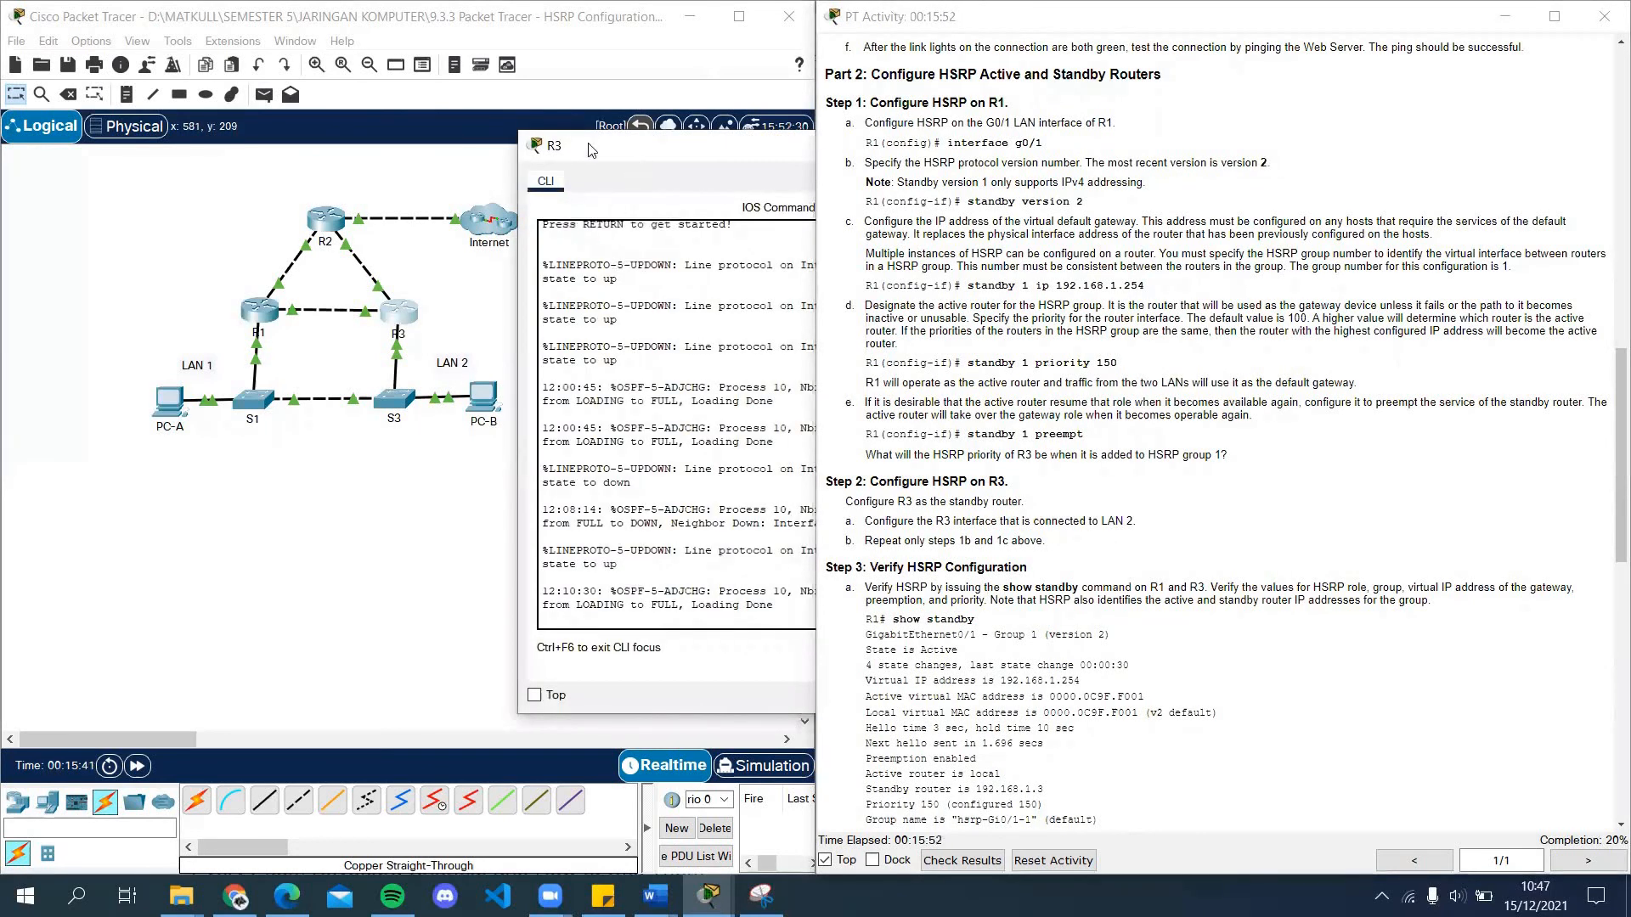
{"action": "left_click_drag", "start_coordinate": [592, 151], "coordinate": [296, 112]}
{"action": "key", "text": "Return"}
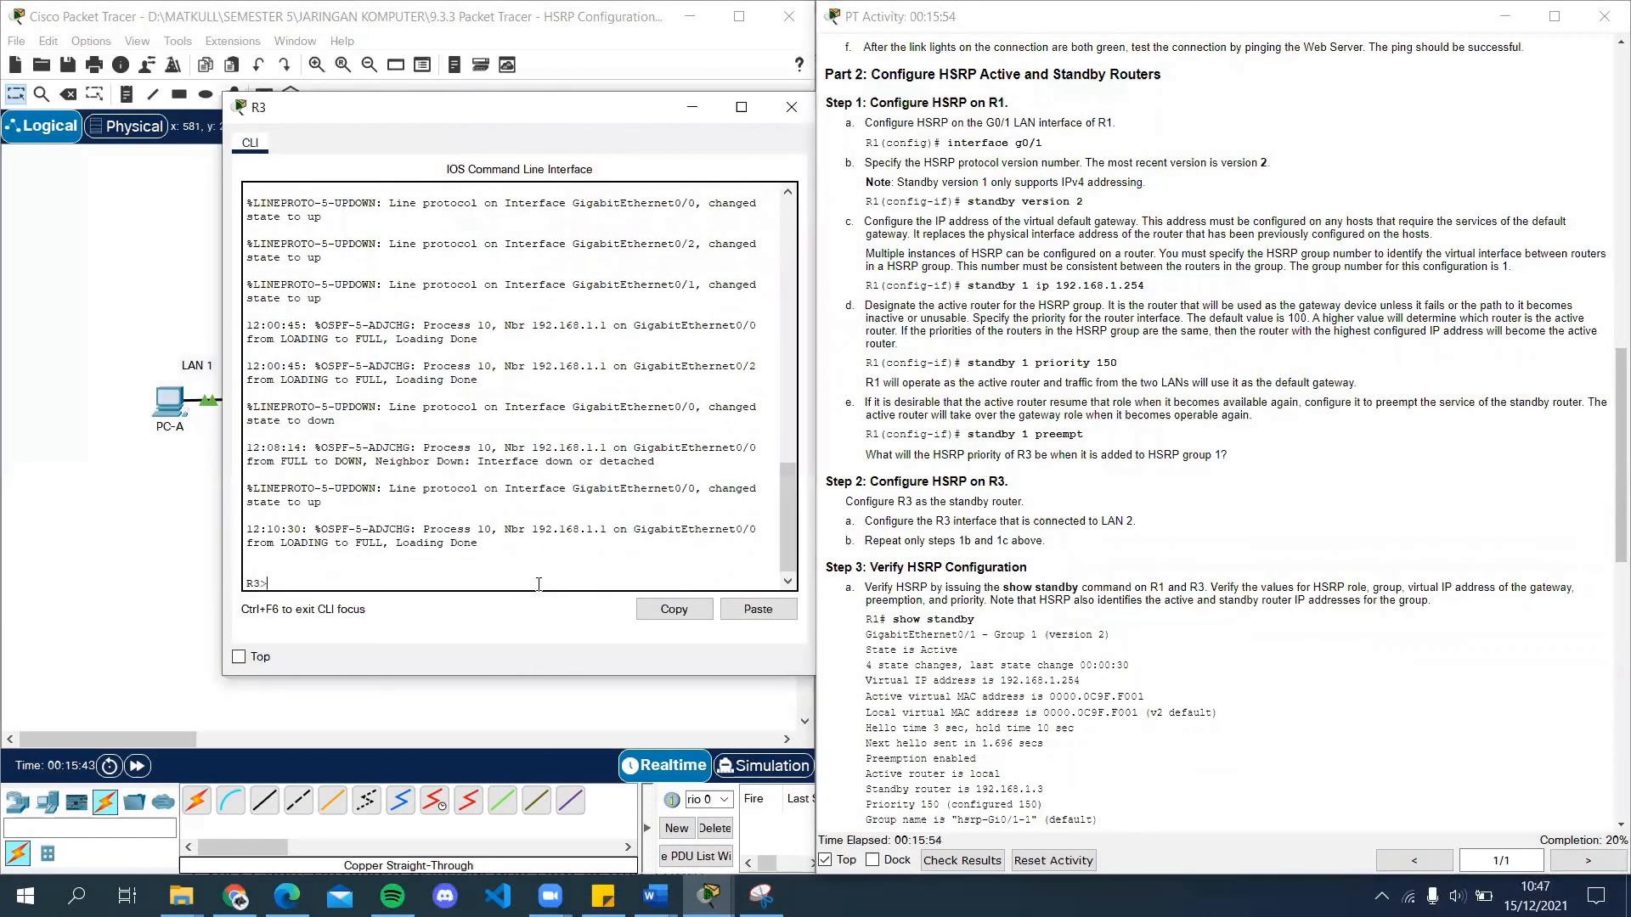
{"action": "type", "text": "en"}
{"action": "key", "text": "Return"}
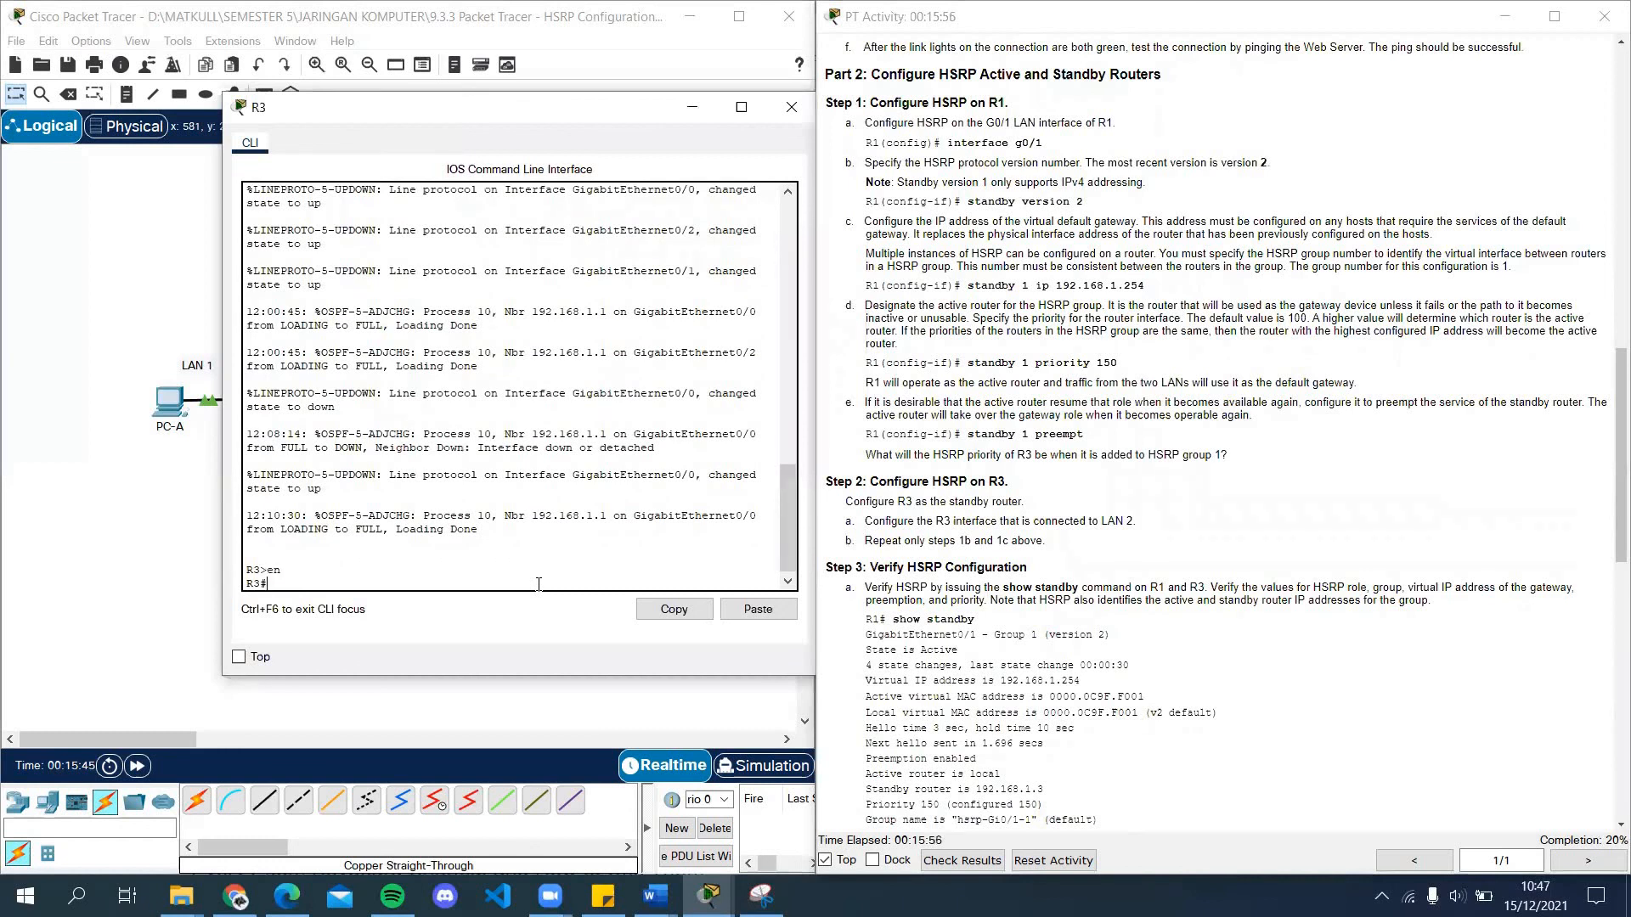
{"action": "type", "text": "conf t"}
{"action": "key", "text": "Return"}
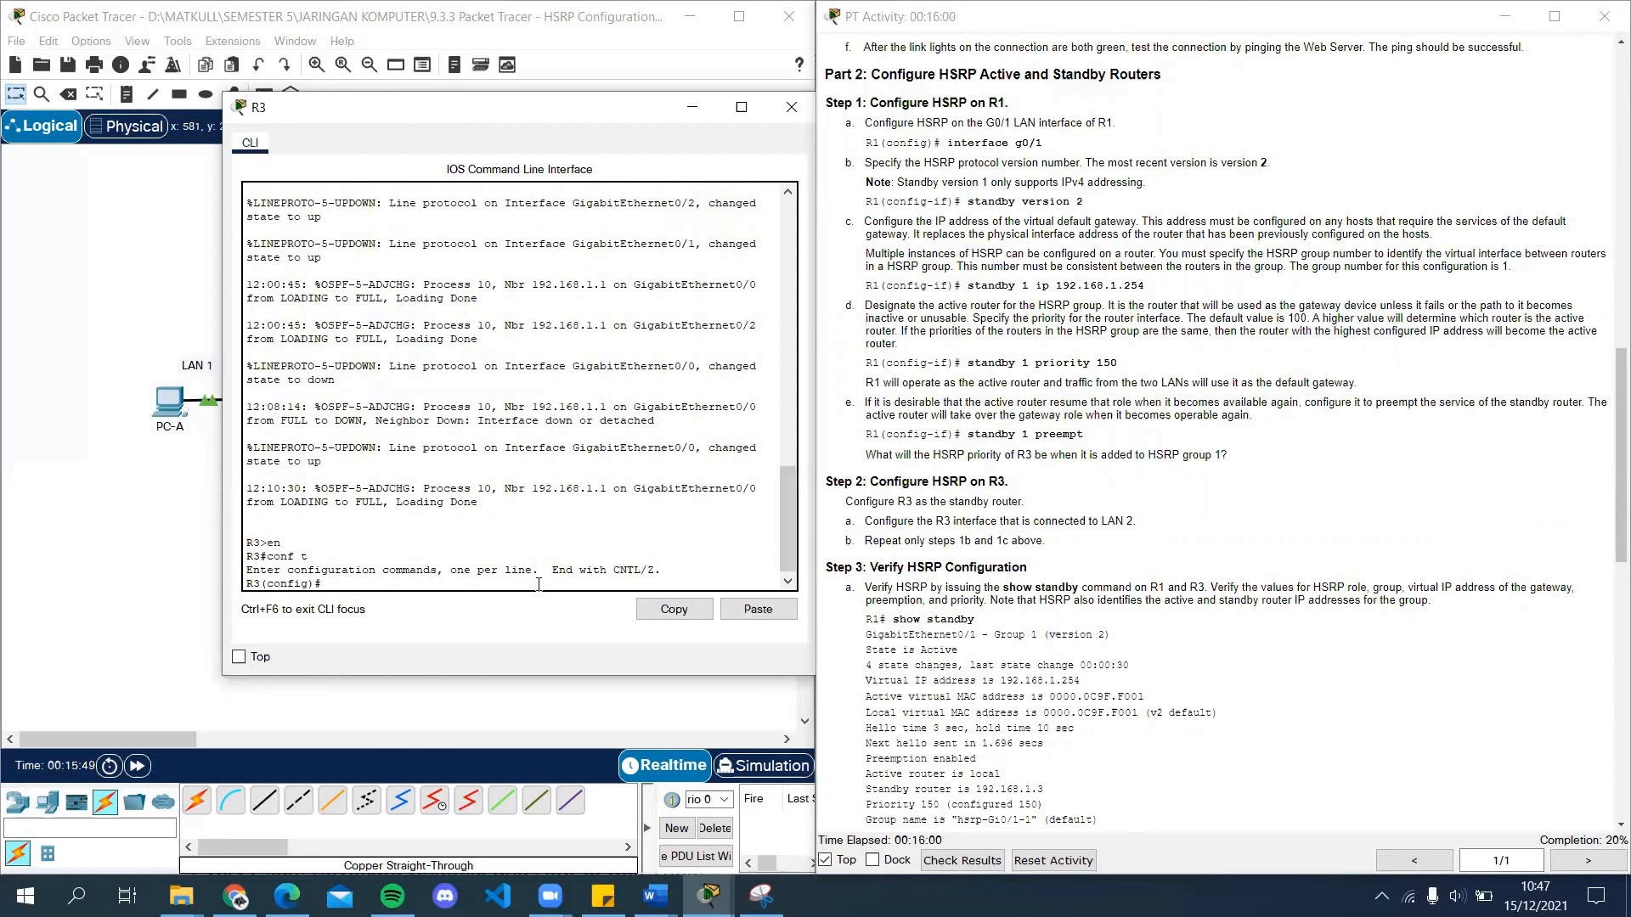
Step: Enter R3's LAN 2 interface with interface g0/0 and run standby version 2 copied from the instructions
{"action": "type", "text": "interface g0/0"}
{"action": "key", "text": "Return"}
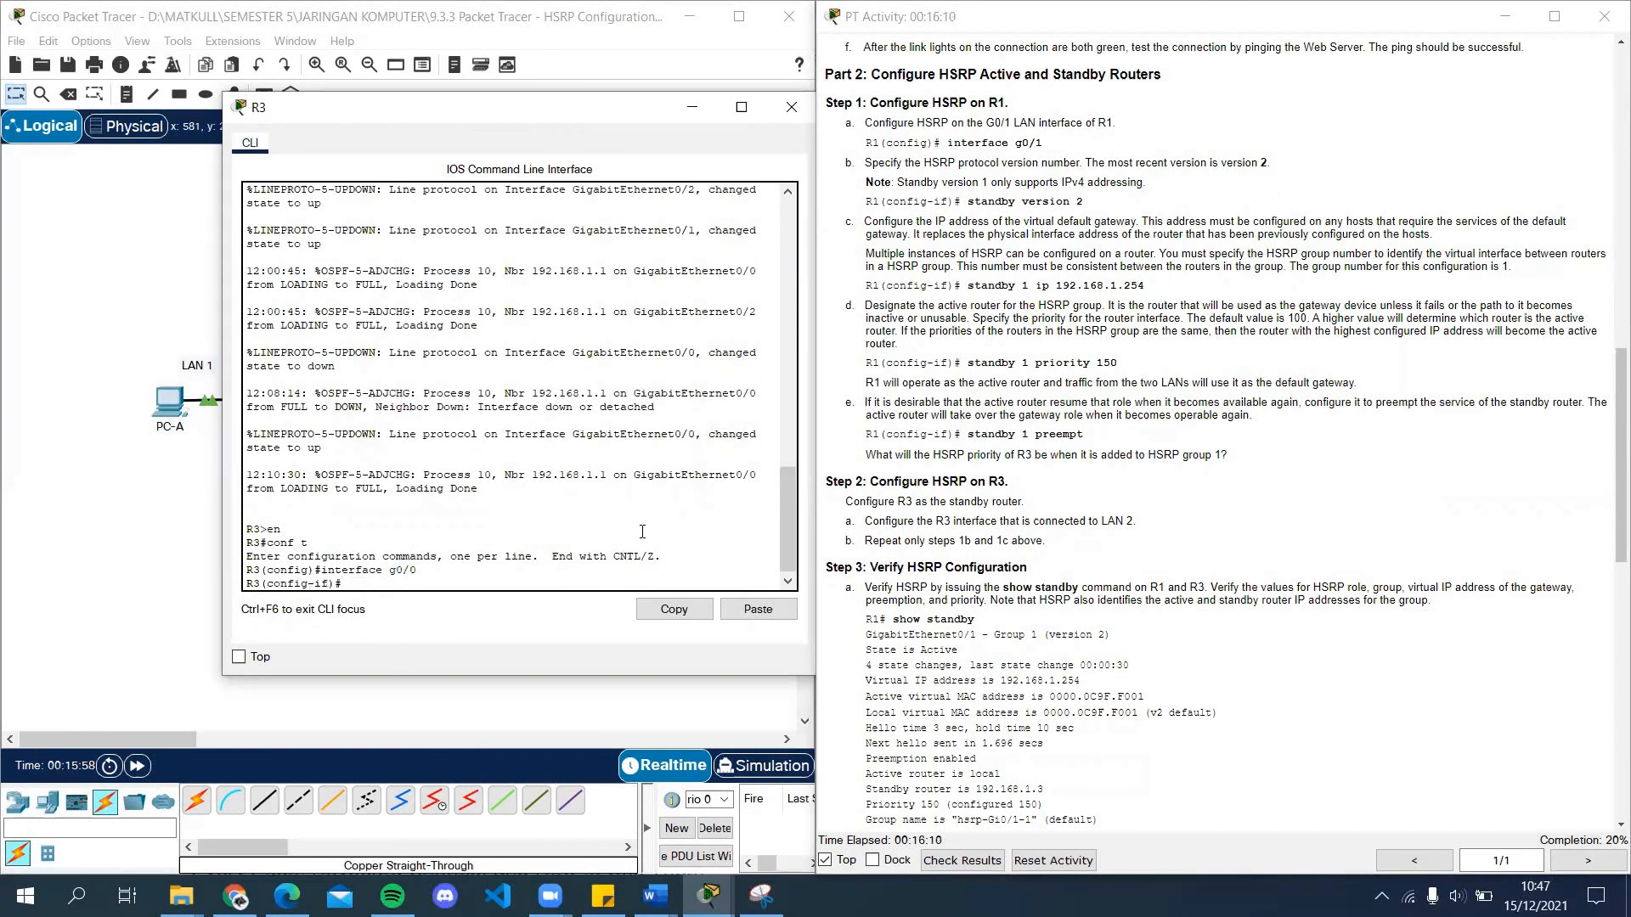
{"action": "left_click", "coordinate": [970, 206]}
{"action": "left_click_drag", "start_coordinate": [970, 207], "coordinate": [1085, 205]}
{"action": "key", "text": "ctrl+c"}
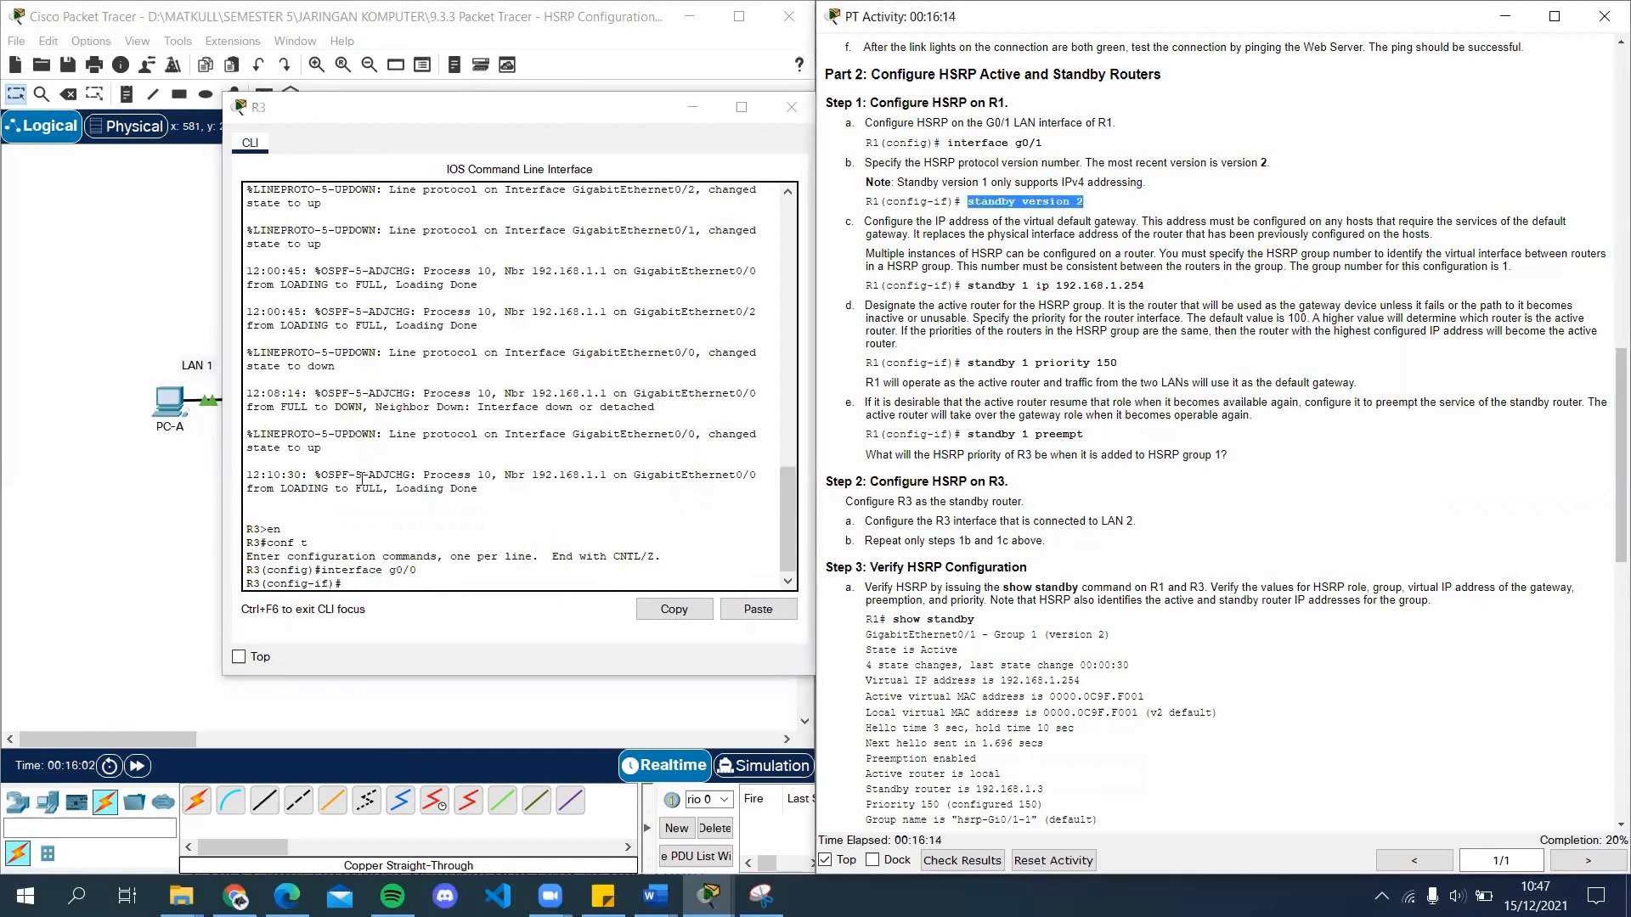
{"action": "left_click", "coordinate": [384, 586]}
{"action": "right_click", "coordinate": [384, 589]}
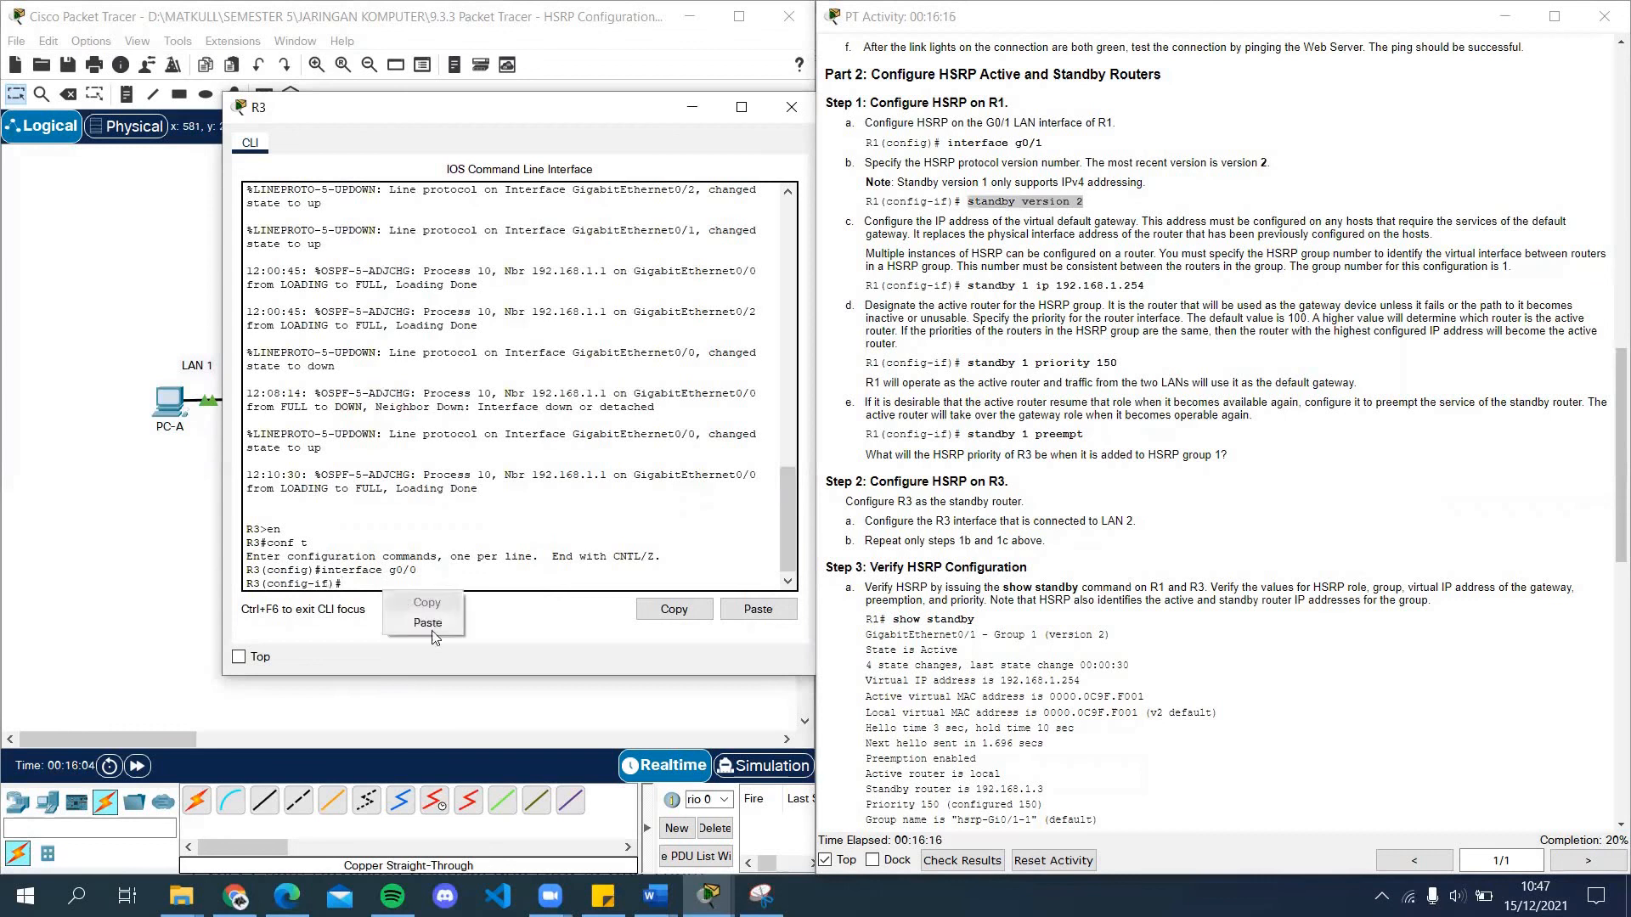
{"action": "left_click", "coordinate": [438, 627]}
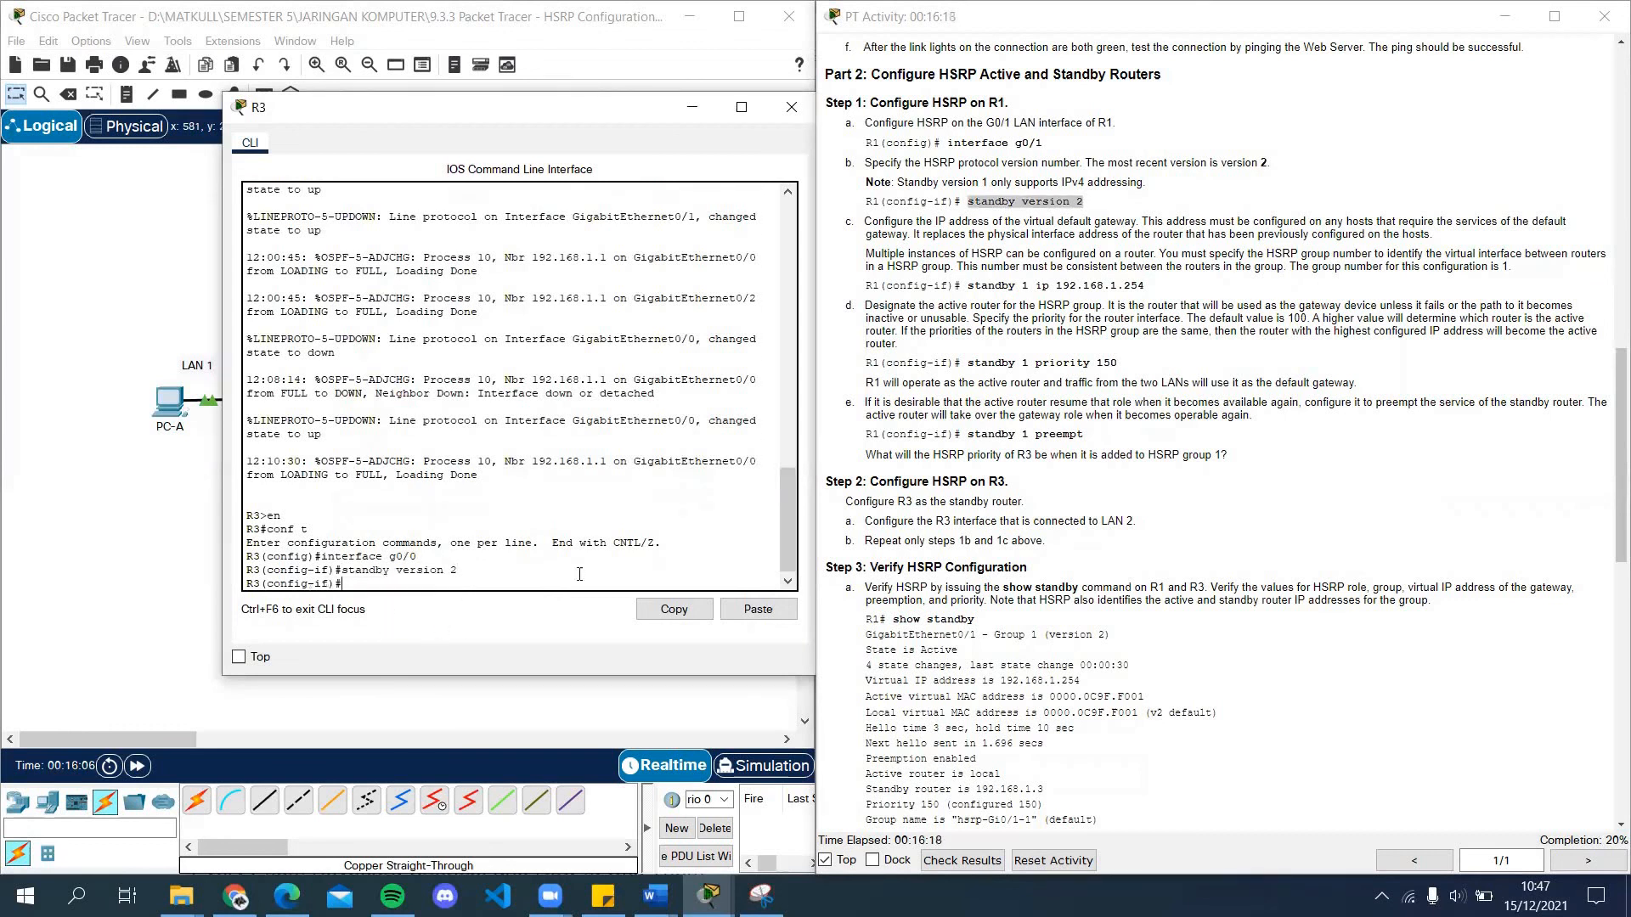
Step: Copy standby 1 ip 192.168.1.254 from the instructions and run it on R3's G0/0 interface
{"action": "left_click", "coordinate": [1053, 273]}
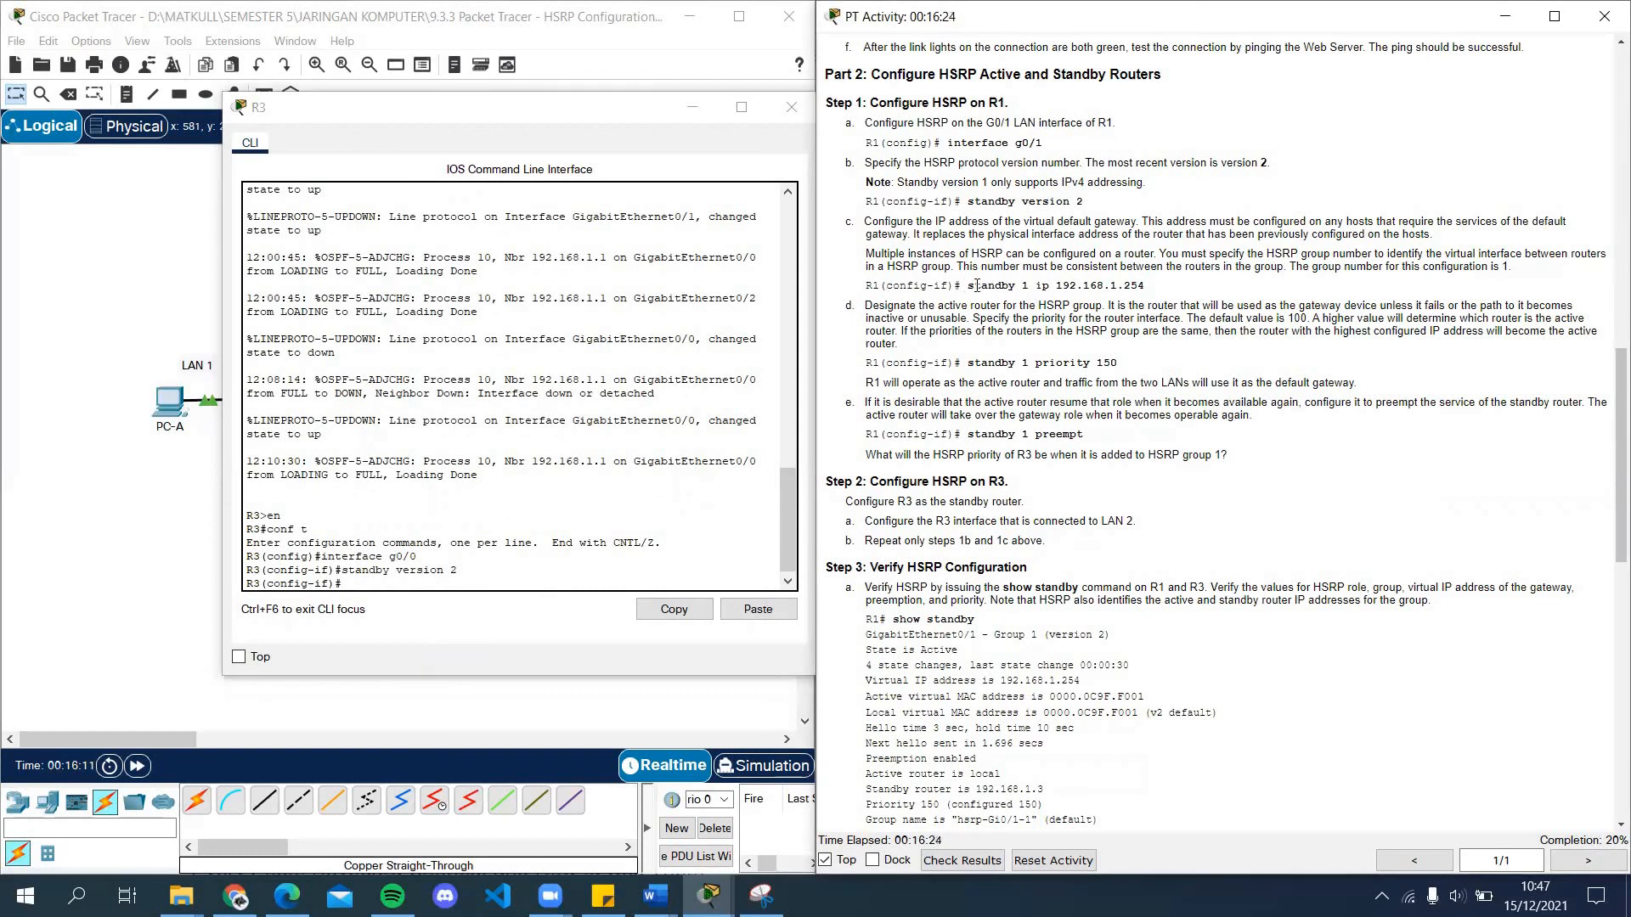
{"action": "left_click_drag", "start_coordinate": [968, 285], "coordinate": [1145, 287]}
{"action": "key", "text": "ctrl+c"}
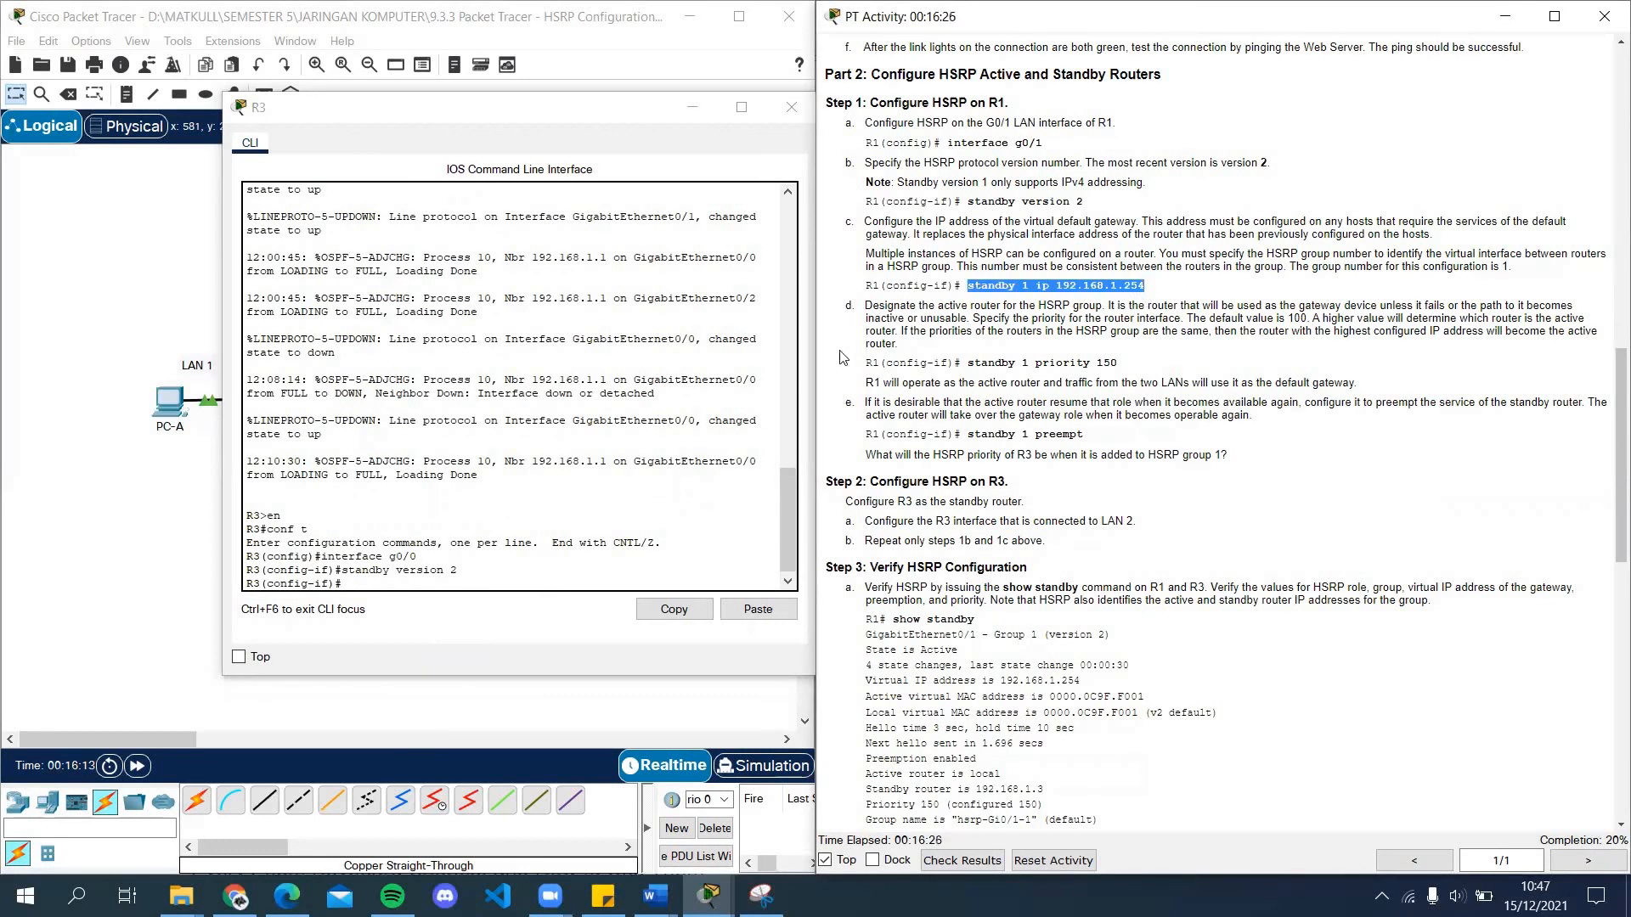
{"action": "right_click", "coordinate": [430, 582]}
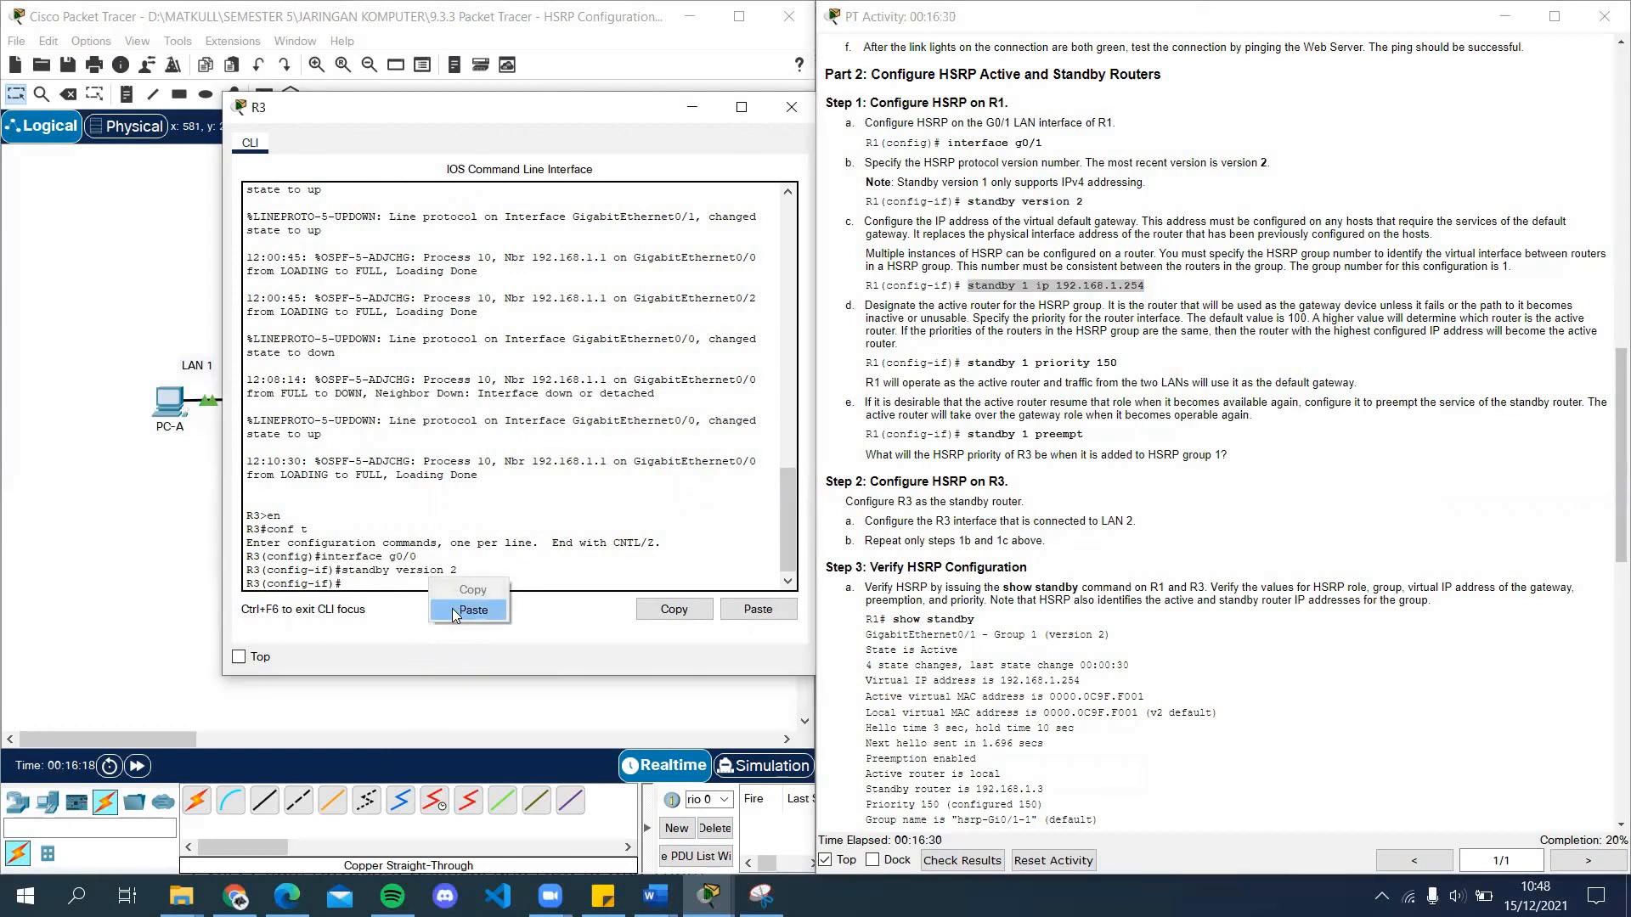
{"action": "left_click", "coordinate": [470, 611]}
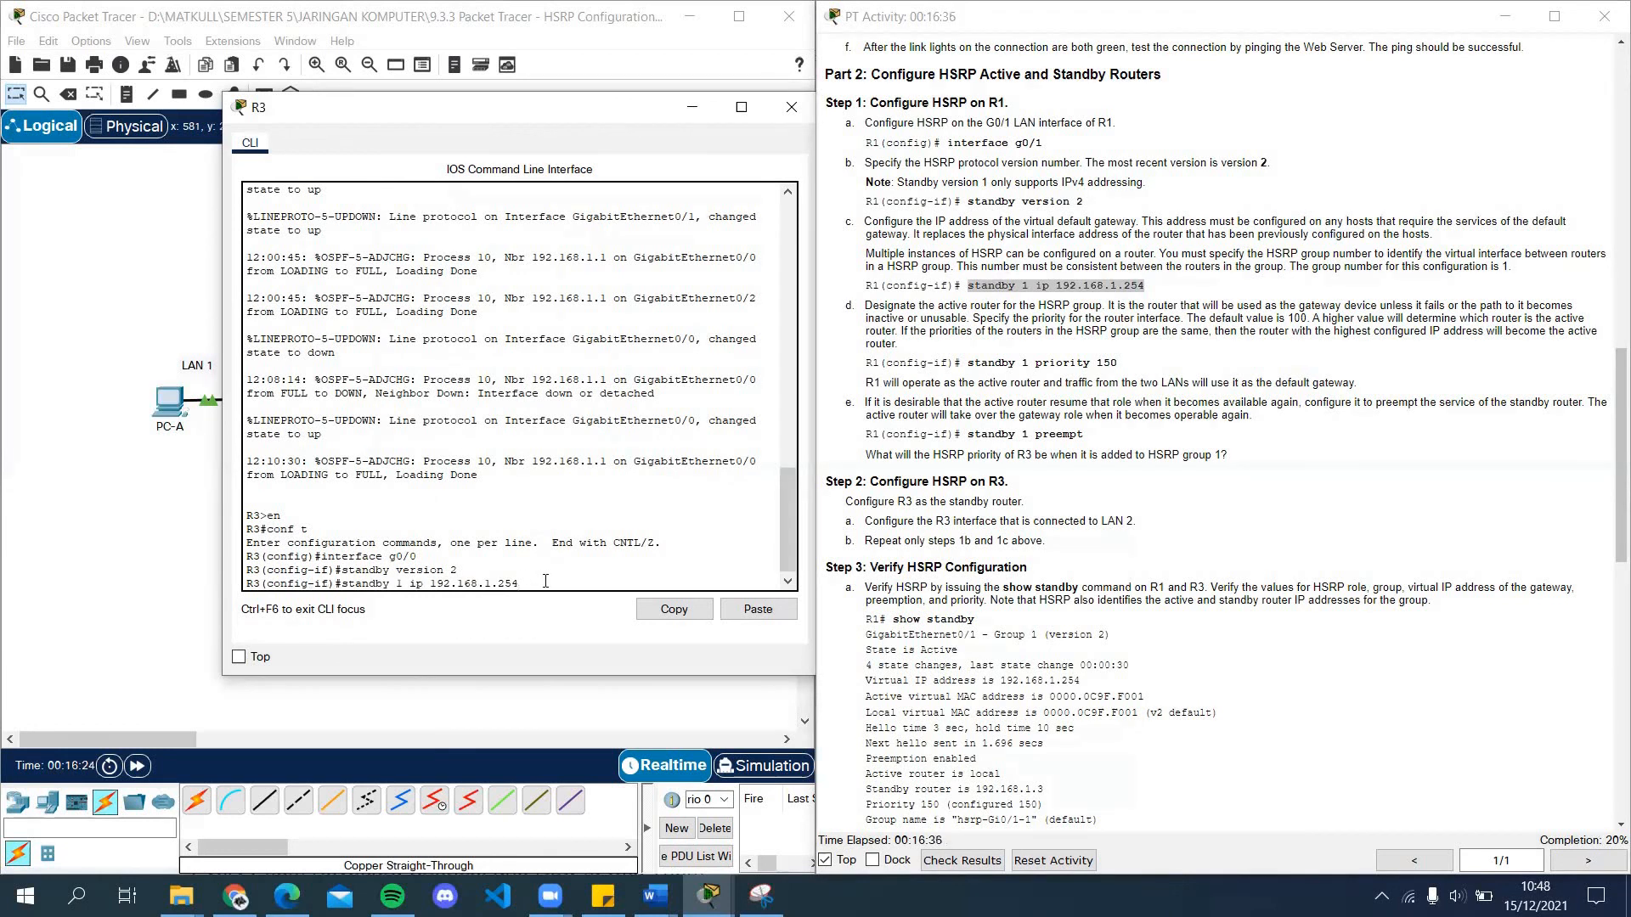
{"action": "key", "text": "Return"}
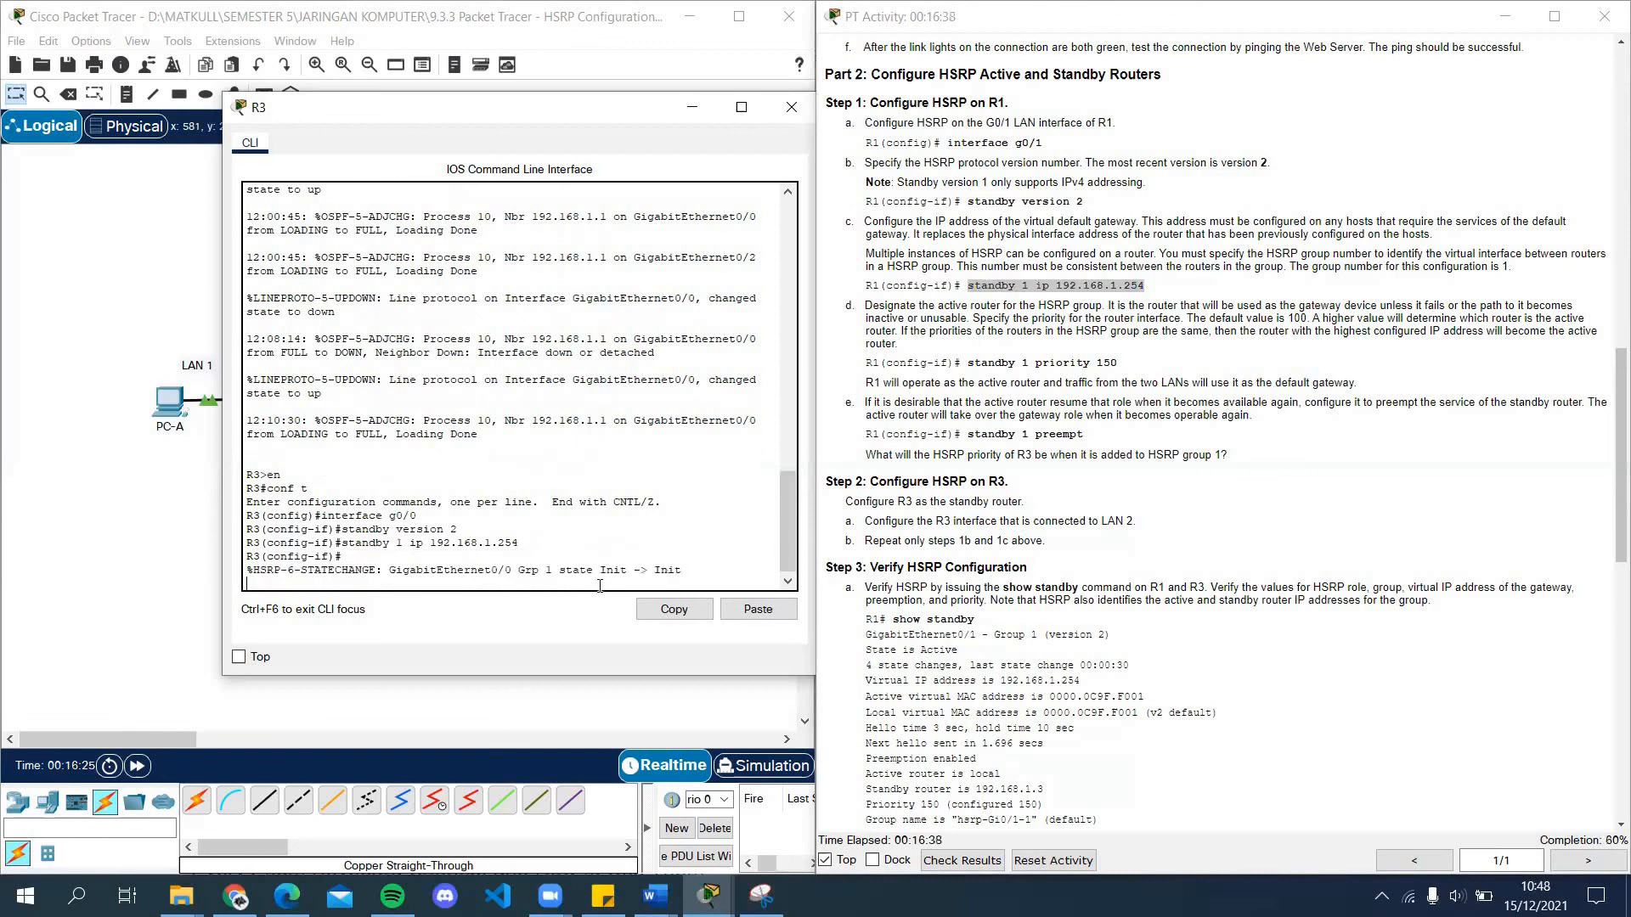
{"action": "key", "text": "Return"}
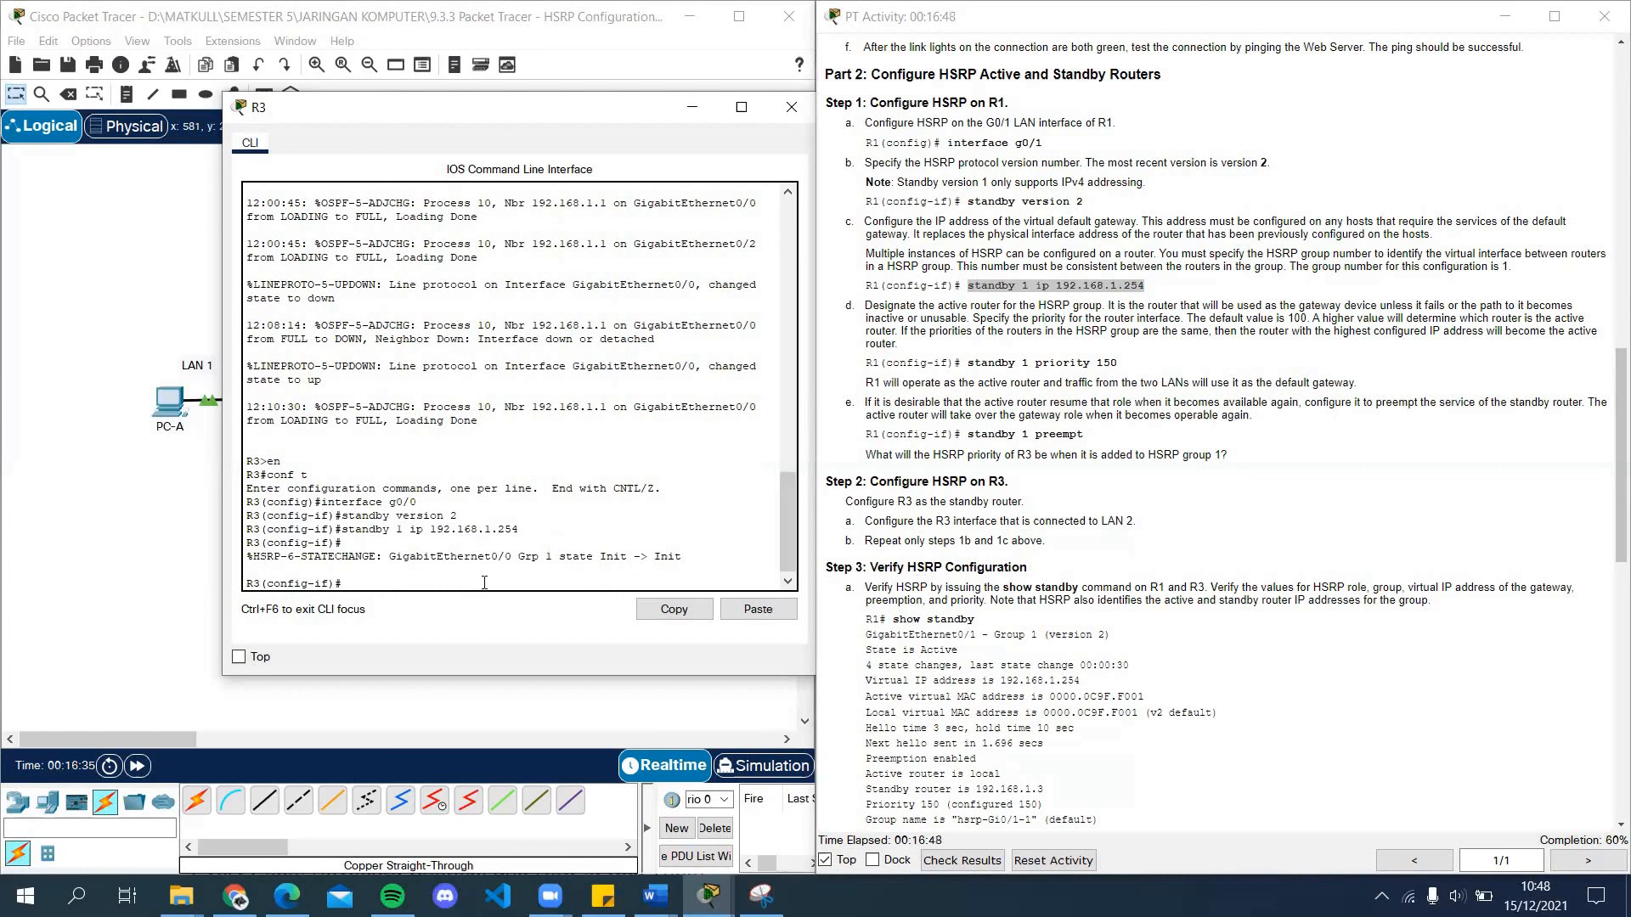
Step: Recheck the HSRP configuration steps and examine the expected show standby output for R1 and R3
{"action": "scroll", "coordinate": [1099, 598], "scroll_direction": "down", "scroll_amount": 2}
{"action": "scroll", "coordinate": [1099, 599], "scroll_direction": "down", "scroll_amount": 1}
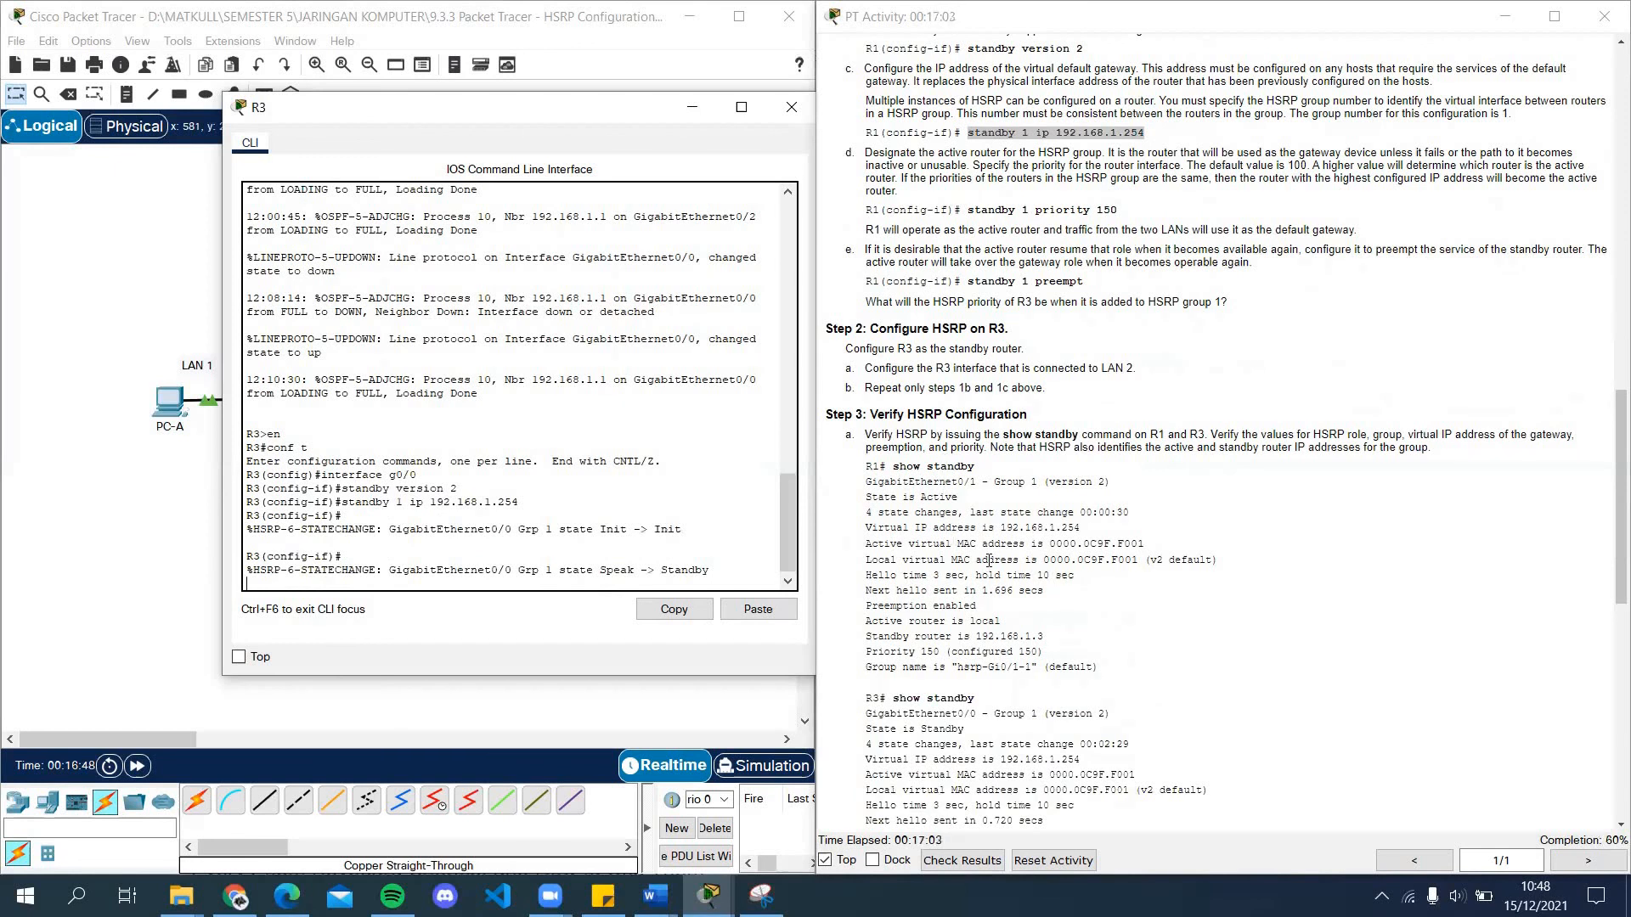
{"action": "scroll", "coordinate": [994, 531], "scroll_direction": "up", "scroll_amount": 3}
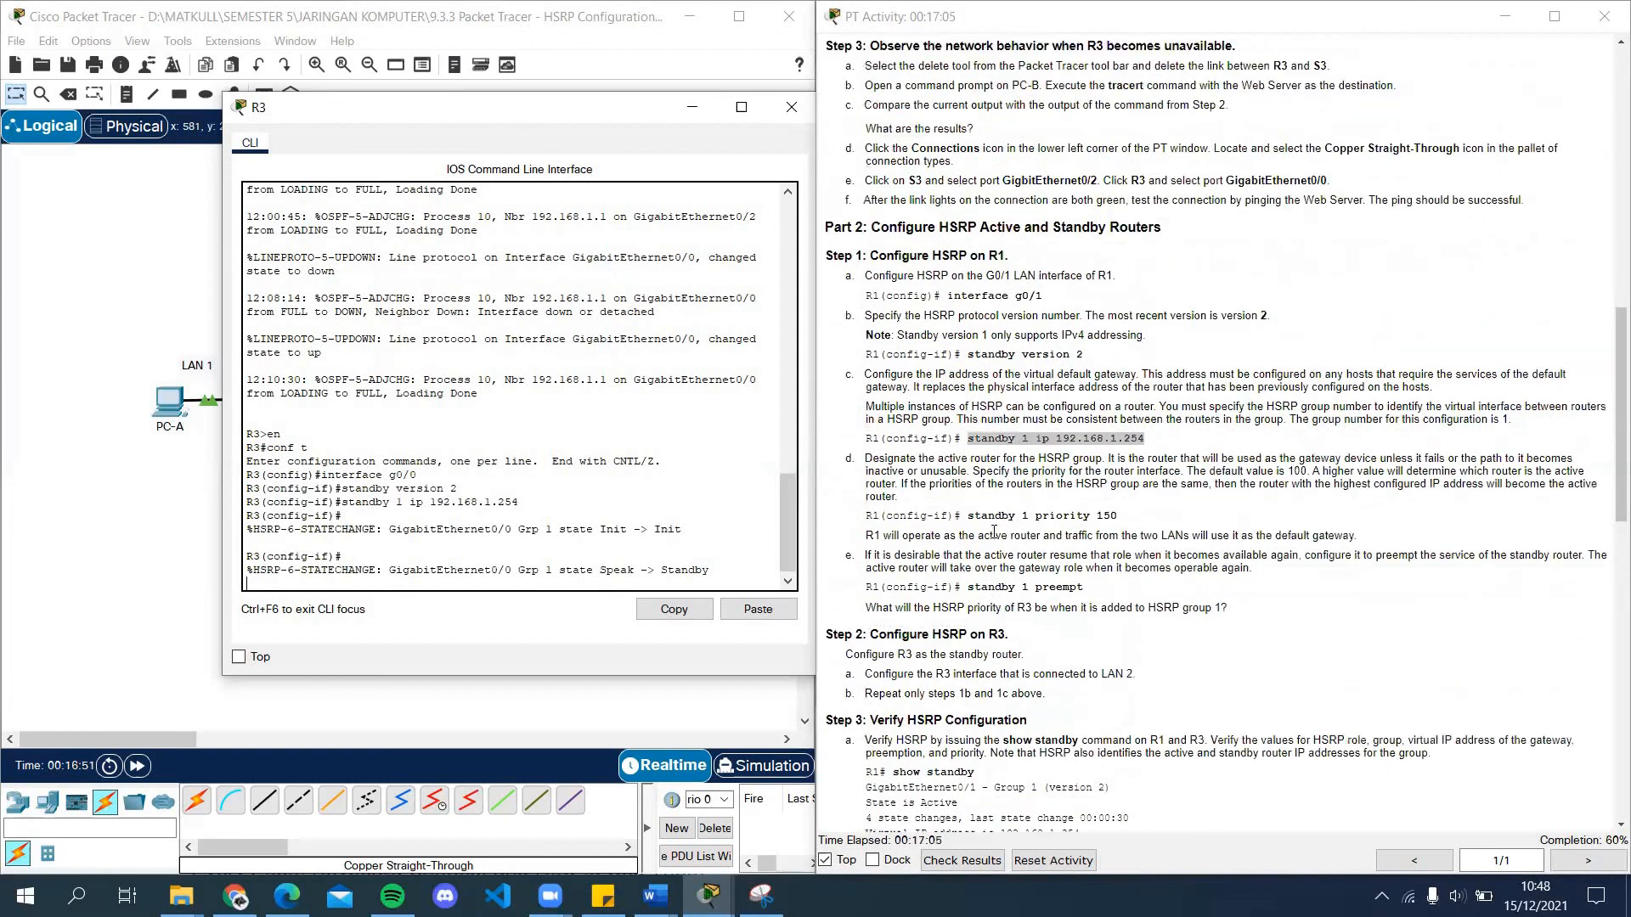
{"action": "left_click", "coordinate": [898, 375]}
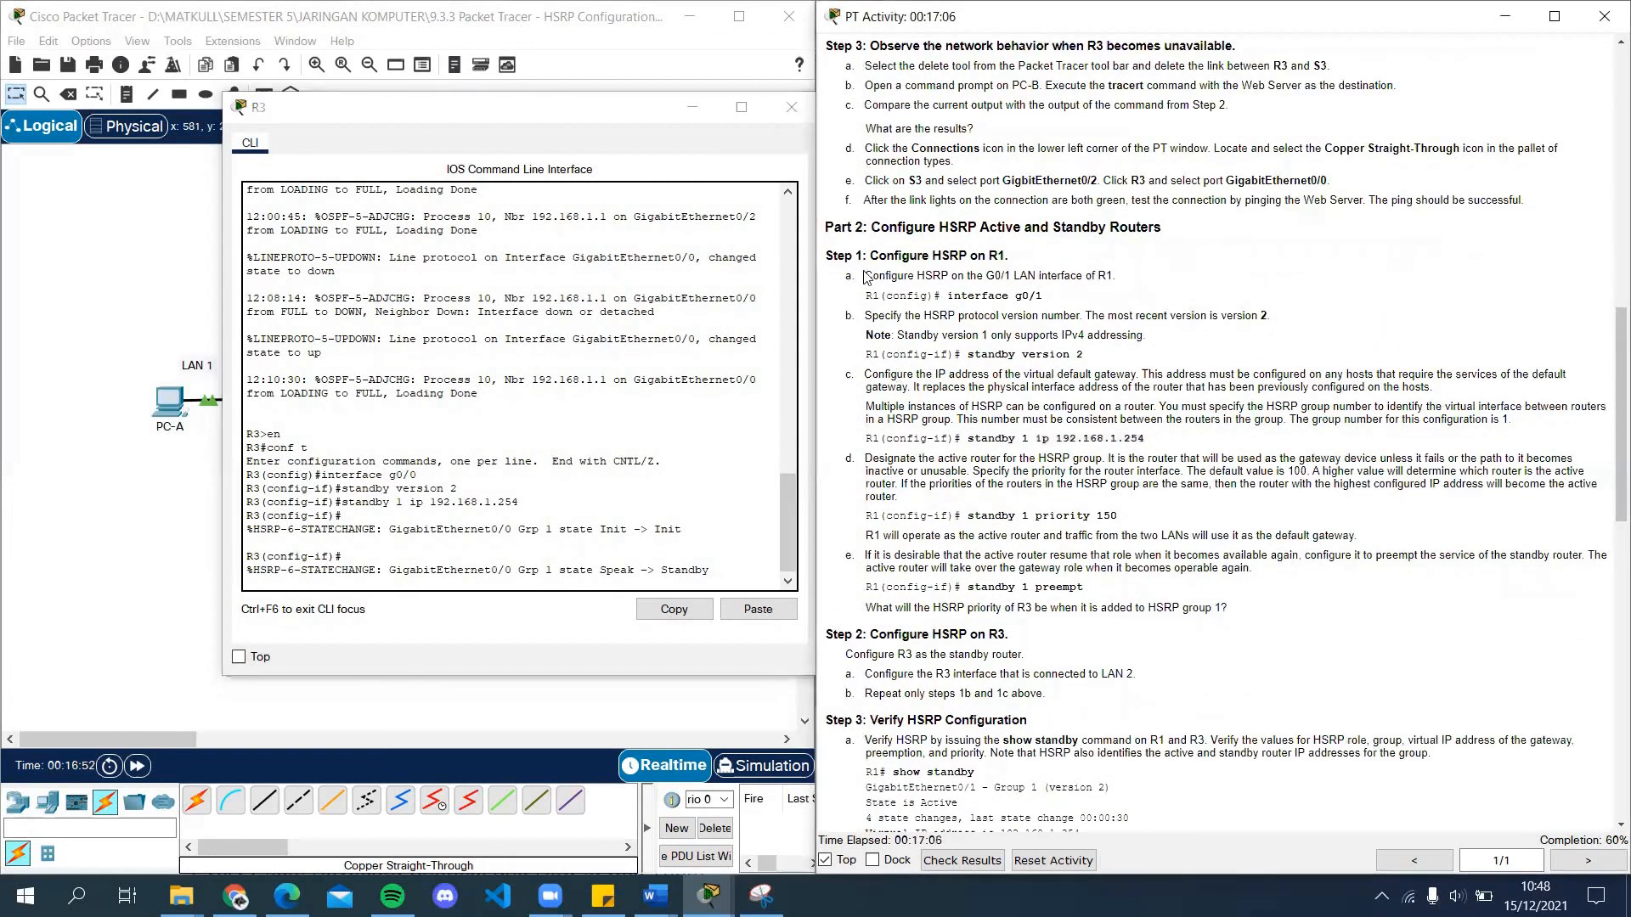
{"action": "scroll", "coordinate": [964, 416], "scroll_direction": "down", "scroll_amount": 3}
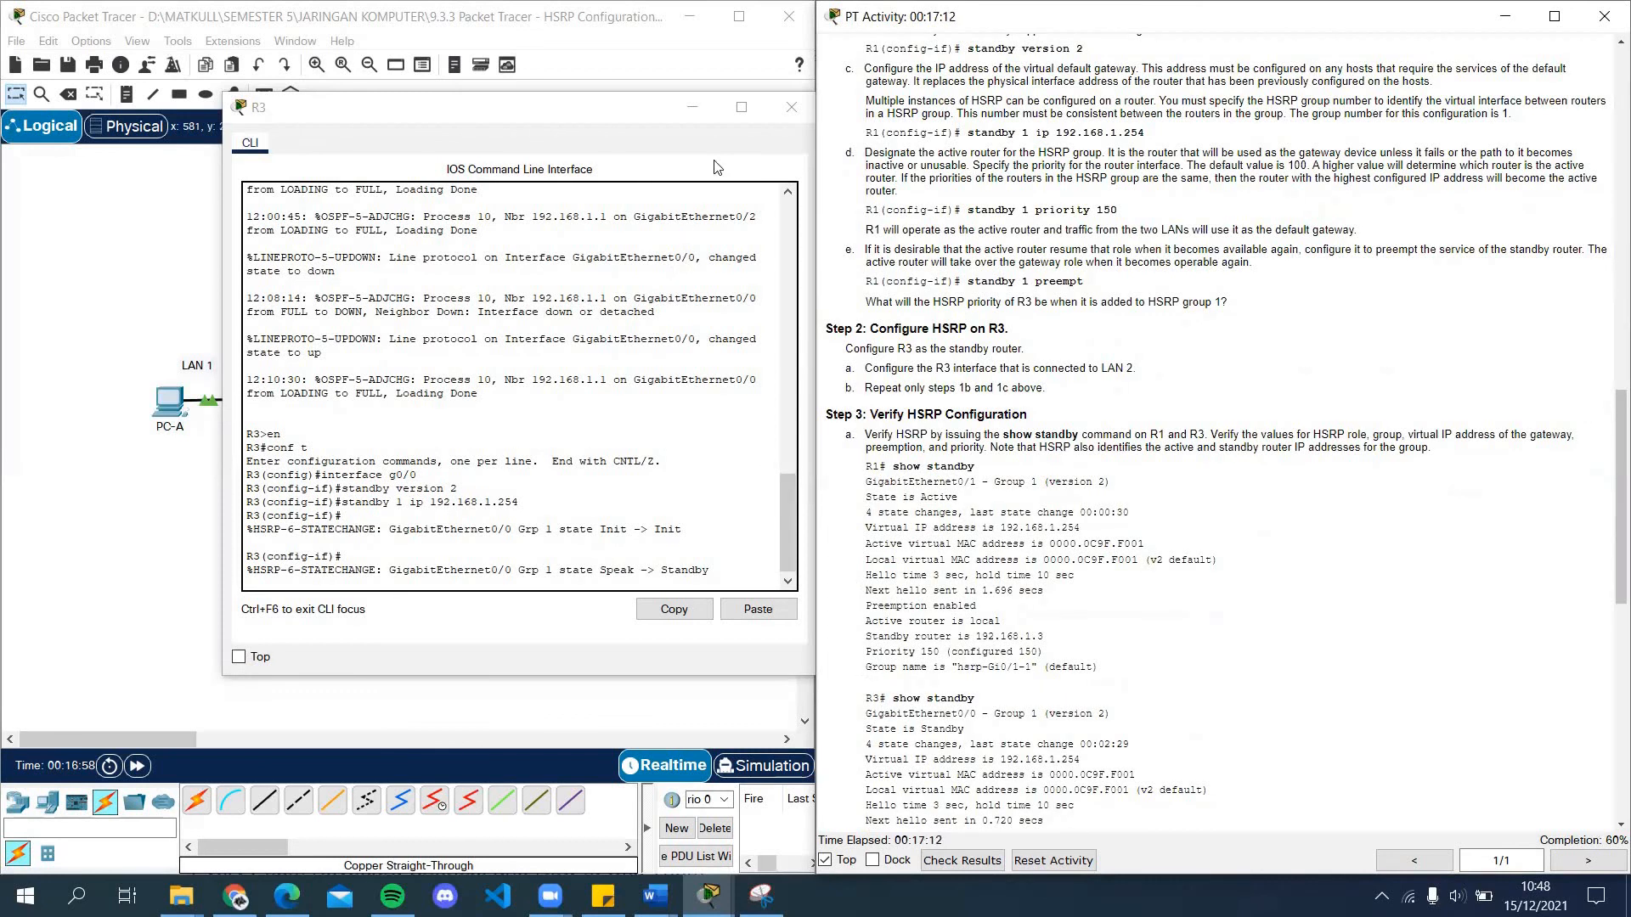
Step: Switch from R3 to R1's CLI and return it to privileged EXEC mode by running ex twice
{"action": "left_click", "coordinate": [692, 107]}
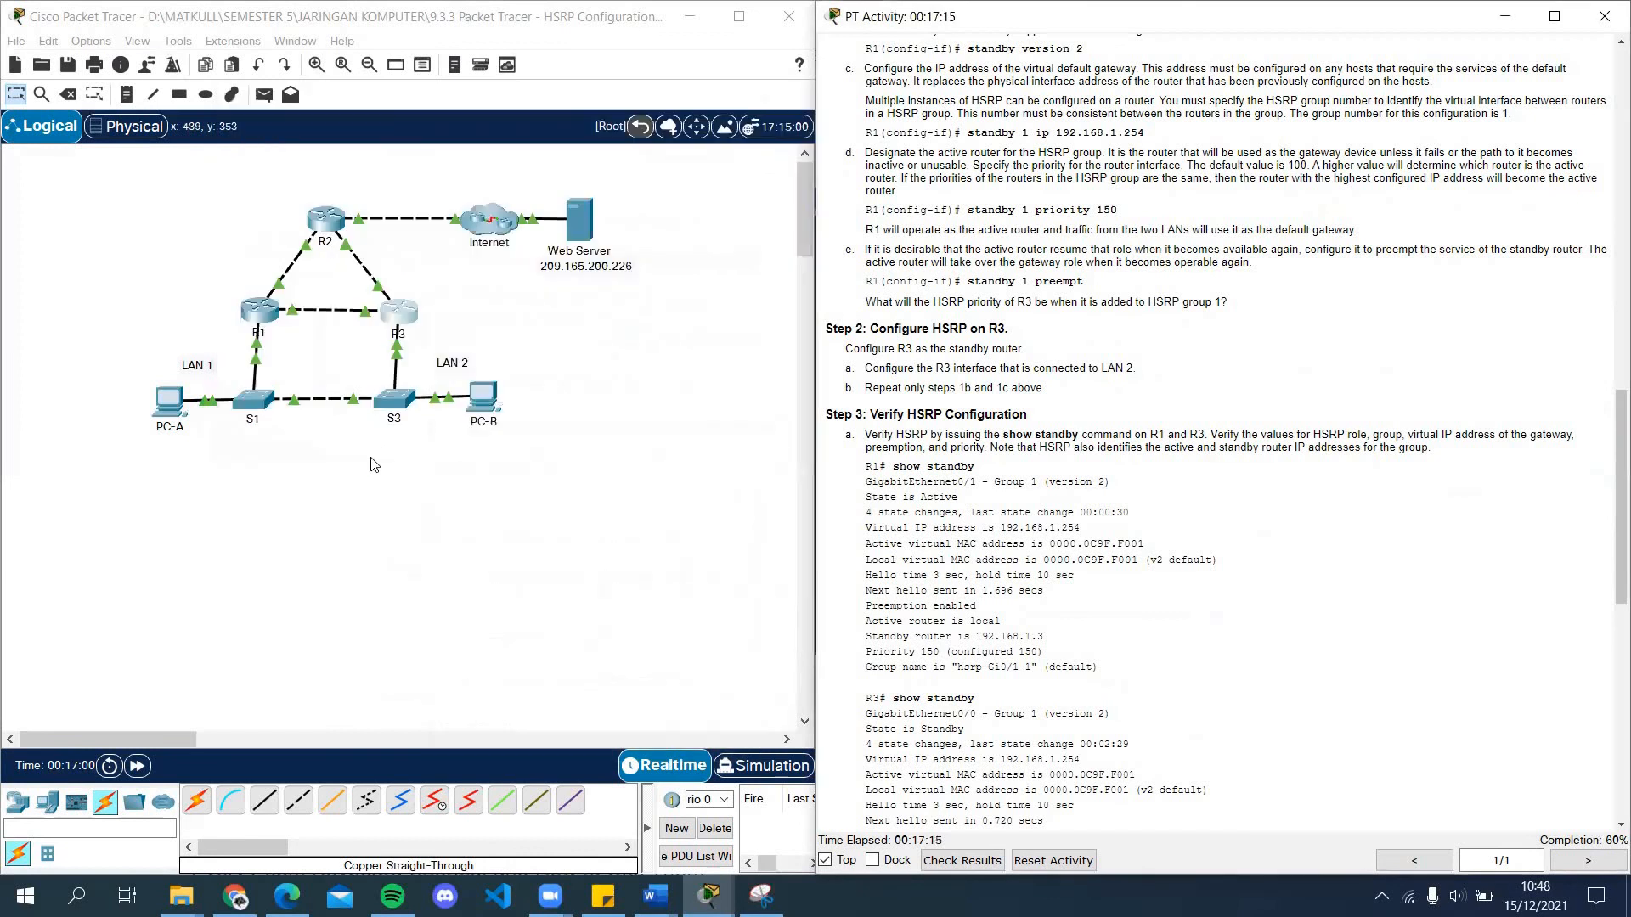
{"action": "left_click", "coordinate": [259, 330]}
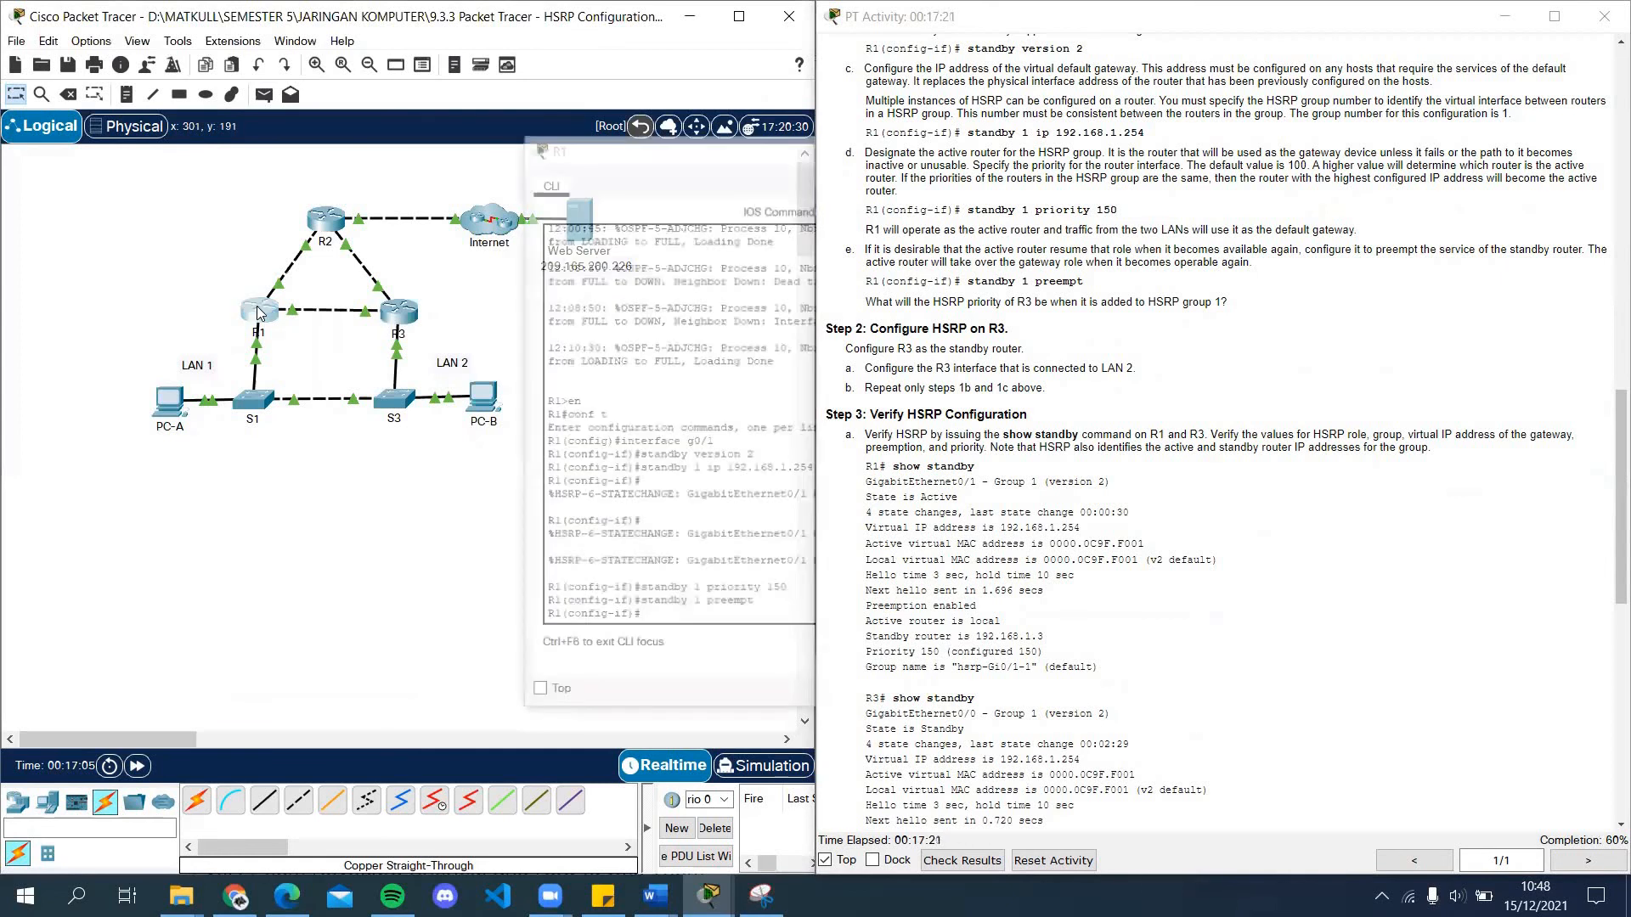
{"action": "left_click", "coordinate": [272, 319]}
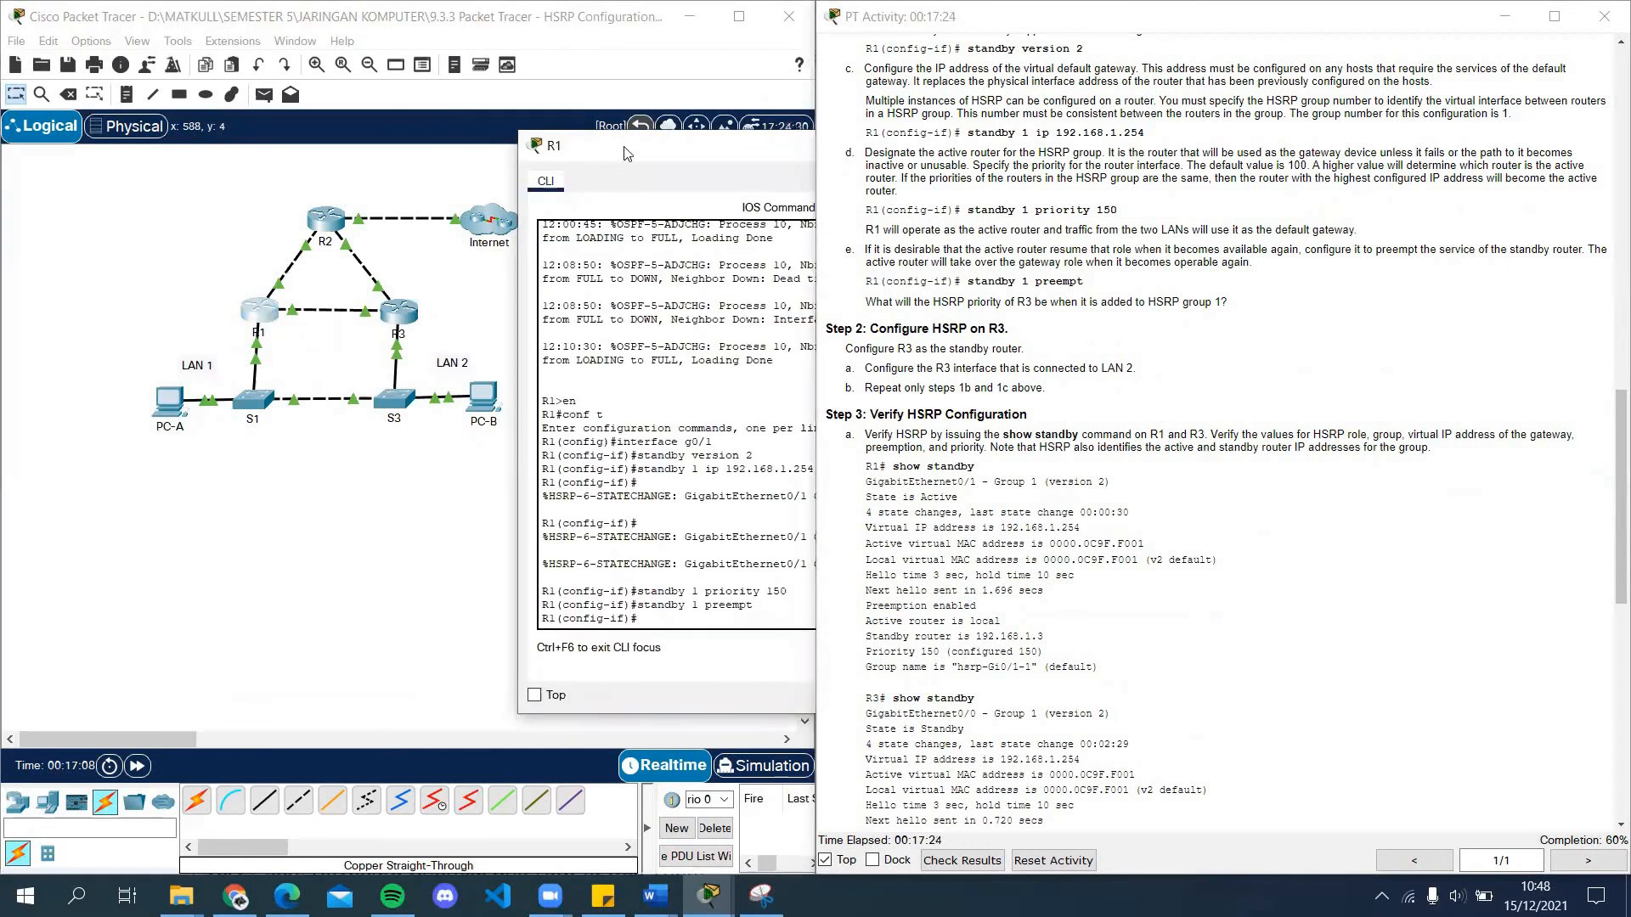
{"action": "left_click_drag", "start_coordinate": [625, 153], "coordinate": [458, 92]}
{"action": "type", "text": "ex"}
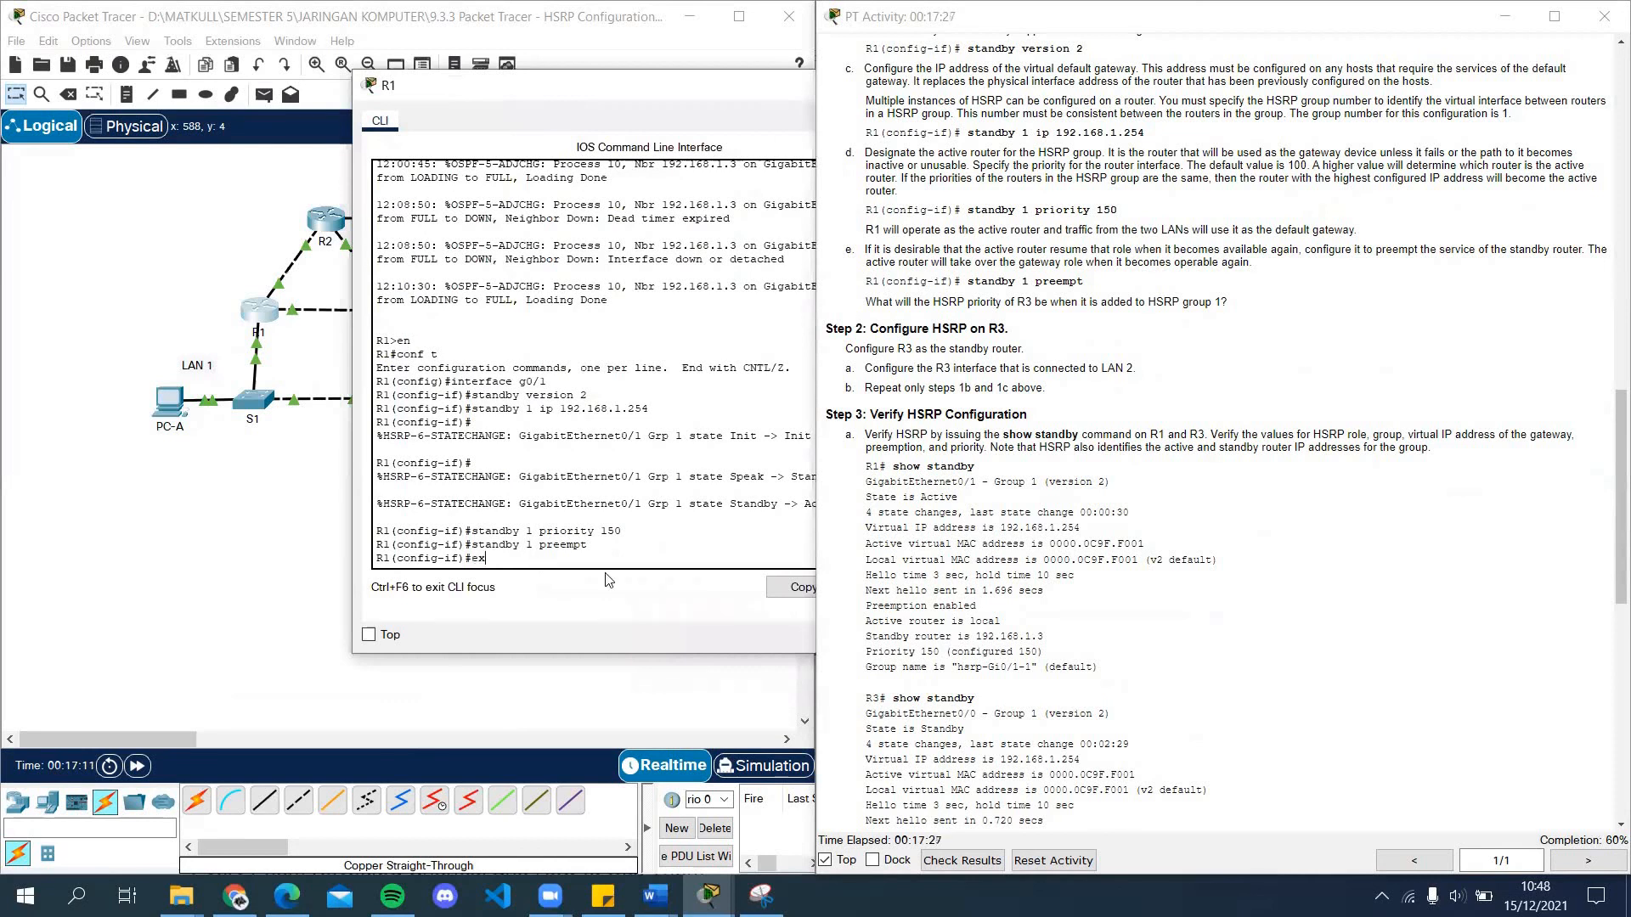
{"action": "key", "text": "Return"}
{"action": "type", "text": "ex"}
{"action": "key", "text": "Return"}
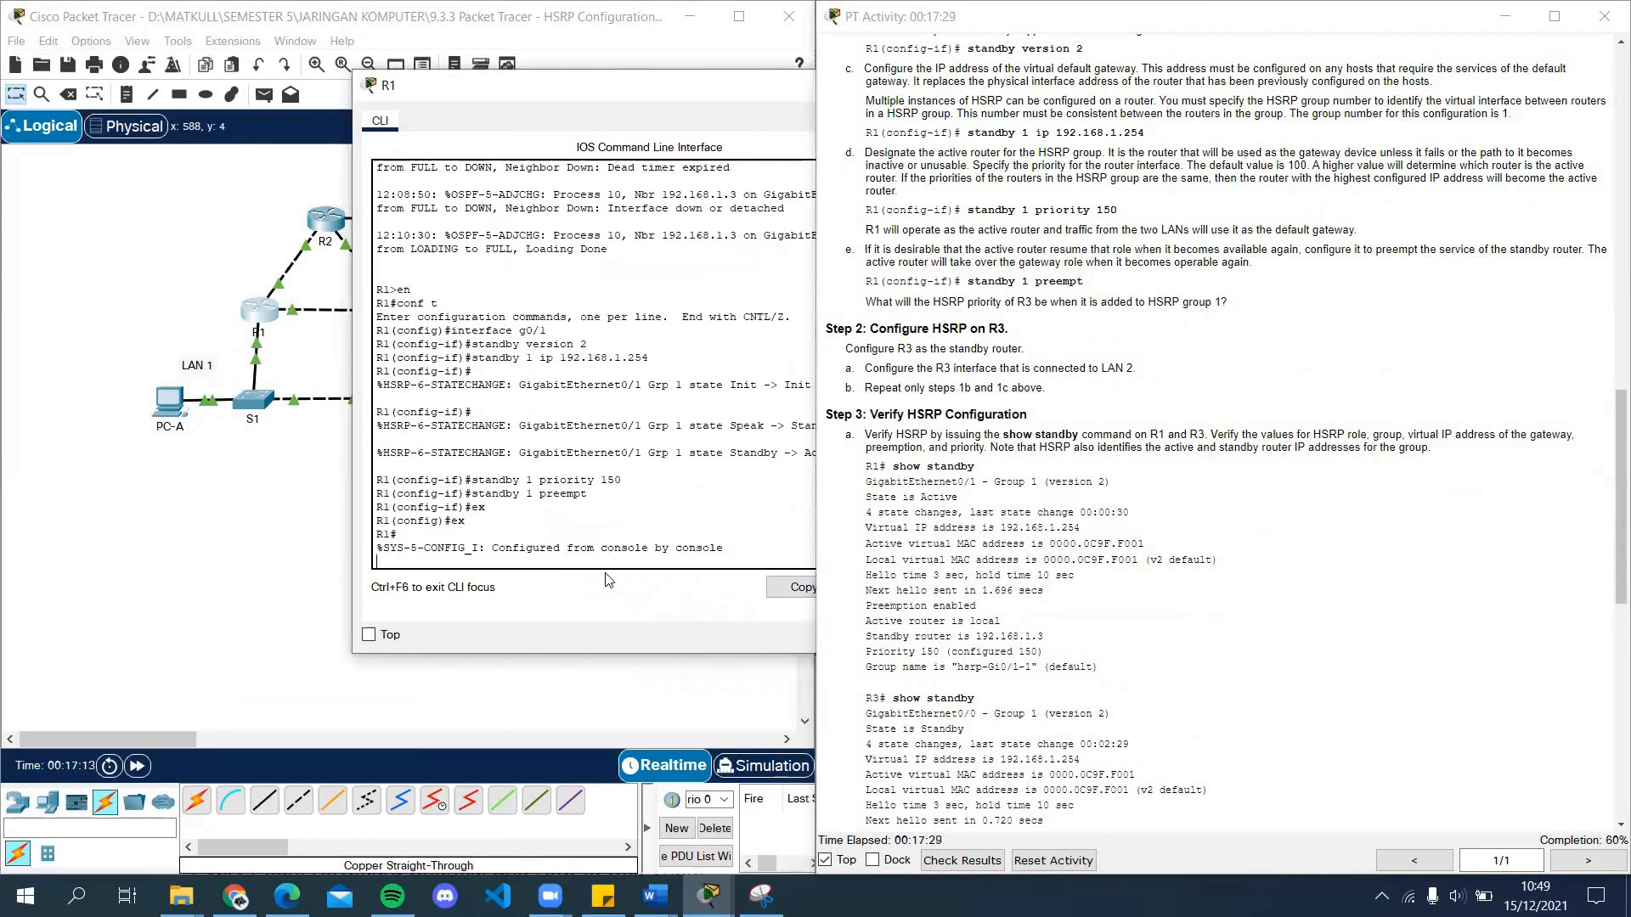
Step: Run show standby on R1 to check its HSRP role, virtual IP address, preemption and priority
{"action": "key", "text": "Return"}
{"action": "type", "text": "sh"}
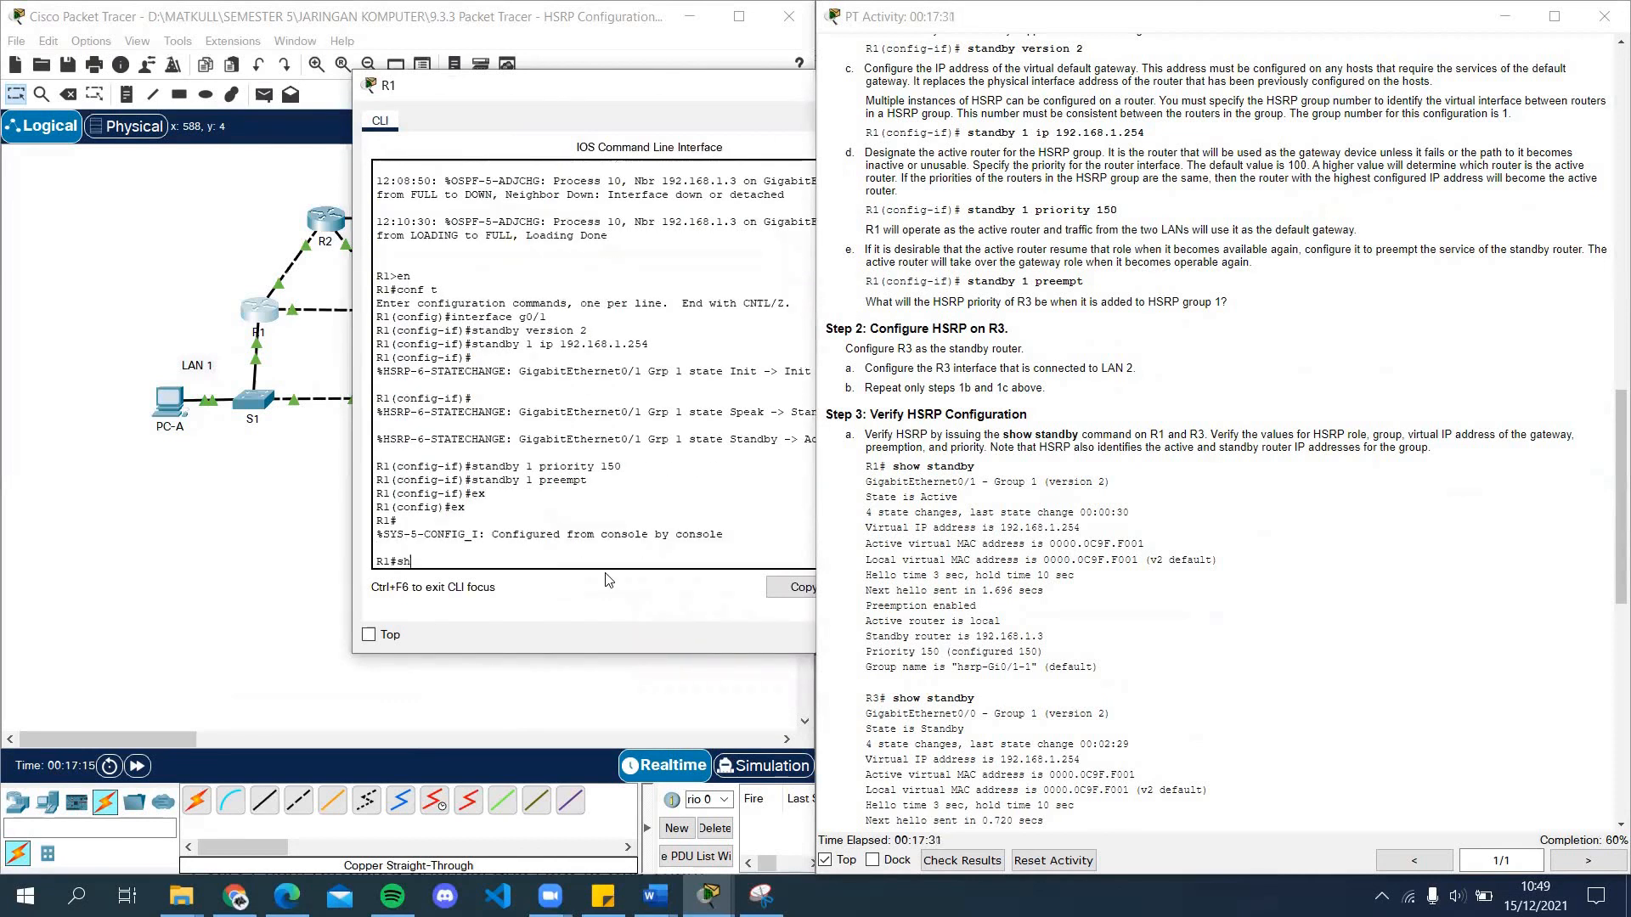
{"action": "type", "text": "ow standby"}
{"action": "key", "text": "Return"}
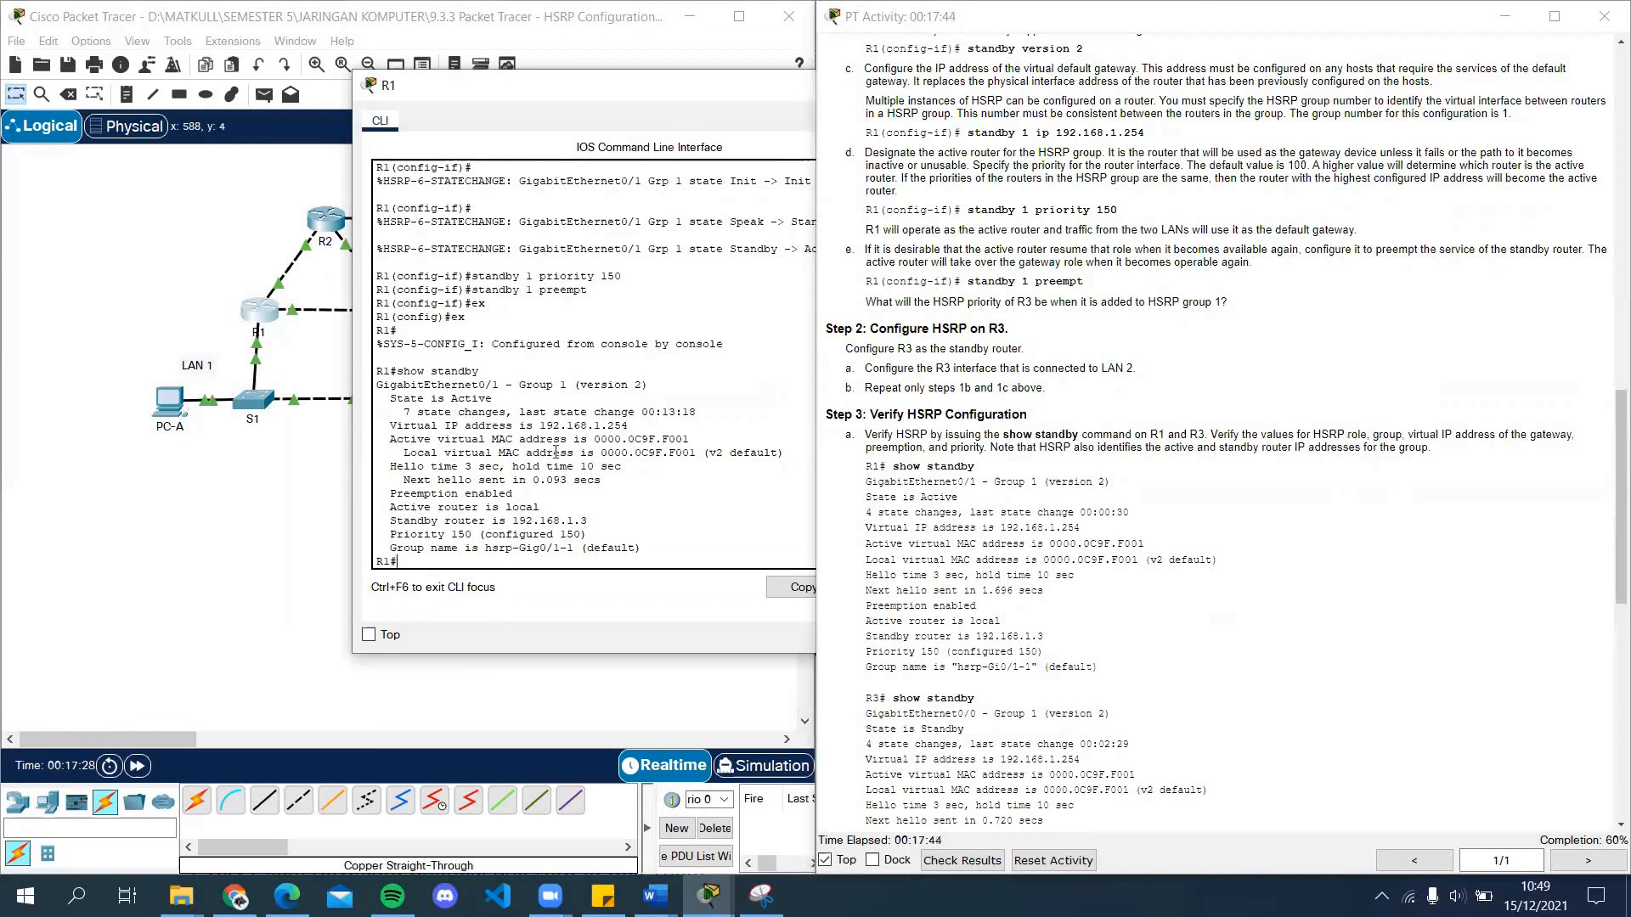
Step: Switch to R3's CLI and return it to privileged EXEC mode by running ex twice
{"action": "left_click_drag", "start_coordinate": [621, 95], "coordinate": [236, 180]}
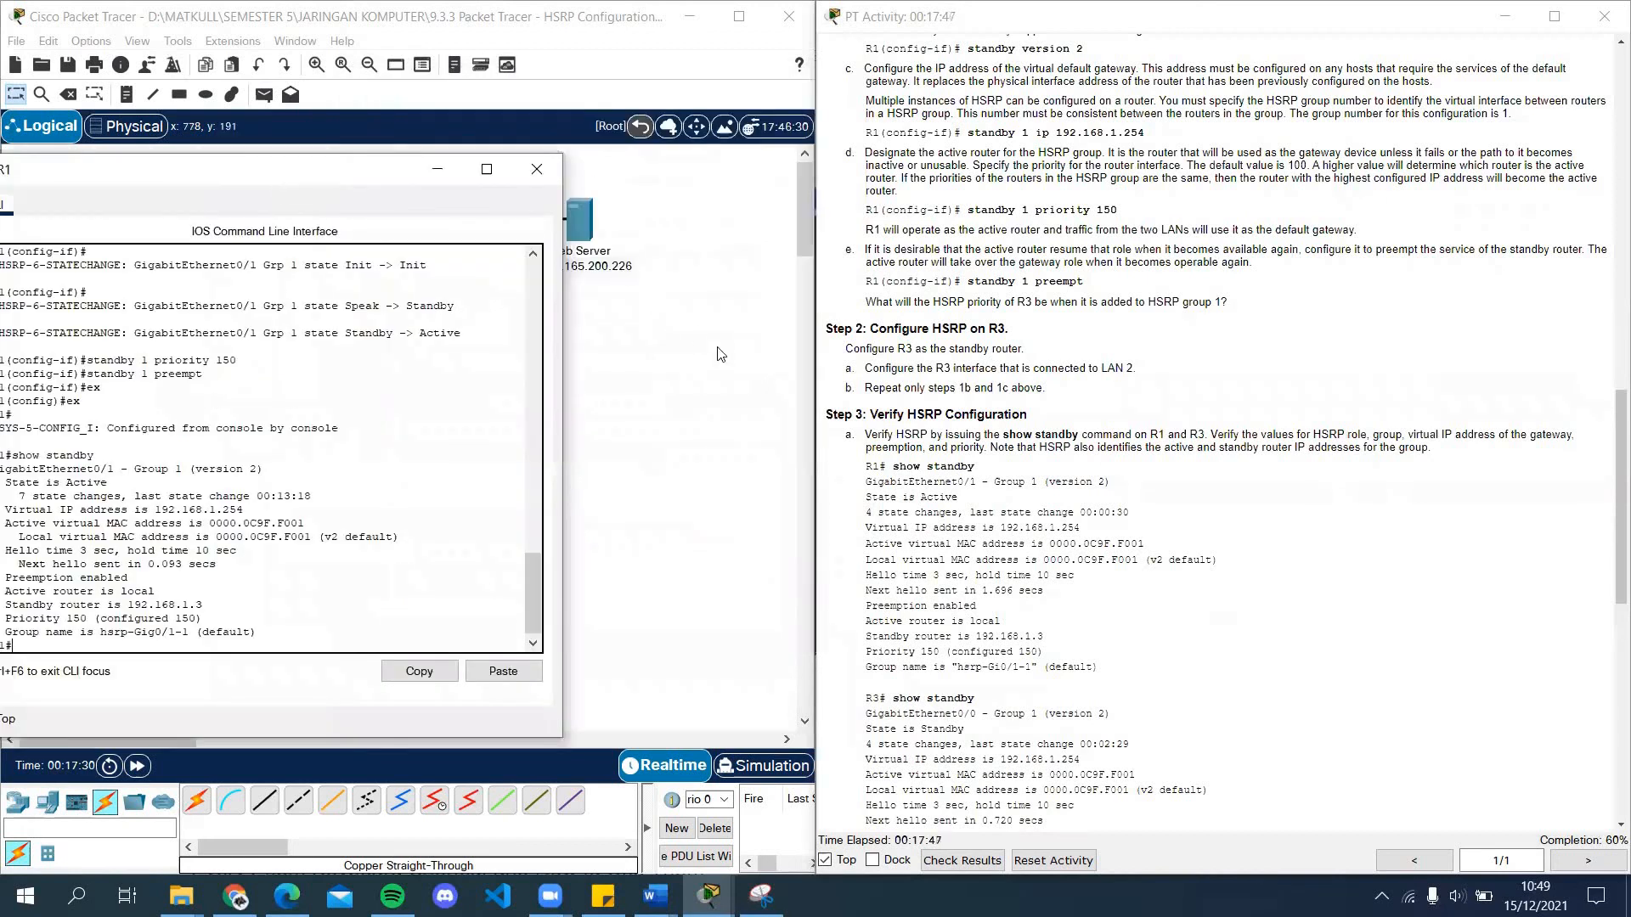
{"action": "left_click", "coordinate": [744, 368]}
{"action": "left_click", "coordinate": [402, 316]}
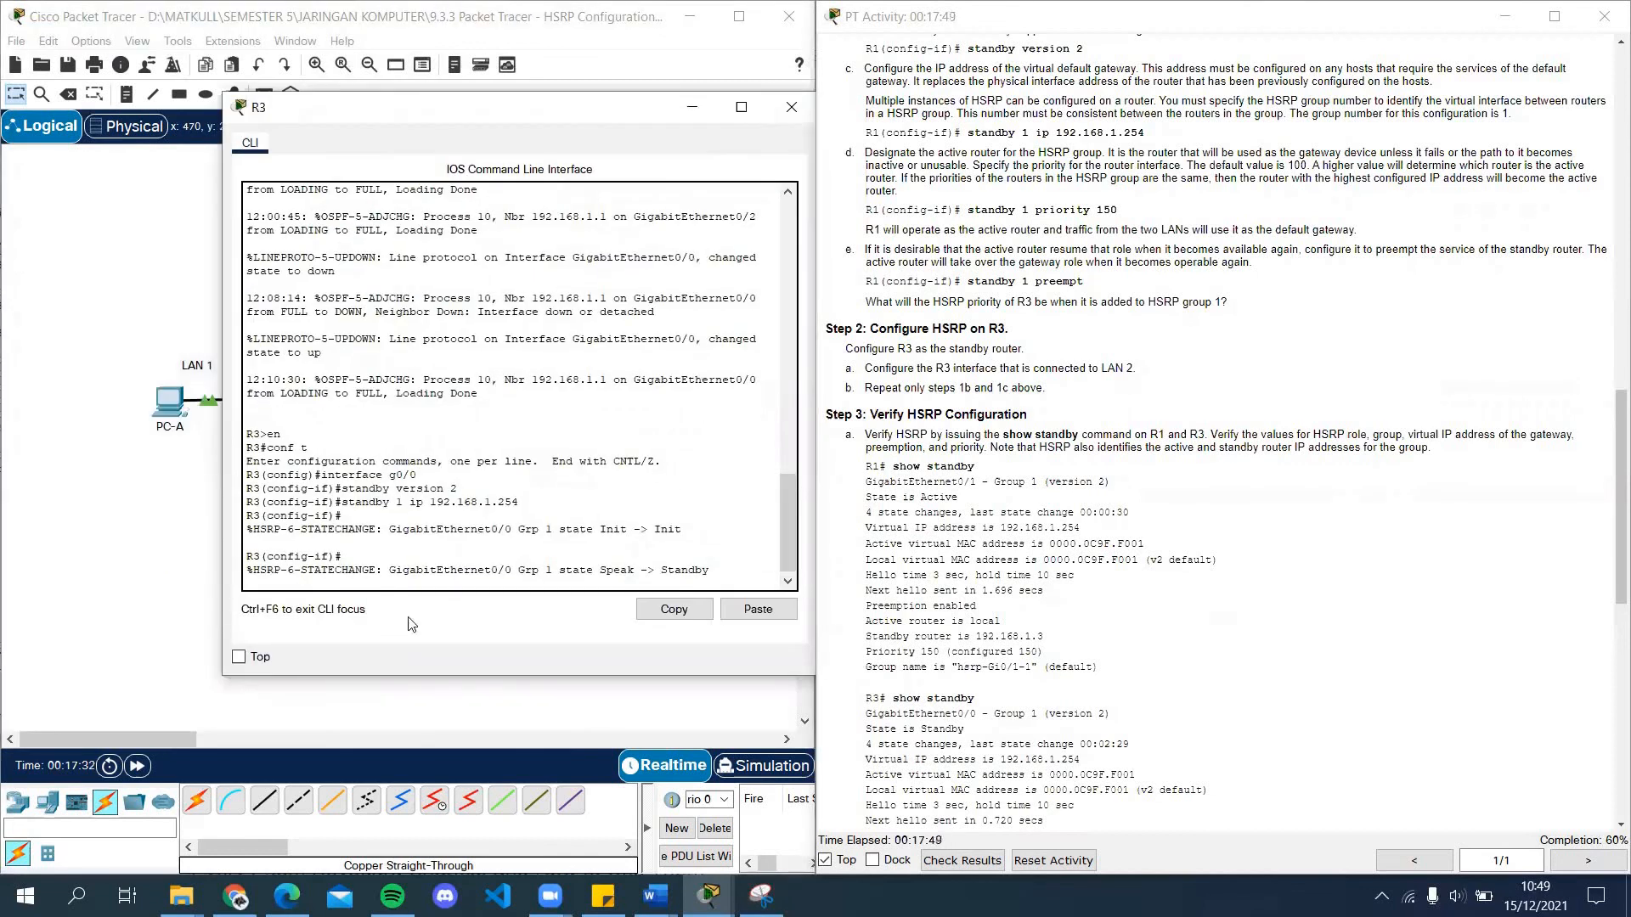
{"action": "key", "text": "Return"}
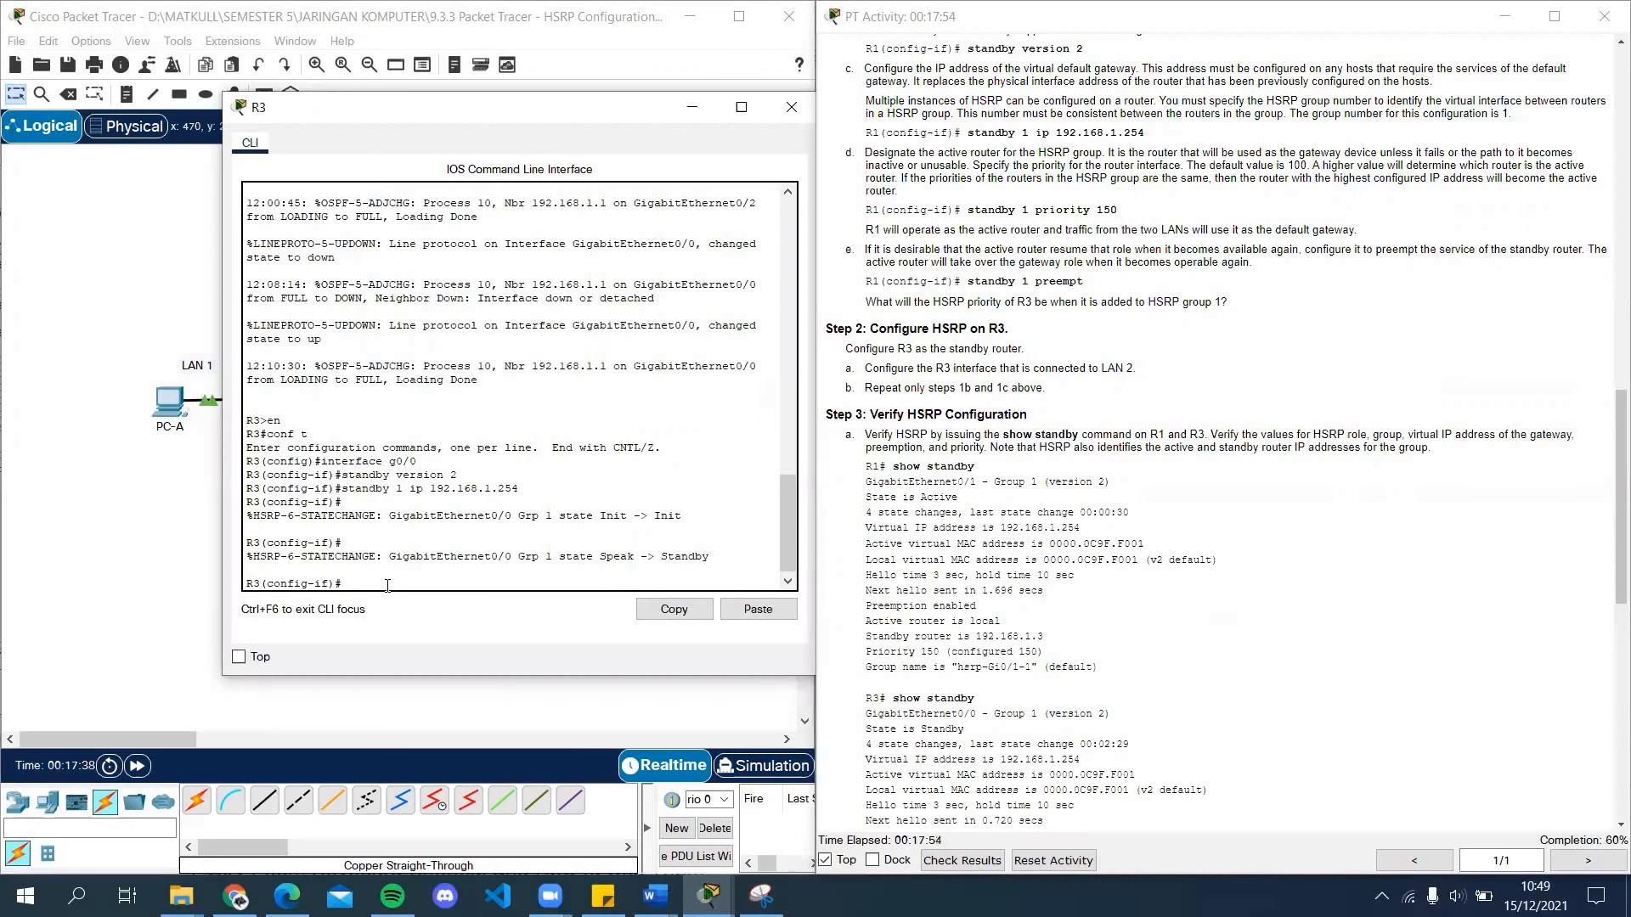
{"action": "type", "text": "ex"}
{"action": "key", "text": "Return"}
{"action": "type", "text": "e"}
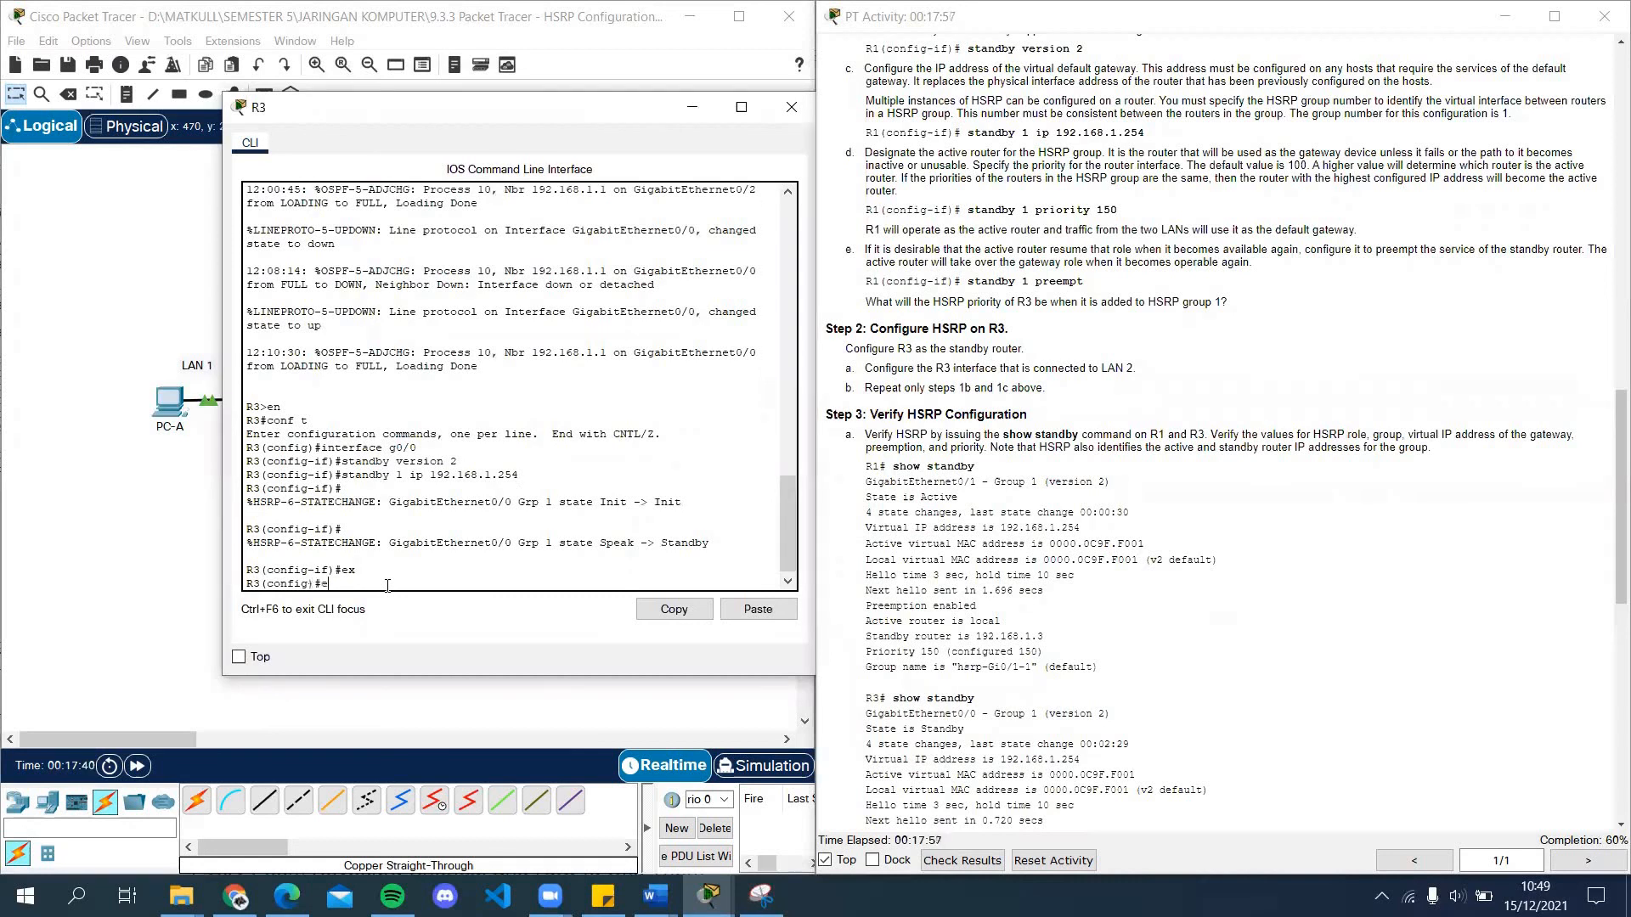
{"action": "type", "text": "x"}
{"action": "key", "text": "Return"}
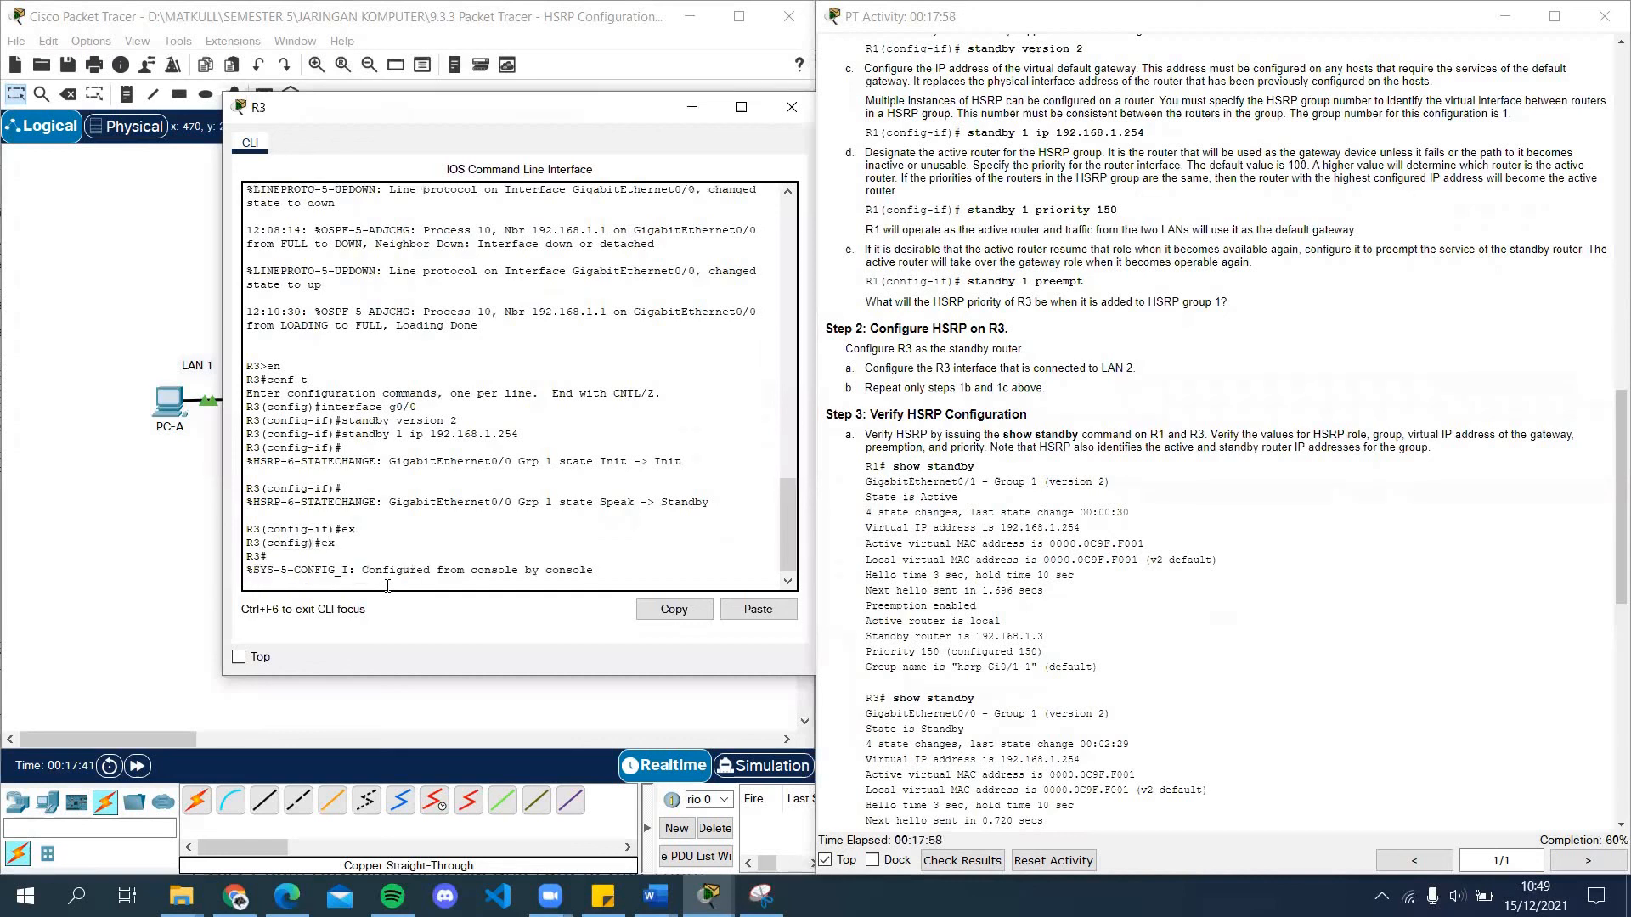
Step: Run show standby on R3 and compare its output with the expected output and questions in the instructions
{"action": "type", "text": "sho"}
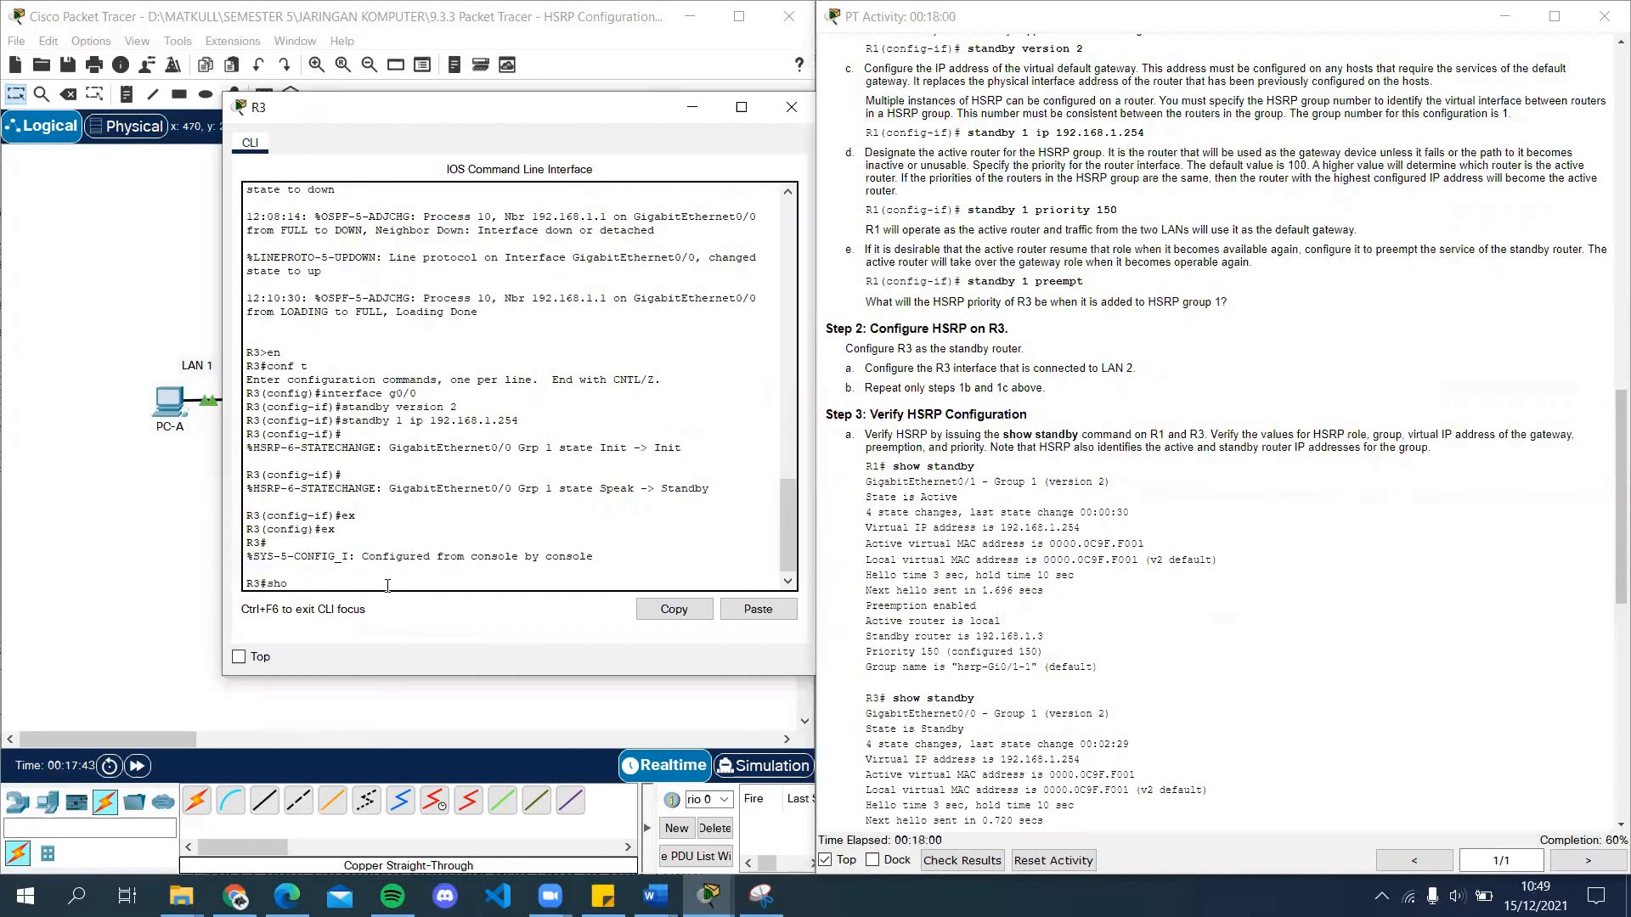
{"action": "type", "text": "w standby"}
{"action": "key", "text": "Return"}
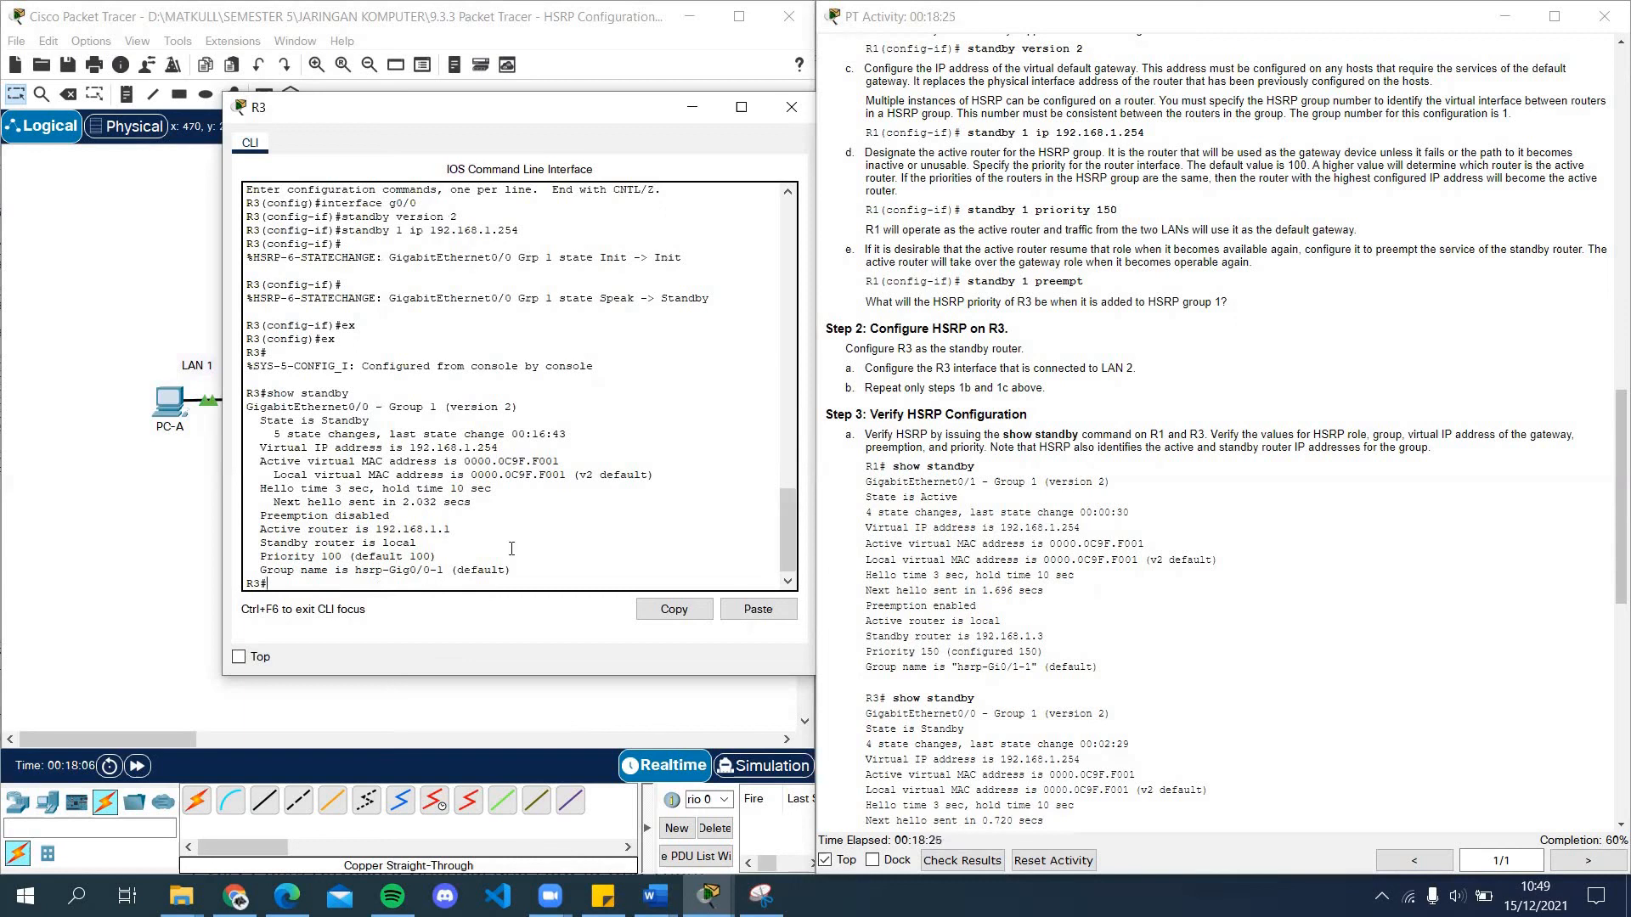
{"action": "scroll", "coordinate": [1019, 650], "scroll_direction": "down", "scroll_amount": 4}
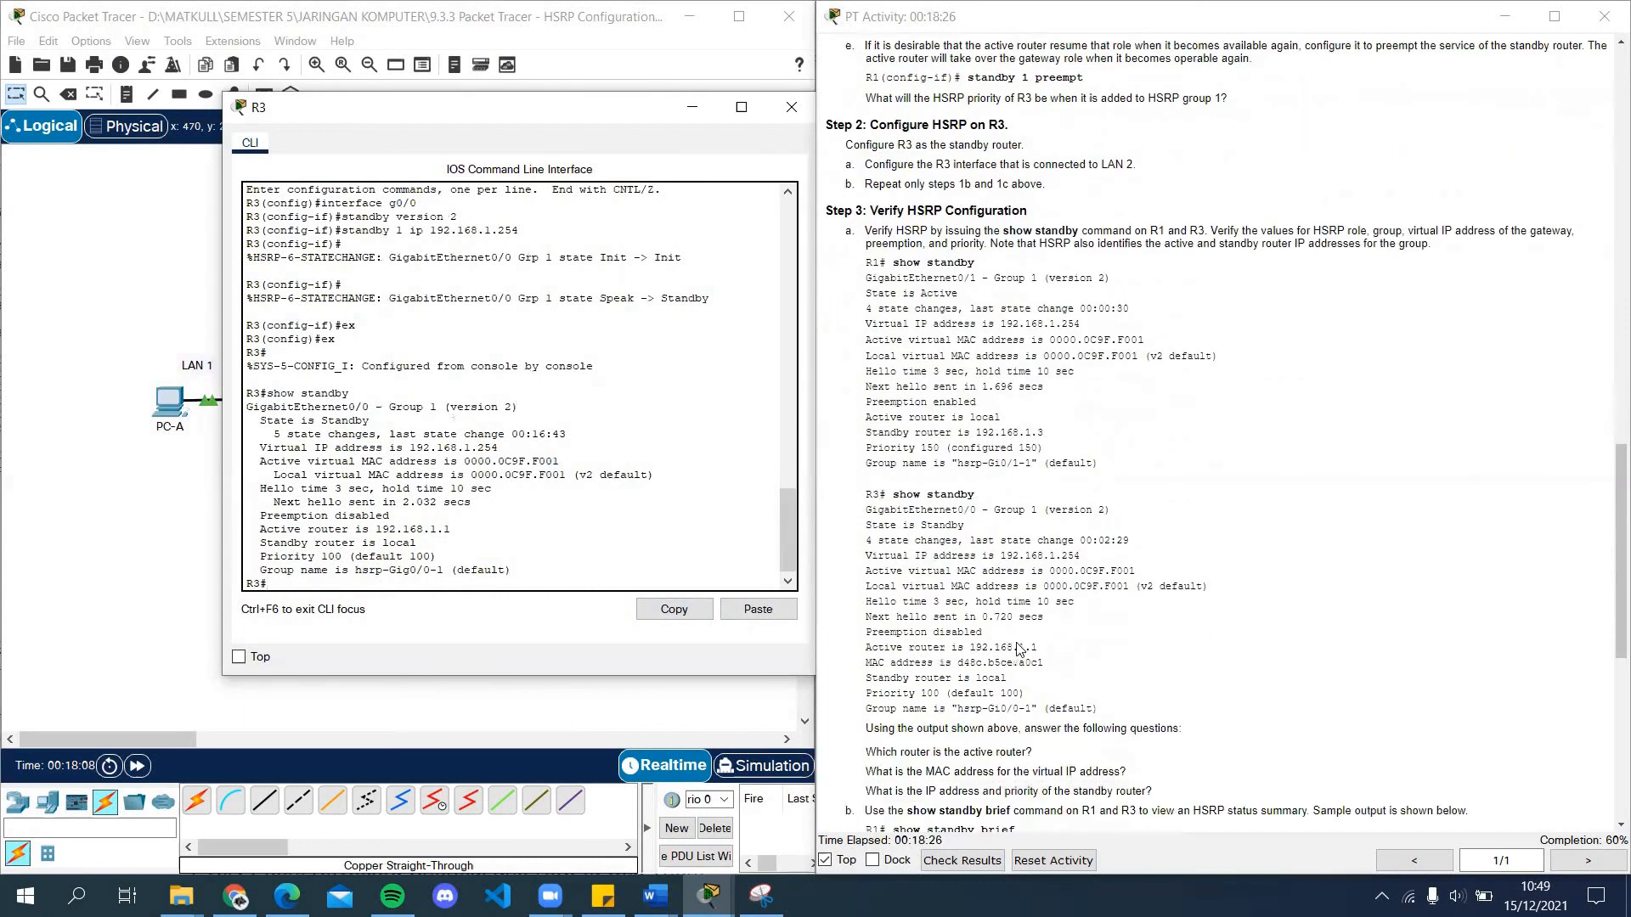
{"action": "scroll", "coordinate": [1019, 650], "scroll_direction": "down", "scroll_amount": 6}
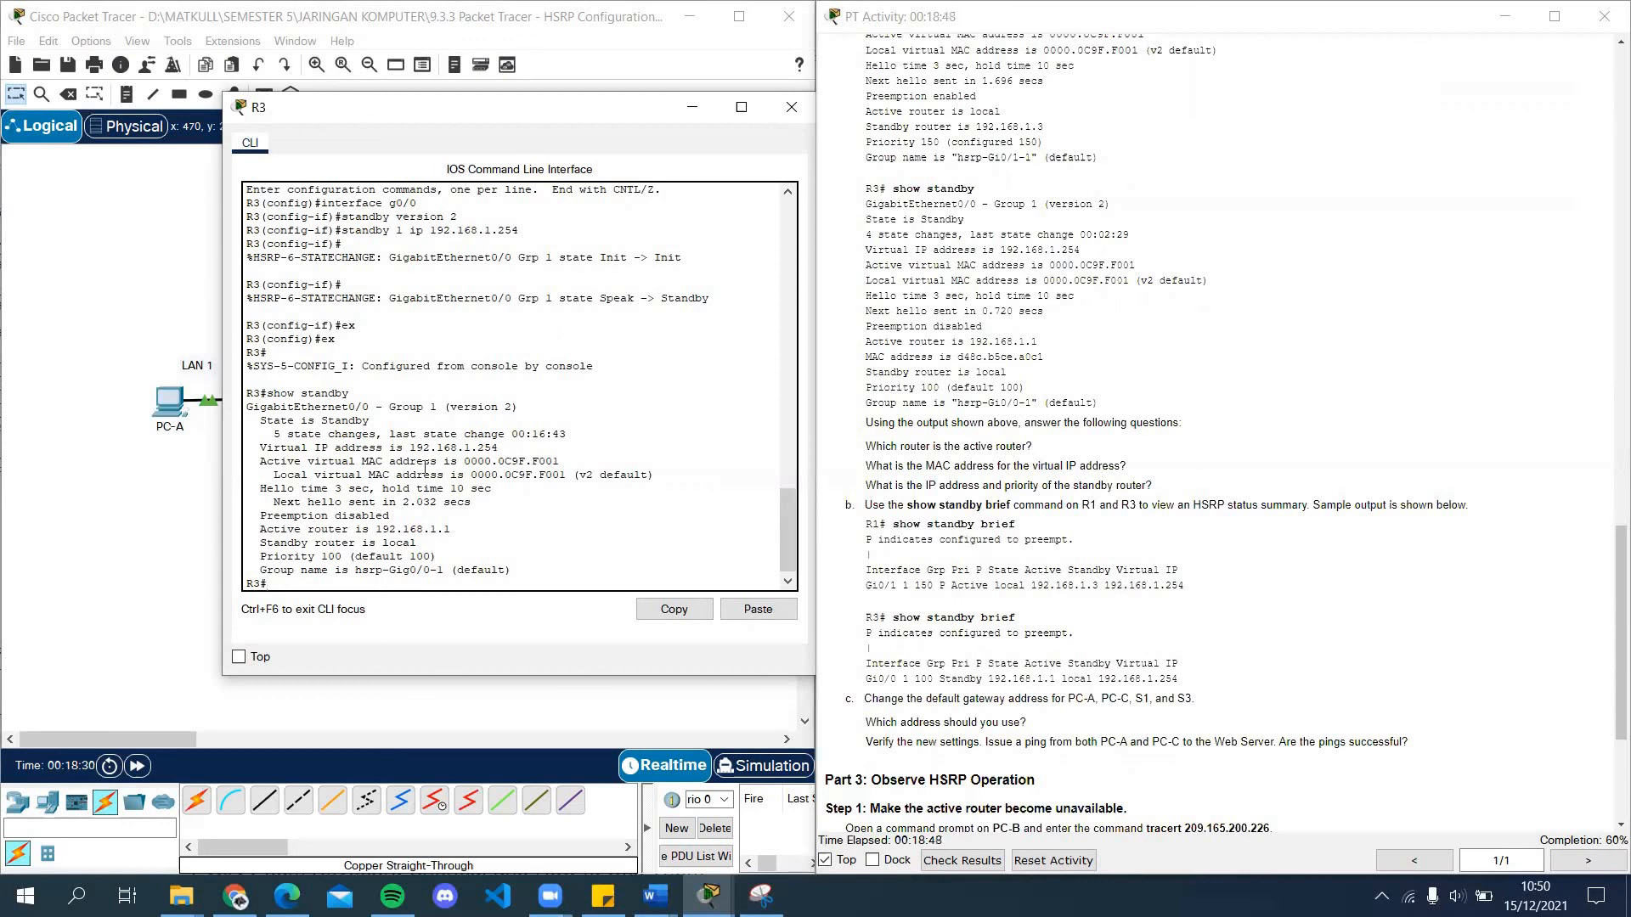
Step: Close R3's CLI, bring R1's CLI back and run show standby brief for its HSRP summary
{"action": "left_click", "coordinate": [791, 107]}
{"action": "left_click", "coordinate": [278, 320]}
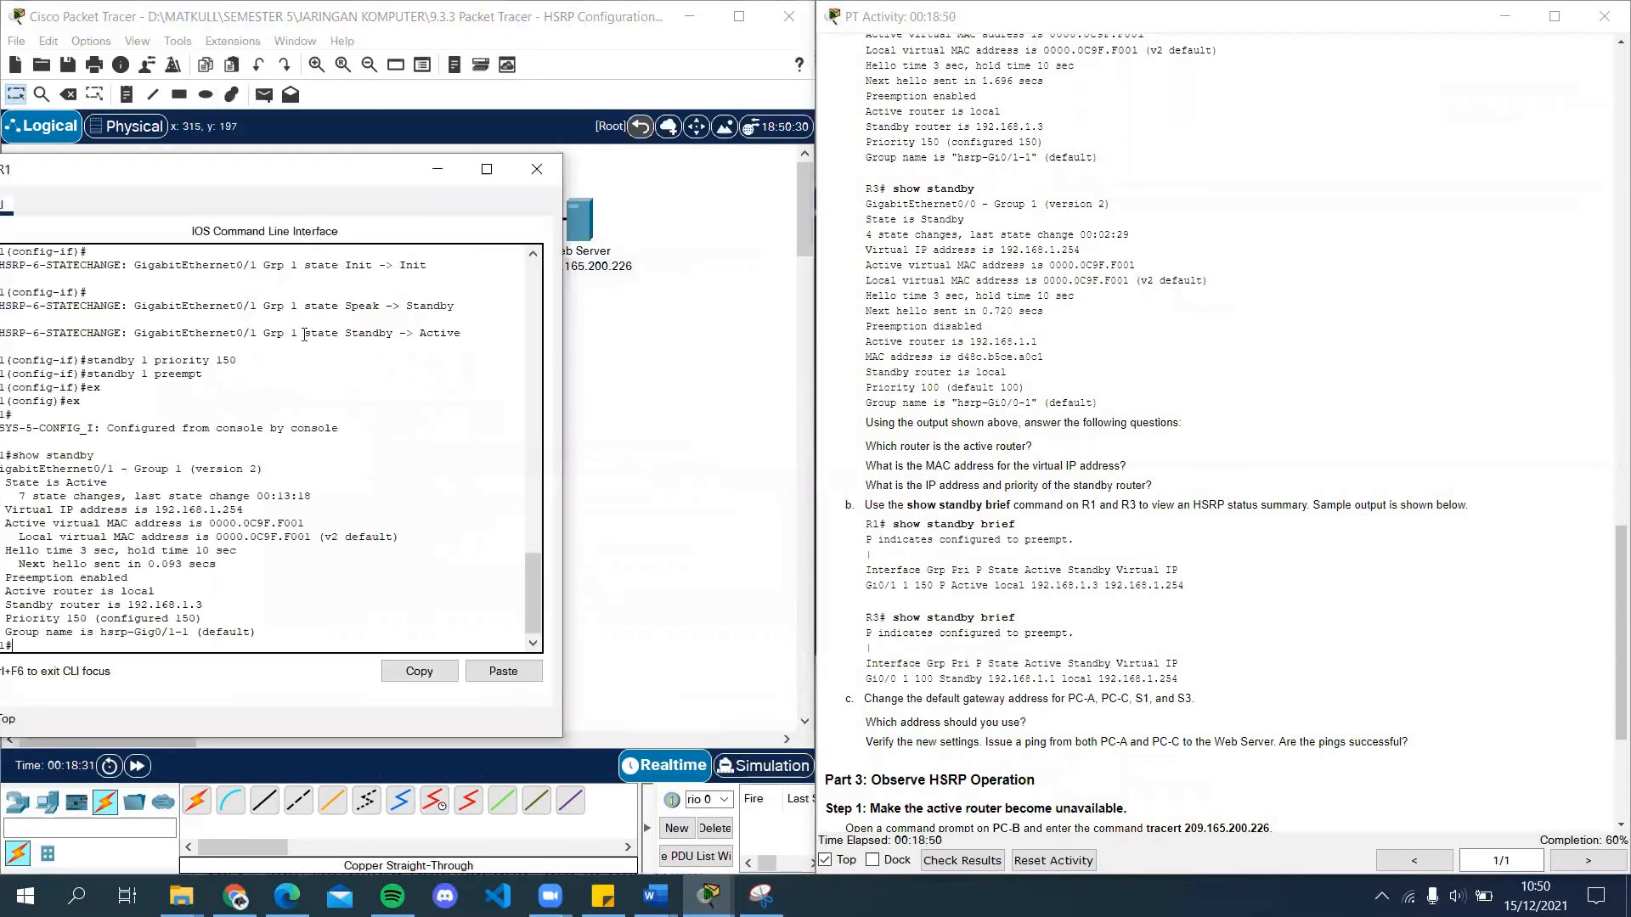
{"action": "left_click_drag", "start_coordinate": [321, 166], "coordinate": [529, 108]}
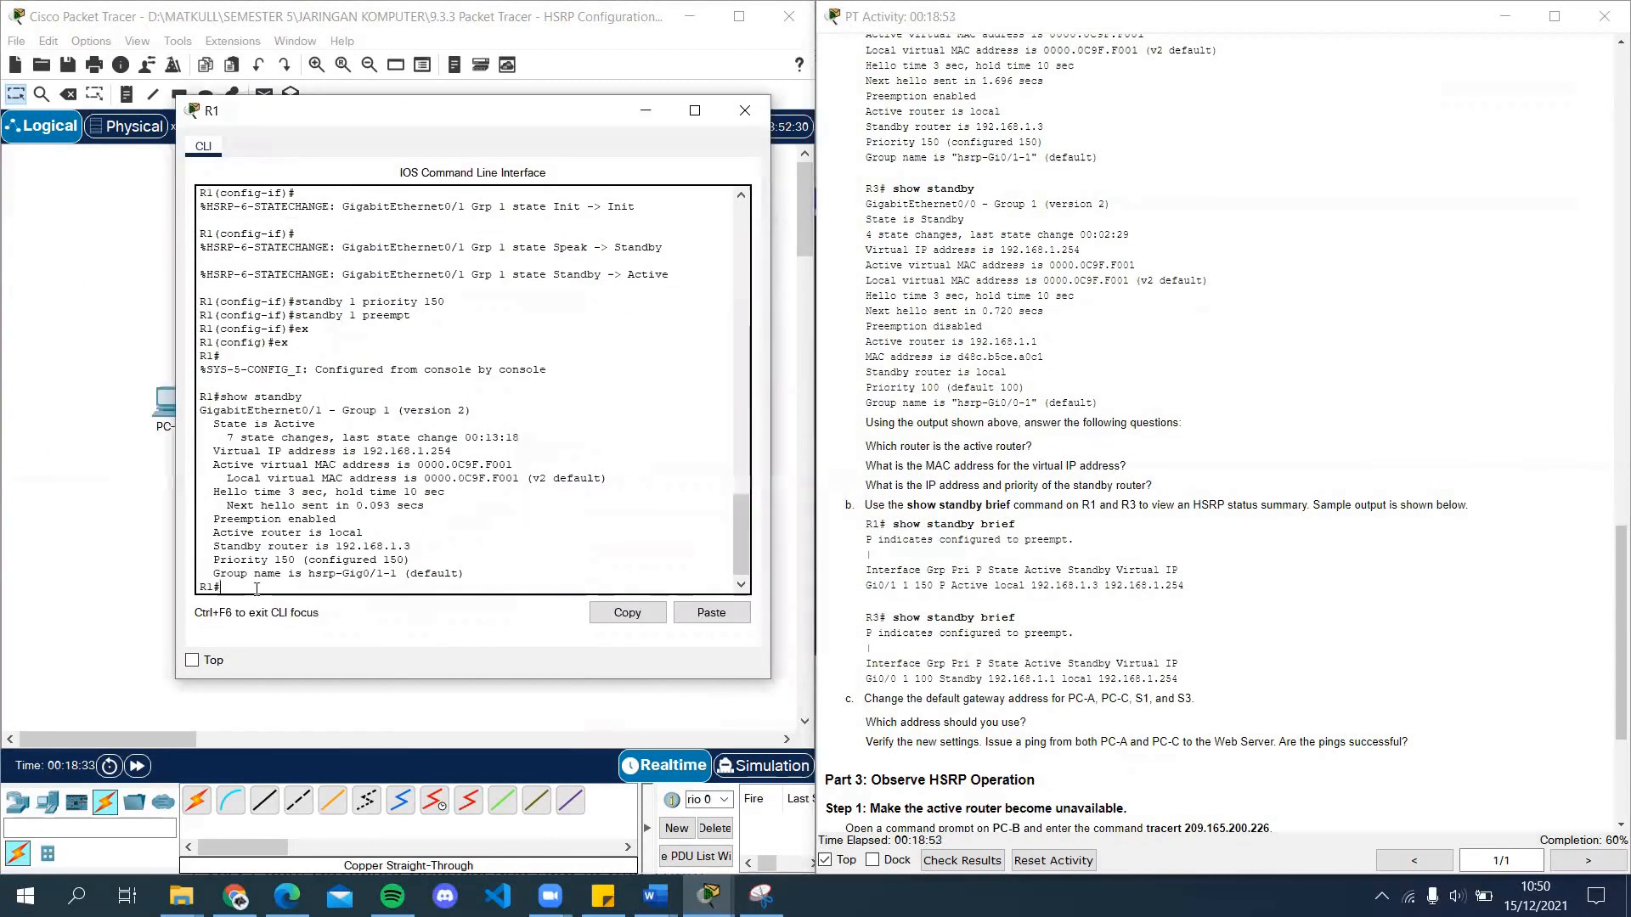
{"action": "type", "text": "show standby brie"}
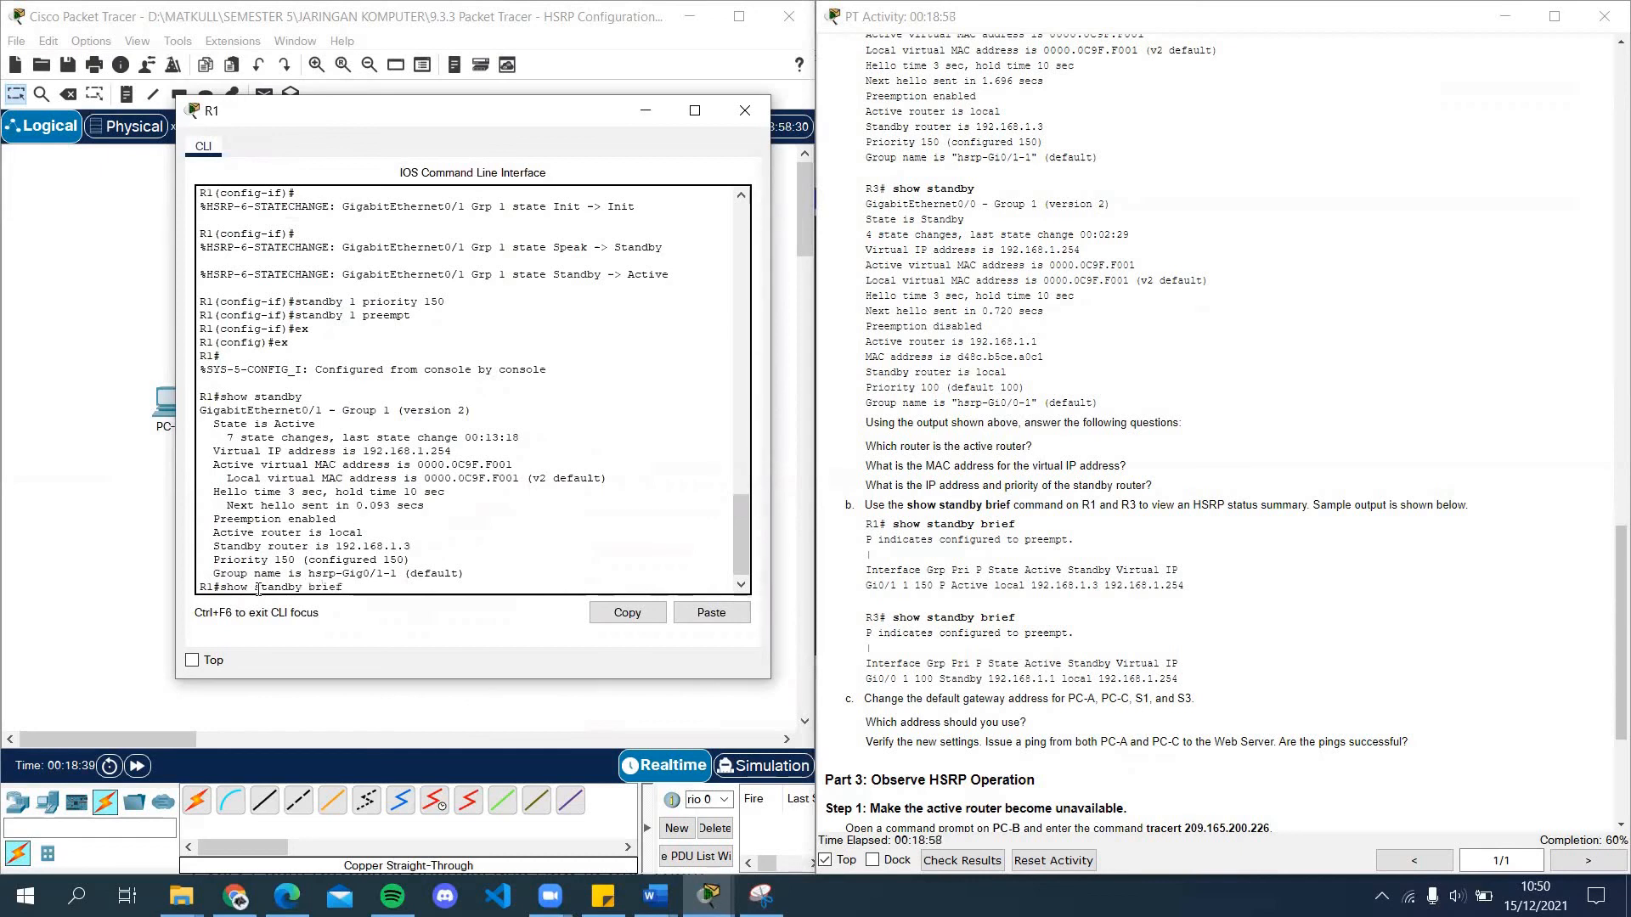
{"action": "type", "text": "f"}
{"action": "key", "text": "Return"}
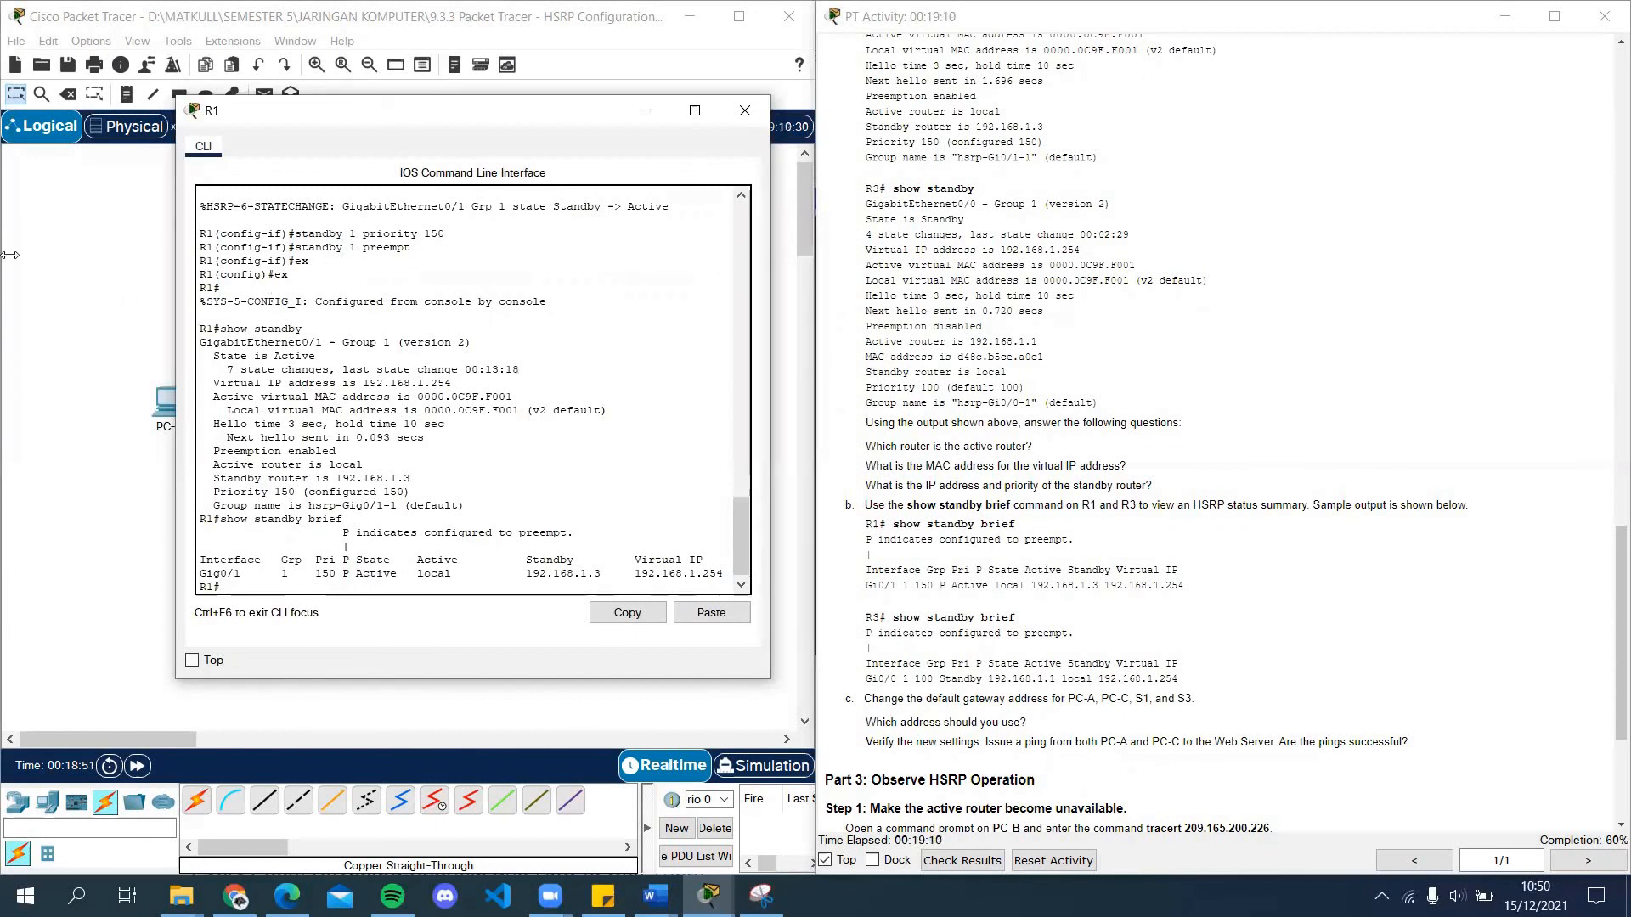
Step: Run show standby brief on R3 and compare its HSRP summary with the sample output in the instructions
{"action": "left_click", "coordinate": [138, 267]}
{"action": "left_click", "coordinate": [400, 321]}
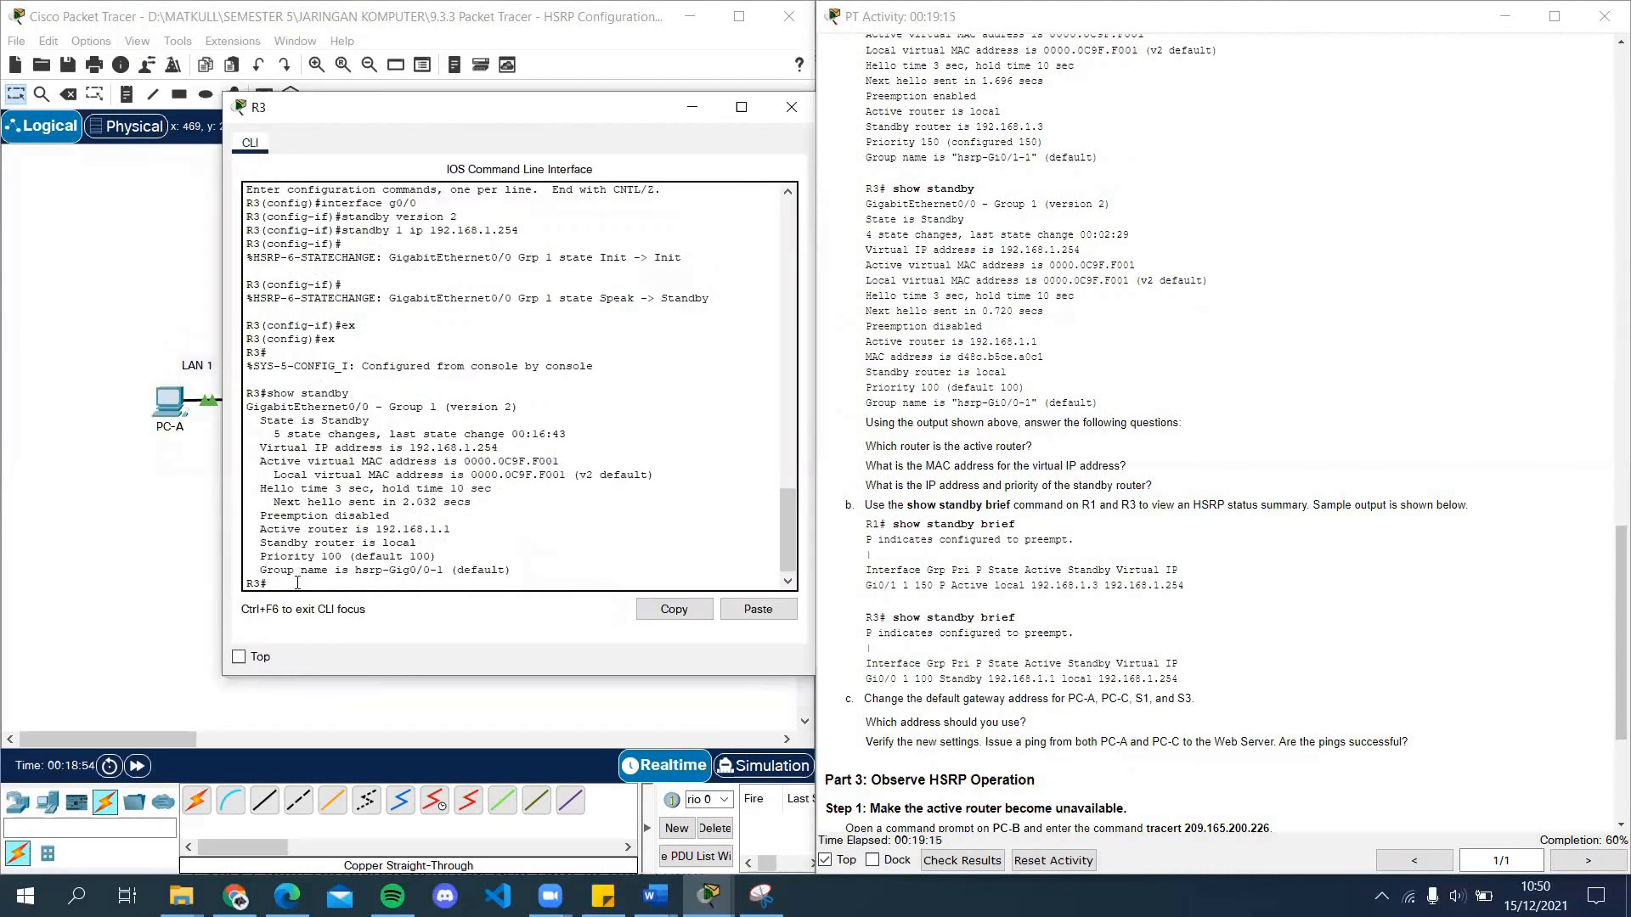
{"action": "type", "text": "show standby brief"}
{"action": "key", "text": "Return"}
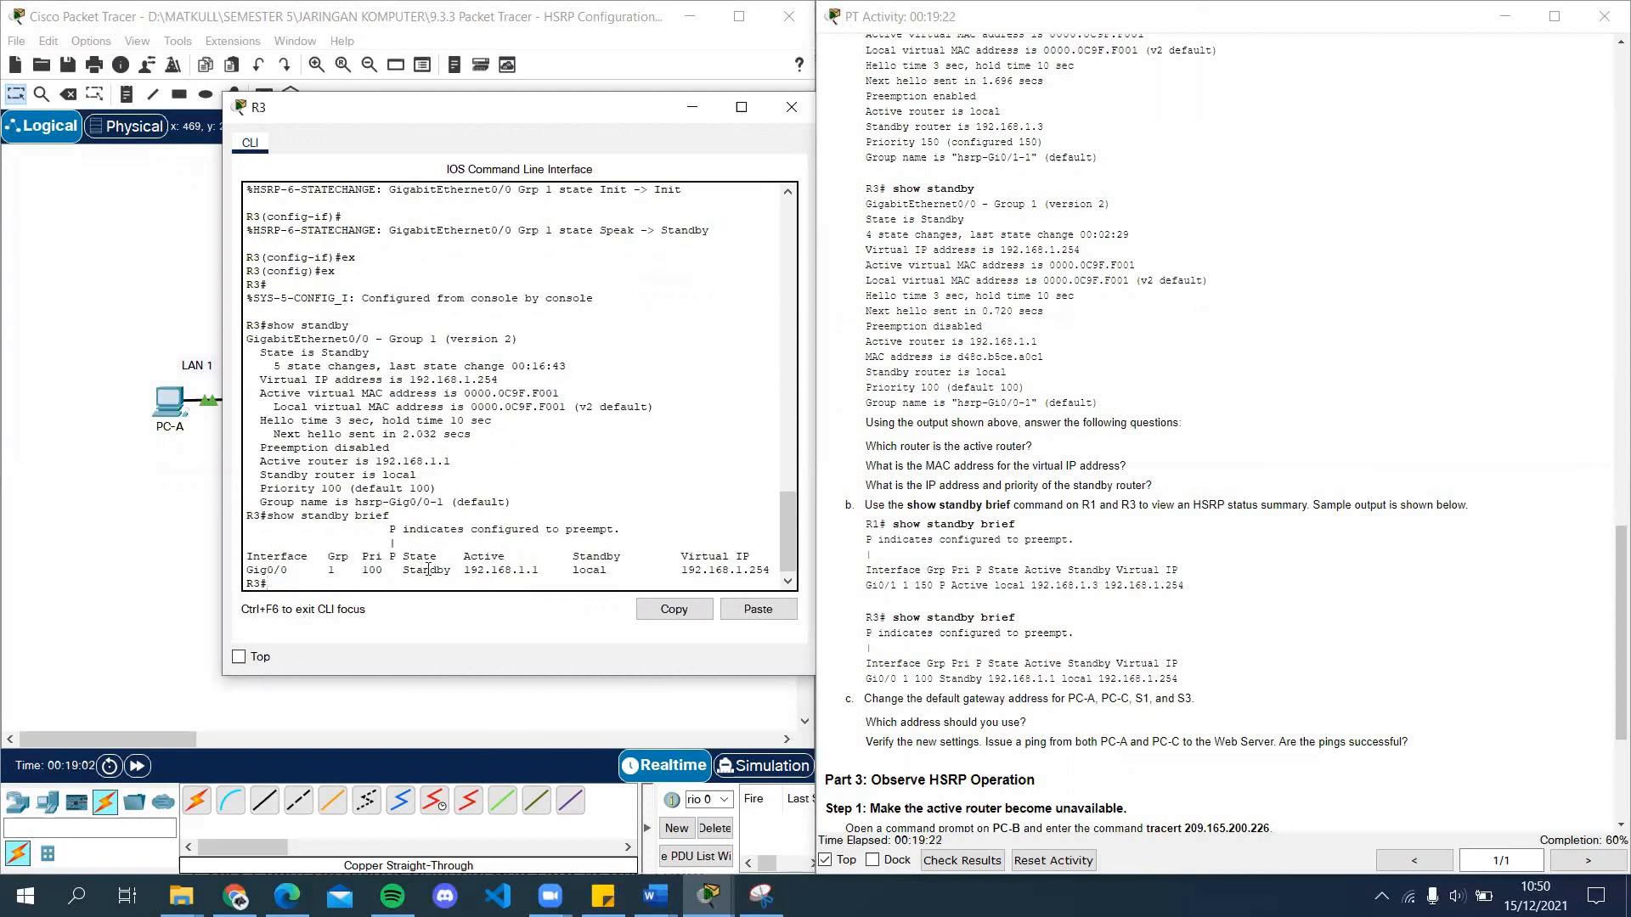
{"action": "scroll", "coordinate": [985, 331], "scroll_direction": "up", "scroll_amount": 5}
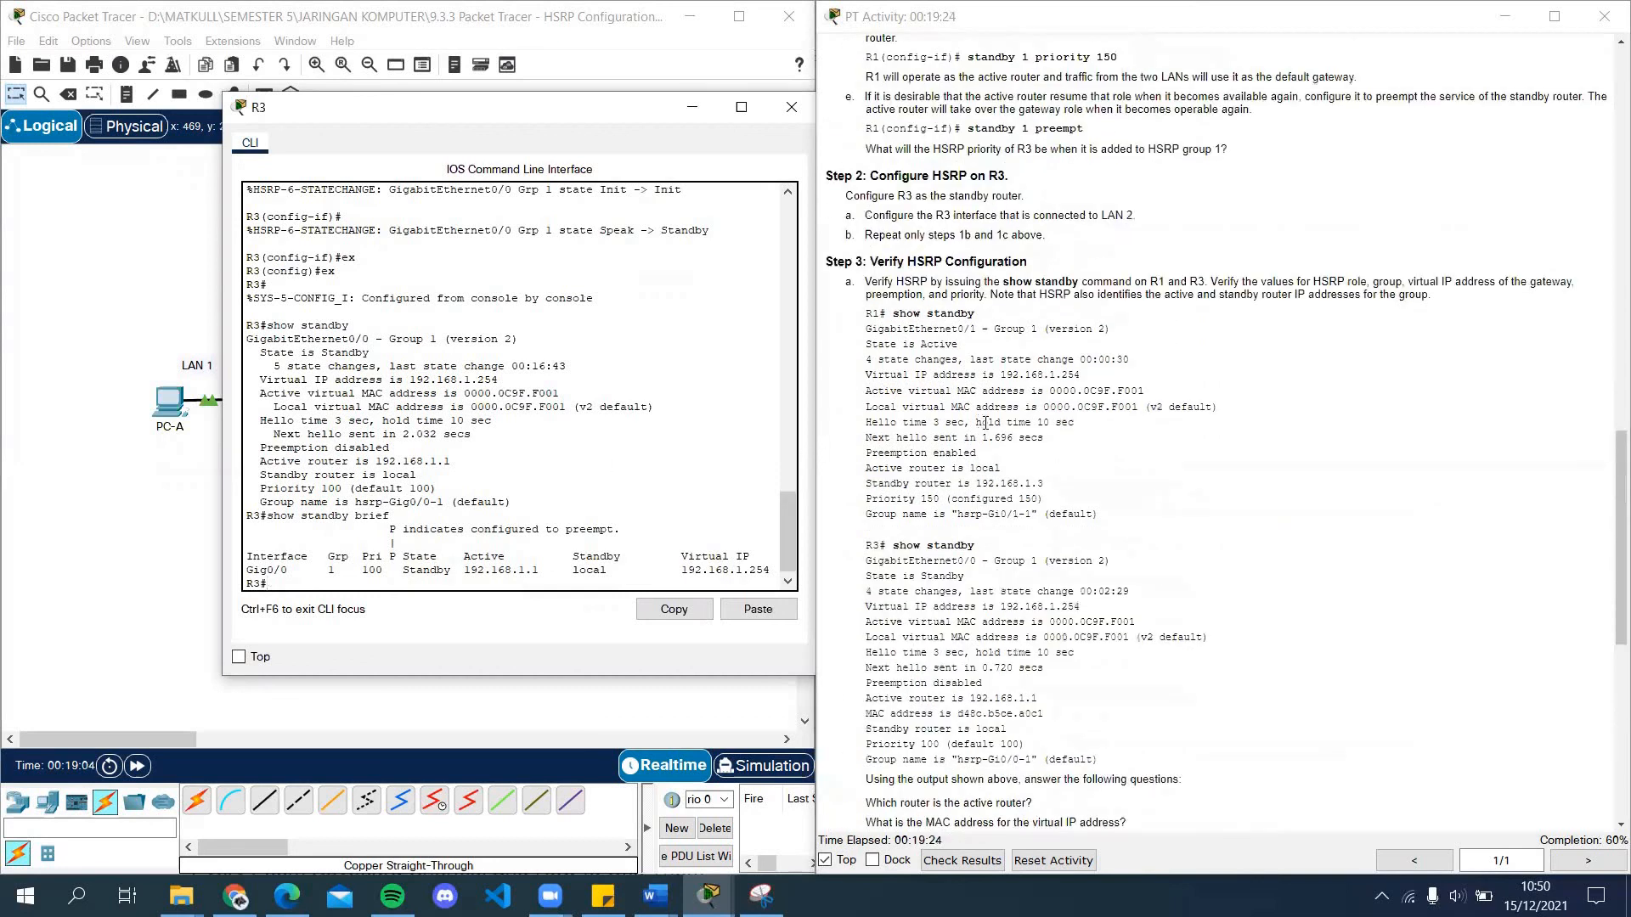
{"action": "scroll", "coordinate": [1079, 488], "scroll_direction": "down", "scroll_amount": 5}
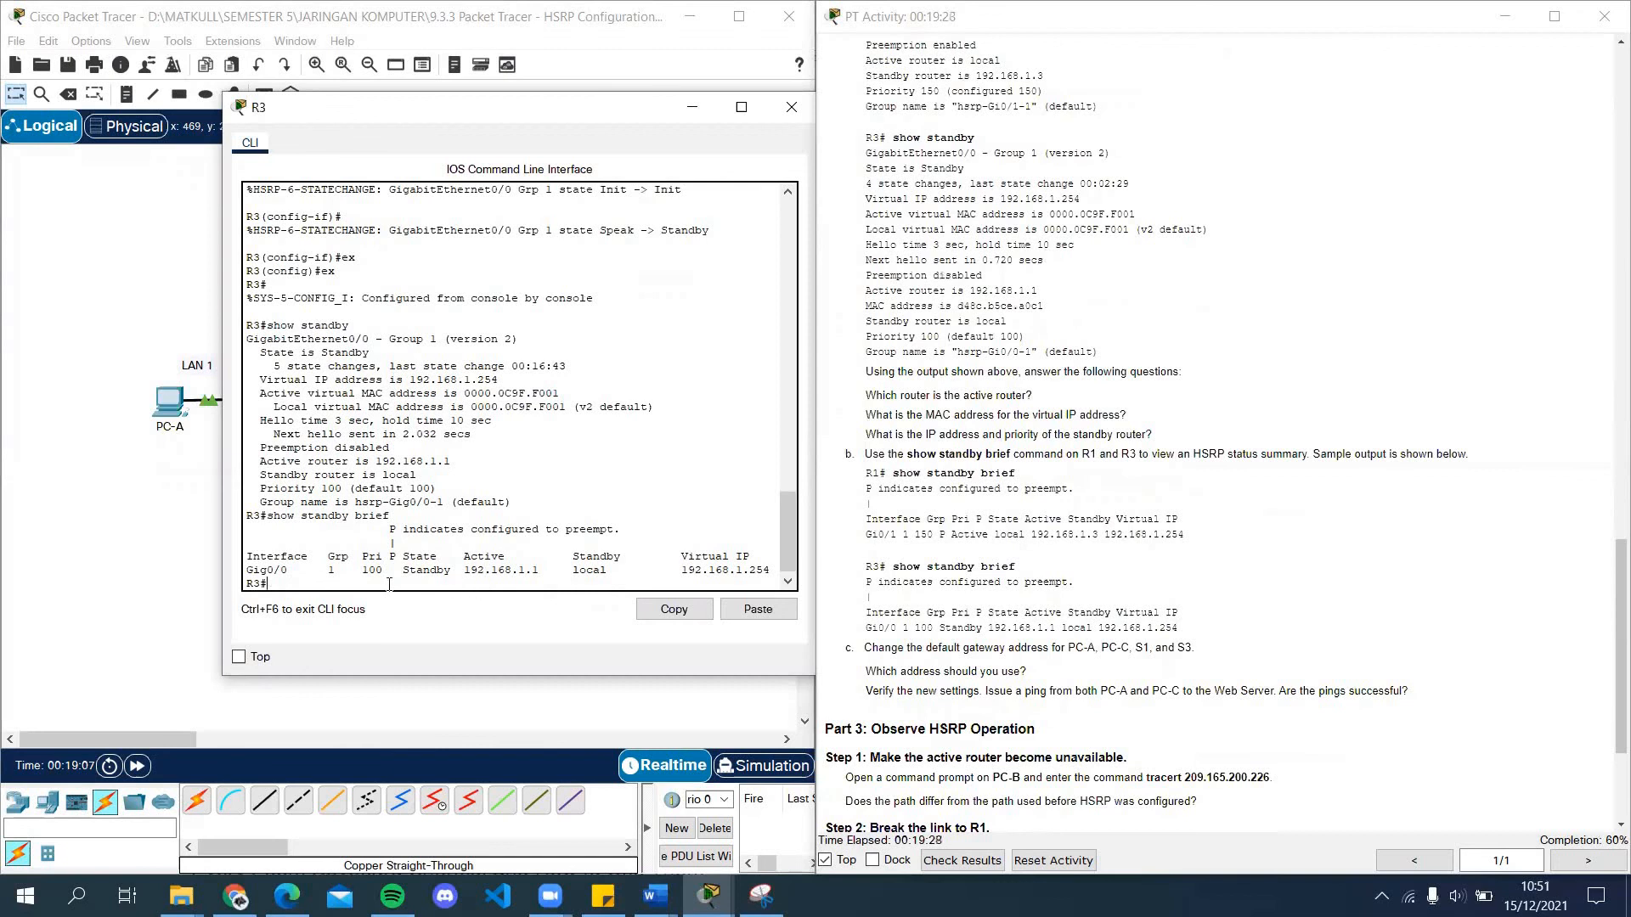
Step: Read the default gateway instruction, minimize R3's CLI, leave PC-A's Command Prompt and open PC-A's IP Configuration
{"action": "scroll", "coordinate": [1080, 561], "scroll_direction": "down", "scroll_amount": 3}
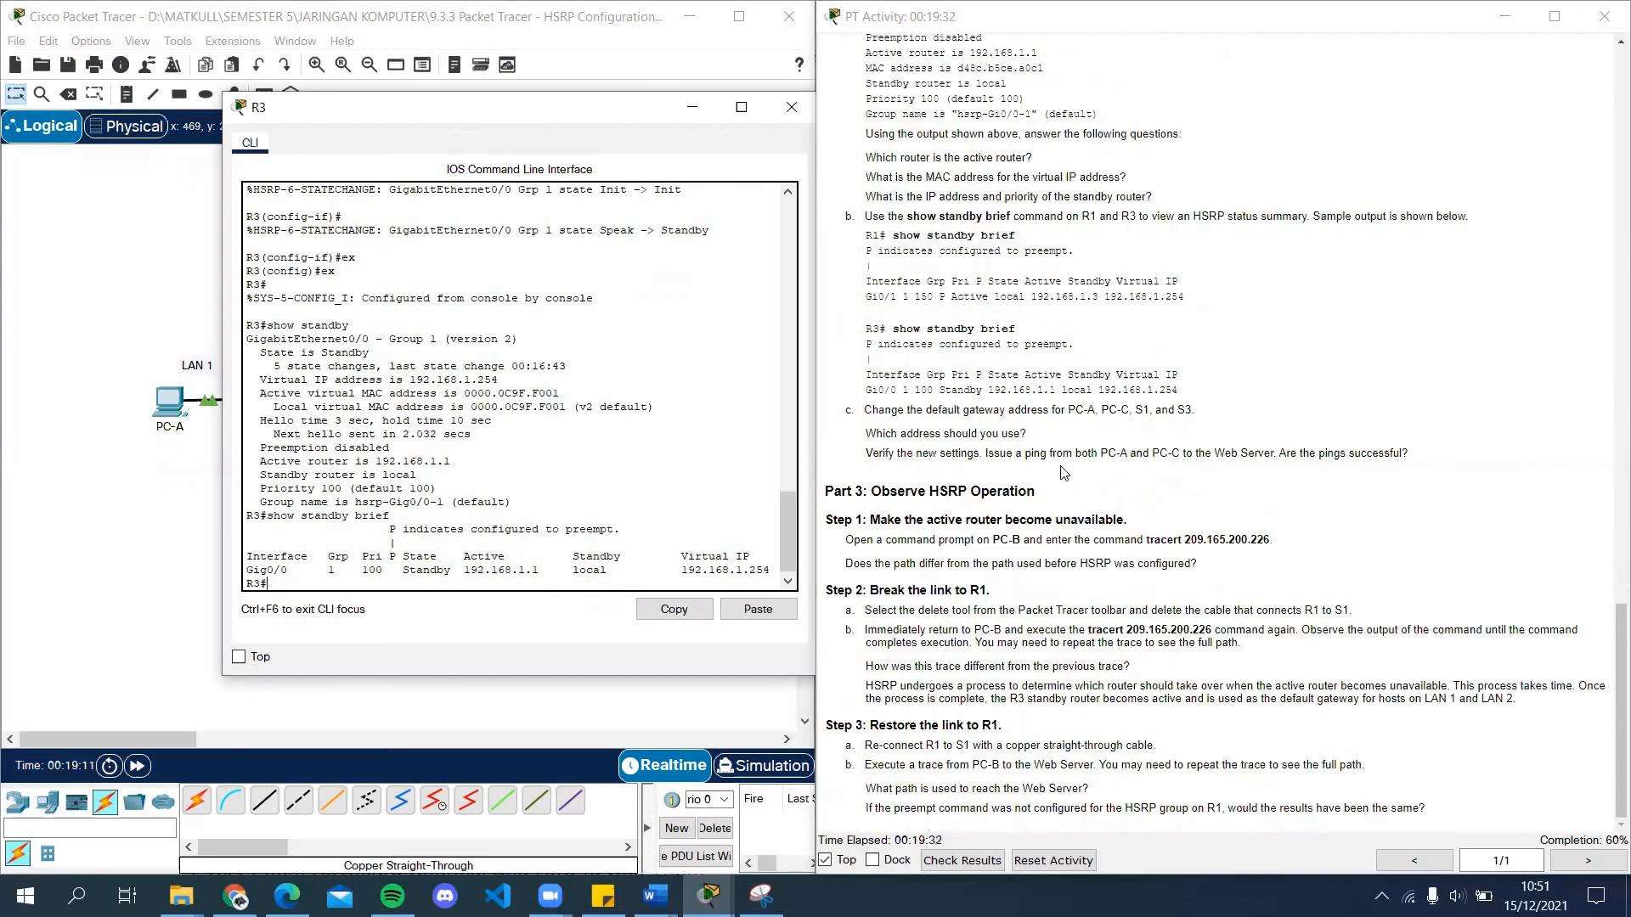
{"action": "left_click", "coordinate": [900, 423]}
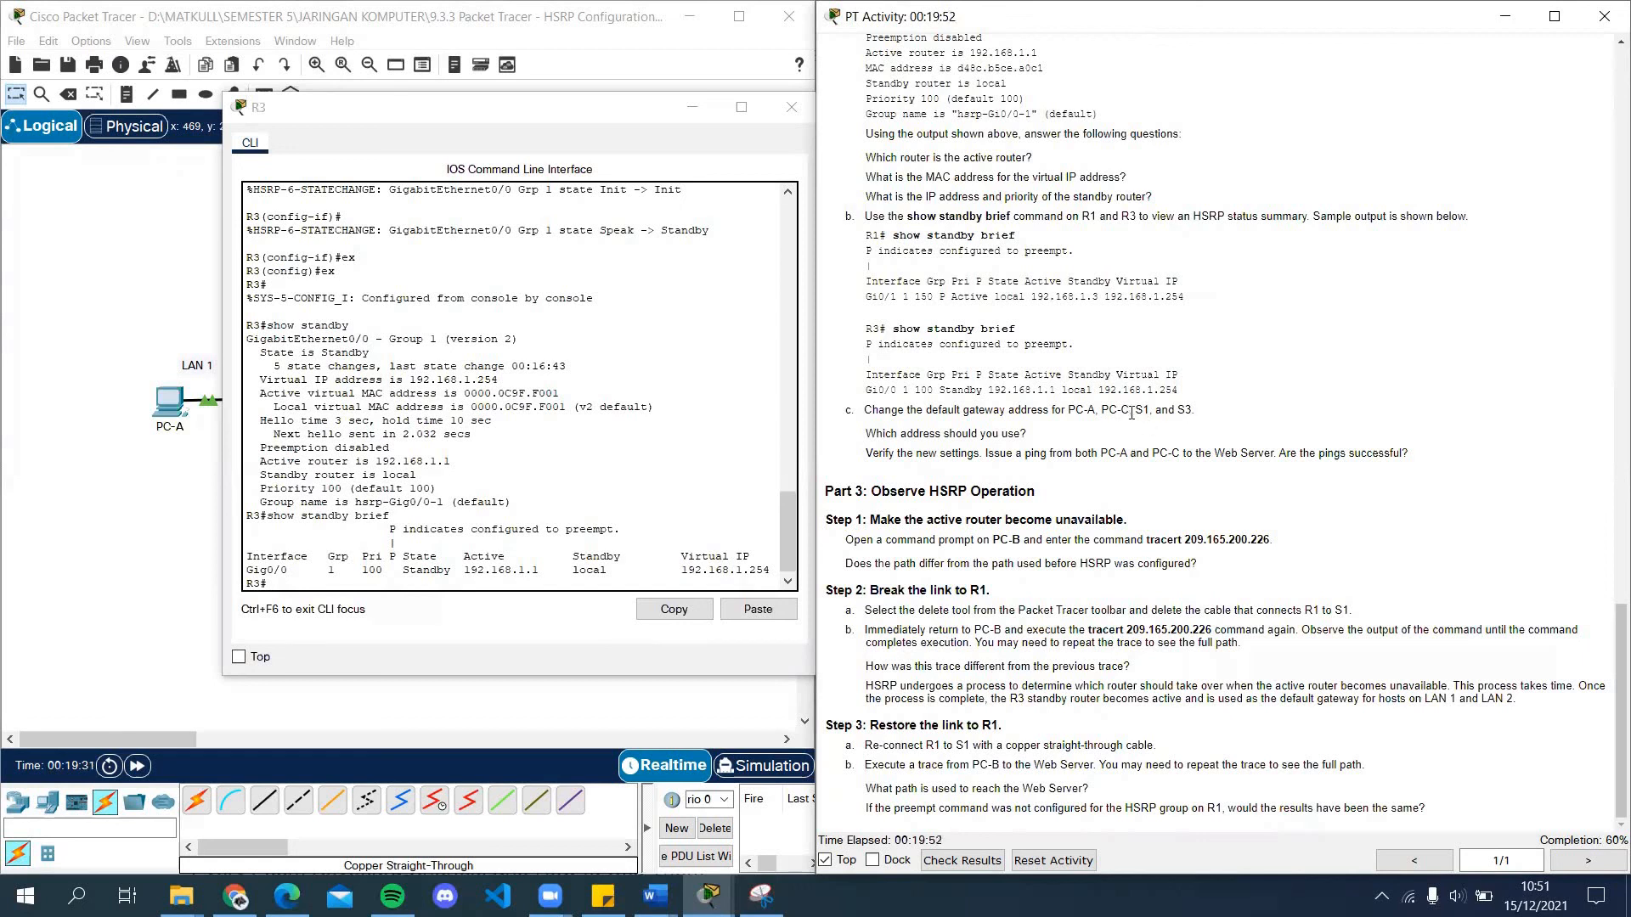
{"action": "left_click", "coordinate": [692, 108]}
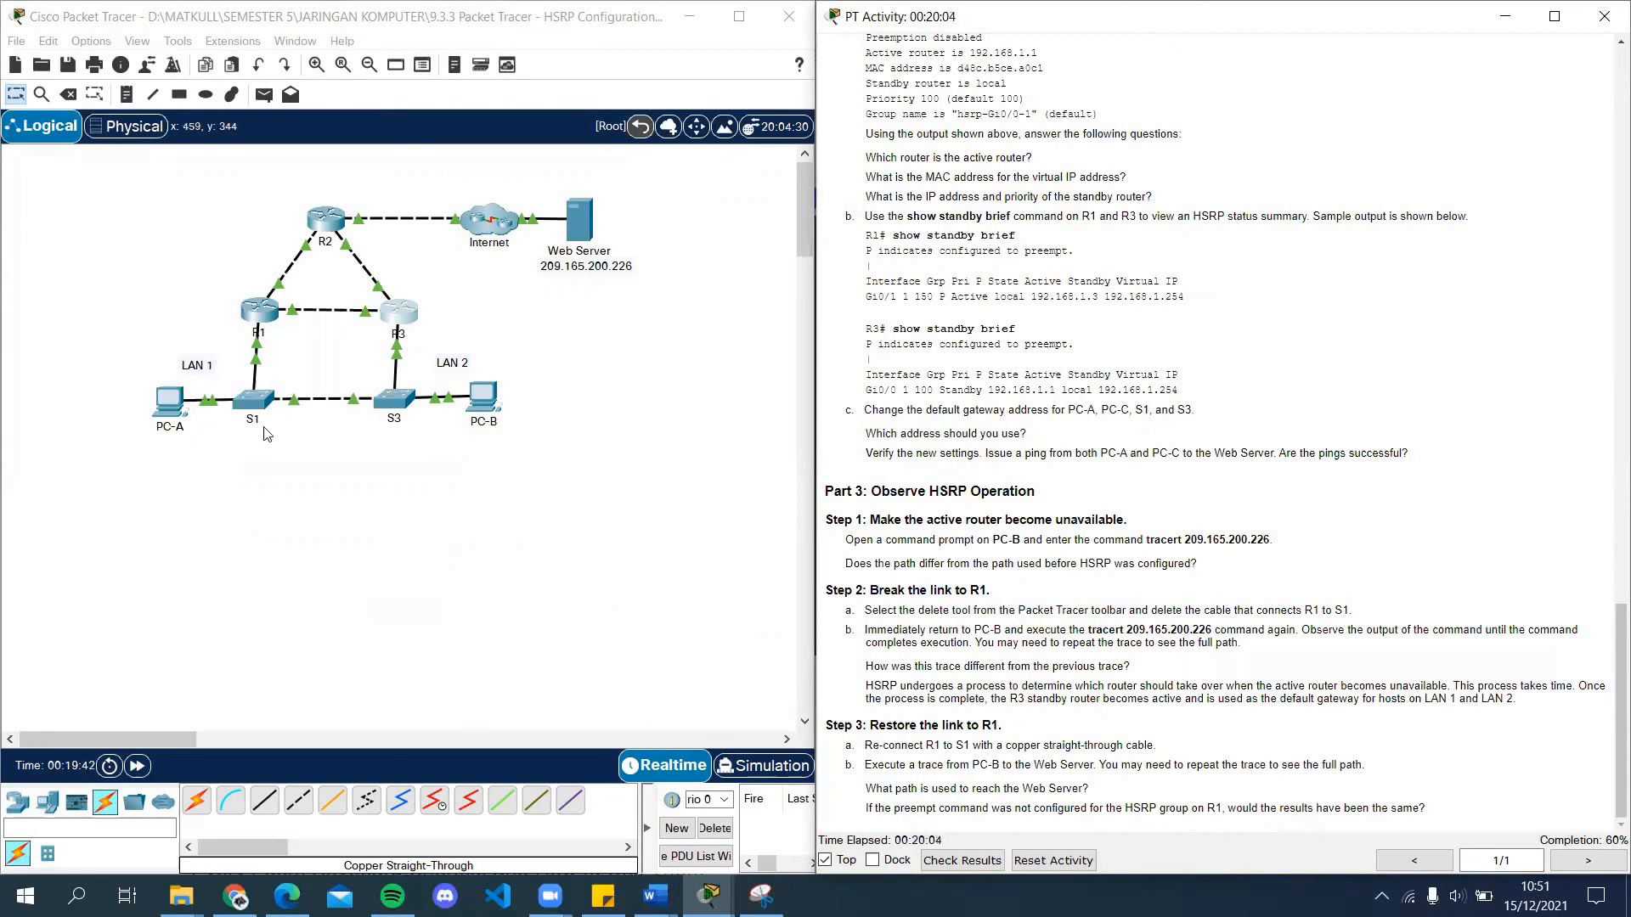
{"action": "left_click", "coordinate": [172, 401]}
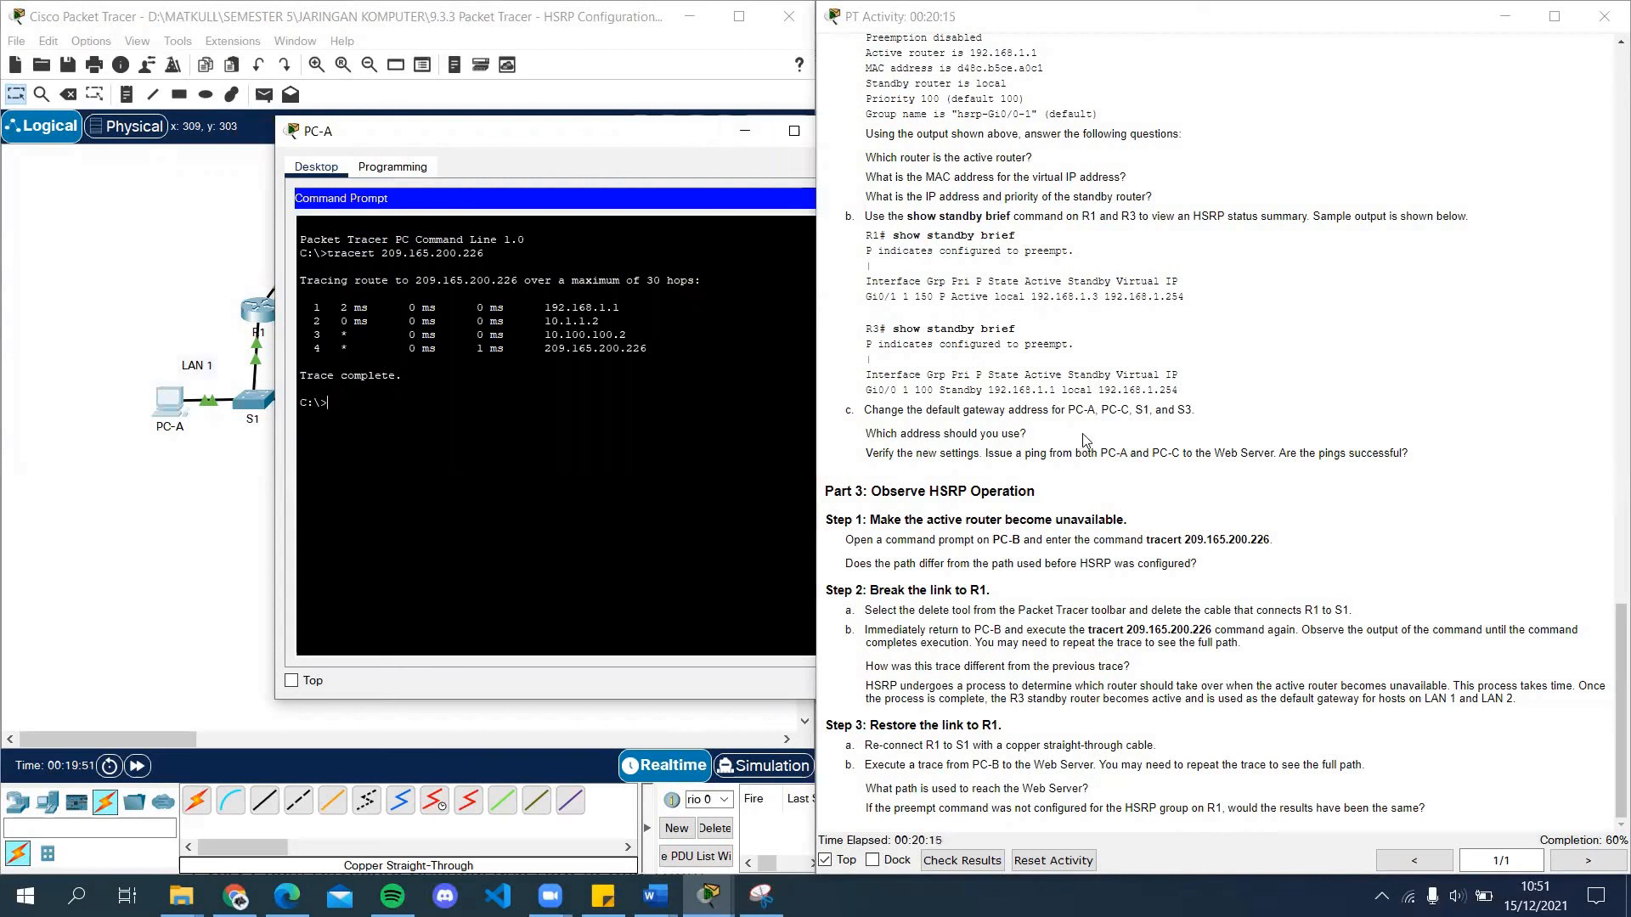
{"action": "left_click_drag", "start_coordinate": [569, 141], "coordinate": [409, 109]}
{"action": "left_click", "coordinate": [682, 168]}
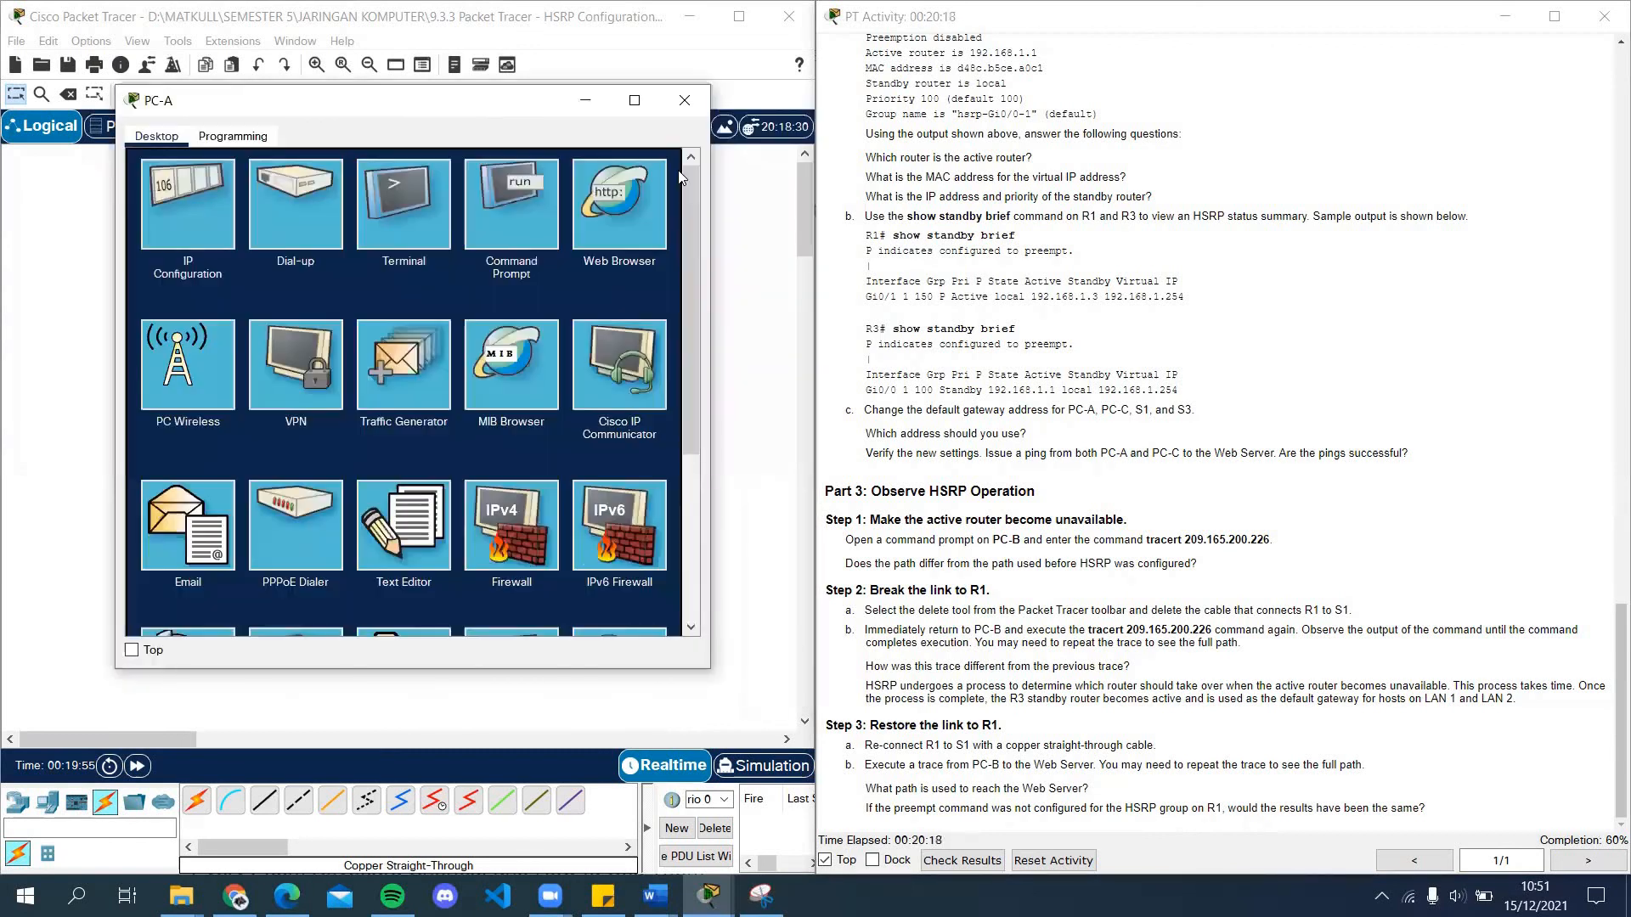
{"action": "left_click", "coordinate": [184, 187]}
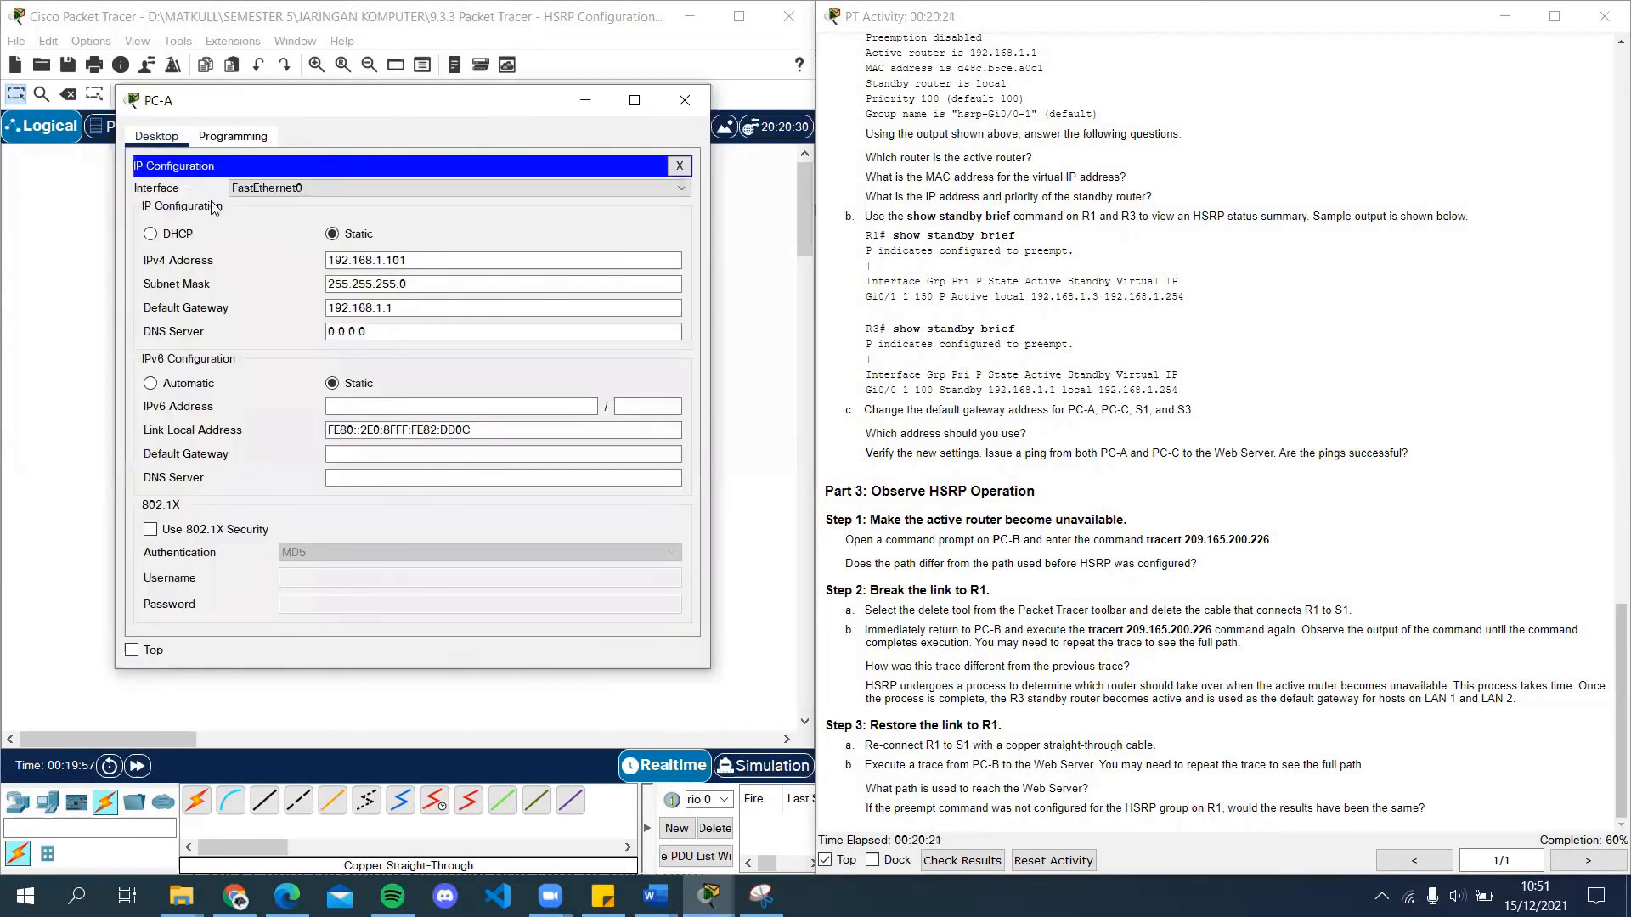
Step: Set PC-A's IPv4 default gateway to the HSRP virtual address 192.168.1.254
{"action": "left_click_drag", "start_coordinate": [393, 307], "coordinate": [375, 307]}
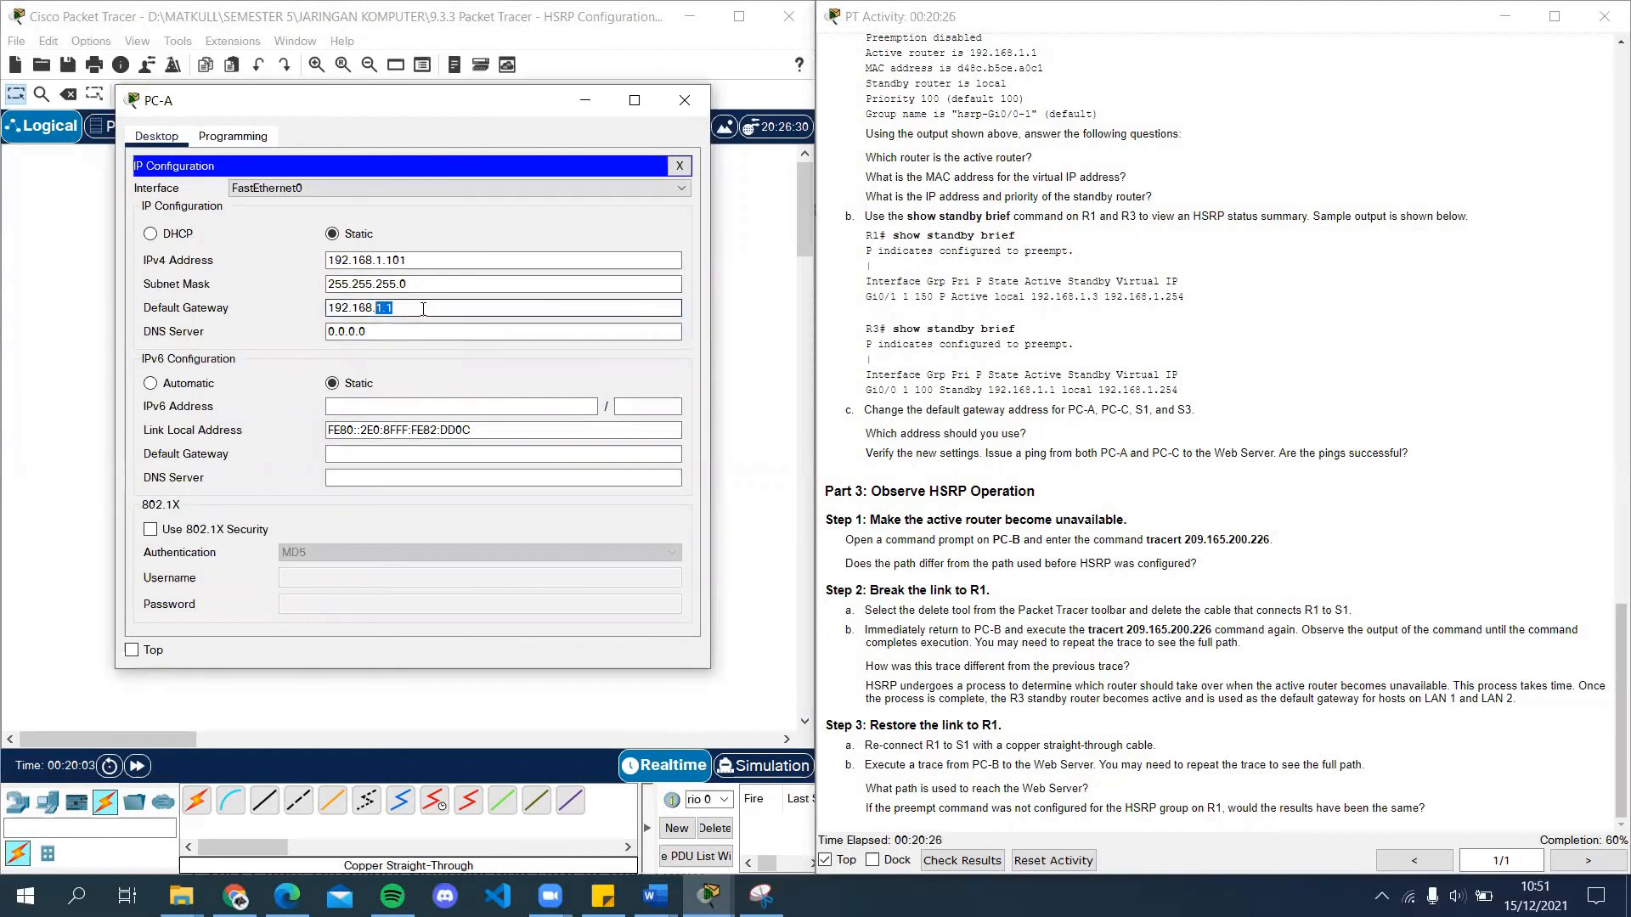
{"action": "left_click", "coordinate": [412, 312]}
{"action": "key", "text": "BackSpace"}
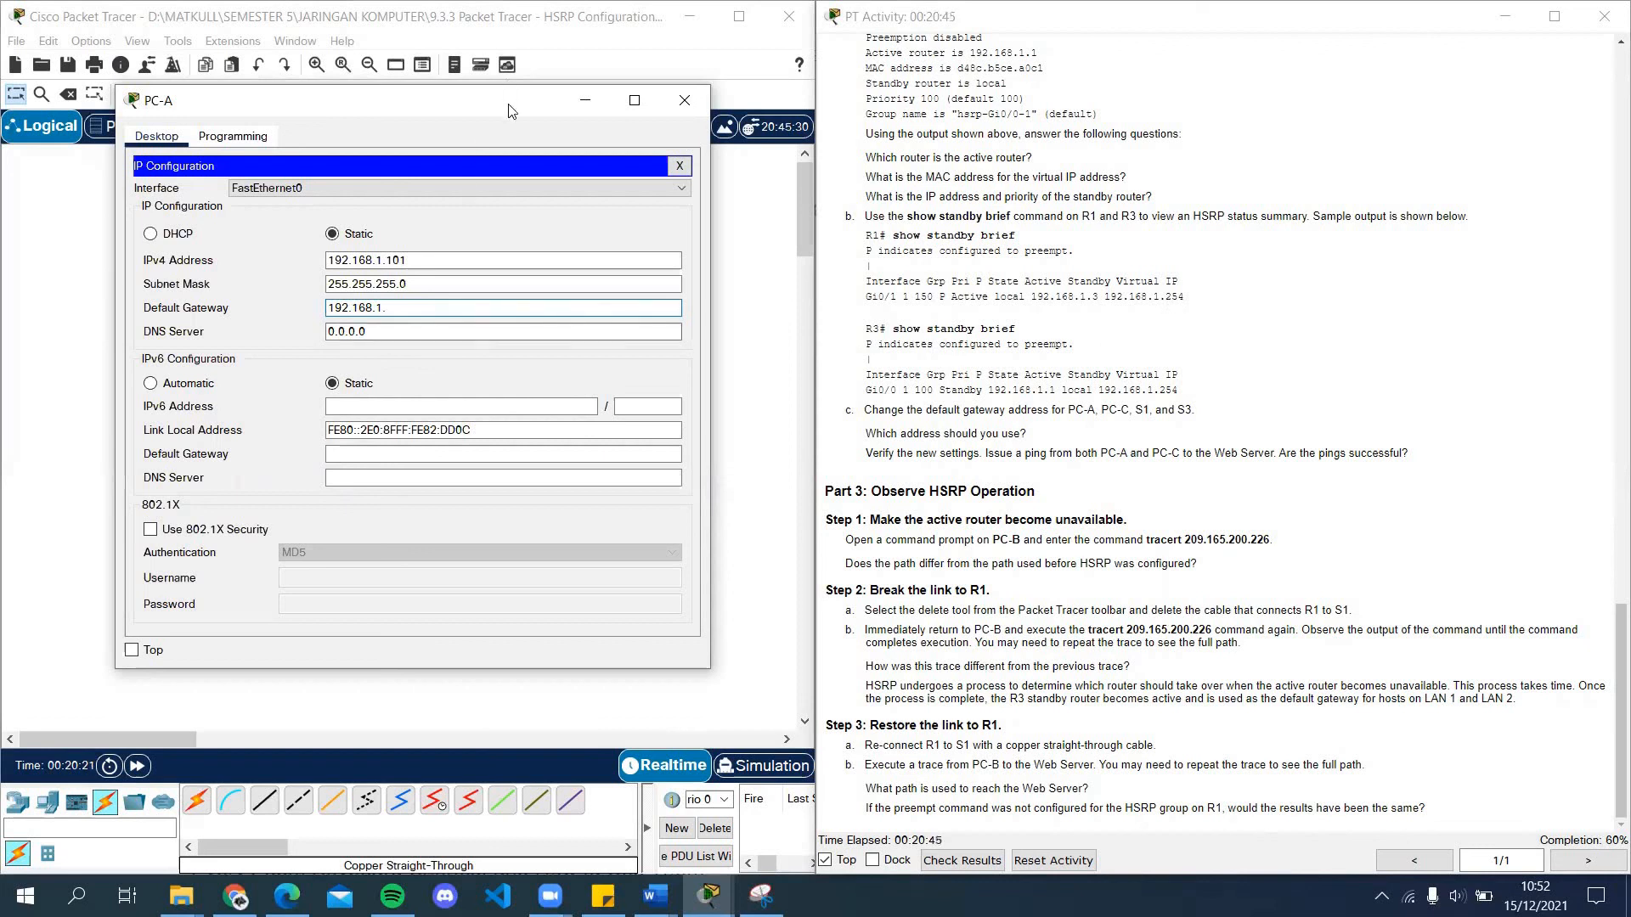
{"action": "left_click_drag", "start_coordinate": [508, 111], "coordinate": [454, 134]}
{"action": "left_click", "coordinate": [396, 333]}
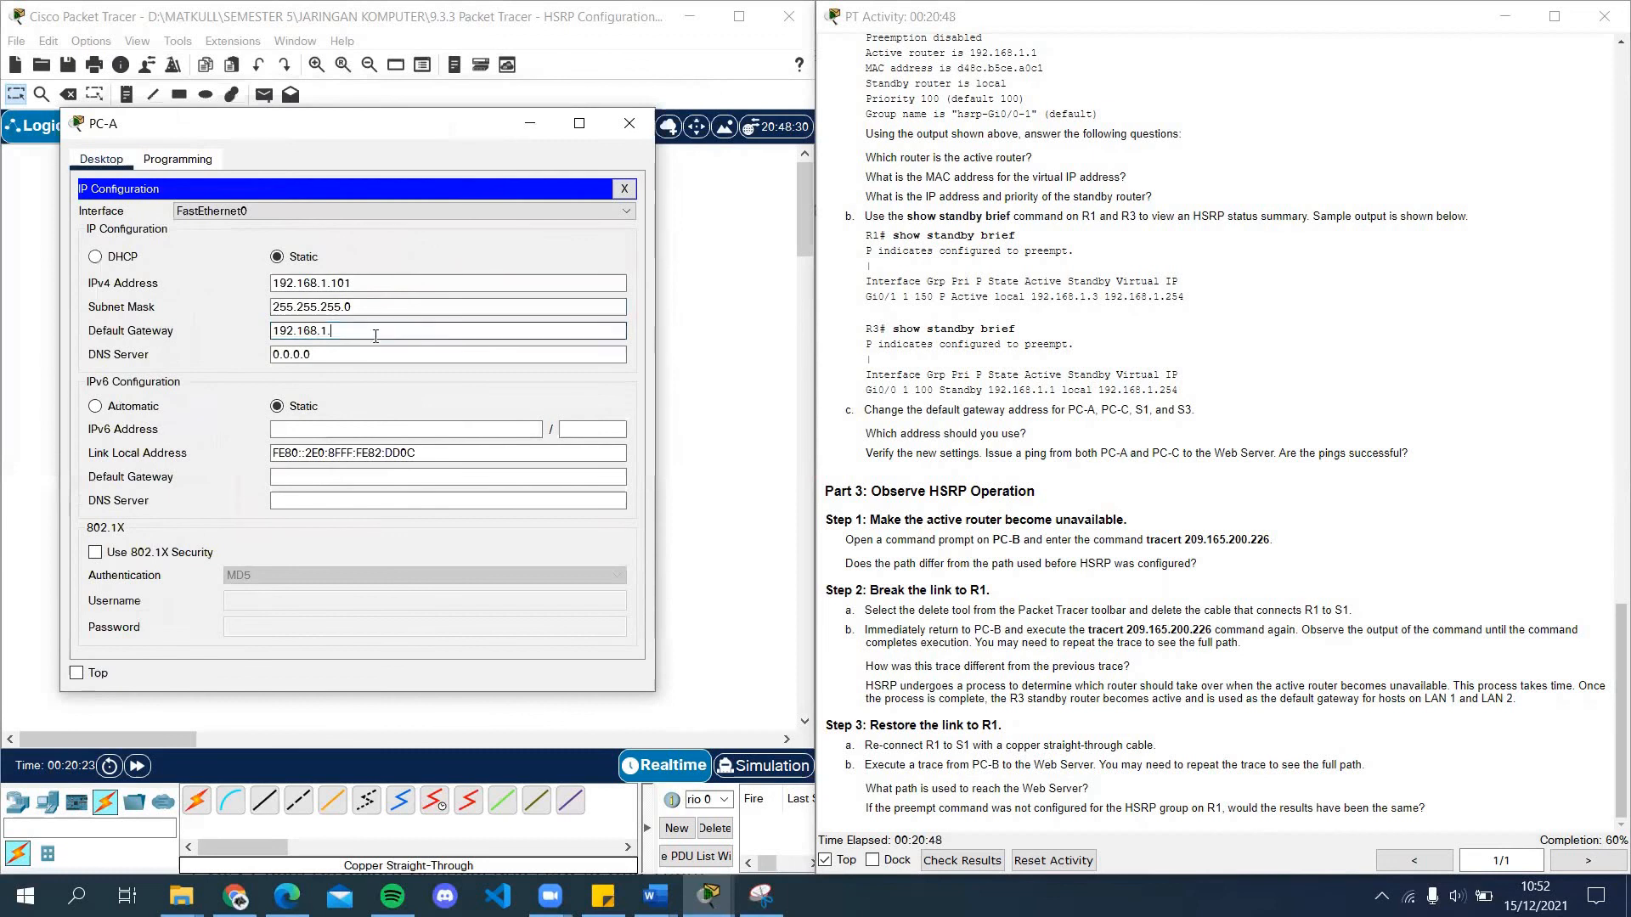
{"action": "type", "text": "254"}
{"action": "left_click_drag", "start_coordinate": [374, 332], "coordinate": [276, 331]}
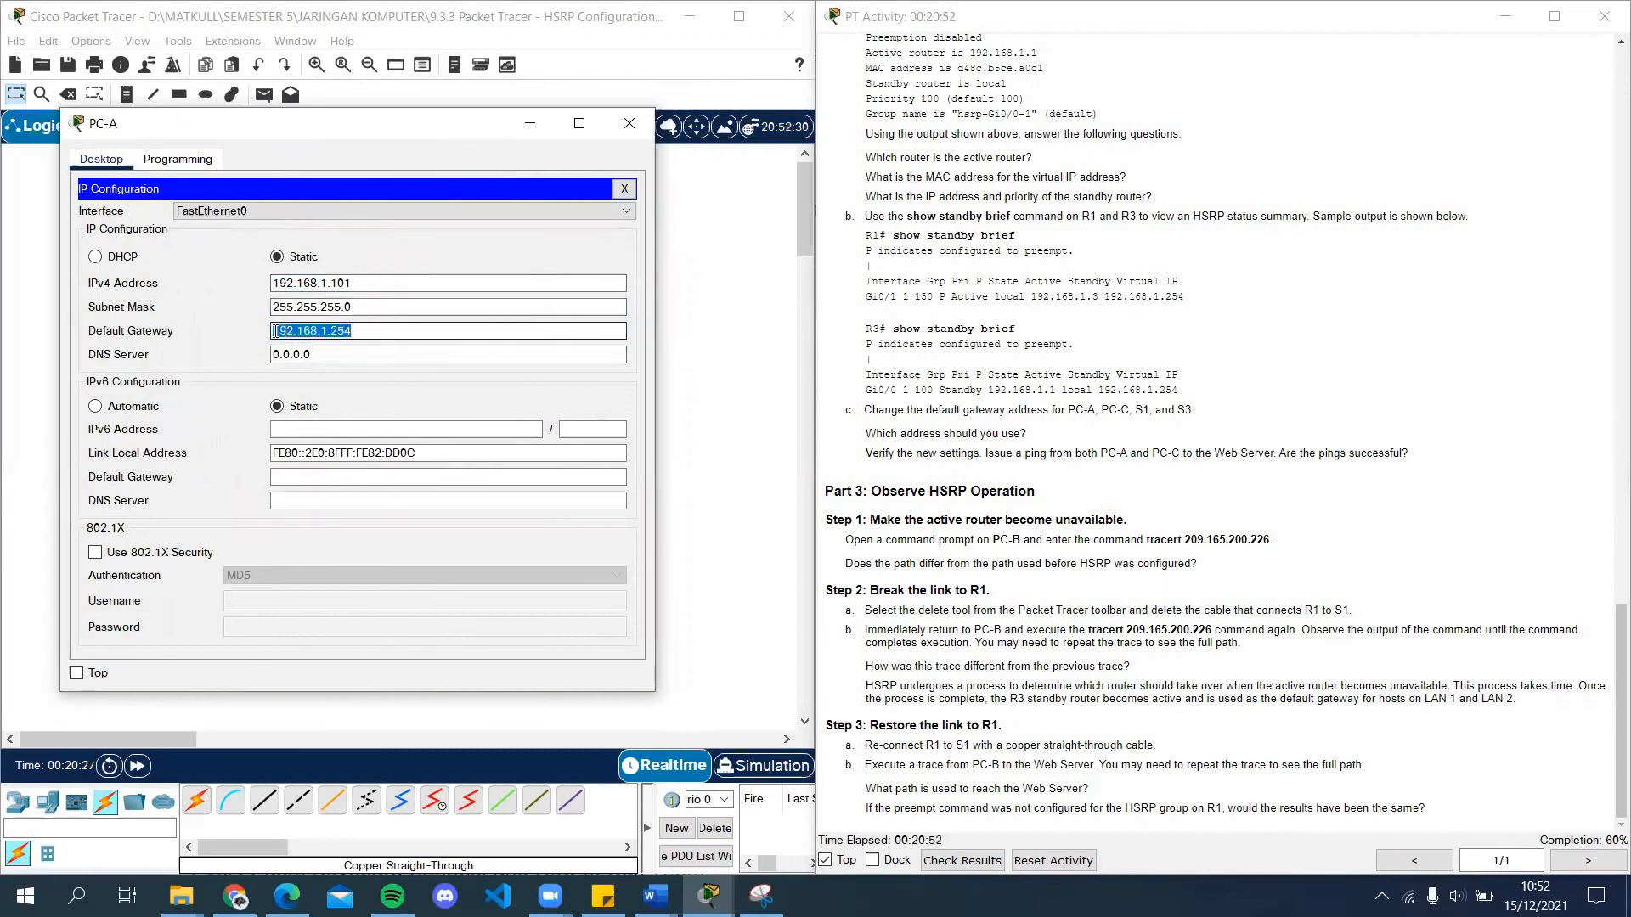
{"action": "left_click", "coordinate": [480, 619]}
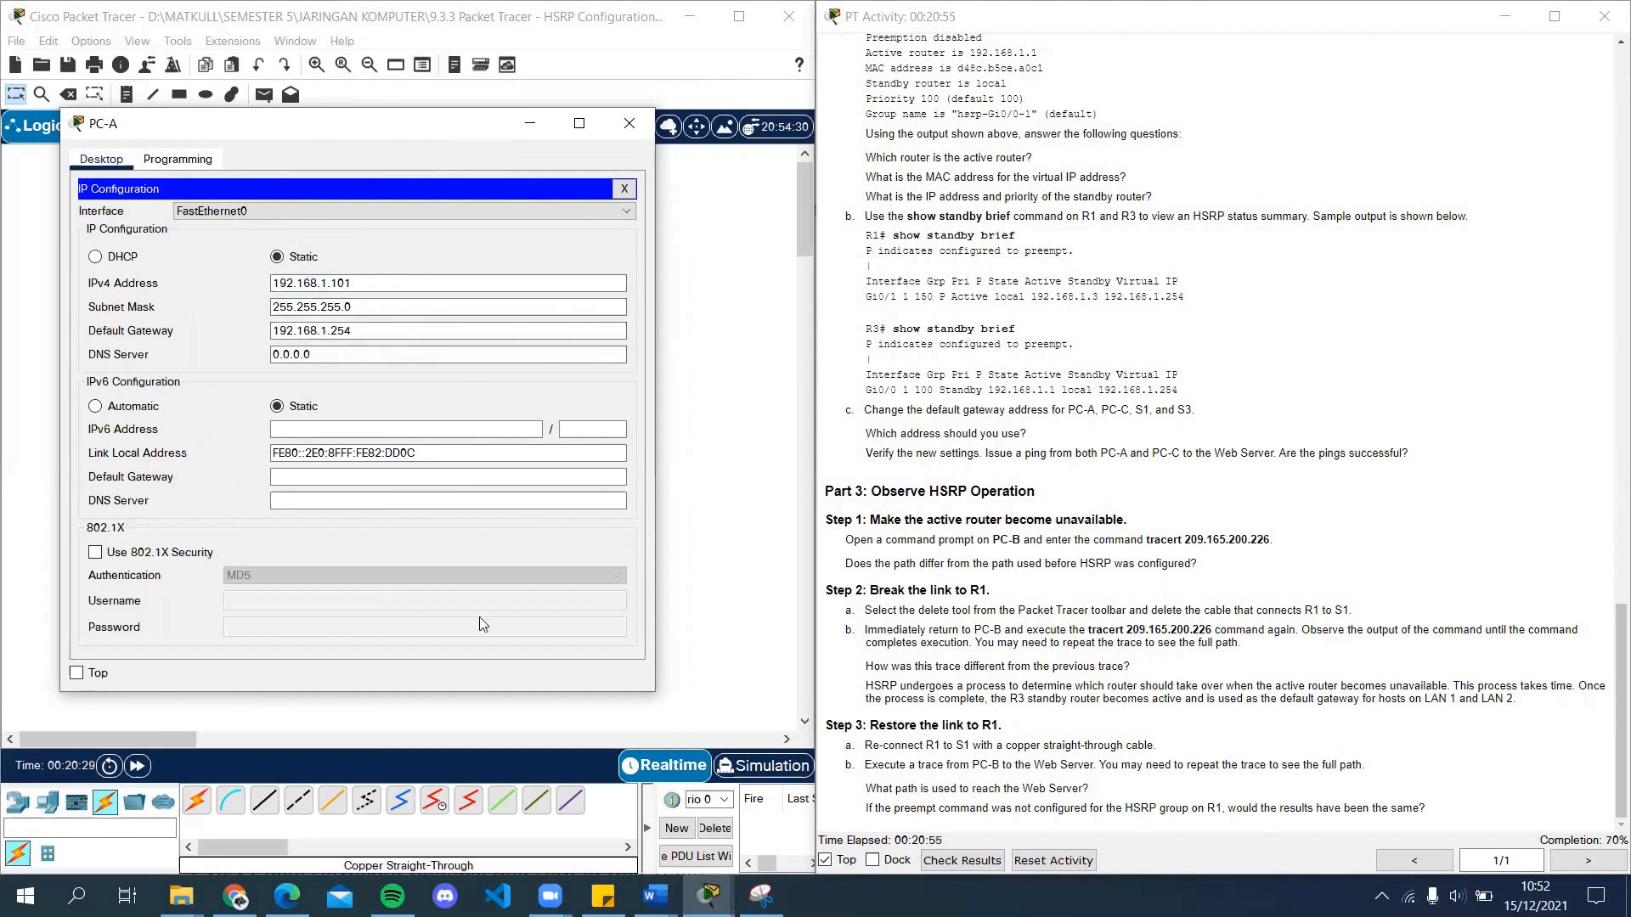
Step: Close PC-A's window, set PC-B's IPv4 default gateway to the HSRP virtual address 192.168.1.254 and close PC-B's configuration
{"action": "left_click", "coordinate": [627, 125]}
{"action": "left_click", "coordinate": [491, 401]}
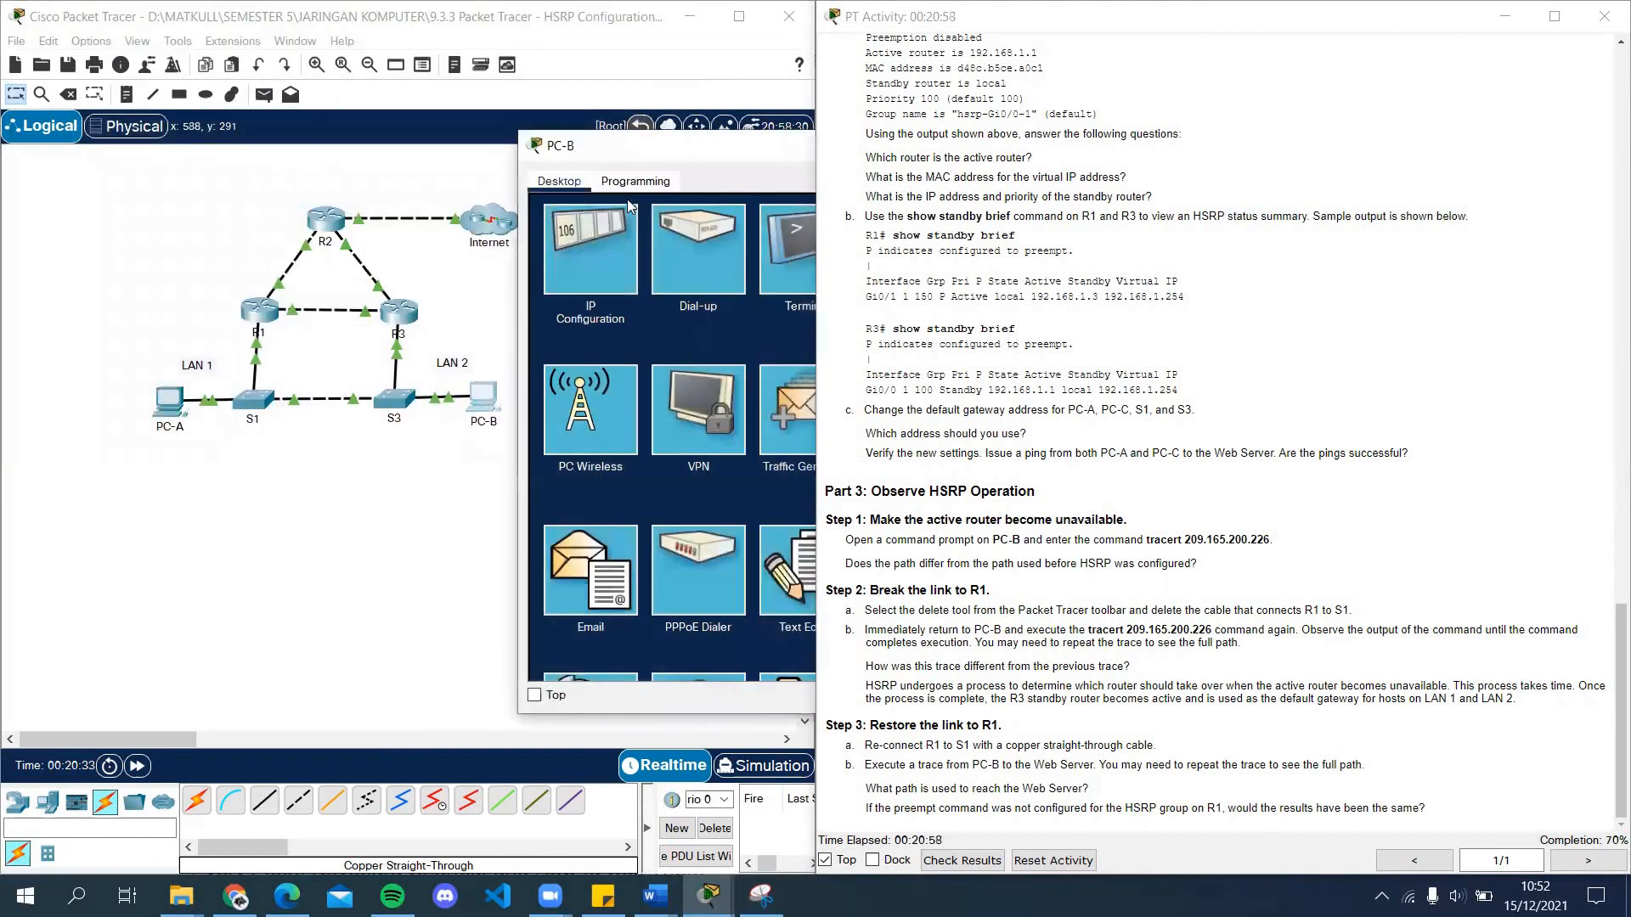
{"action": "left_click_drag", "start_coordinate": [671, 153], "coordinate": [411, 152]}
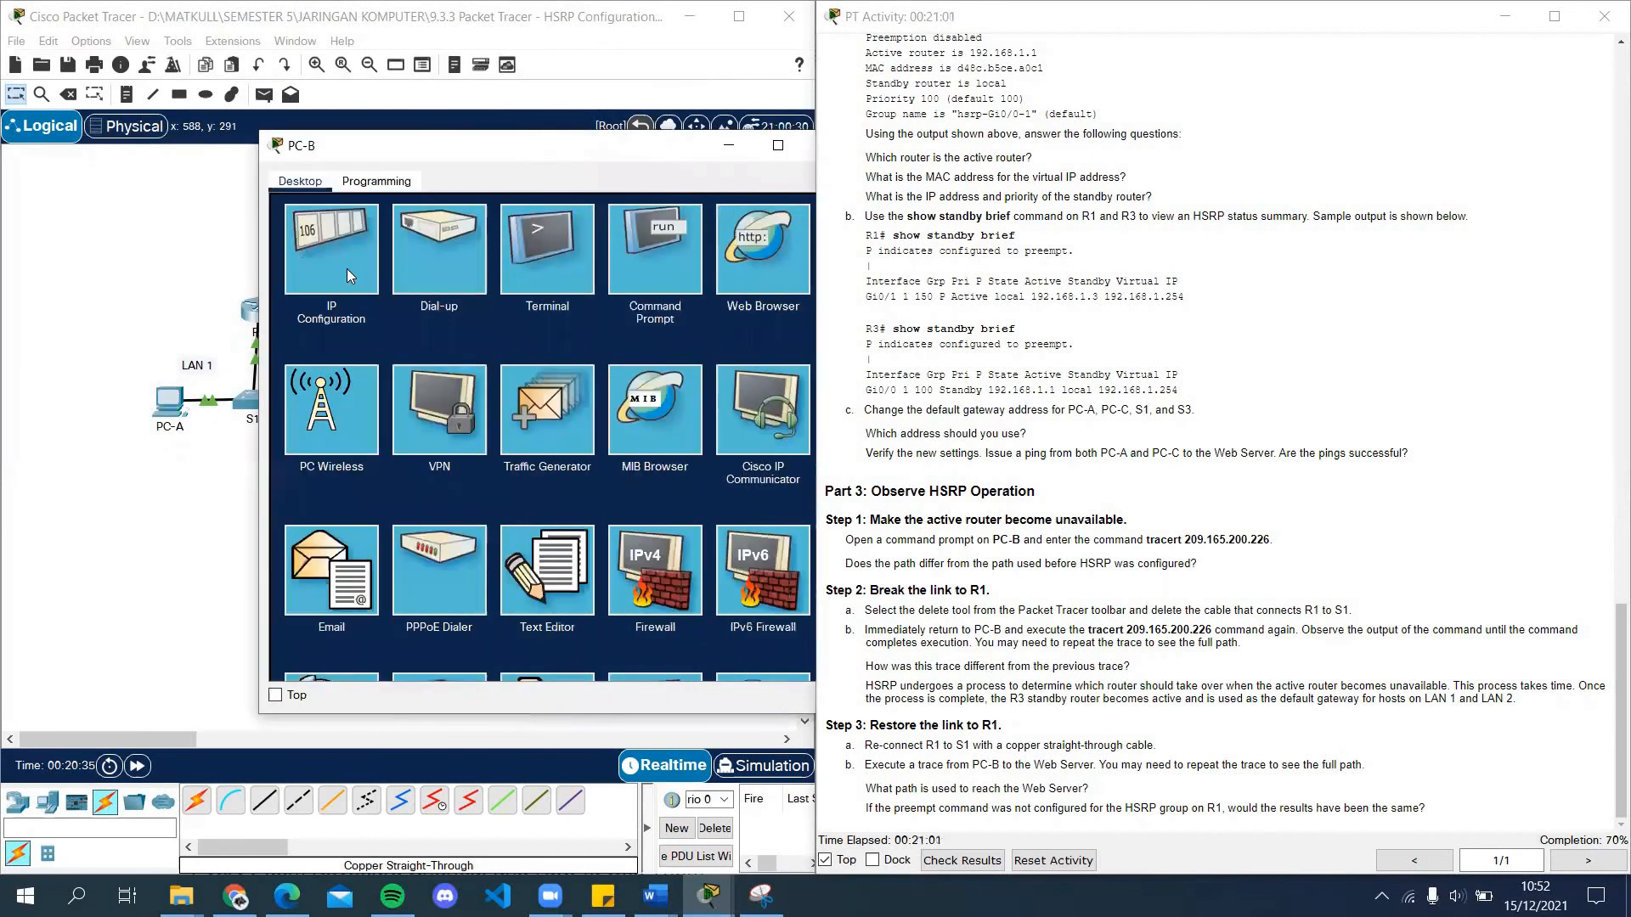
{"action": "left_click", "coordinate": [347, 269]}
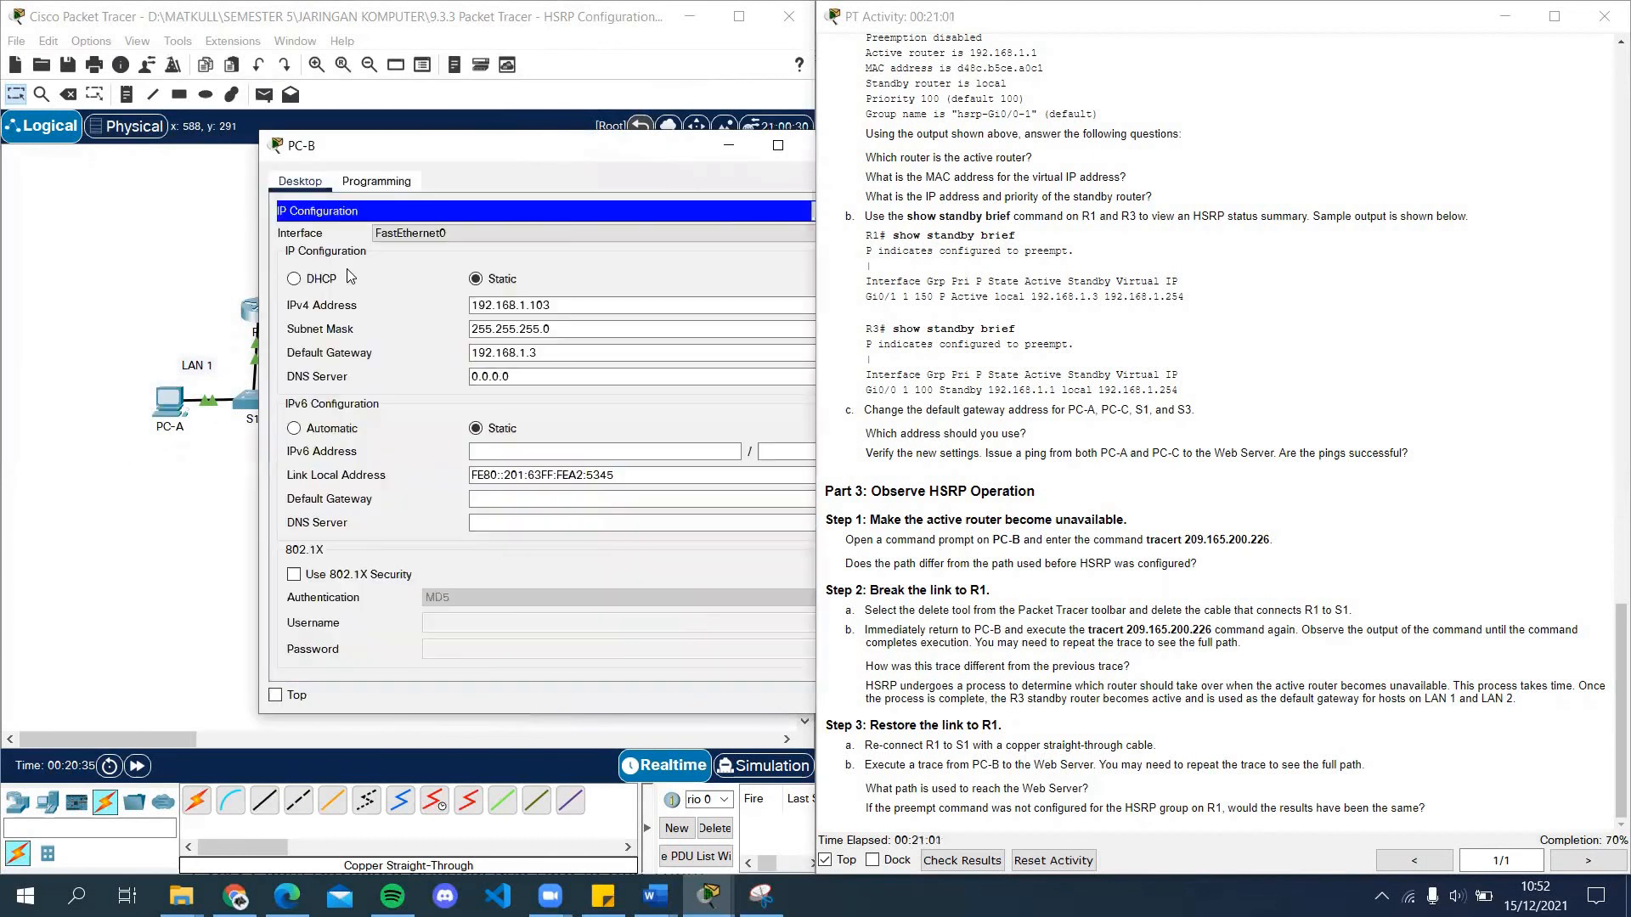
{"action": "double_click", "coordinate": [533, 354]}
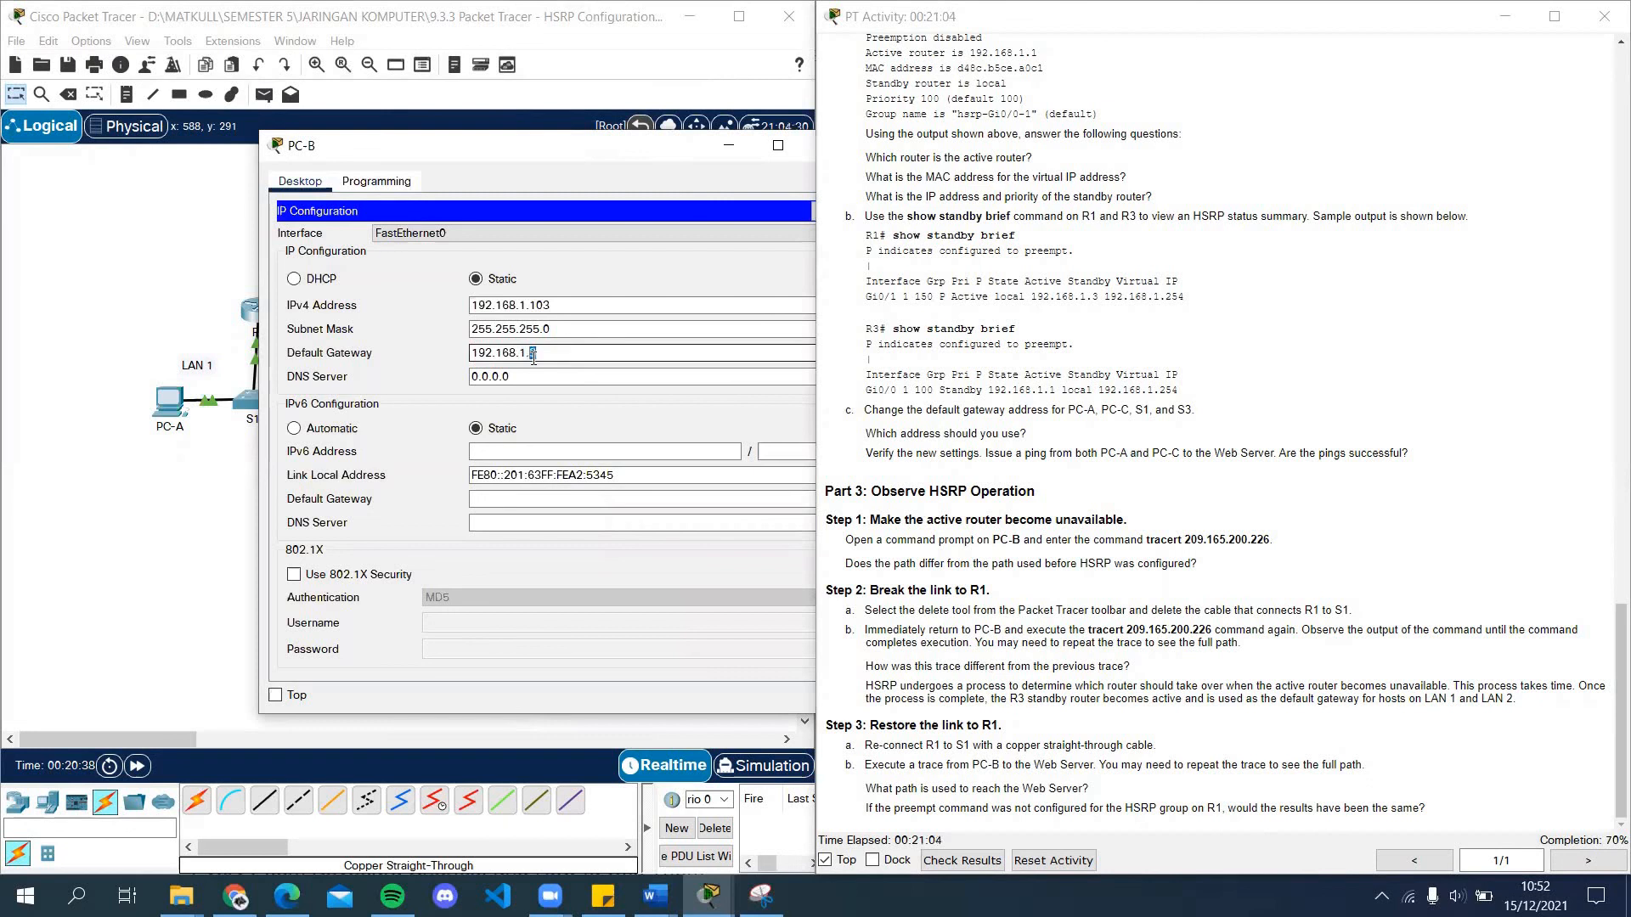
{"action": "left_click_drag", "start_coordinate": [556, 353], "coordinate": [455, 354]}
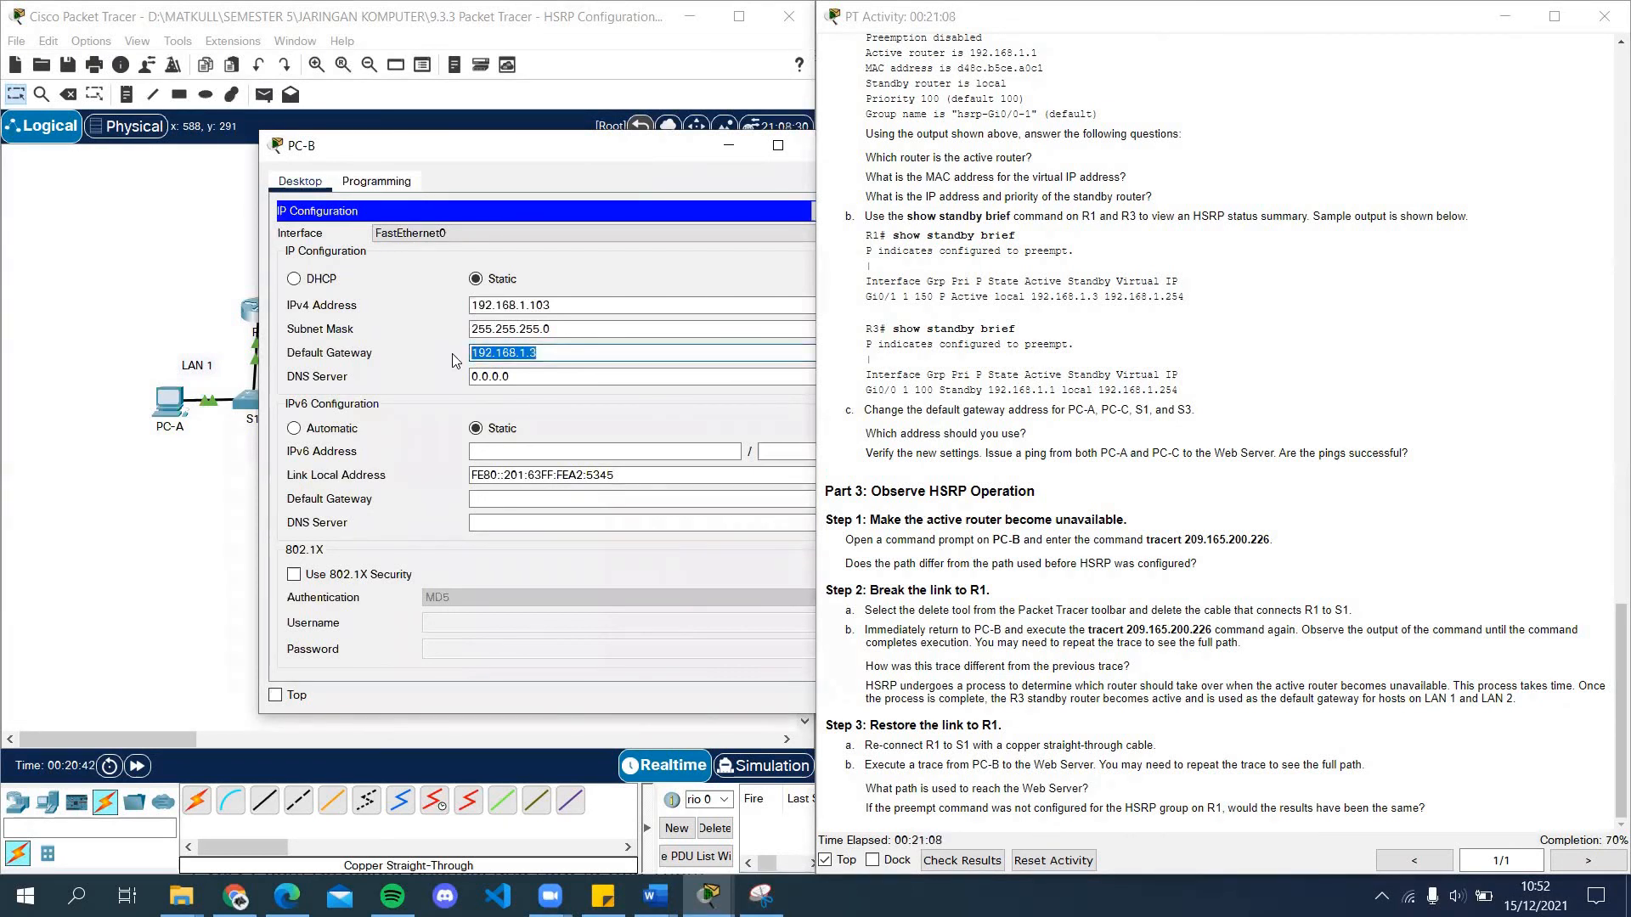
{"action": "type", "text": "192.168.1.254"}
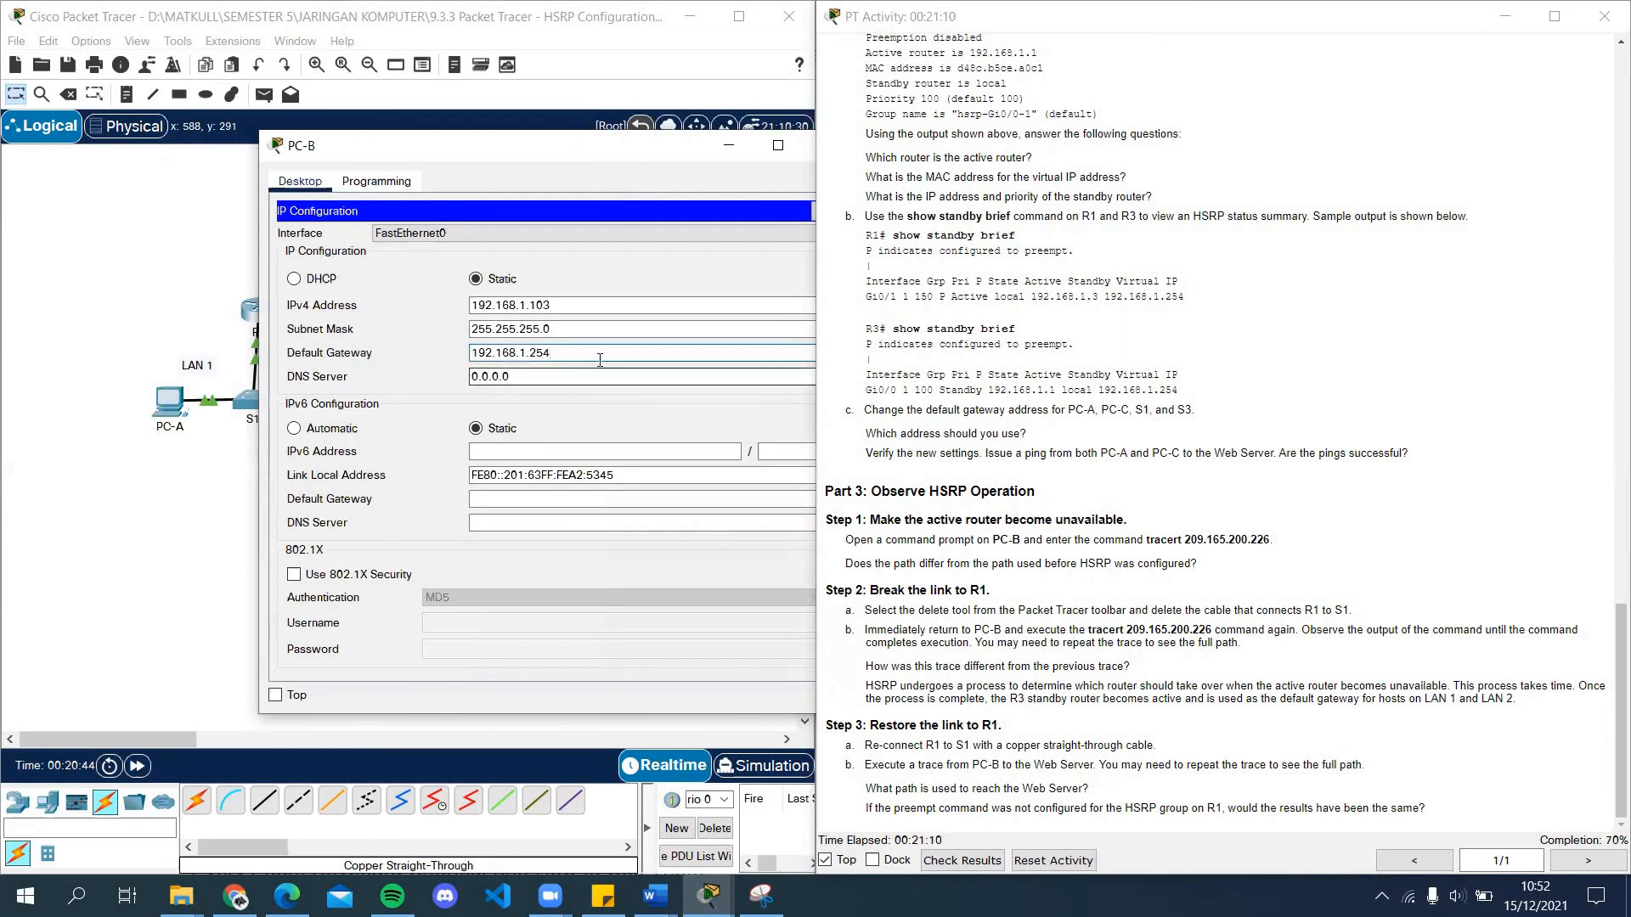
{"action": "left_click_drag", "start_coordinate": [656, 156], "coordinate": [511, 156]}
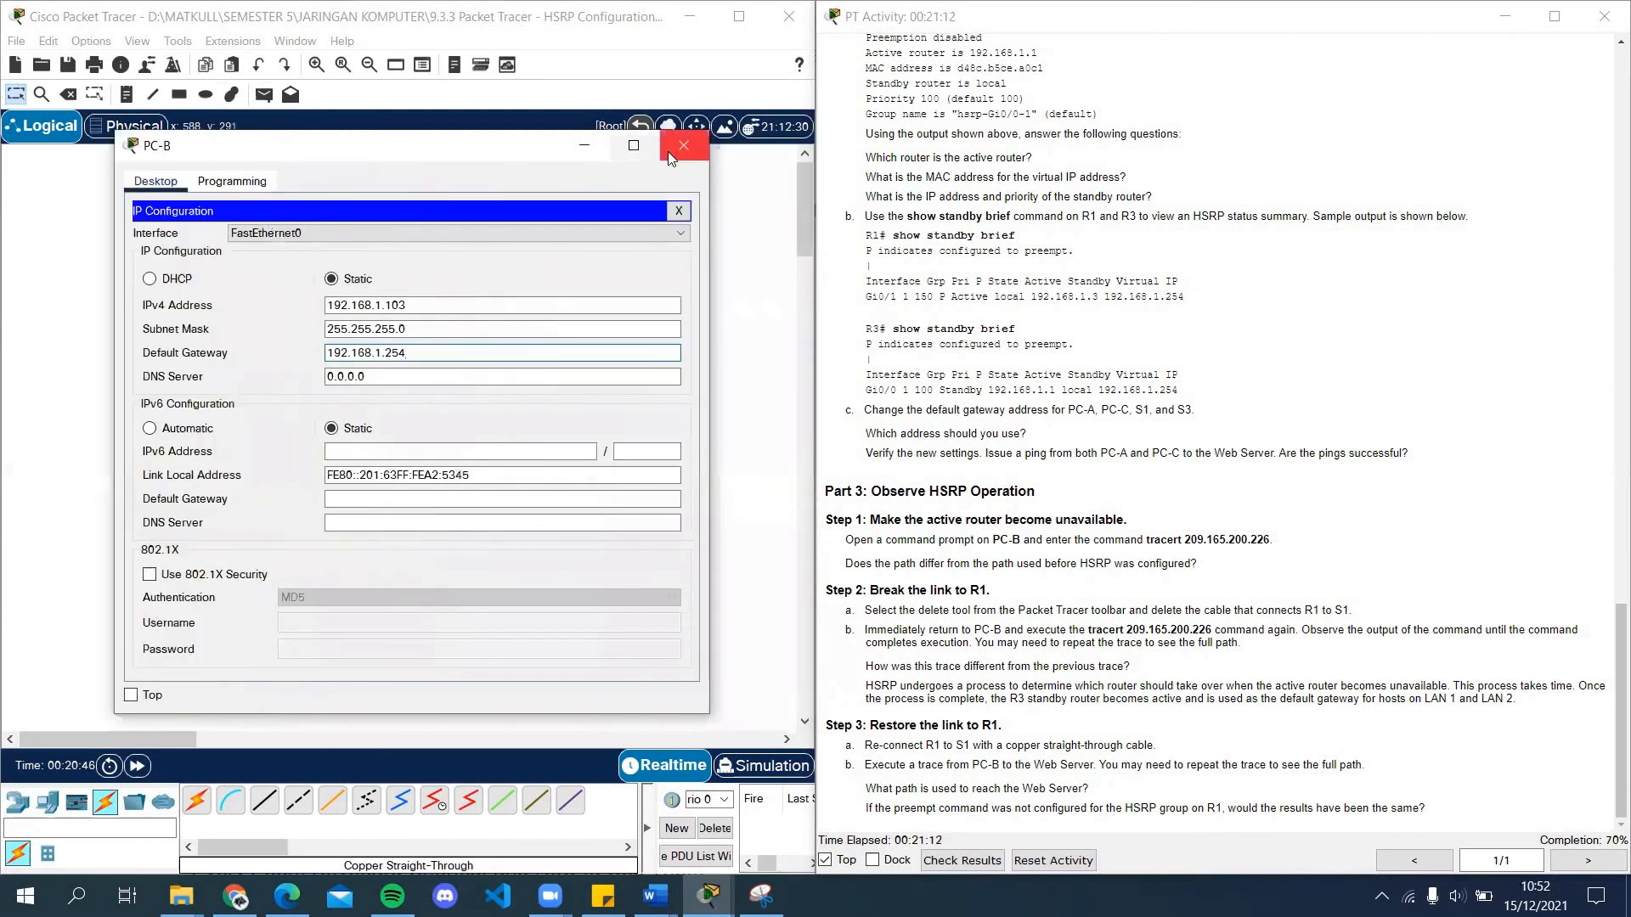
{"action": "left_click", "coordinate": [668, 151]}
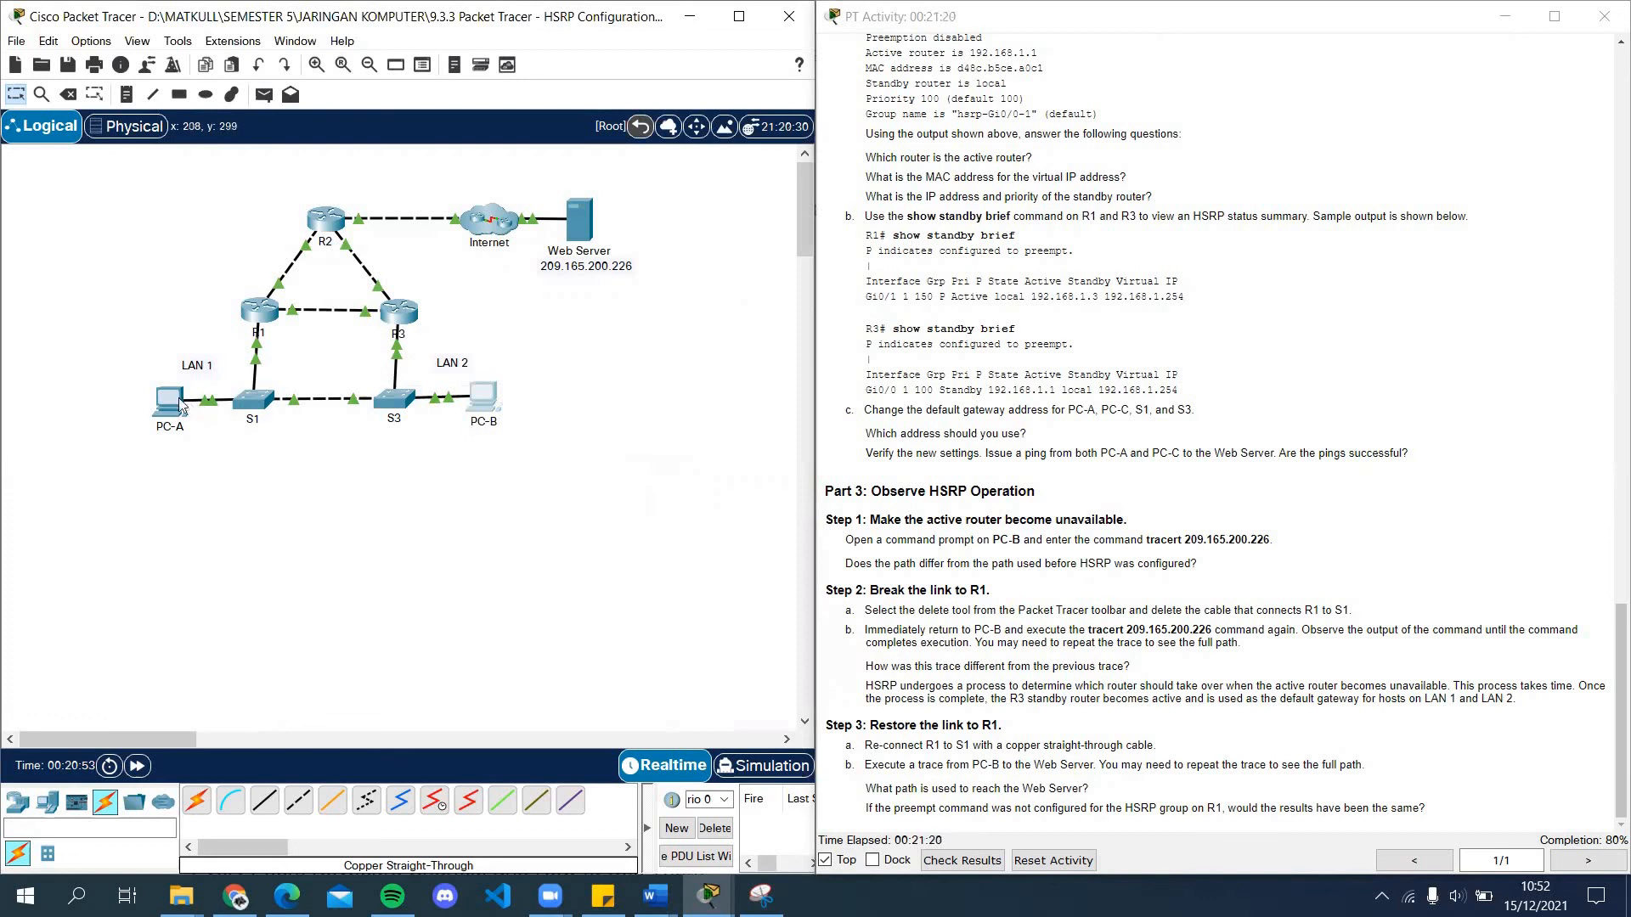
Step: Open S1's CLI and enter global configuration mode through privileged EXEC mode
{"action": "left_click", "coordinate": [252, 406]}
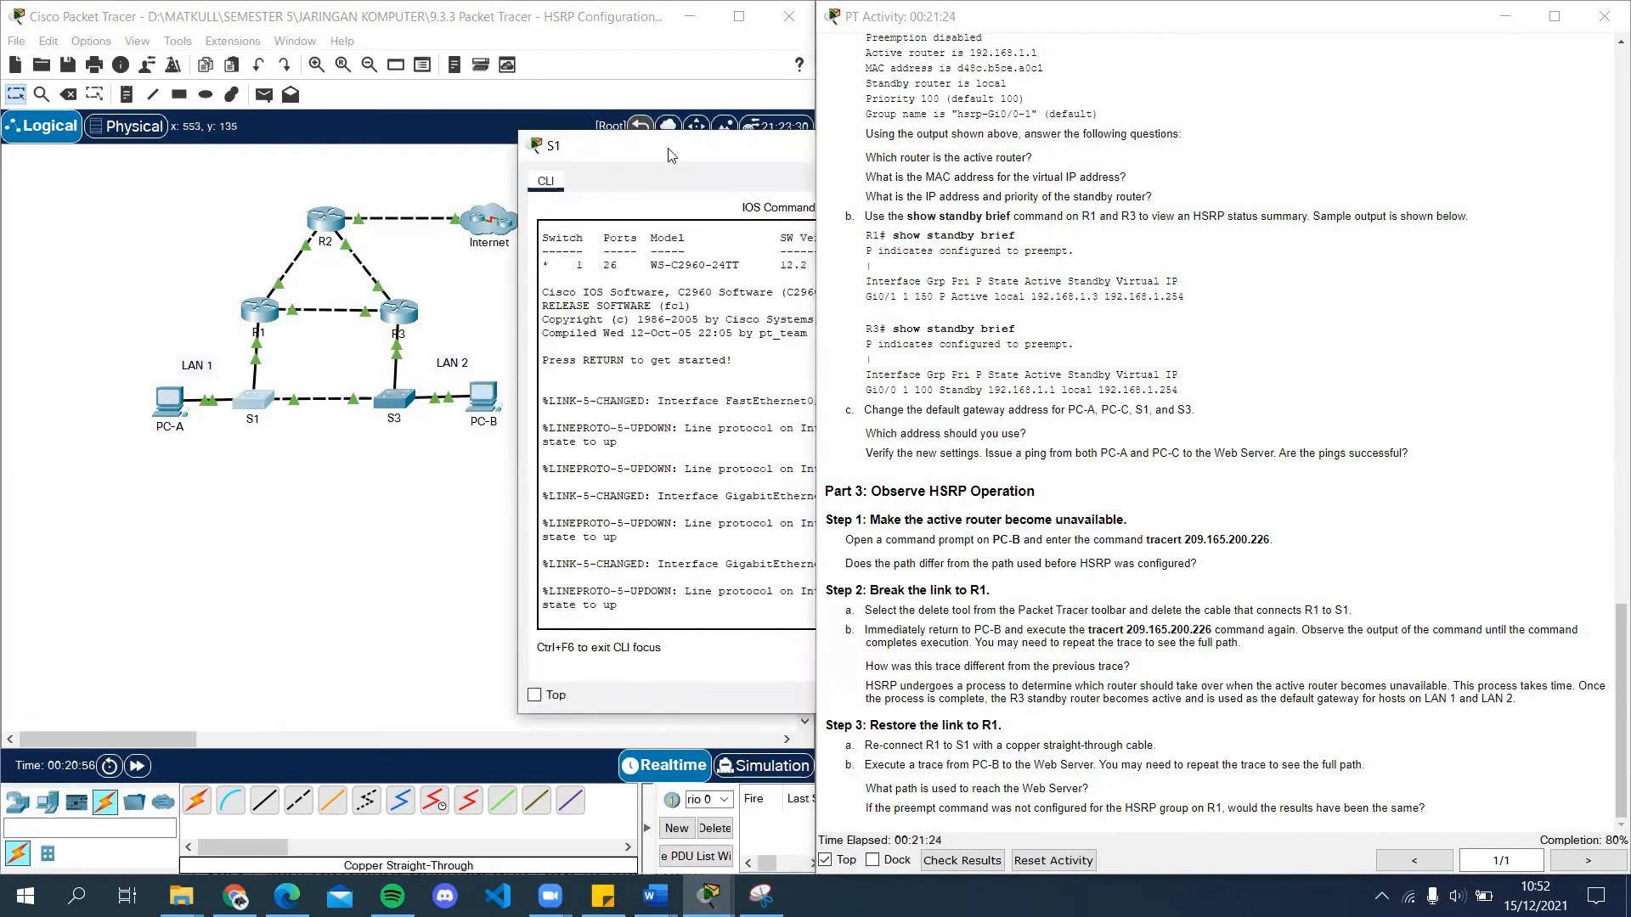
{"action": "left_click_drag", "start_coordinate": [669, 155], "coordinate": [350, 101]}
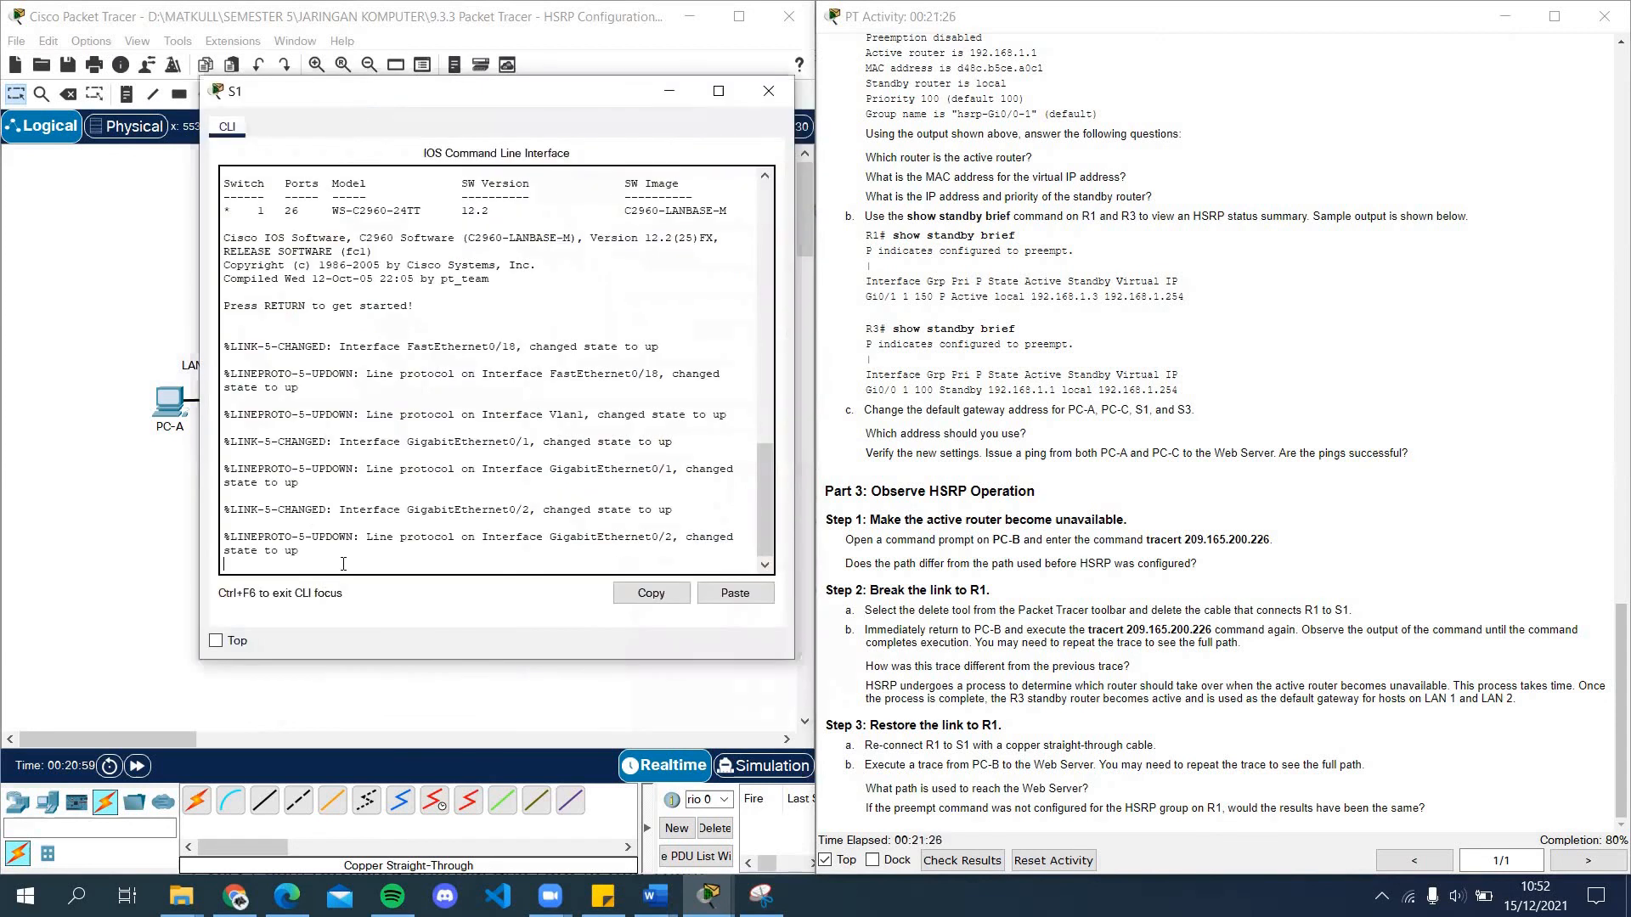
{"action": "left_click", "coordinate": [341, 554]}
{"action": "key", "text": "Return"}
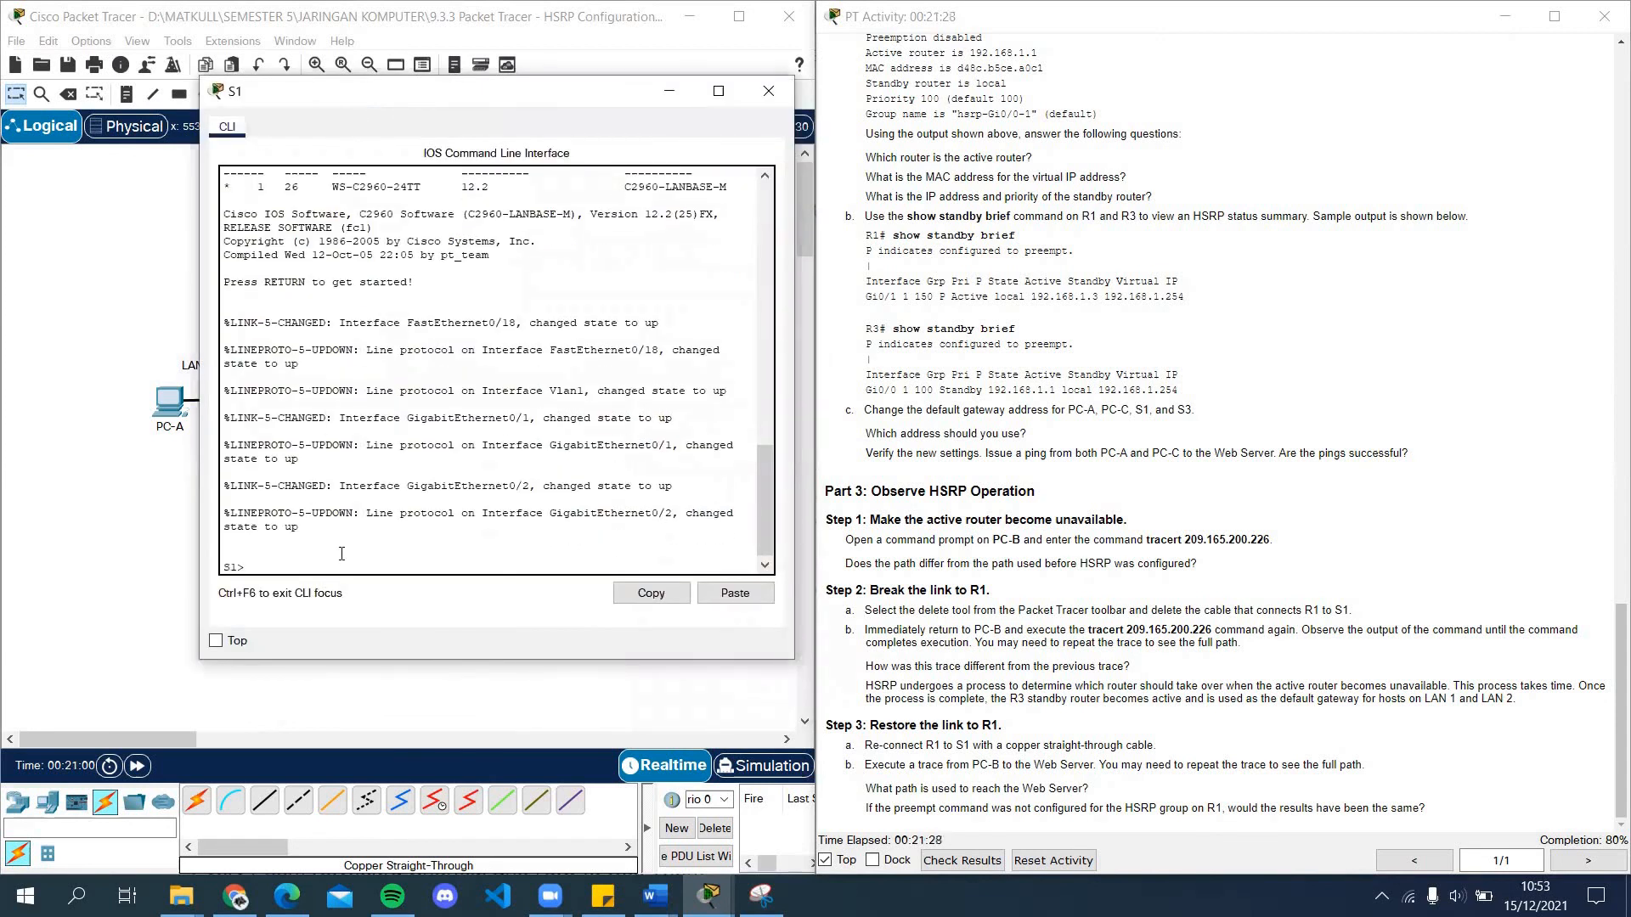
{"action": "type", "text": "en"}
{"action": "key", "text": "Return"}
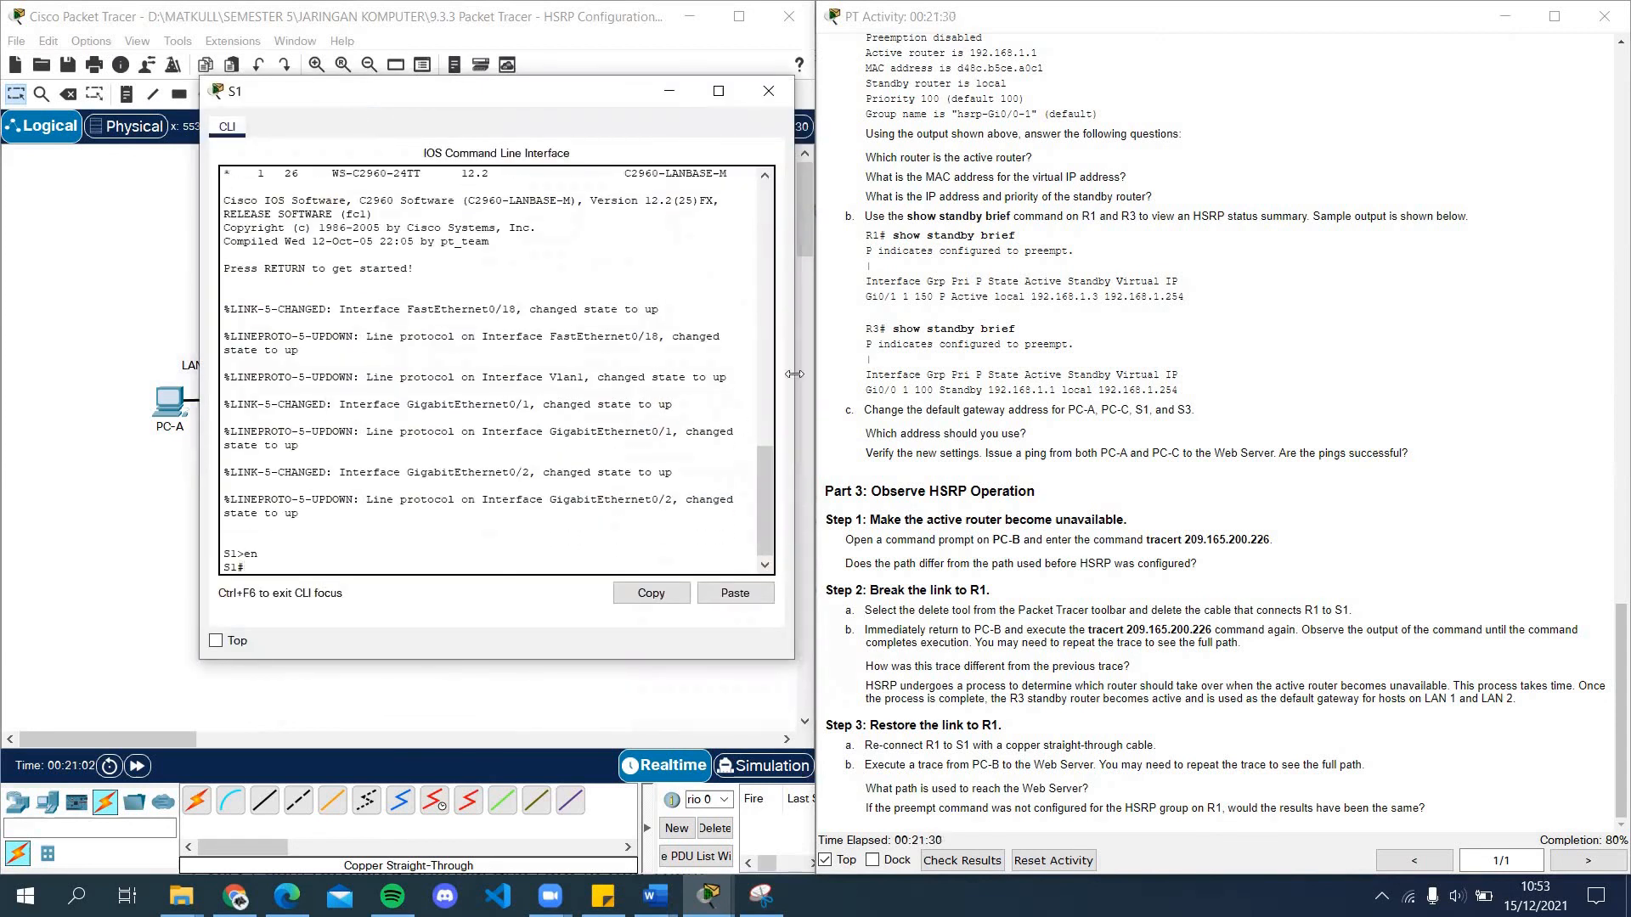
{"action": "type", "text": "conf t"}
{"action": "key", "text": "Return"}
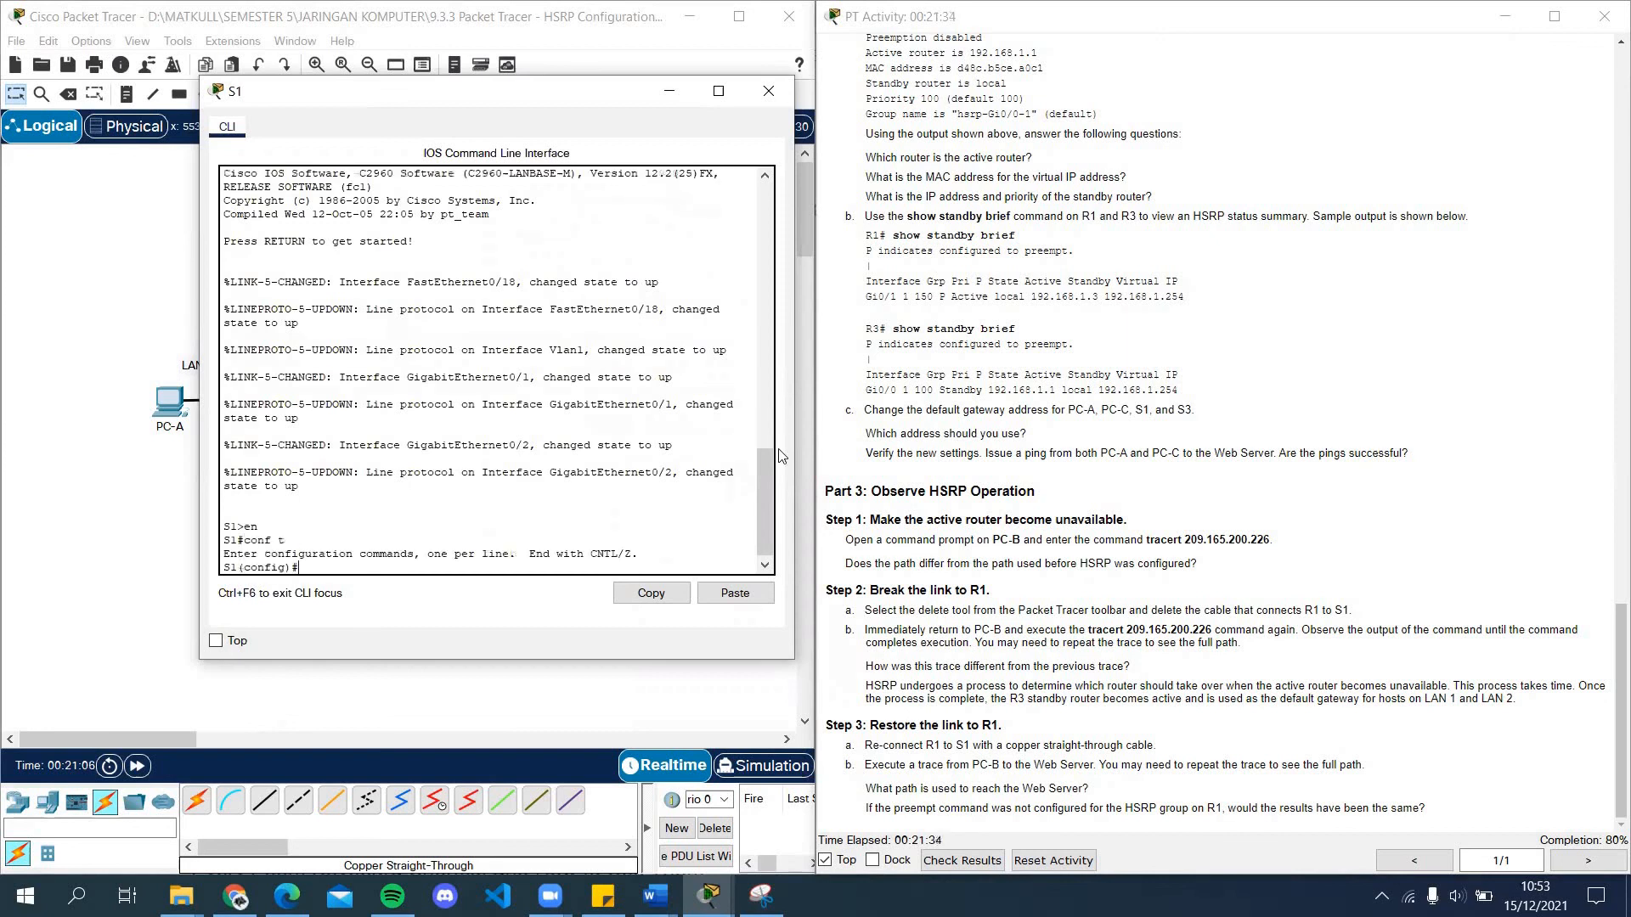
Step: Configure S1 with ip default-gateway 192.168.1.254 and return to the topology
{"action": "type", "text": "ip default-f"}
{"action": "key", "text": "BackSpace"}
{"action": "type", "text": "gateway"}
{"action": "type", "text": "192.168.1.254"}
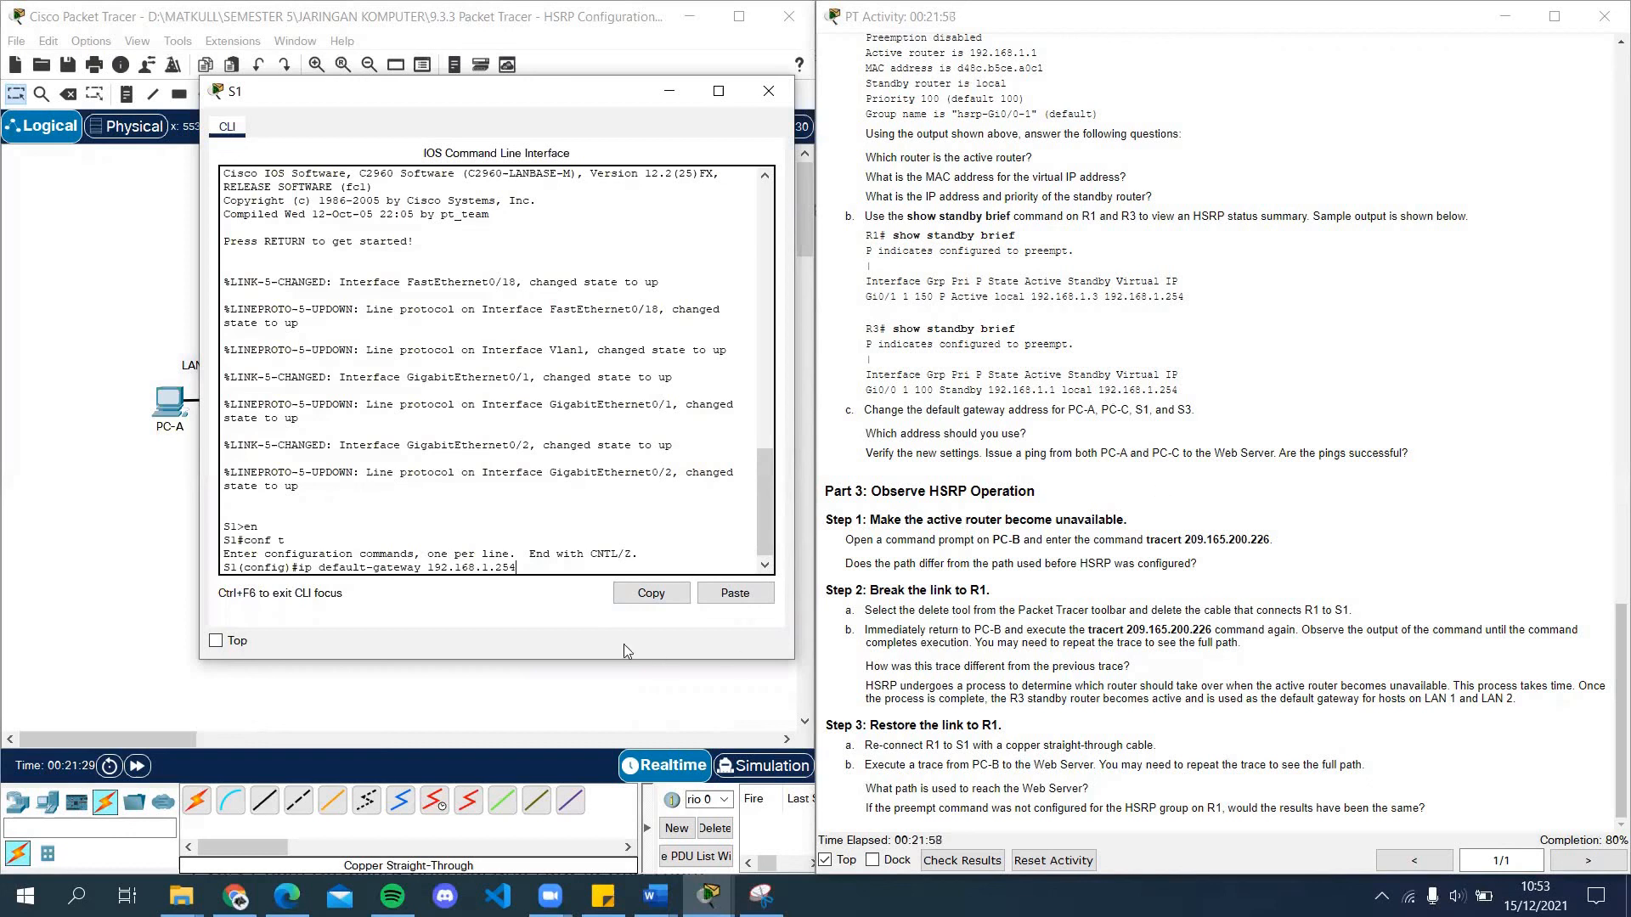
{"action": "key", "text": "Return"}
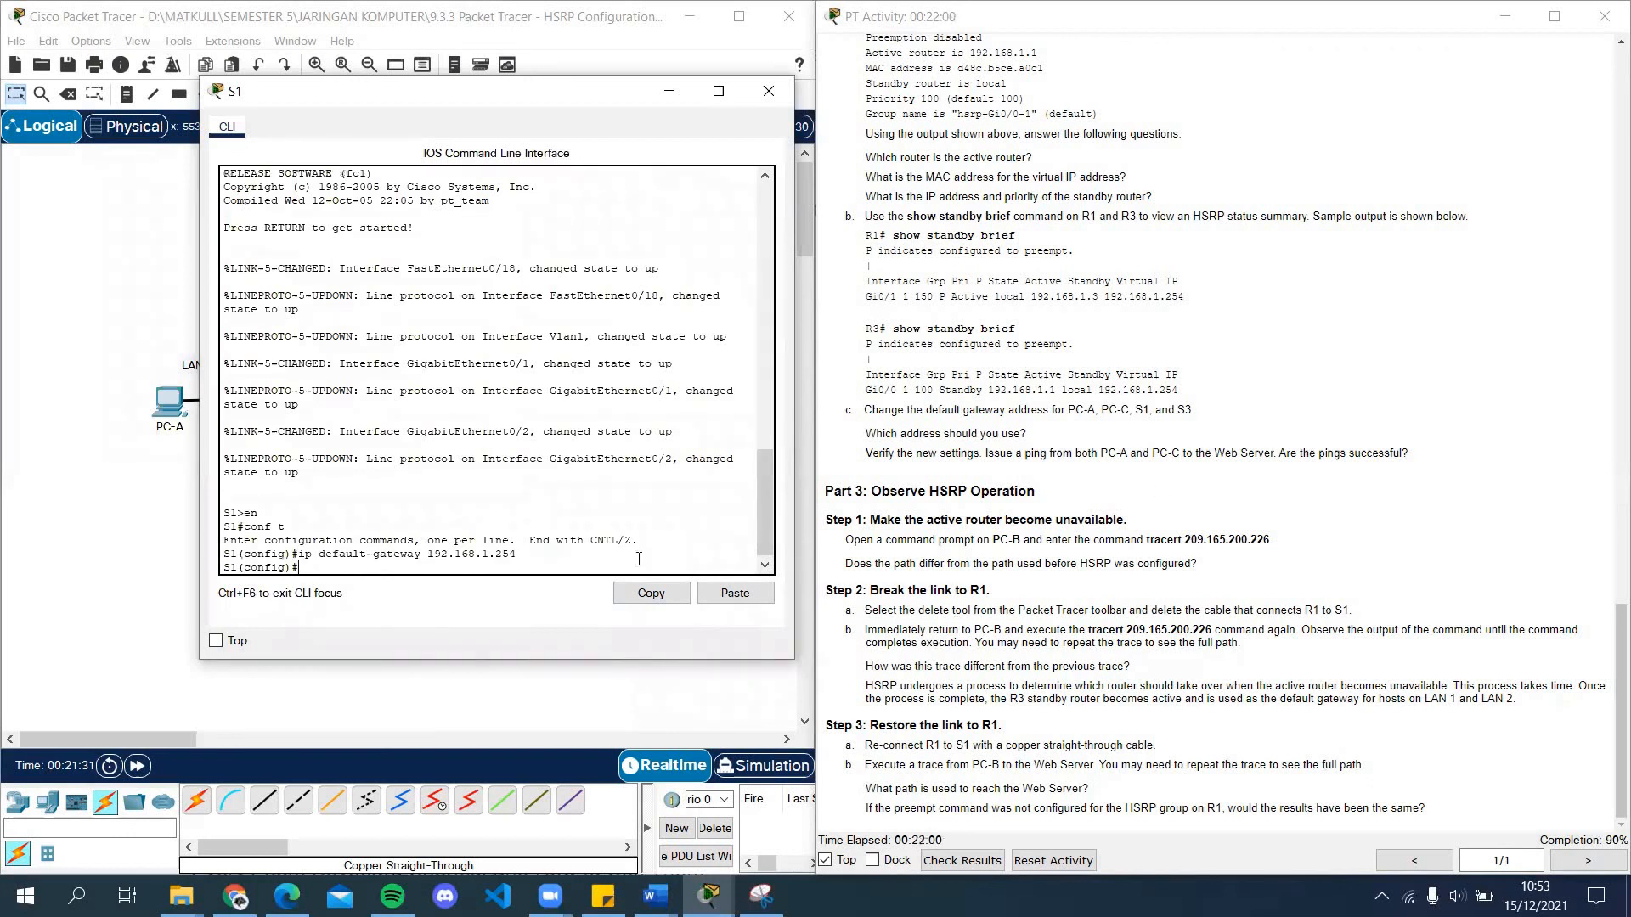
{"action": "left_click", "coordinate": [39, 338]}
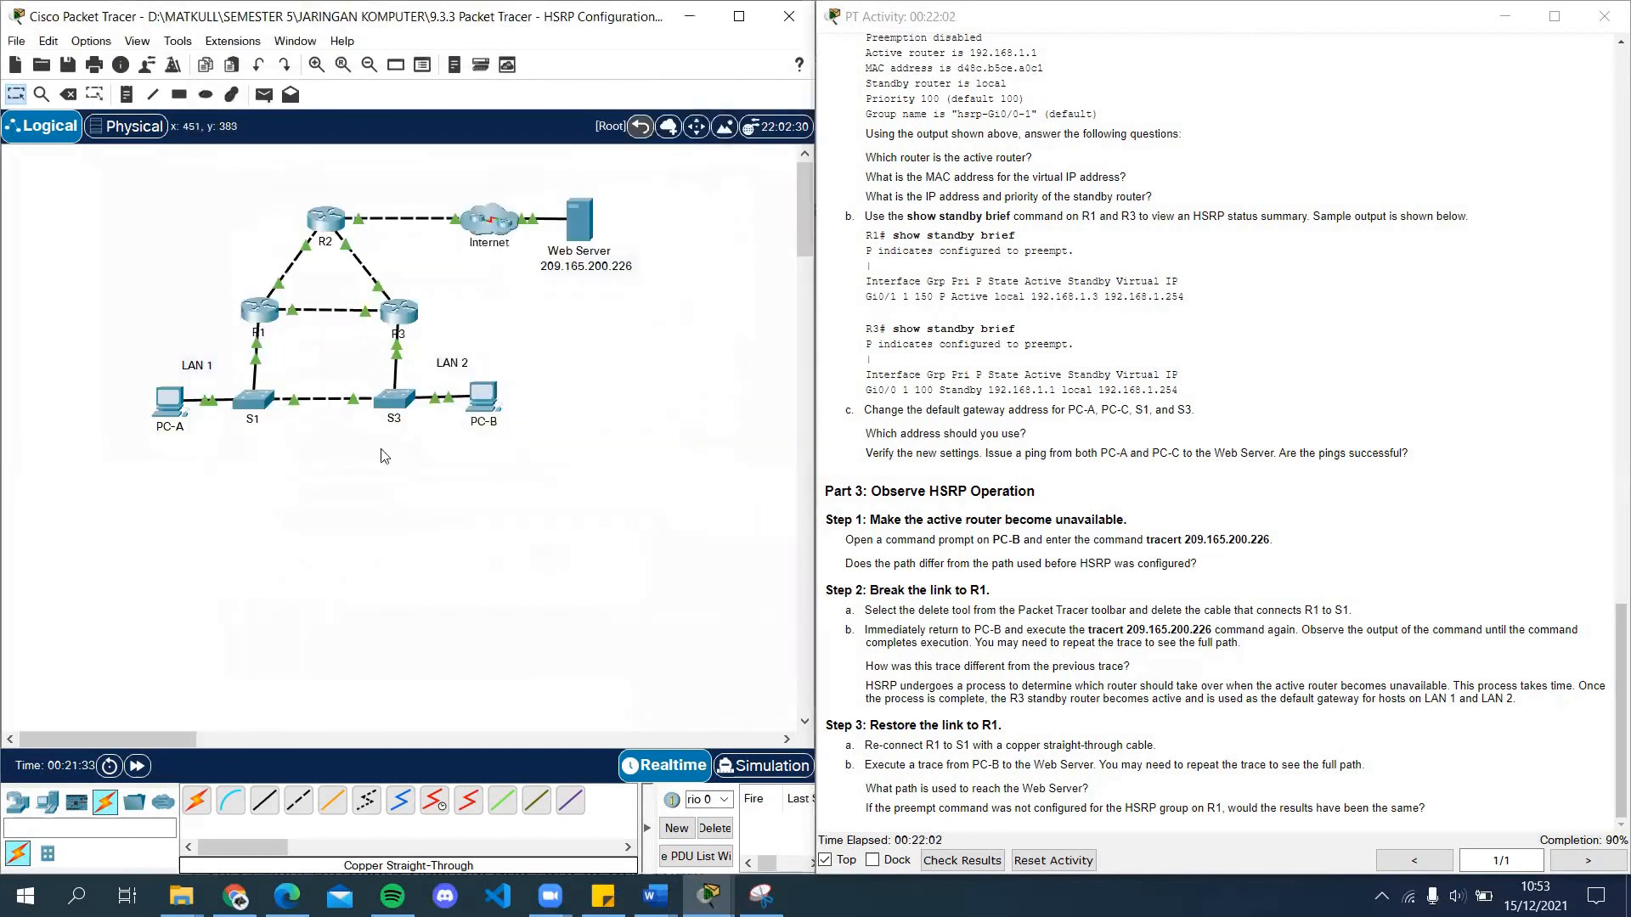
Step: In S3's CLI, enter global configuration mode, configure ip default-gateway 192.168.1.254 and minimize the CLI
{"action": "left_click", "coordinate": [391, 408]}
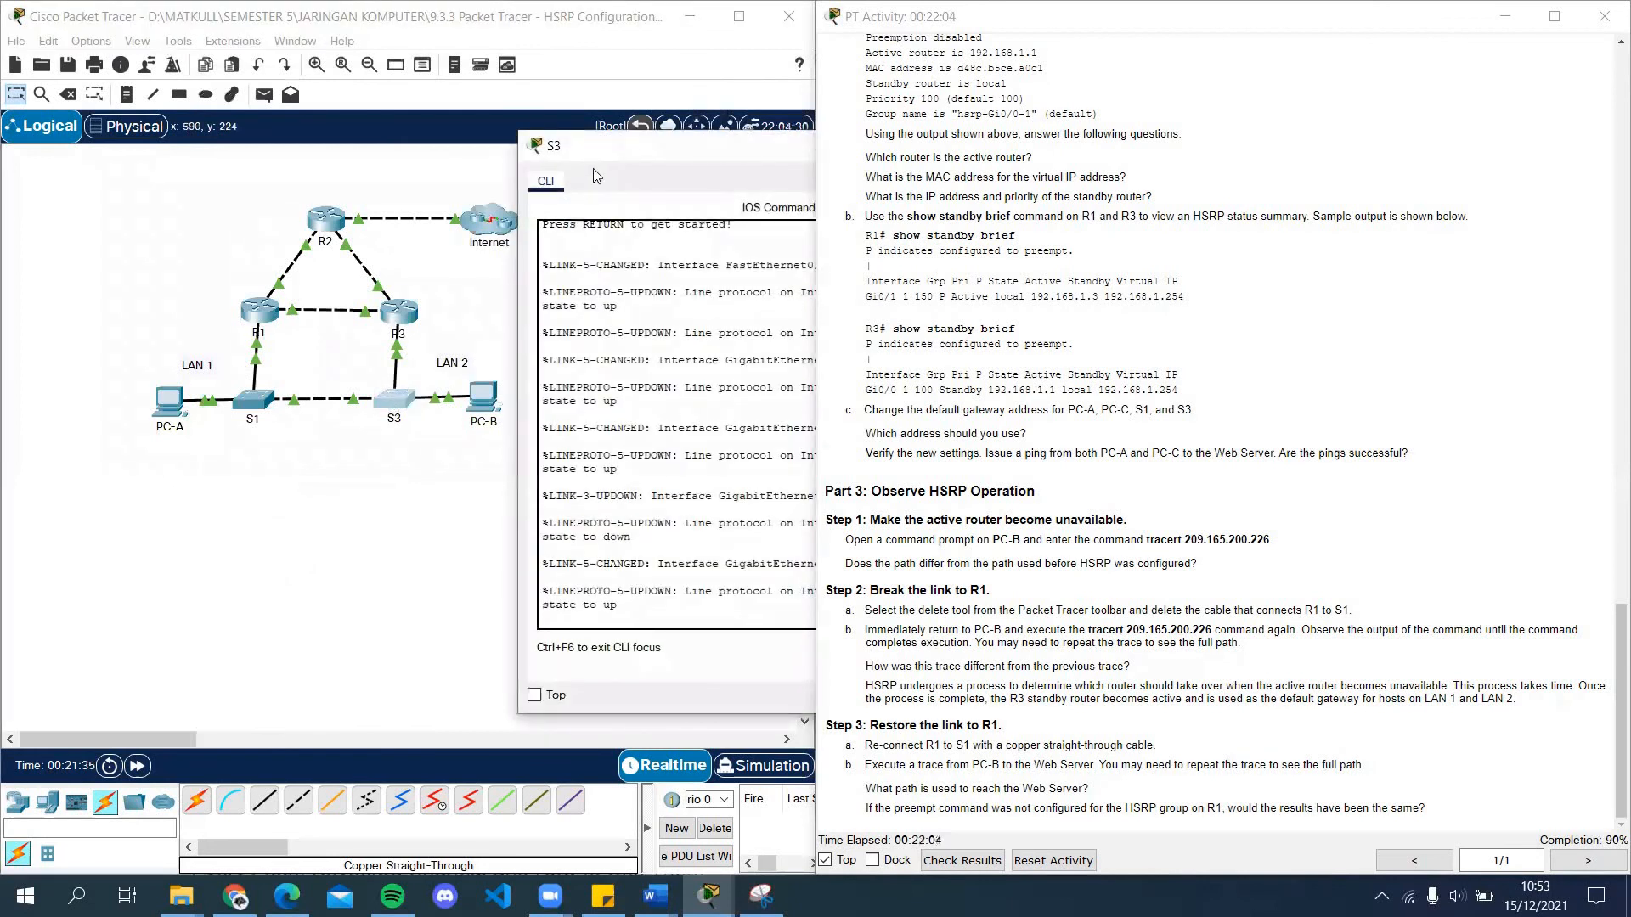
{"action": "left_click_drag", "start_coordinate": [604, 154], "coordinate": [349, 108]}
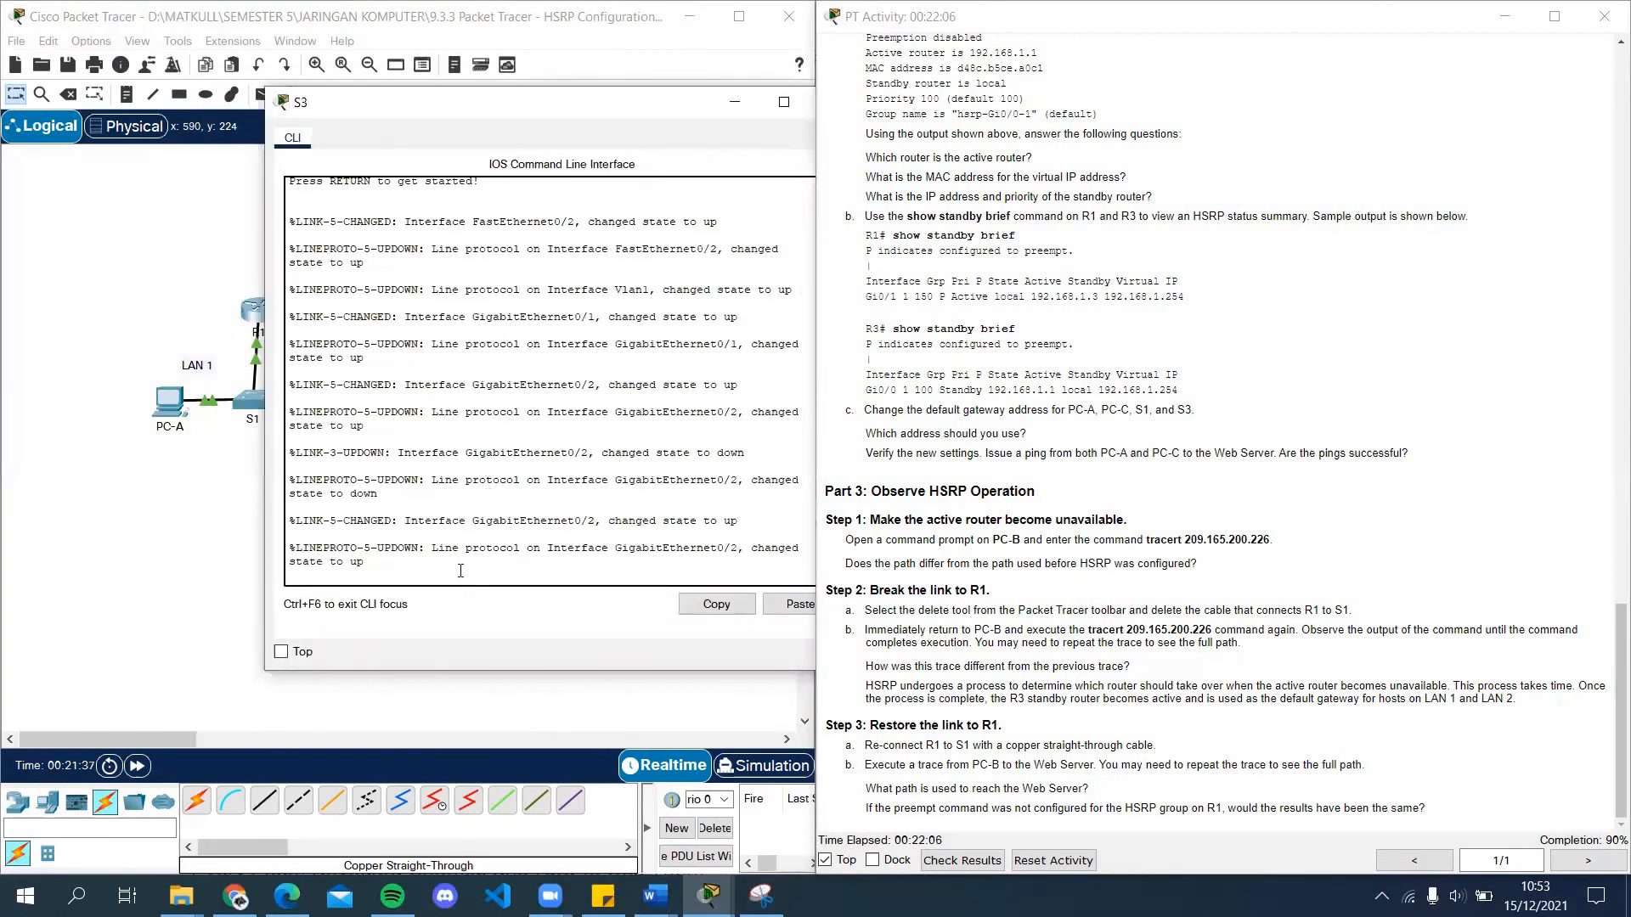
{"action": "key", "text": "Return"}
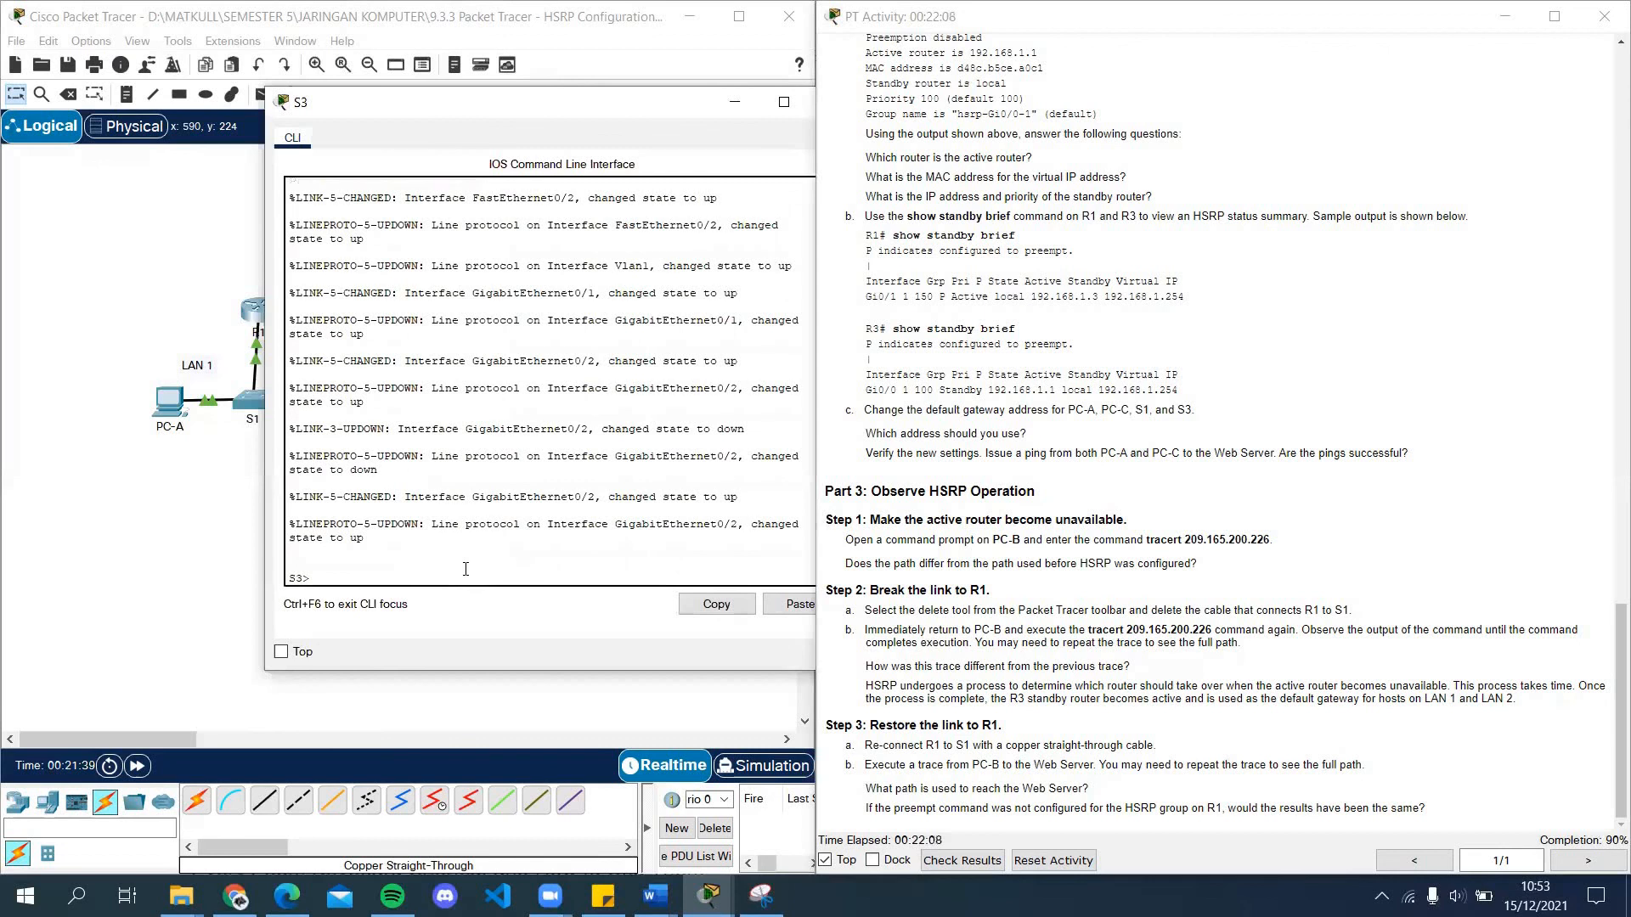
{"action": "type", "text": "en"}
{"action": "key", "text": "Return"}
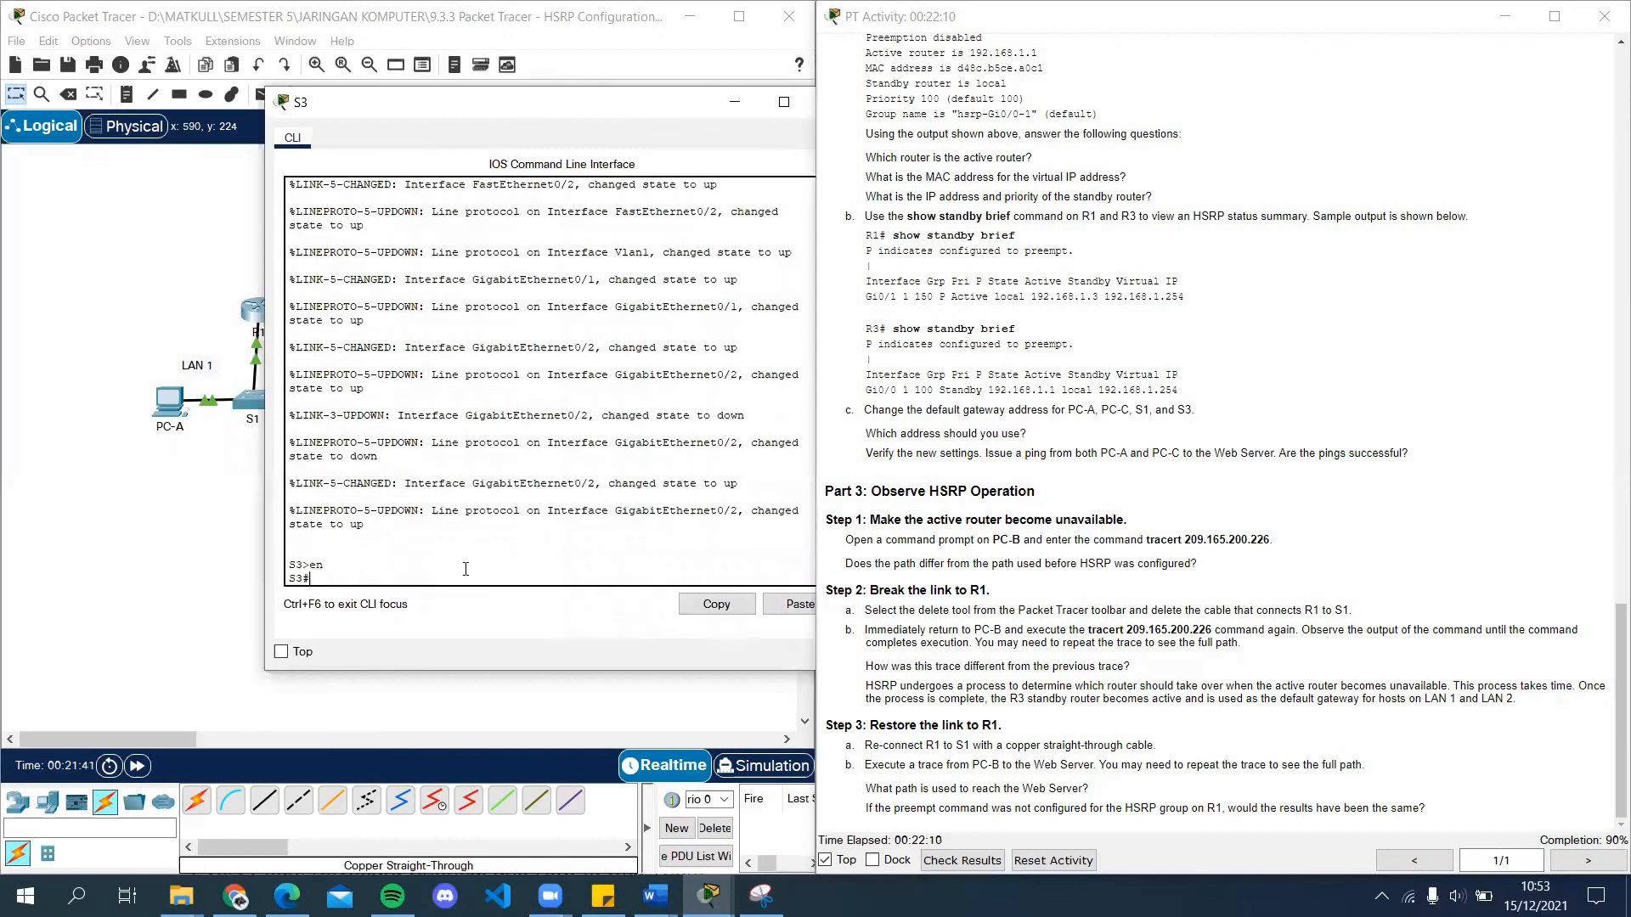
{"action": "type", "text": "conf t"}
{"action": "key", "text": "Return"}
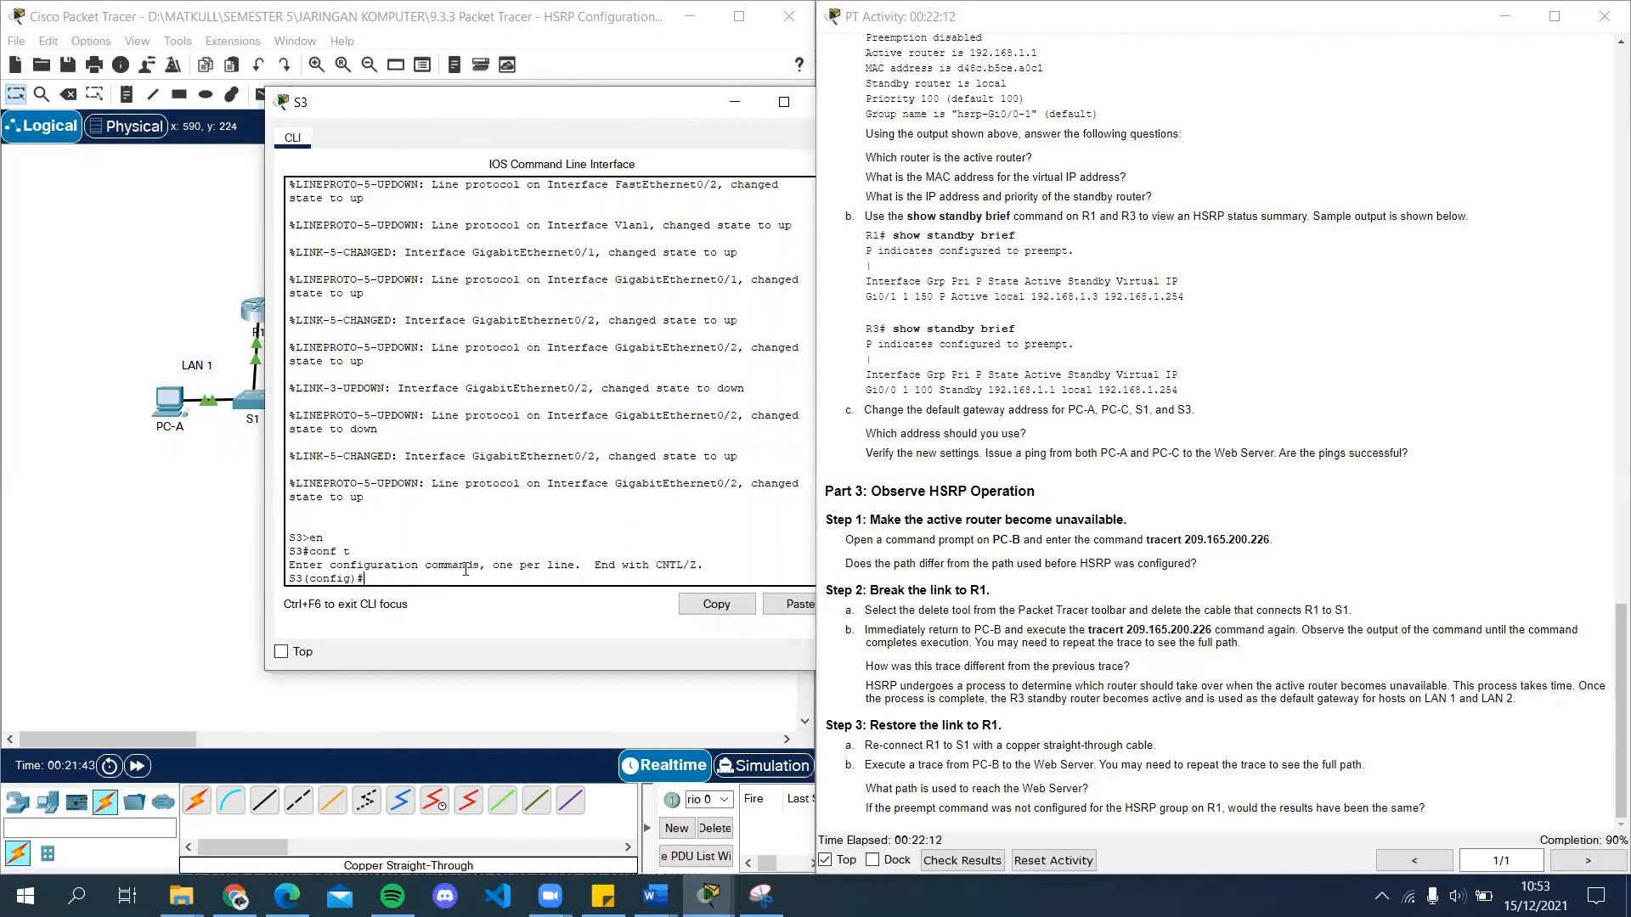
{"action": "type", "text": "ip default-gateway 192.168.1.254"}
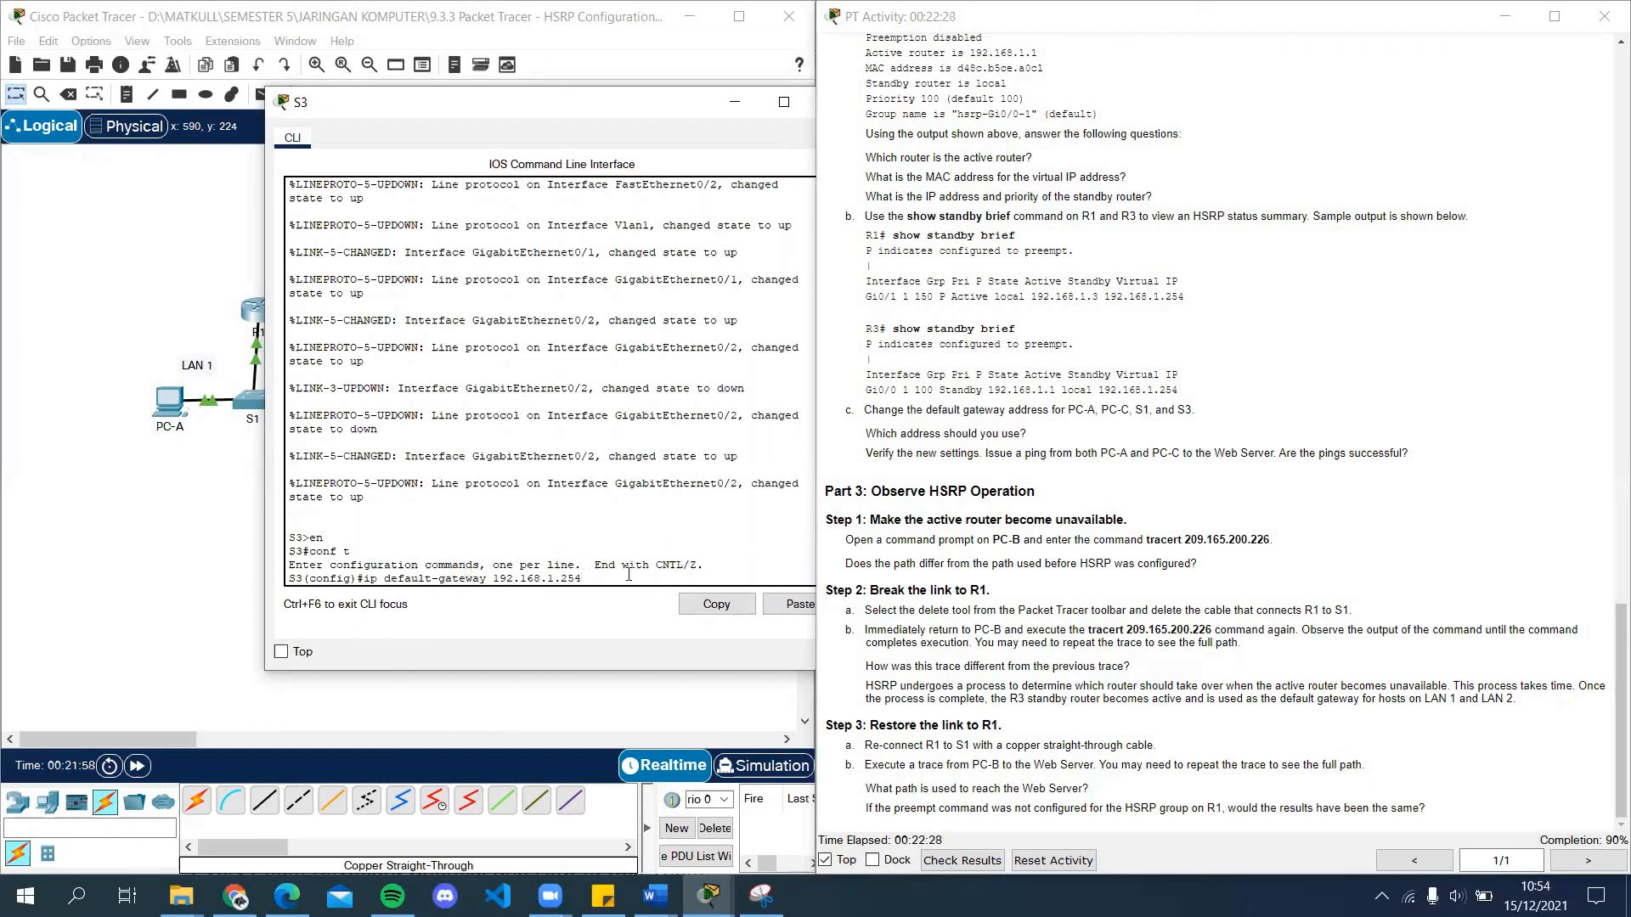
{"action": "key", "text": "Return"}
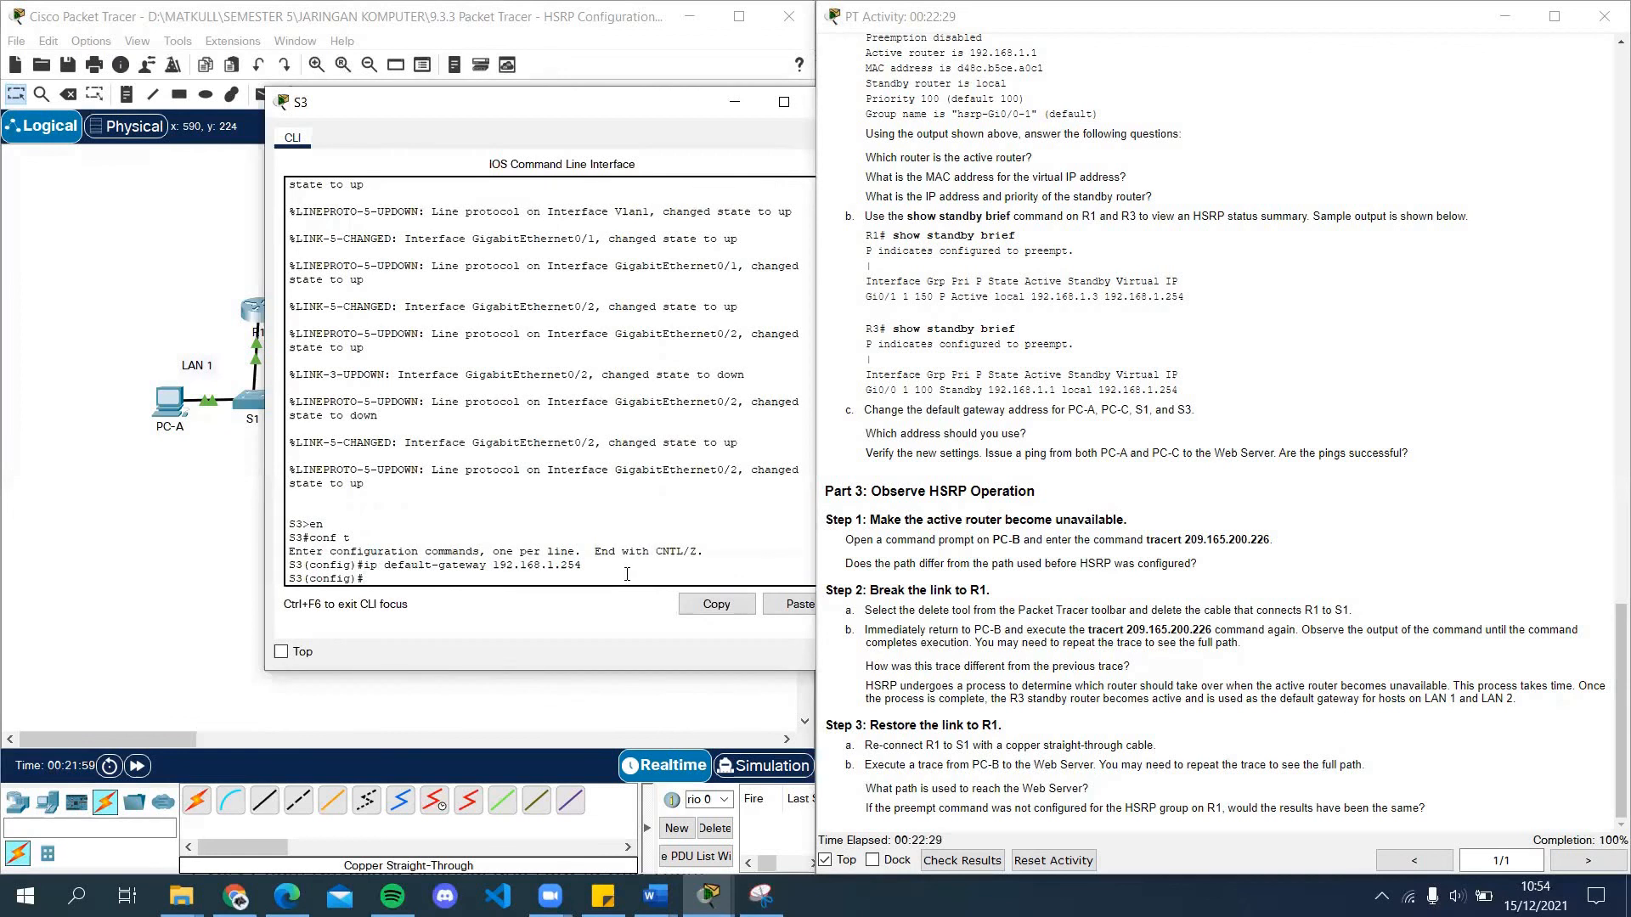
{"action": "left_click", "coordinate": [735, 102]}
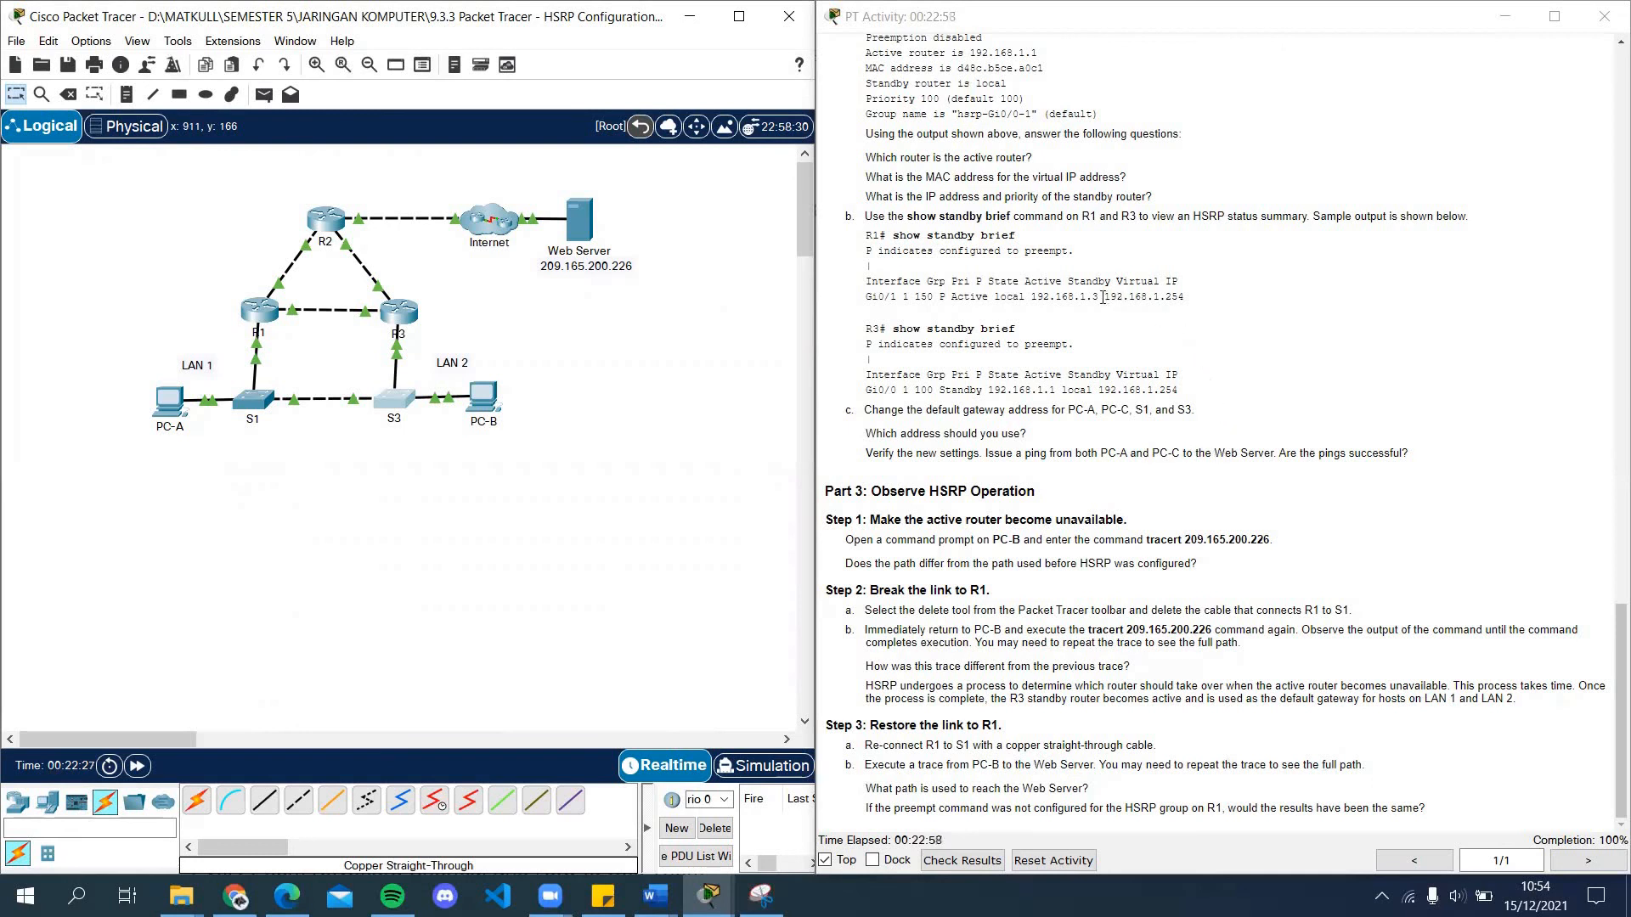
Step: Examine the virtual IP in R1's sample output and the instruction on verifying the new gateway settings with pings
{"action": "left_click_drag", "start_coordinate": [1104, 296], "coordinate": [1186, 309]}
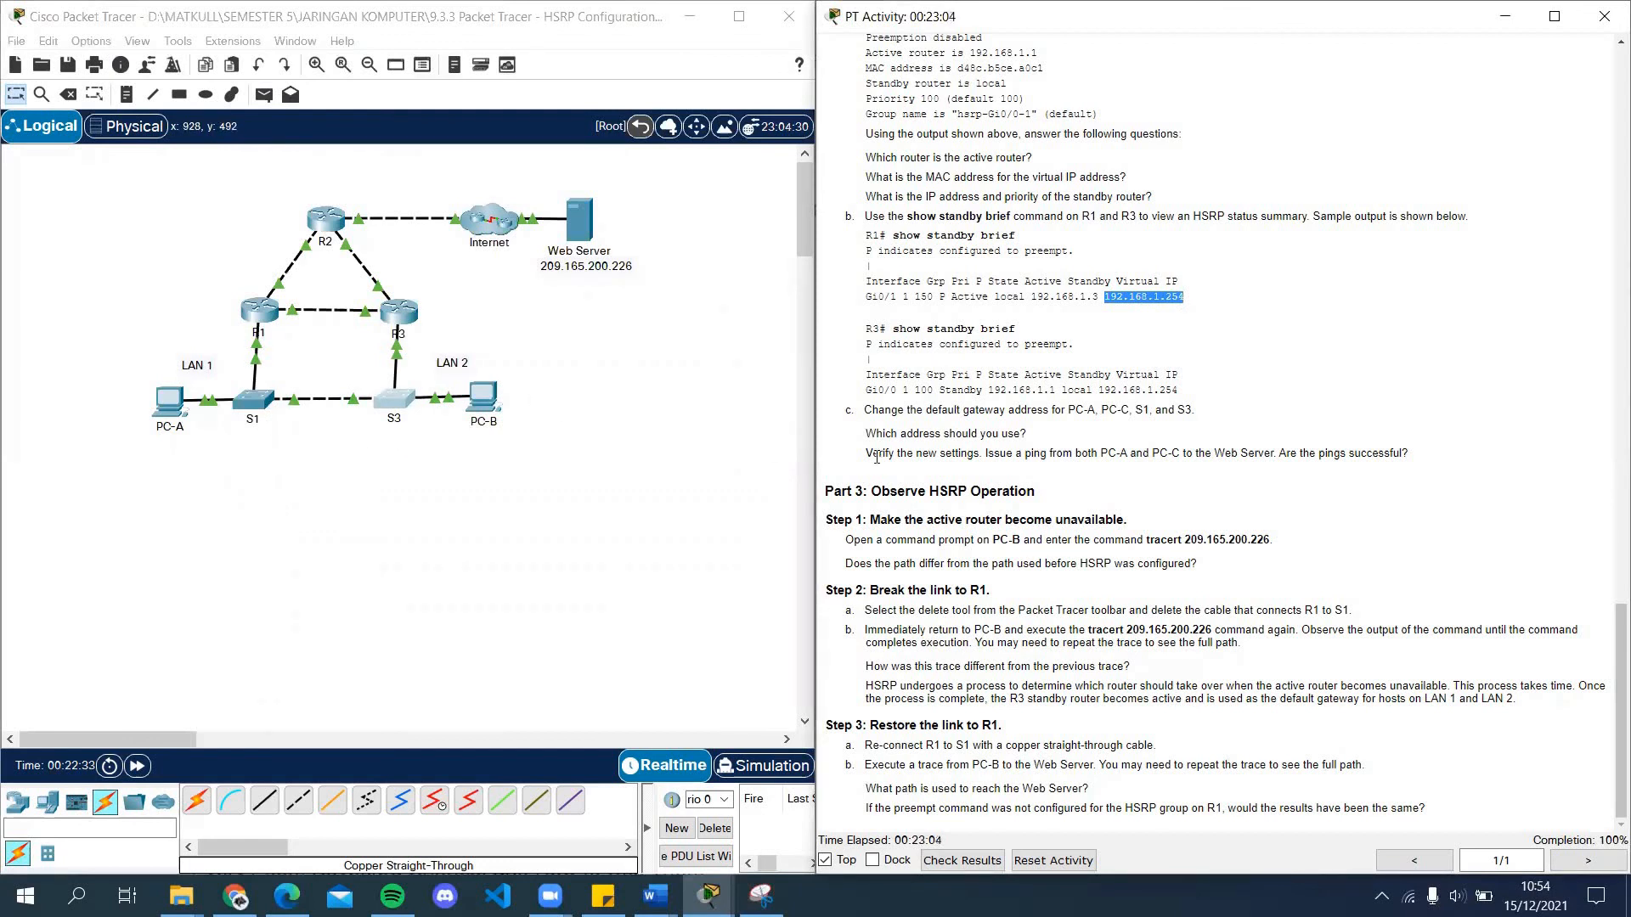
{"action": "left_click_drag", "start_coordinate": [868, 454], "coordinate": [1023, 454]}
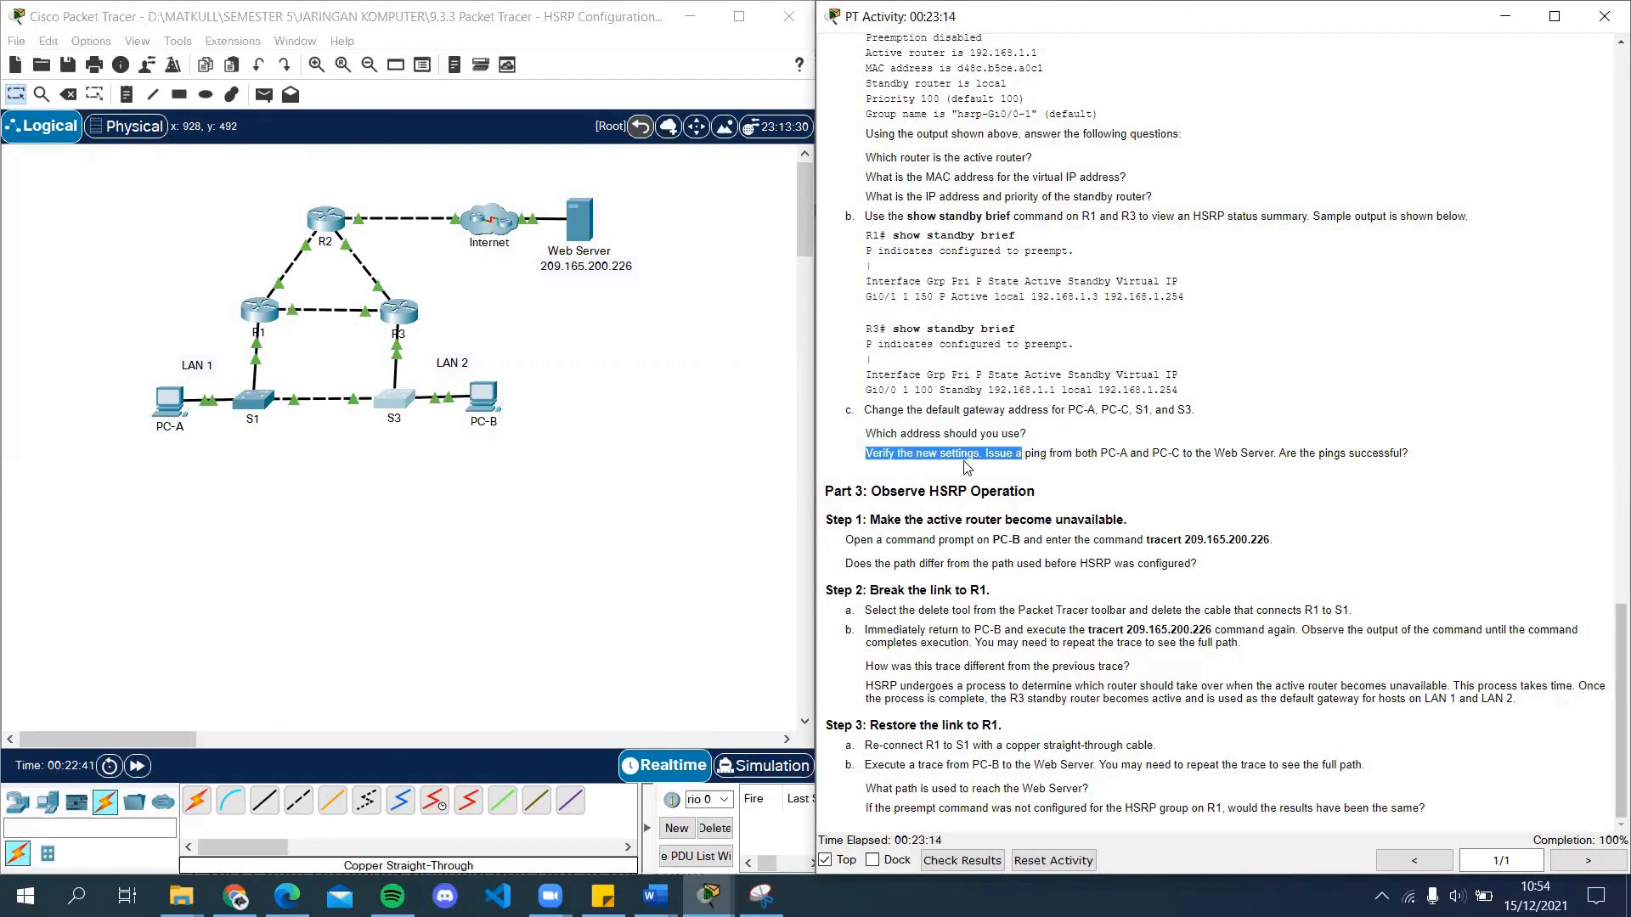
{"action": "left_click", "coordinate": [1039, 458]}
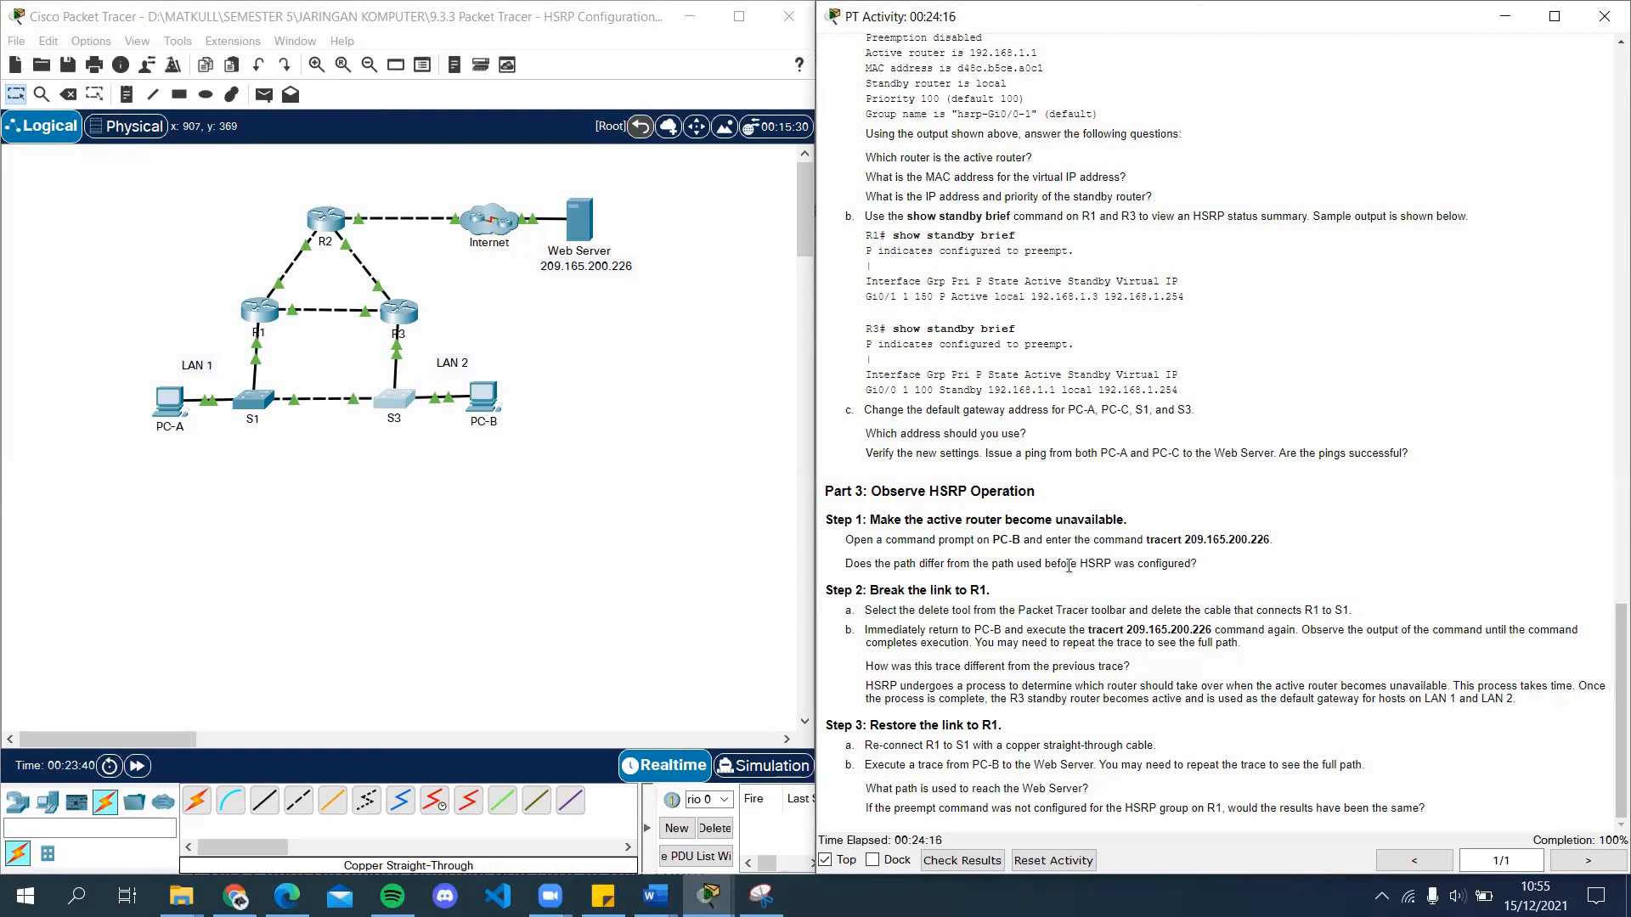
Step: Run tracert 209.165.200.226 from PC-B's Command Prompt, using the command copied from Part 3 Step 1, and examine the path
{"action": "left_click", "coordinate": [480, 407]}
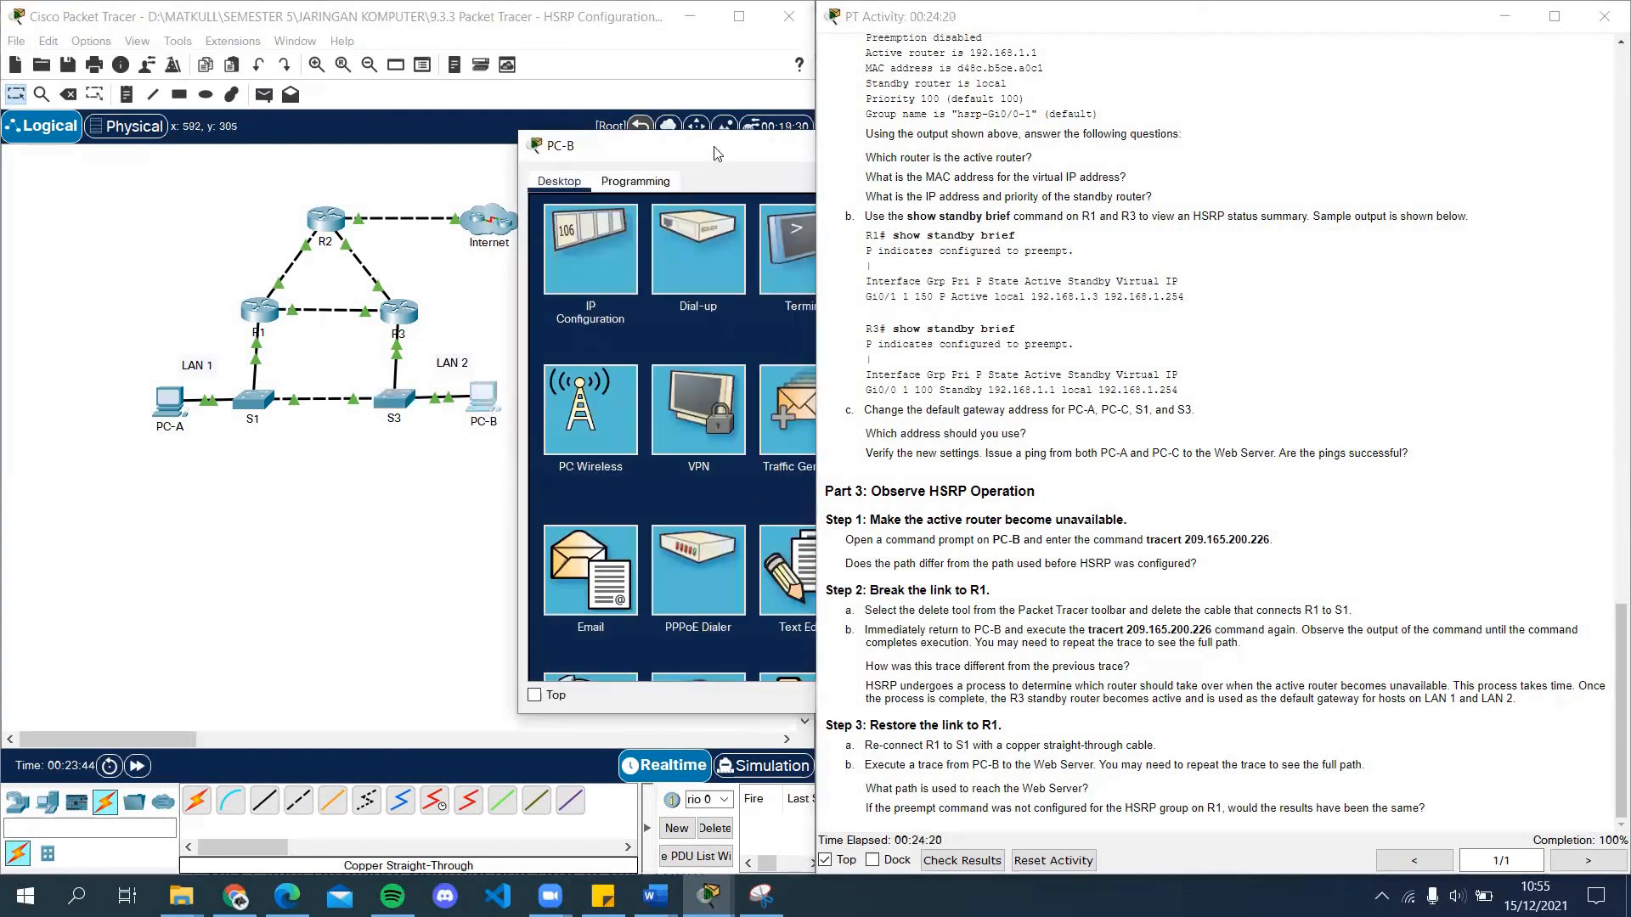
{"action": "left_click_drag", "start_coordinate": [716, 153], "coordinate": [528, 141]}
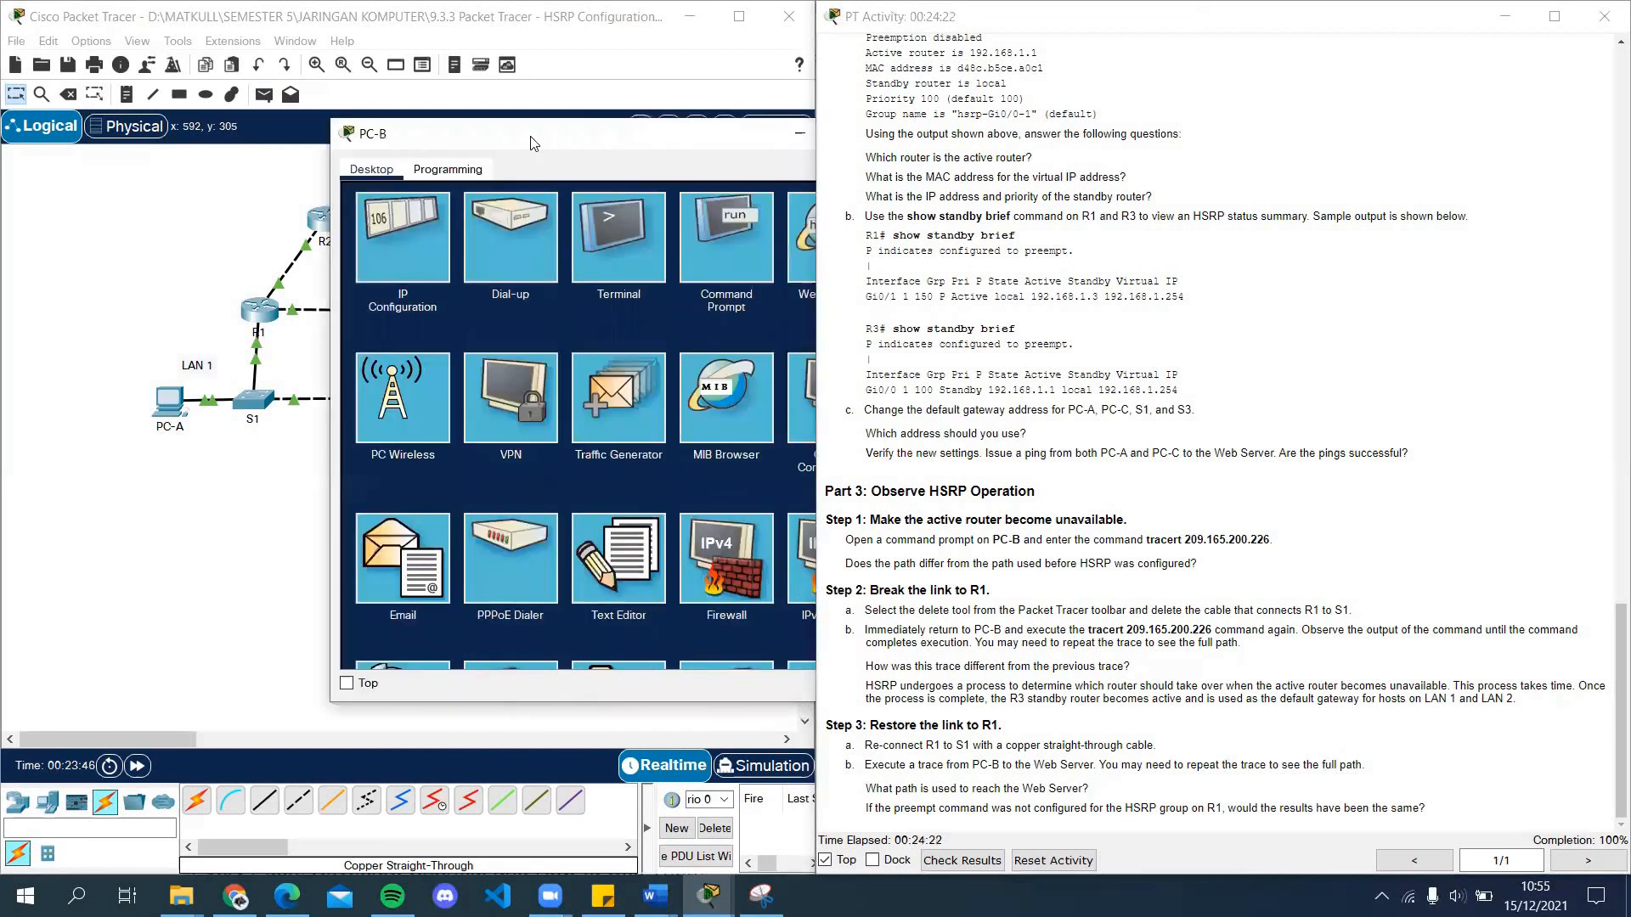
{"action": "left_click", "coordinate": [720, 251]}
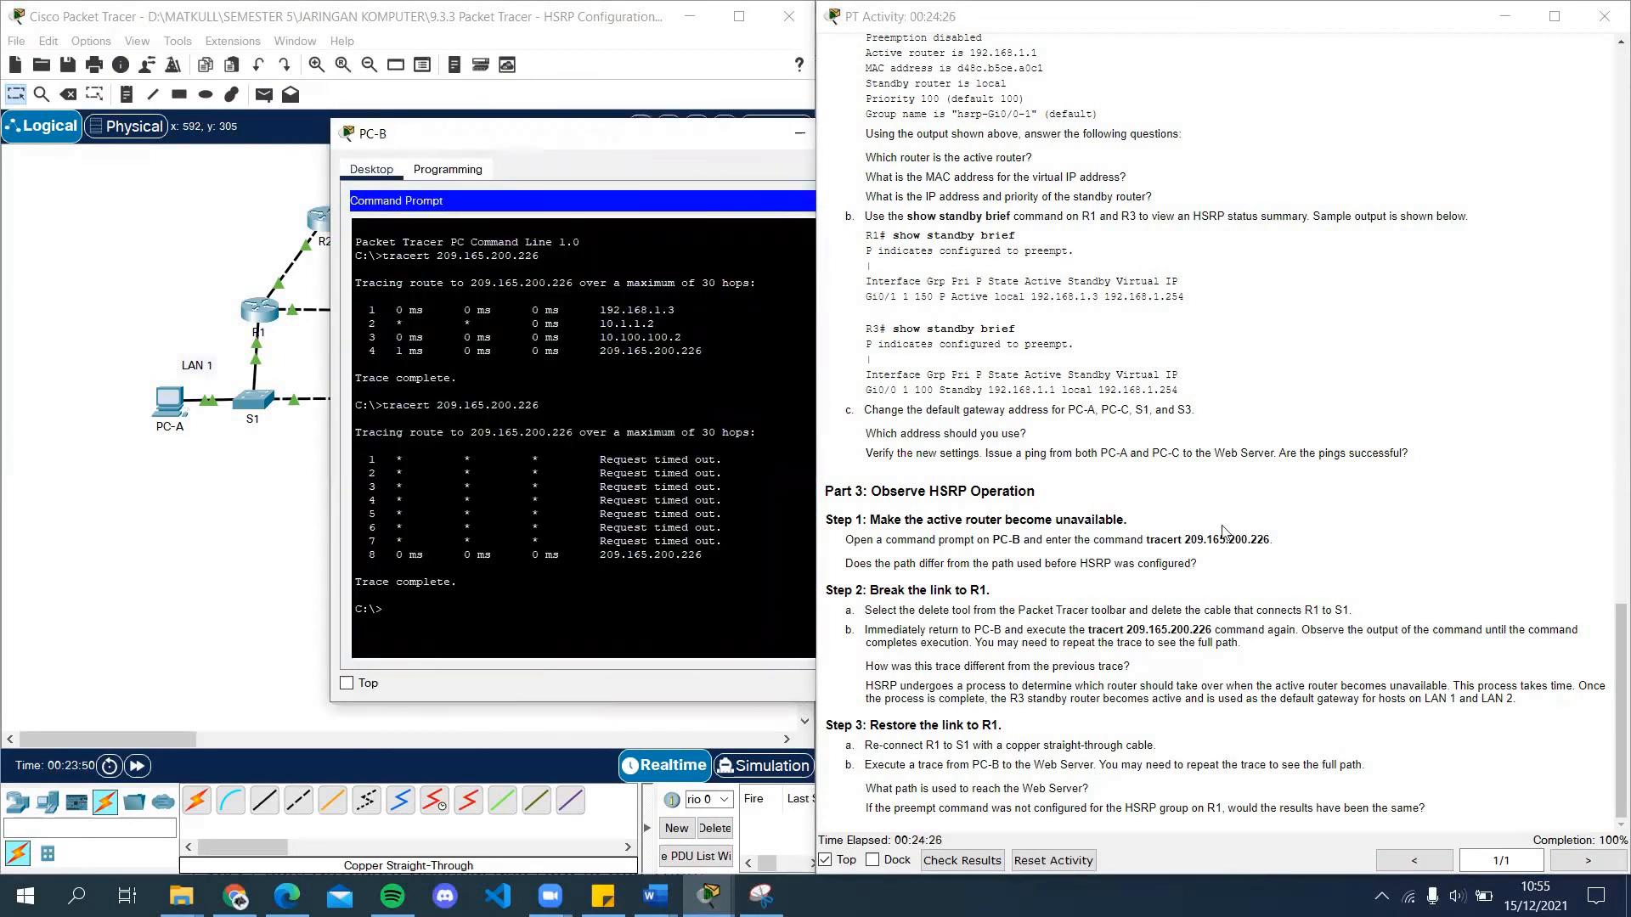
{"action": "left_click_drag", "start_coordinate": [1150, 540], "coordinate": [1271, 538]}
{"action": "key", "text": "ctrl+c"}
{"action": "left_click", "coordinate": [1177, 555]}
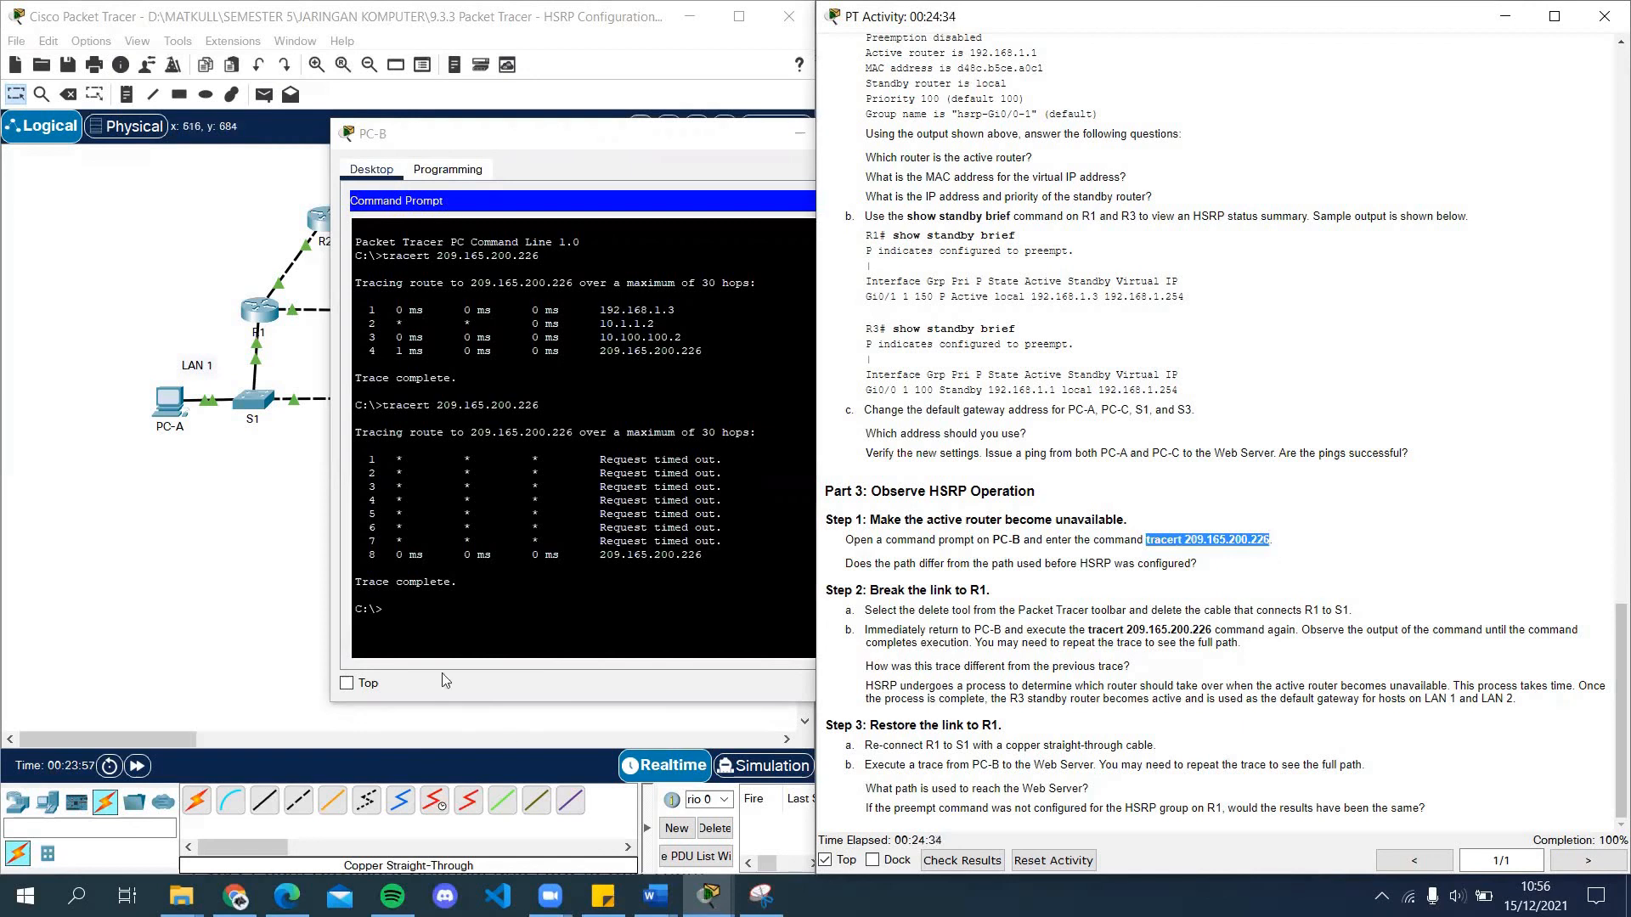
{"action": "left_click", "coordinate": [459, 606]}
{"action": "right_click", "coordinate": [450, 615]}
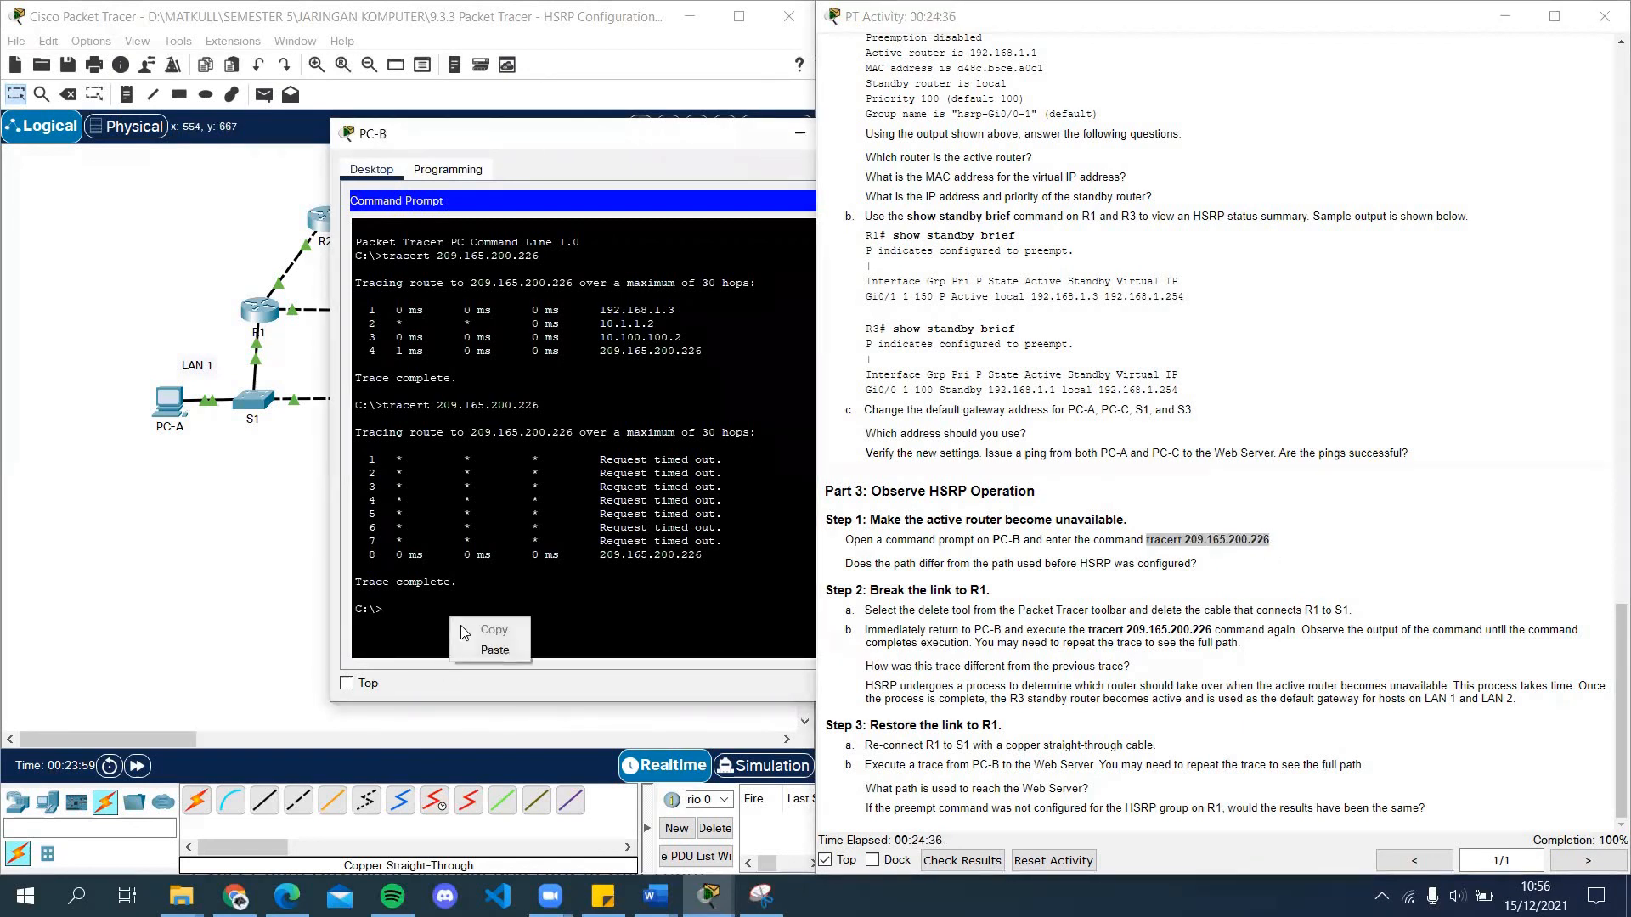
{"action": "left_click", "coordinate": [472, 651]}
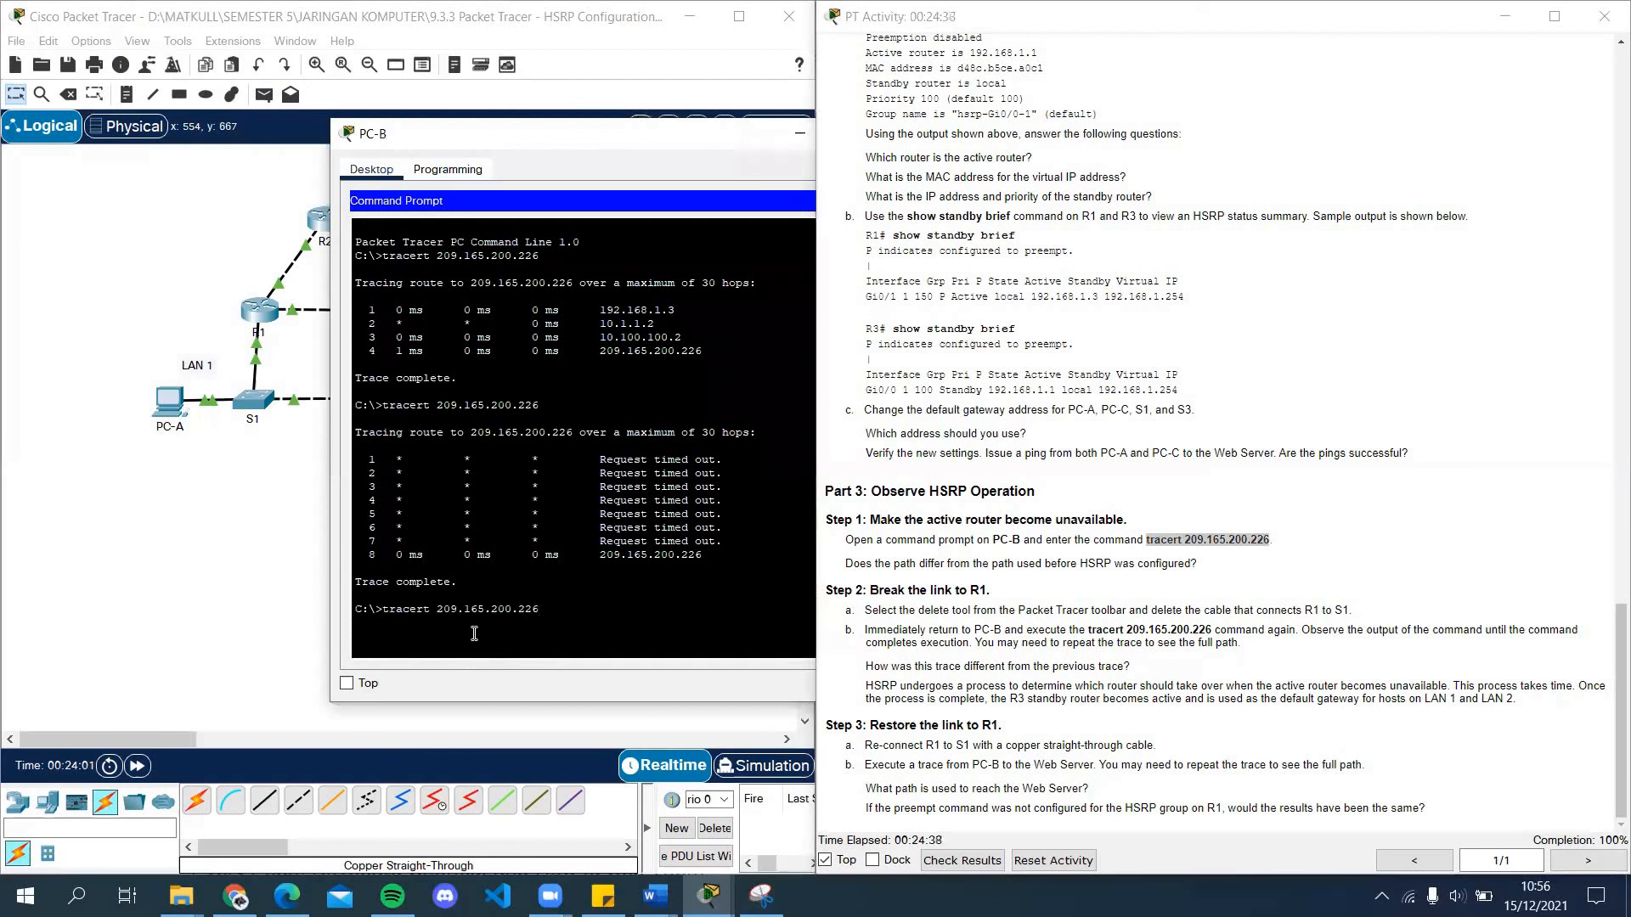
{"action": "key", "text": "Return"}
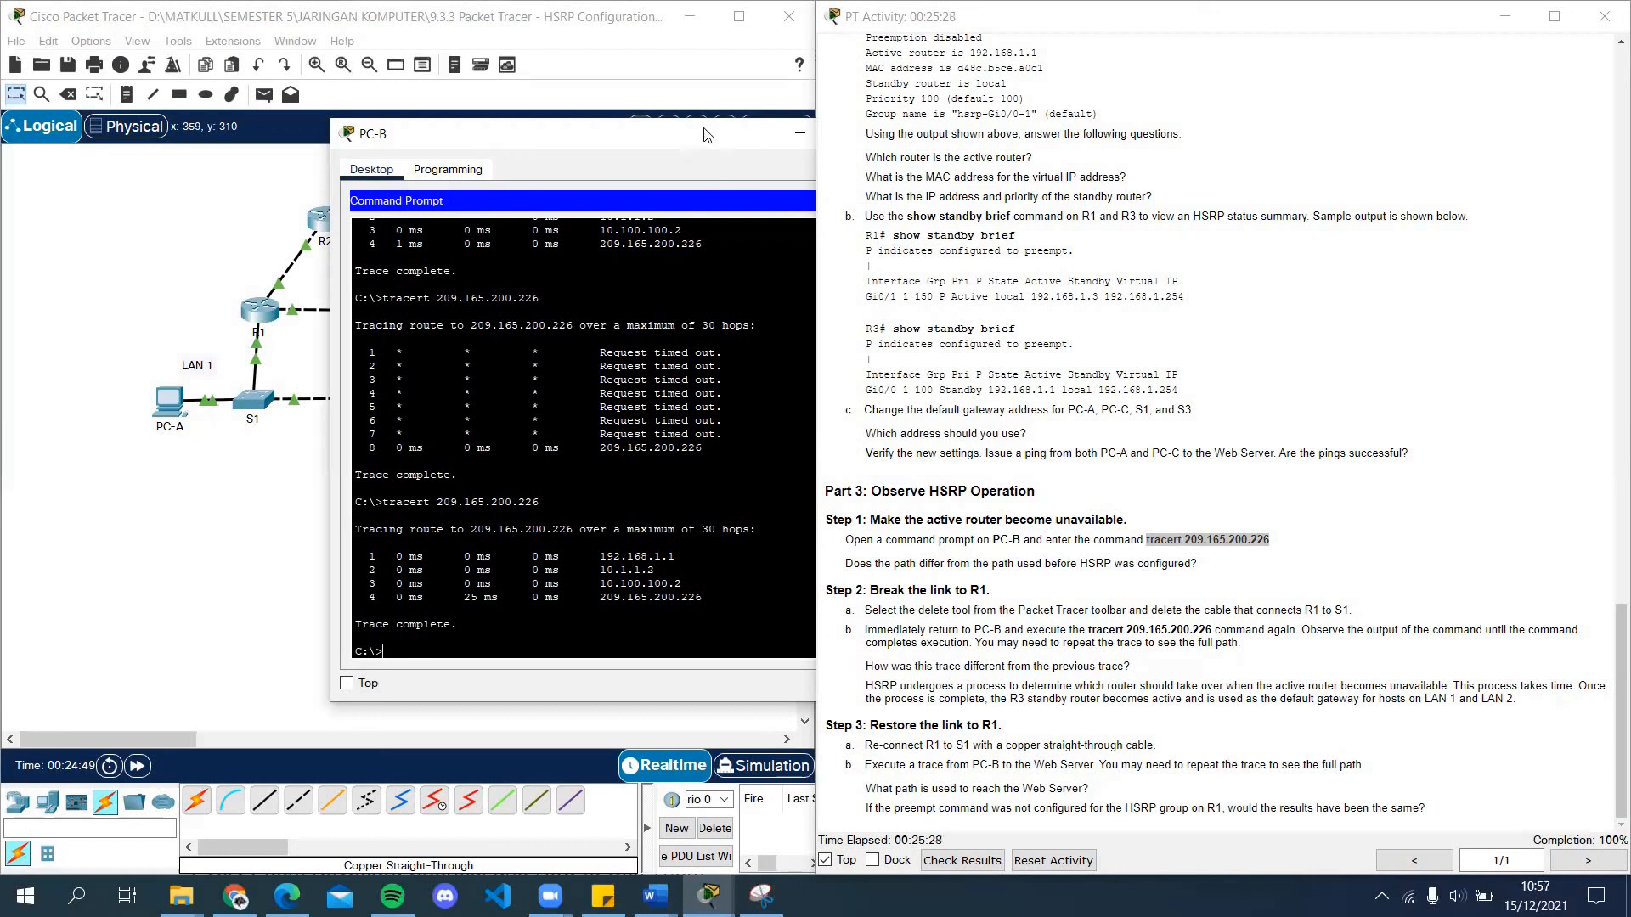
{"action": "left_click_drag", "start_coordinate": [705, 136], "coordinate": [577, 138]}
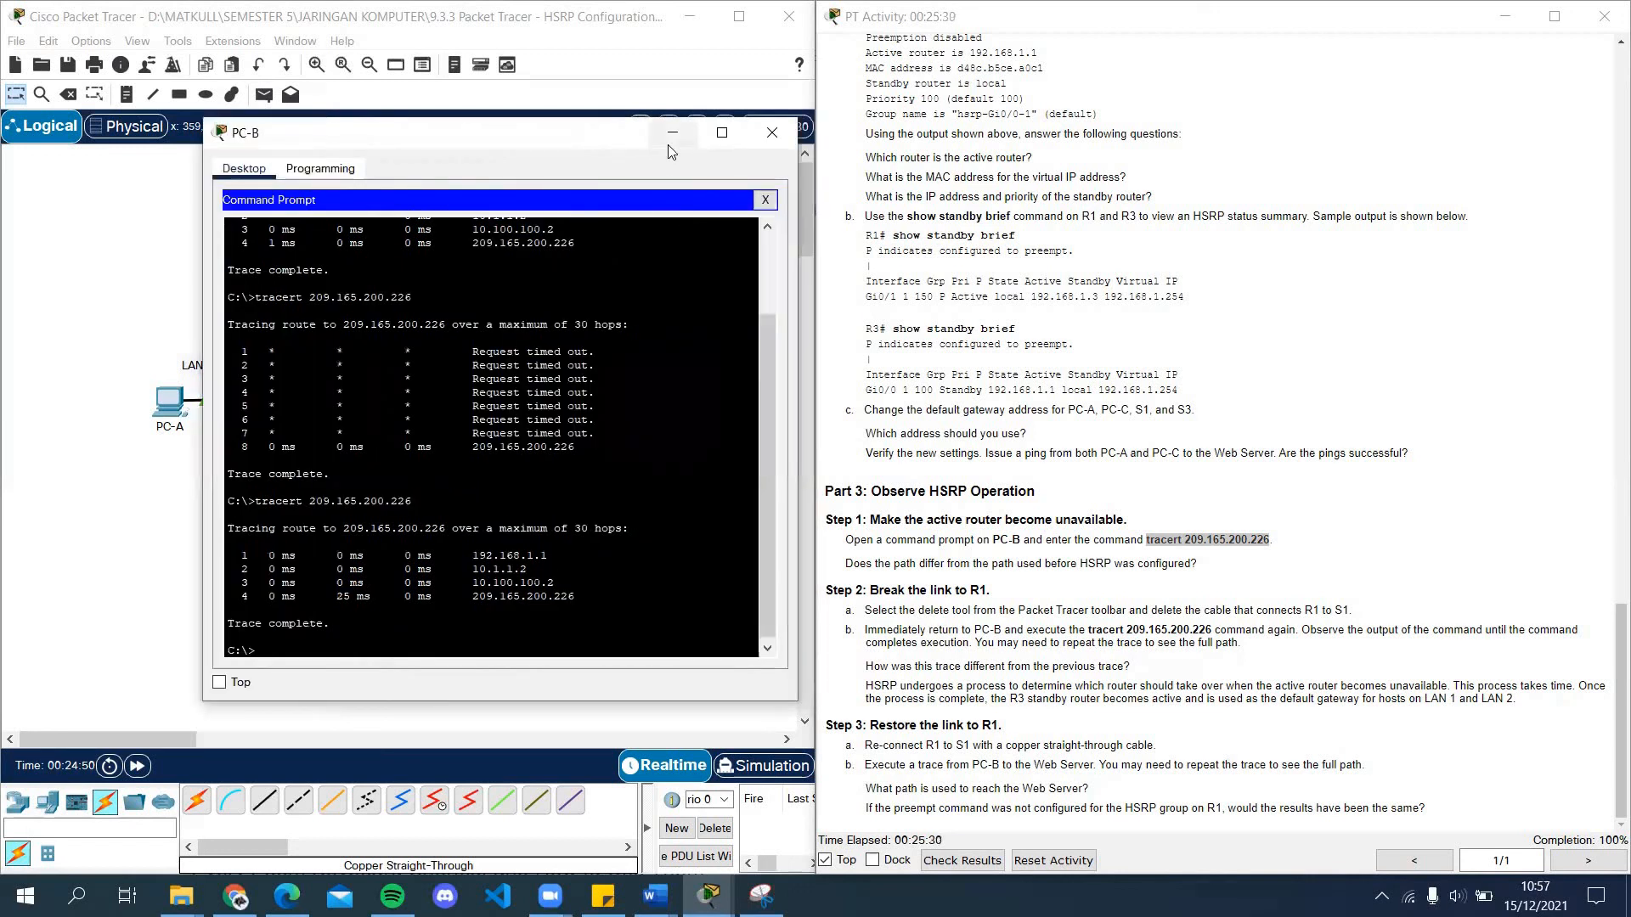
Step: Delete the cable that connects R1 to S1 and return to normal selection mode
{"action": "left_click", "coordinate": [676, 136]}
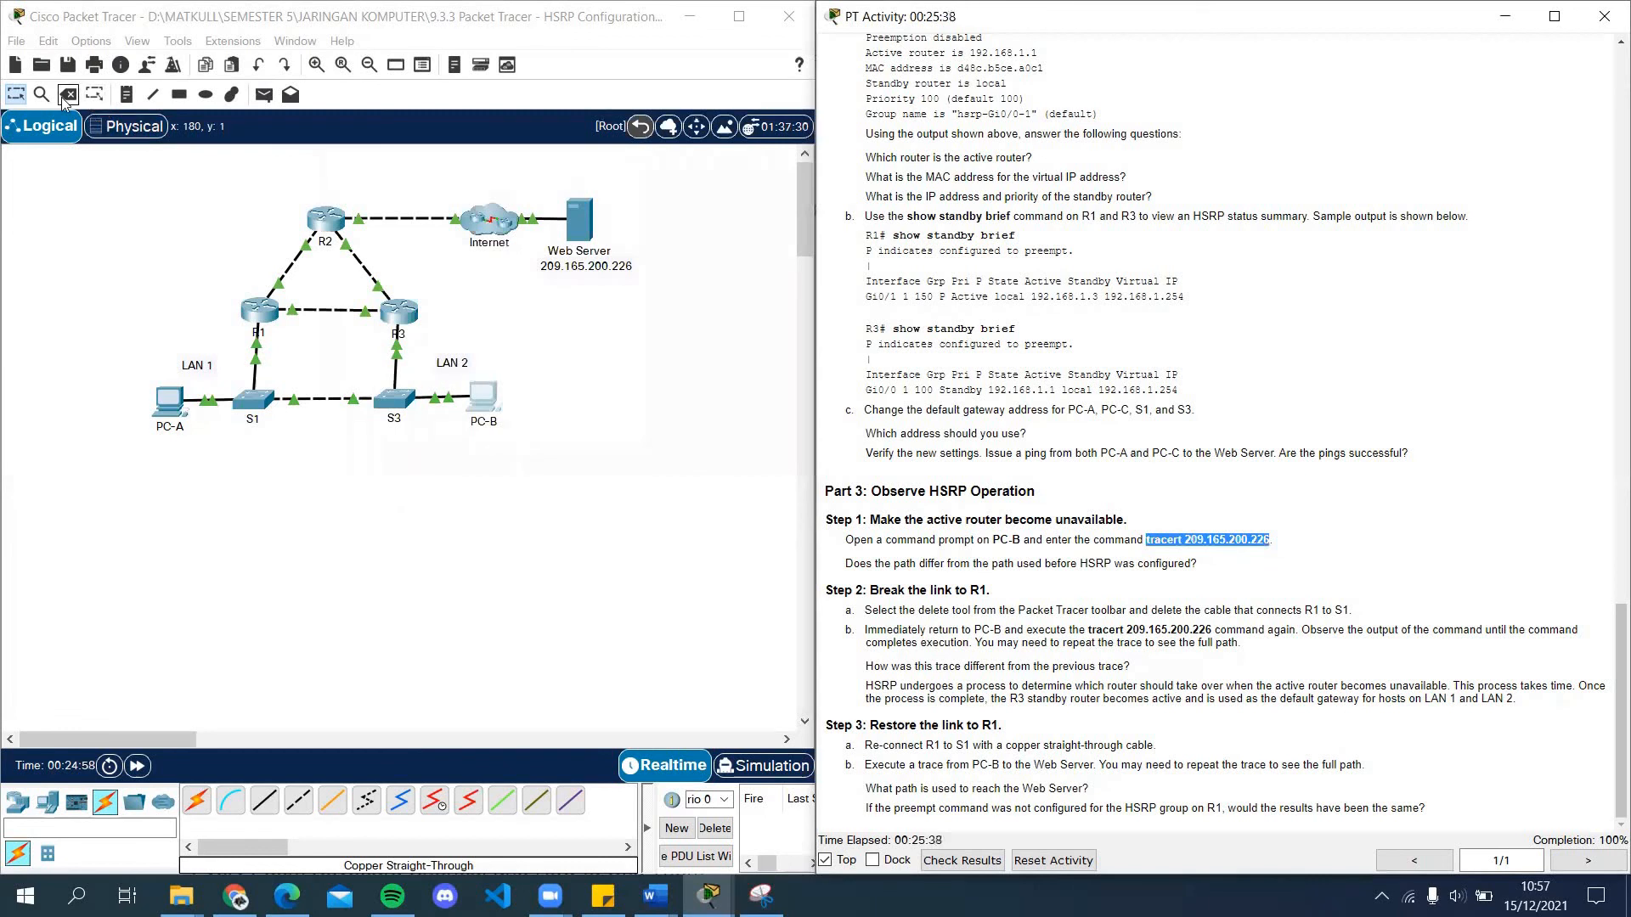
{"action": "left_click", "coordinate": [1178, 606]}
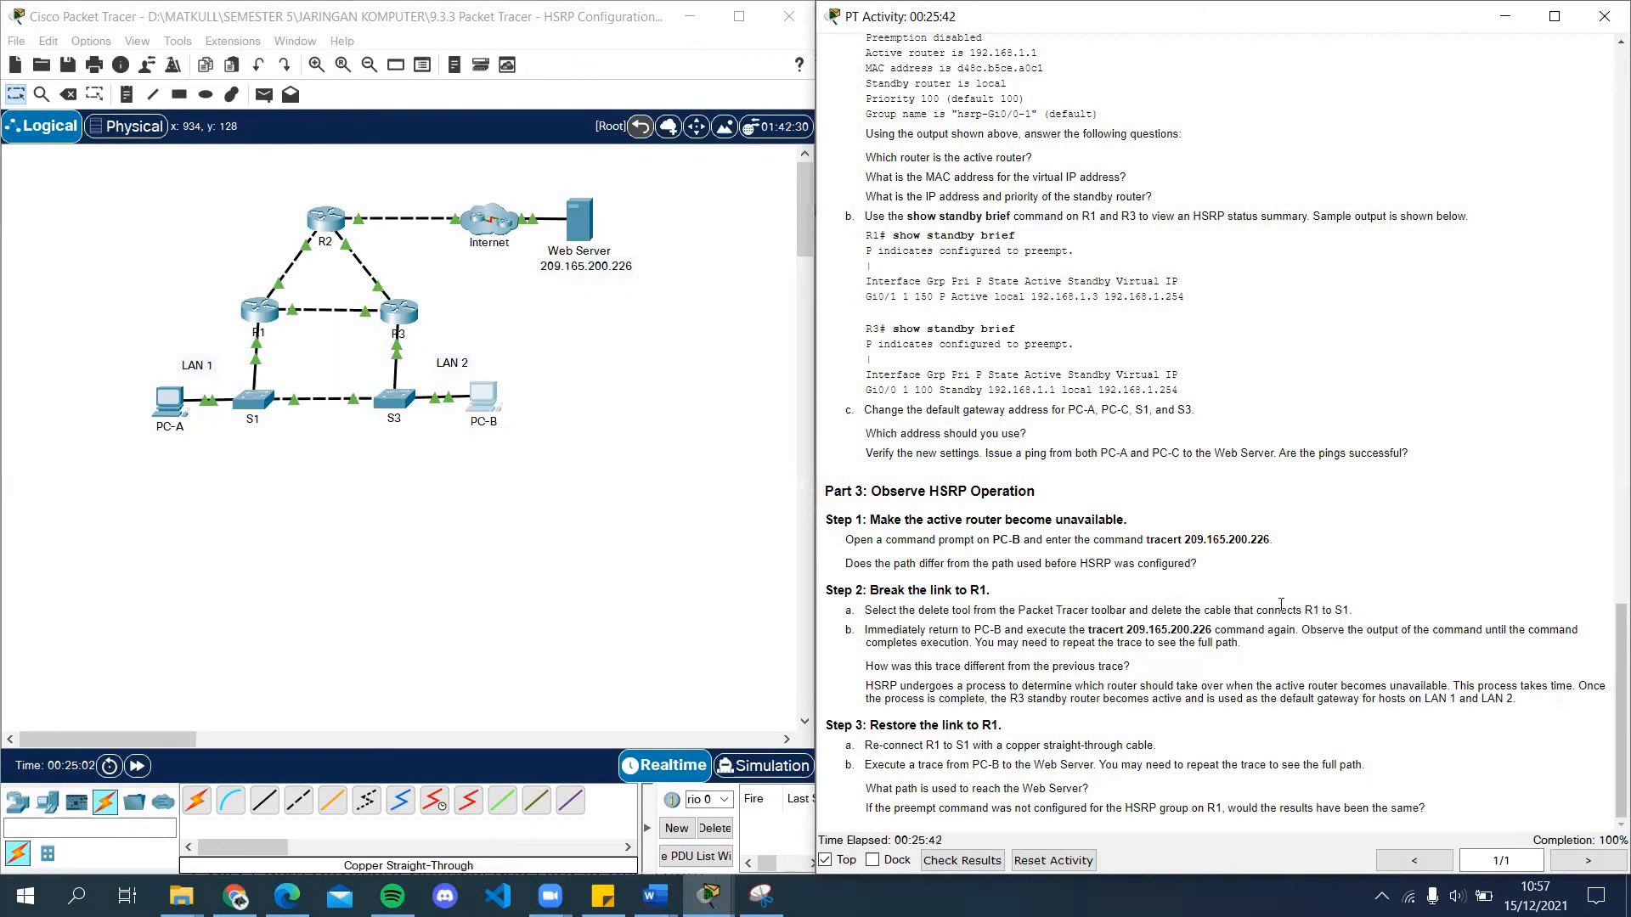
{"action": "left_click", "coordinate": [68, 94]}
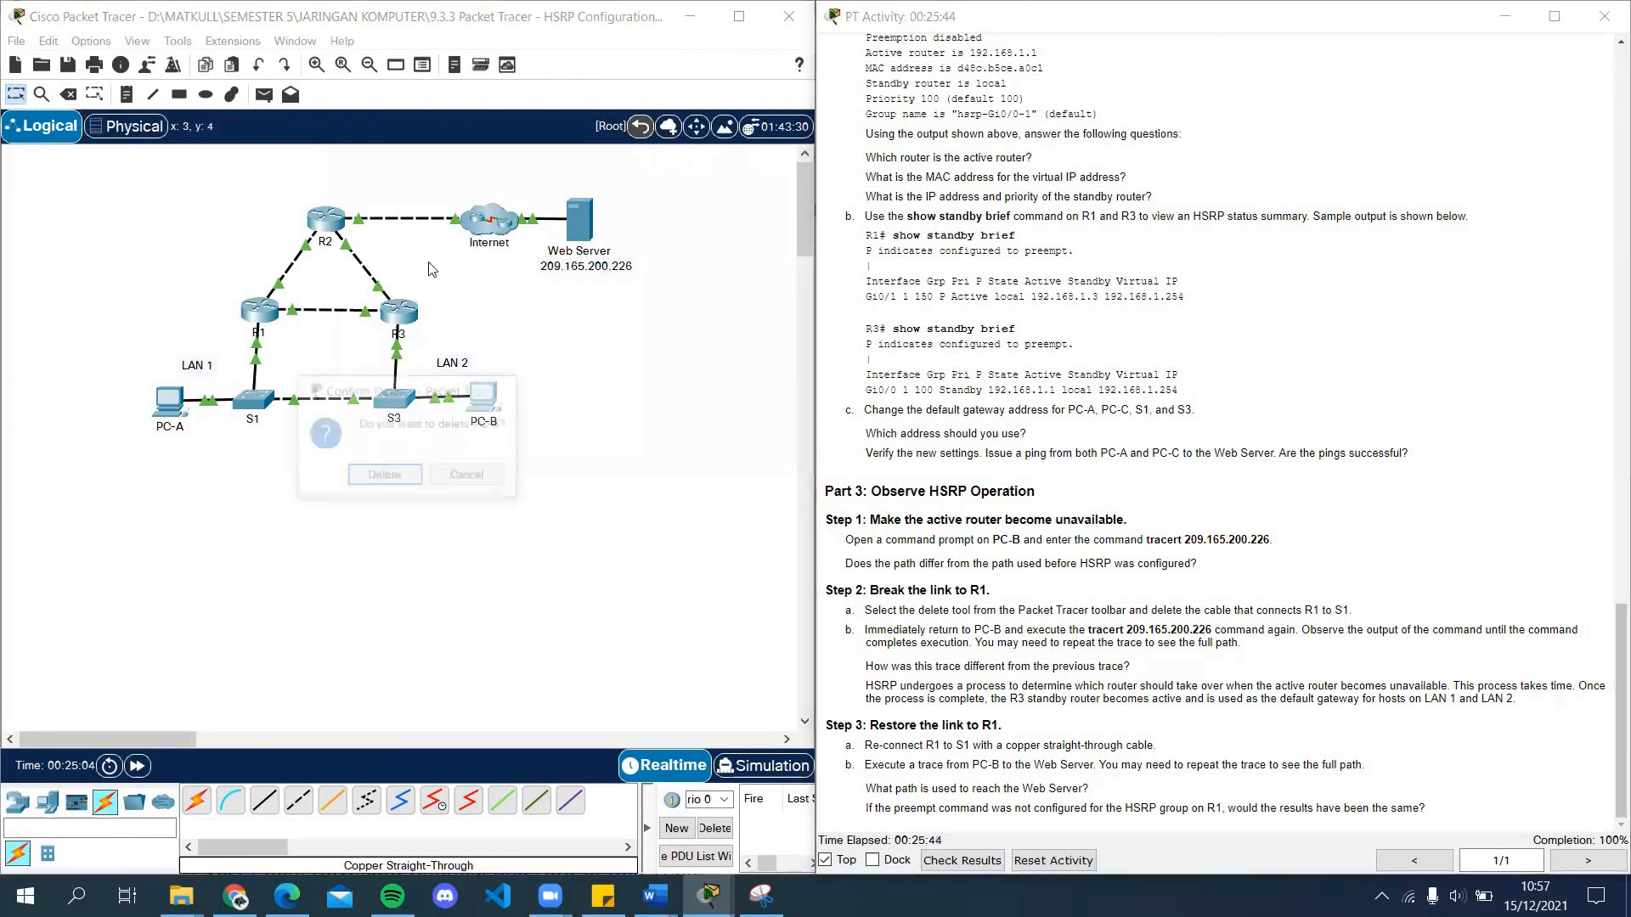
{"action": "left_click", "coordinate": [469, 476]}
{"action": "left_click", "coordinate": [68, 95]}
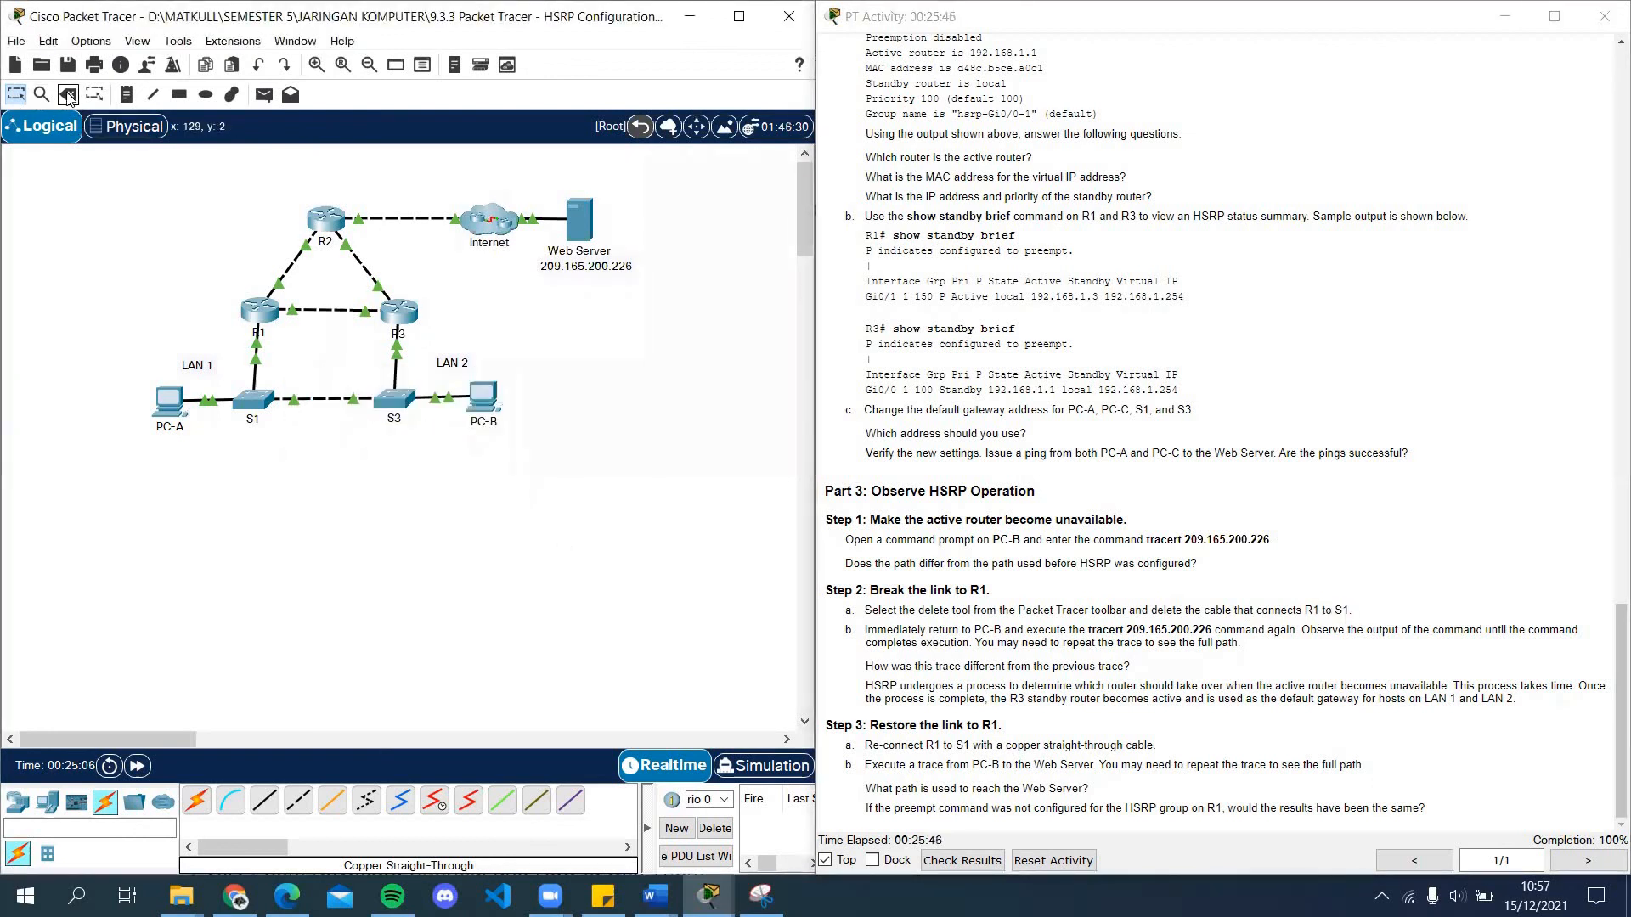
{"action": "left_click", "coordinate": [256, 350]}
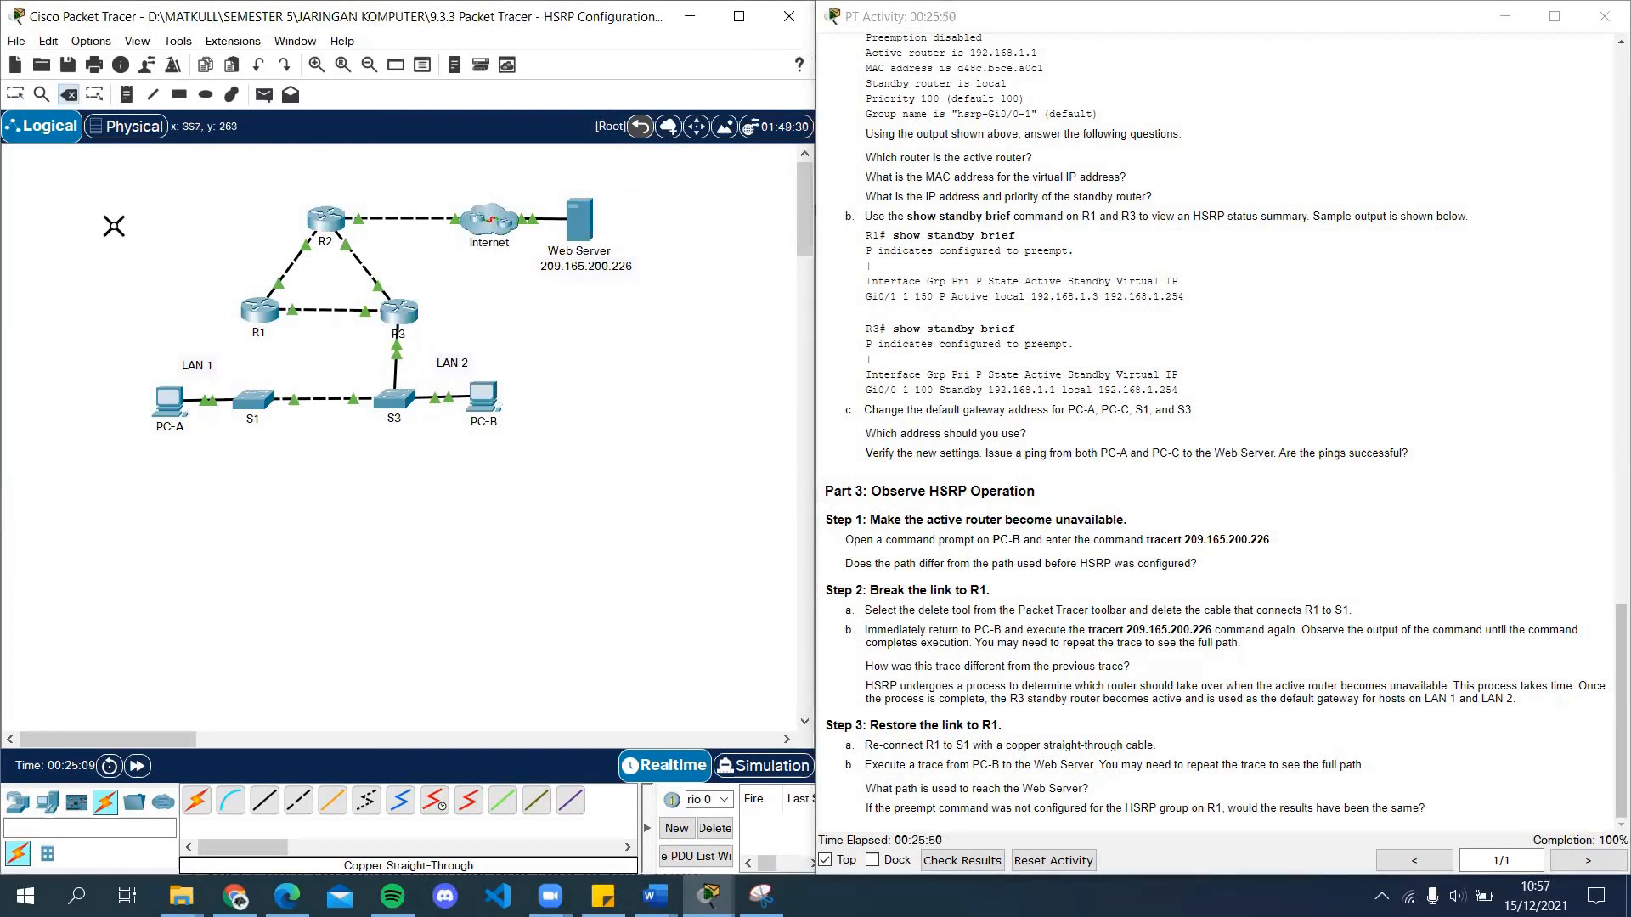
{"action": "left_click", "coordinate": [15, 95]}
Step: Run tracert 209.165.200.226 again from PC-B's Command Prompt with the R1 link broken
{"action": "left_click", "coordinate": [487, 399]}
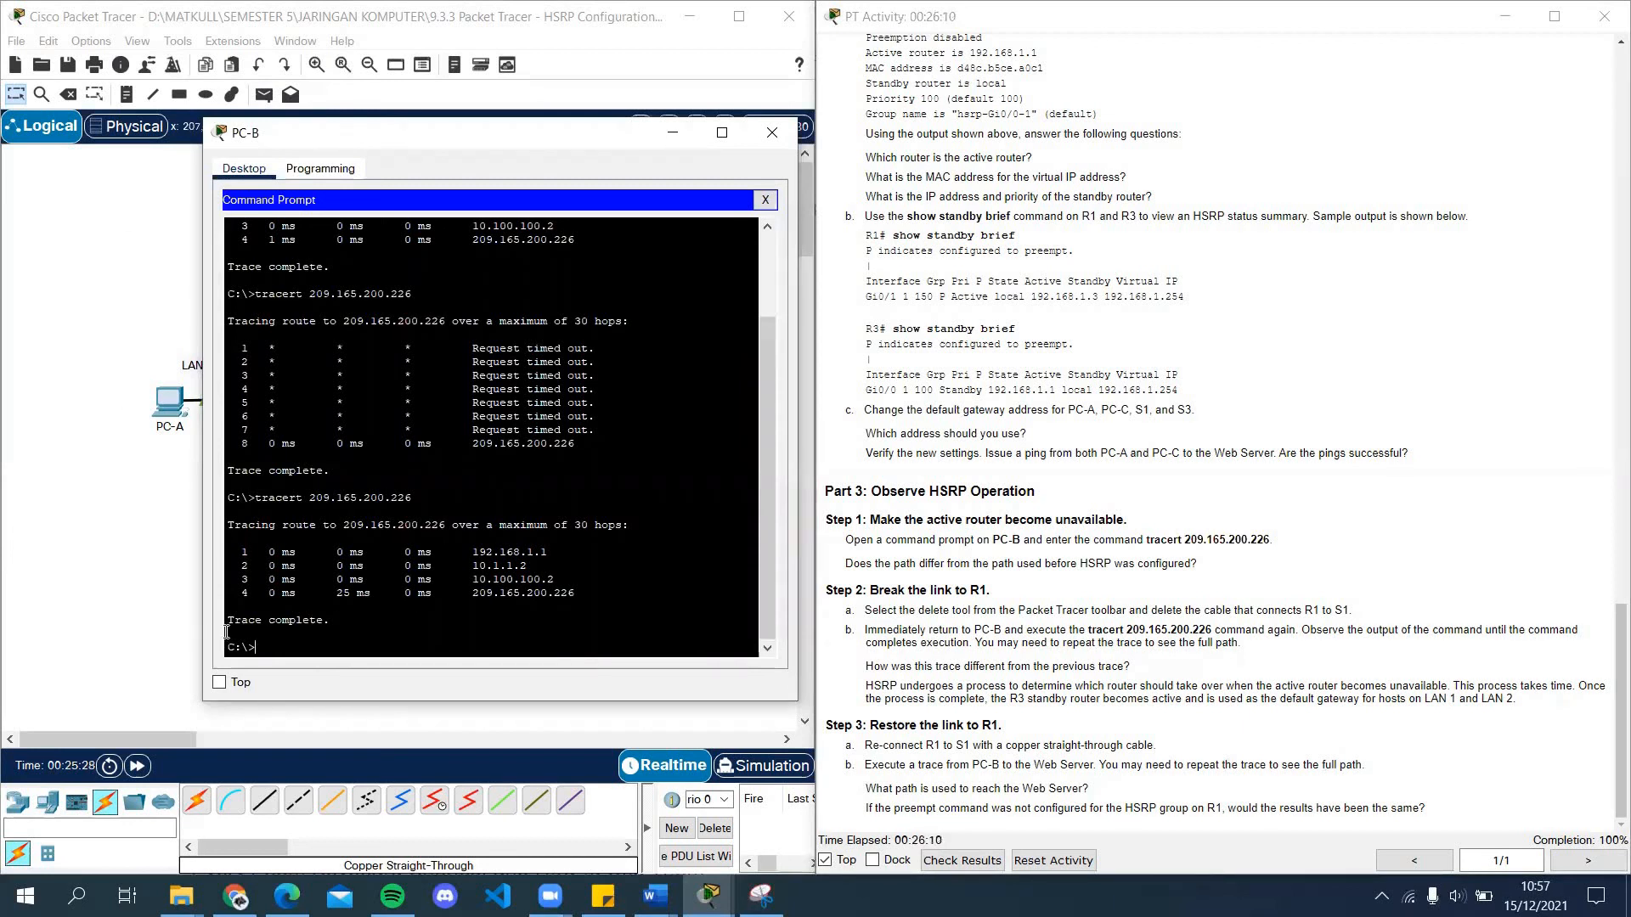
{"action": "type", "text": "tracert 209.165.200.226"}
{"action": "key", "text": "Return"}
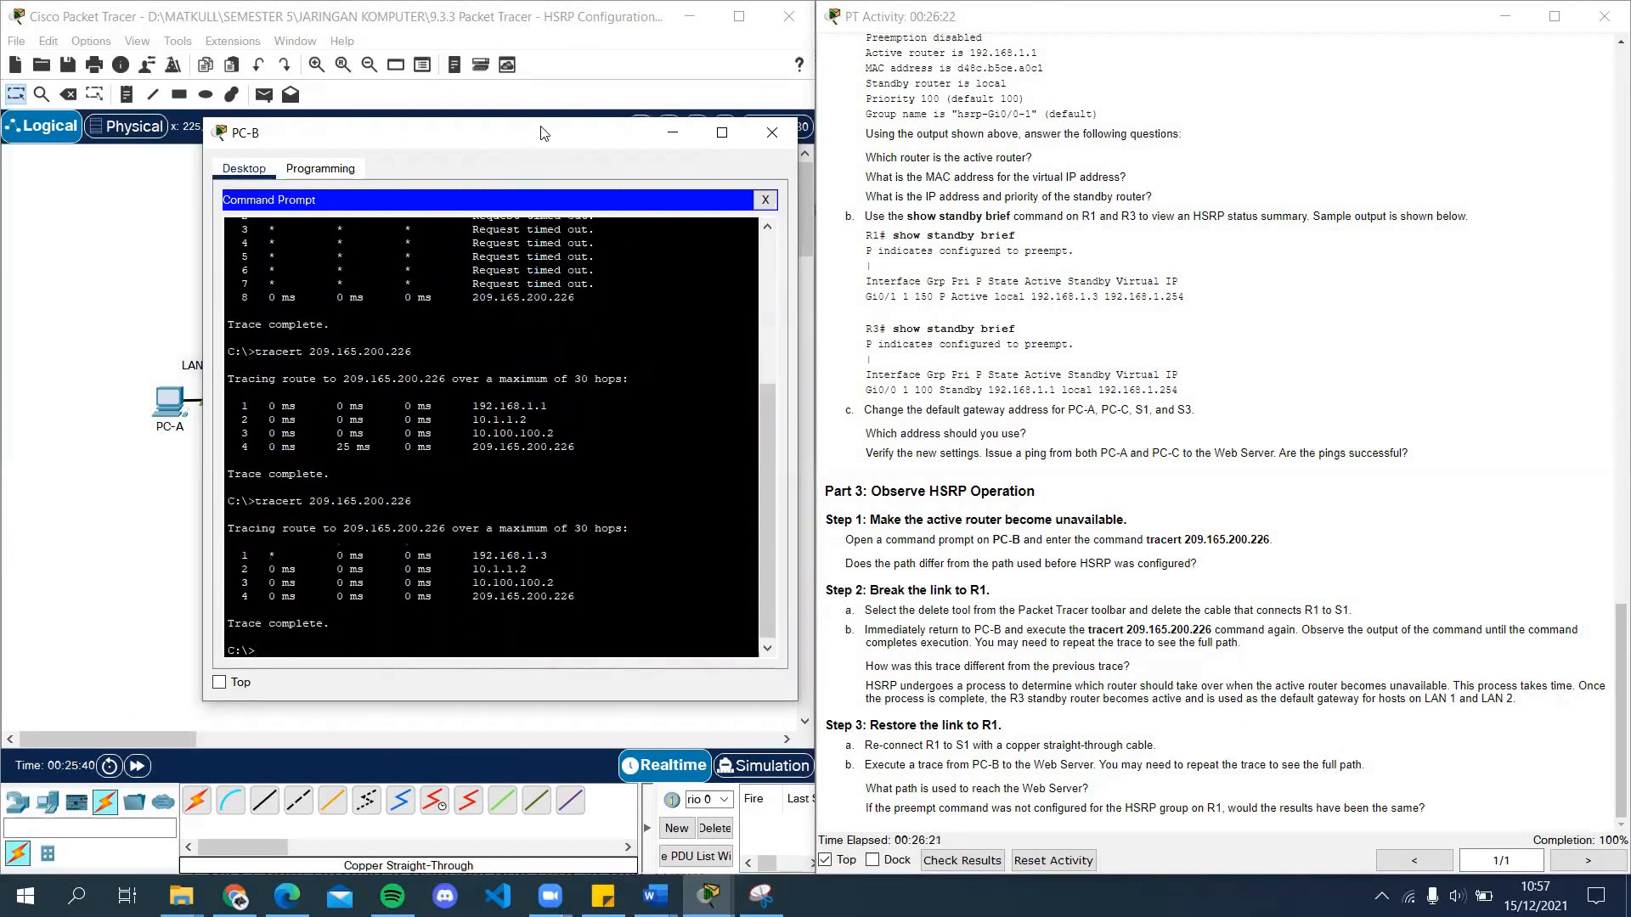
Step: Compare the latest trace's path with PC-B's earlier traces and against the topology
{"action": "left_click_drag", "start_coordinate": [541, 133], "coordinate": [509, 28]}
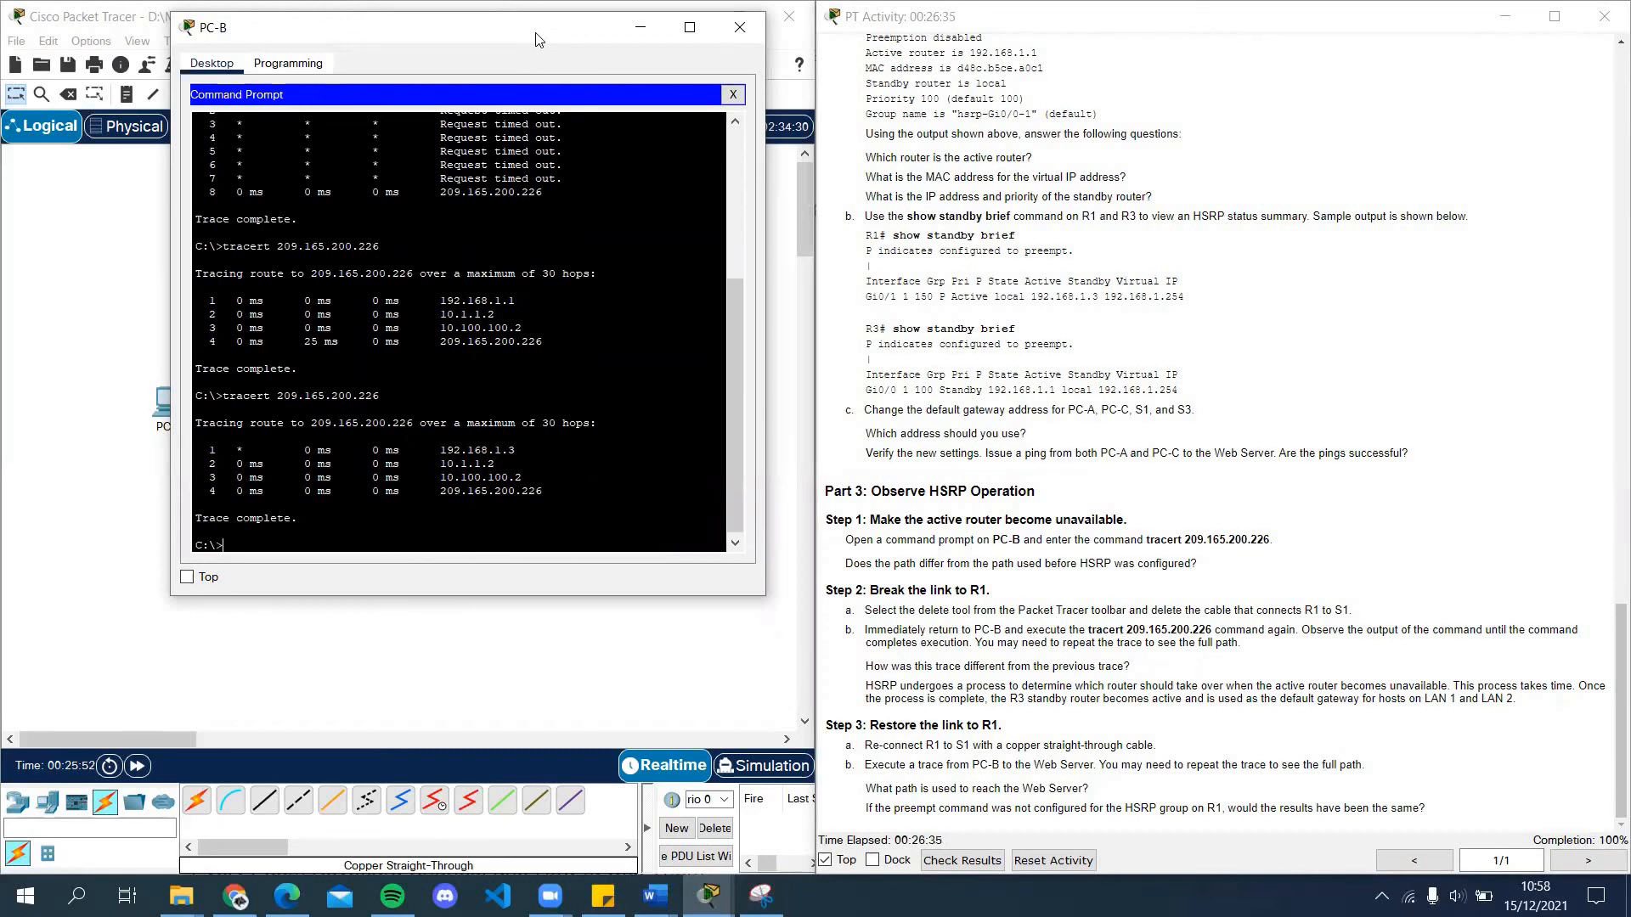
{"action": "left_click_drag", "start_coordinate": [535, 38], "coordinate": [753, 31]}
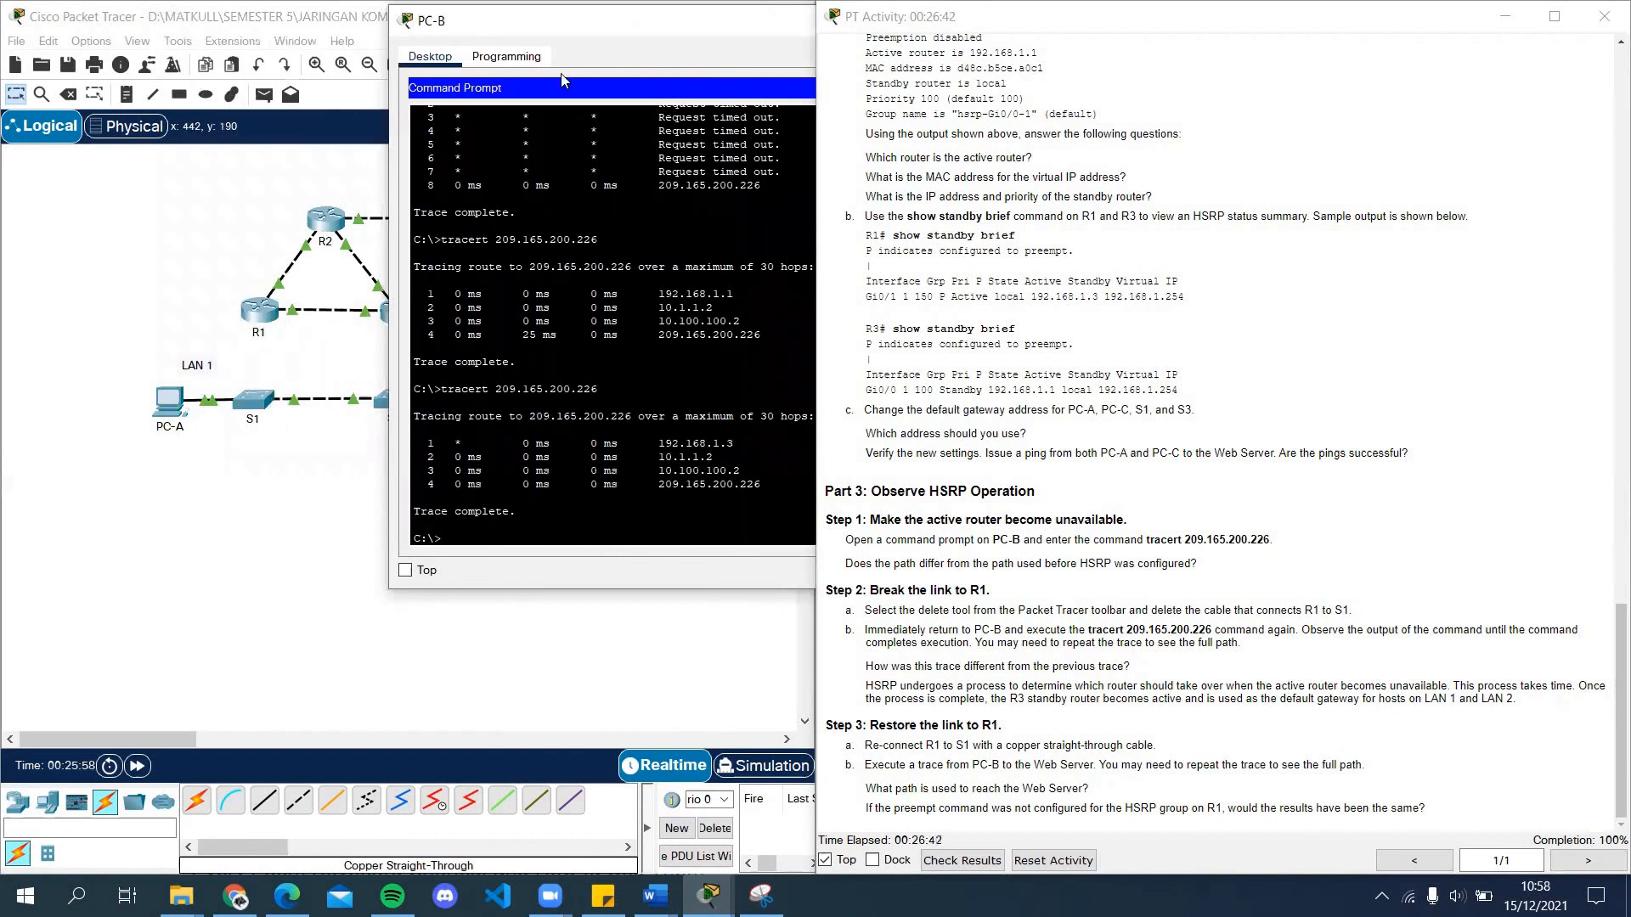
{"action": "double_click", "coordinate": [584, 24]}
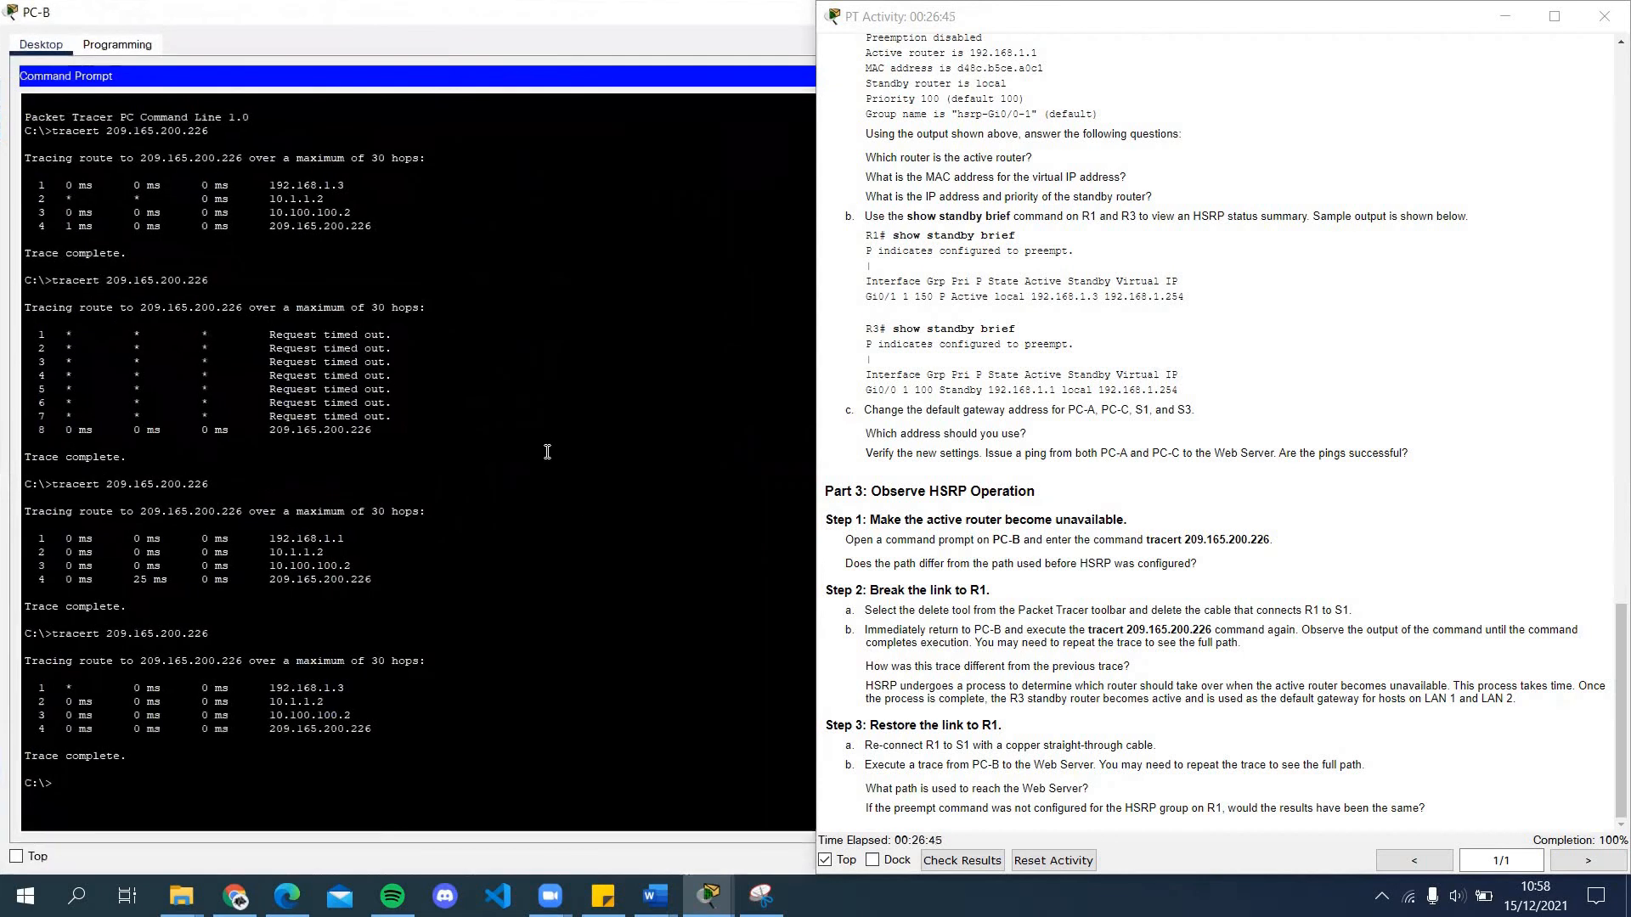
{"action": "double_click", "coordinate": [622, 17]}
{"action": "left_click_drag", "start_coordinate": [623, 17], "coordinate": [441, 23]}
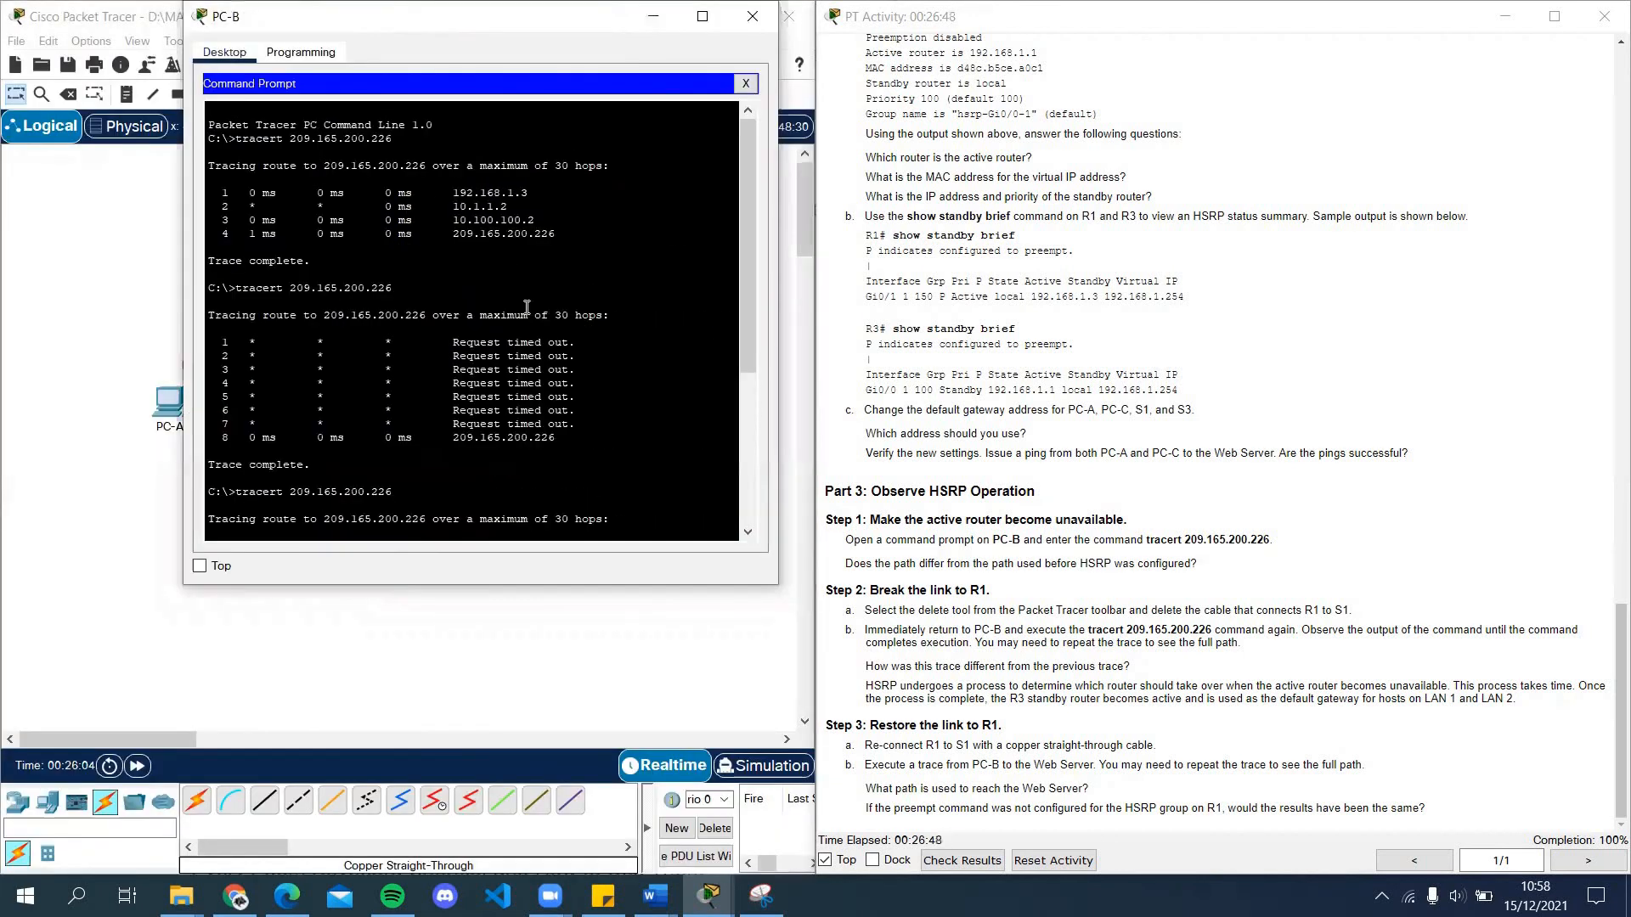
{"action": "scroll", "coordinate": [553, 425], "scroll_direction": "down", "scroll_amount": 7}
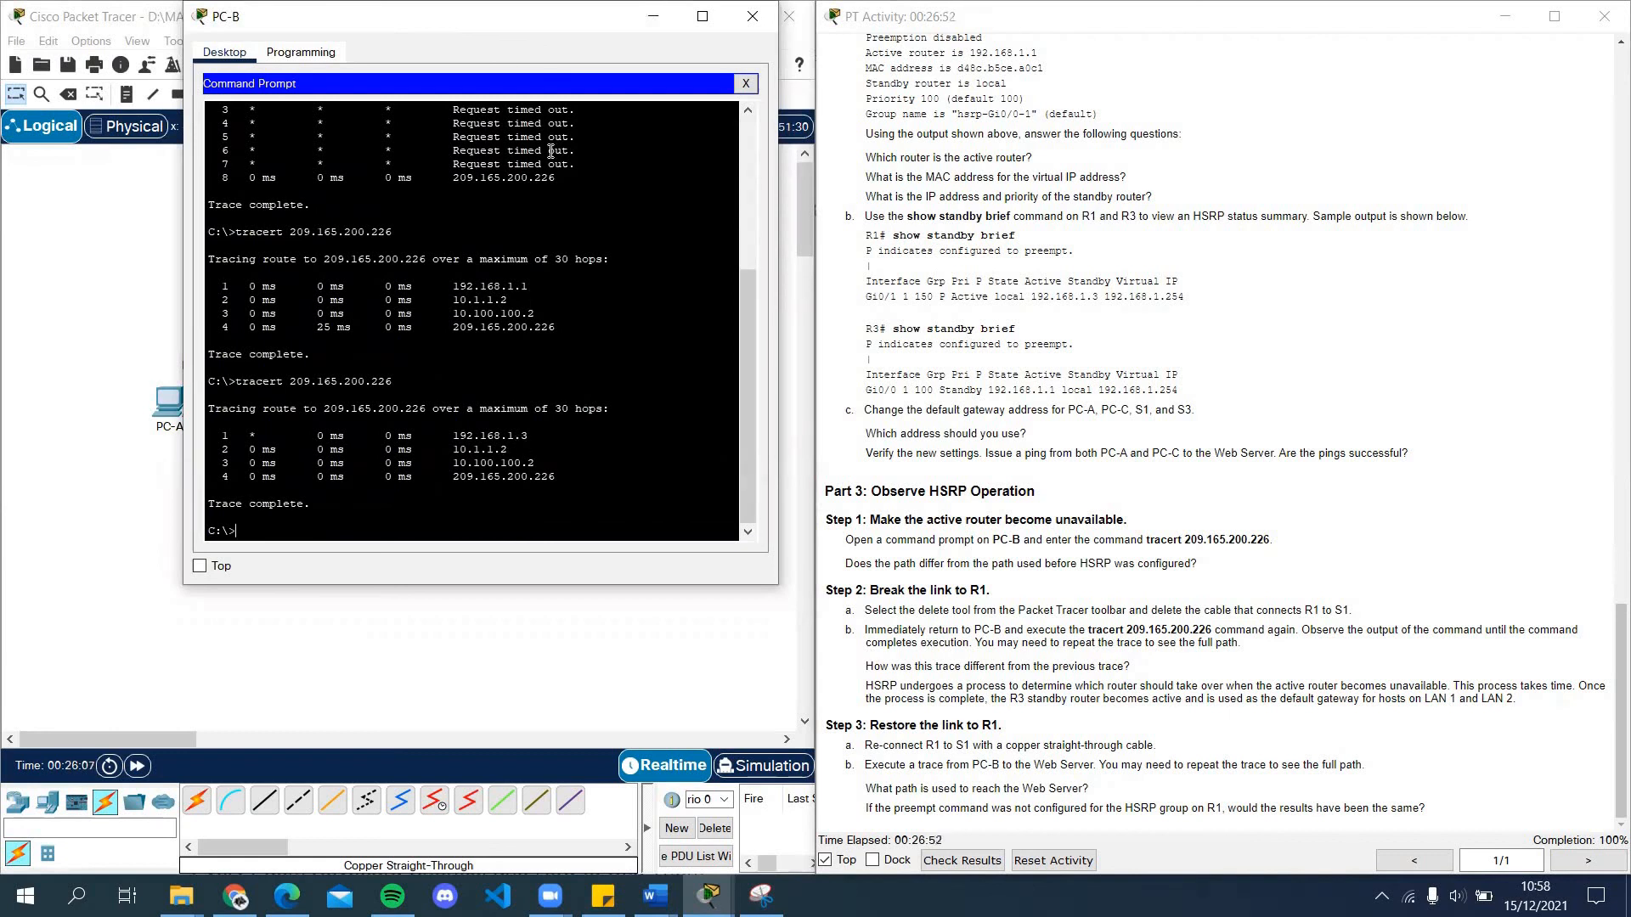
{"action": "left_click_drag", "start_coordinate": [557, 31], "coordinate": [698, 491]}
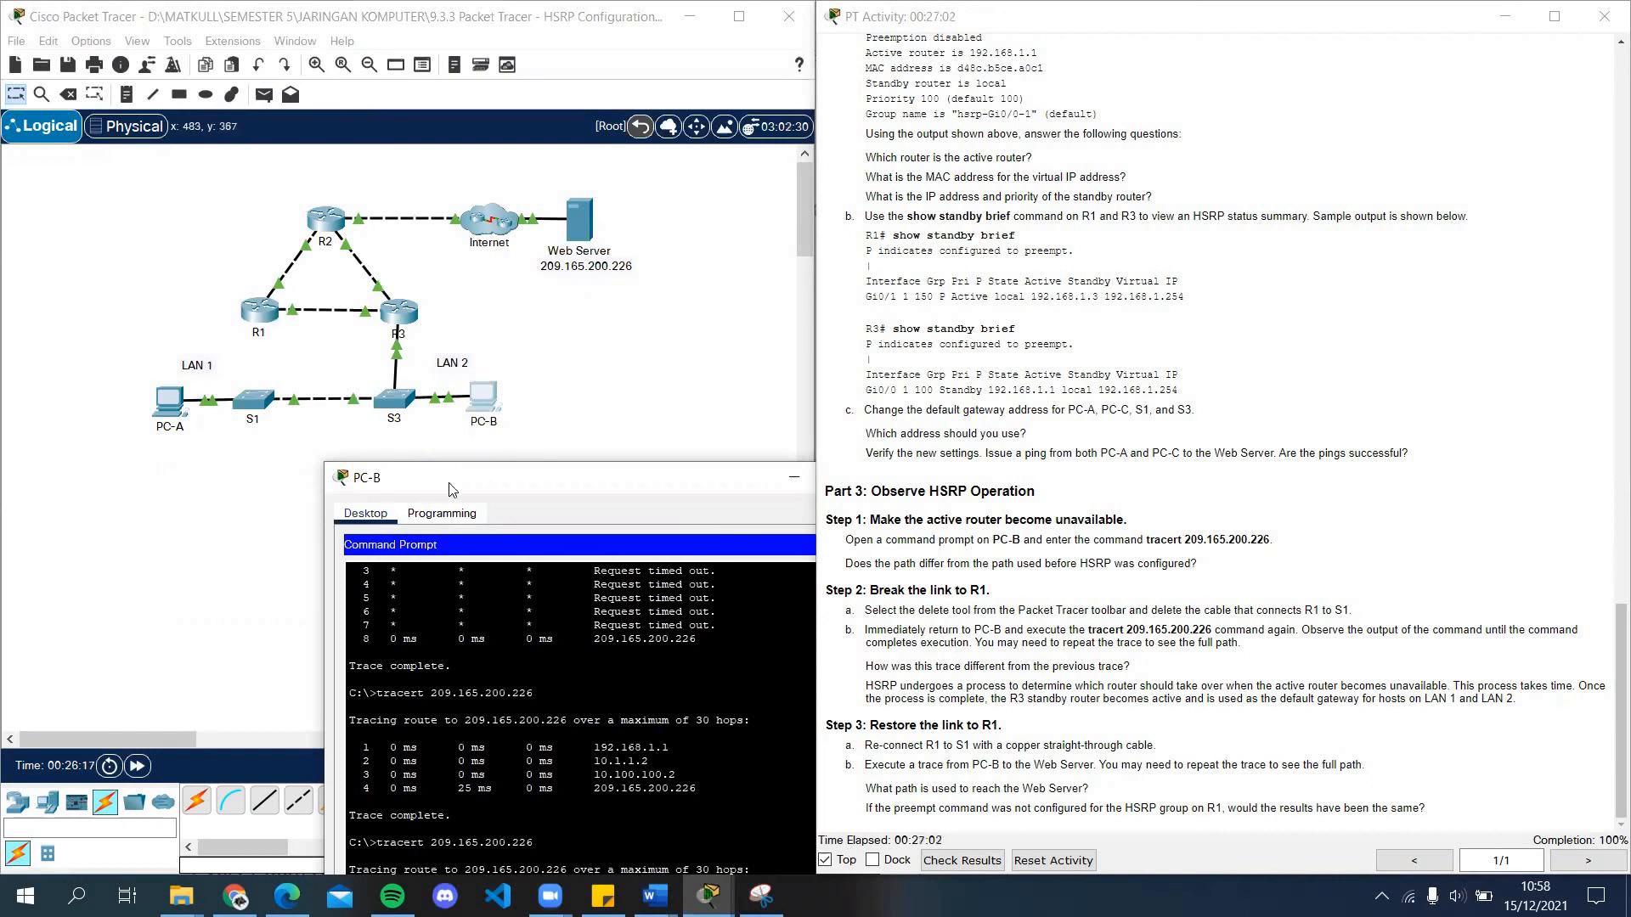
{"action": "left_click_drag", "start_coordinate": [449, 475], "coordinate": [264, 114]}
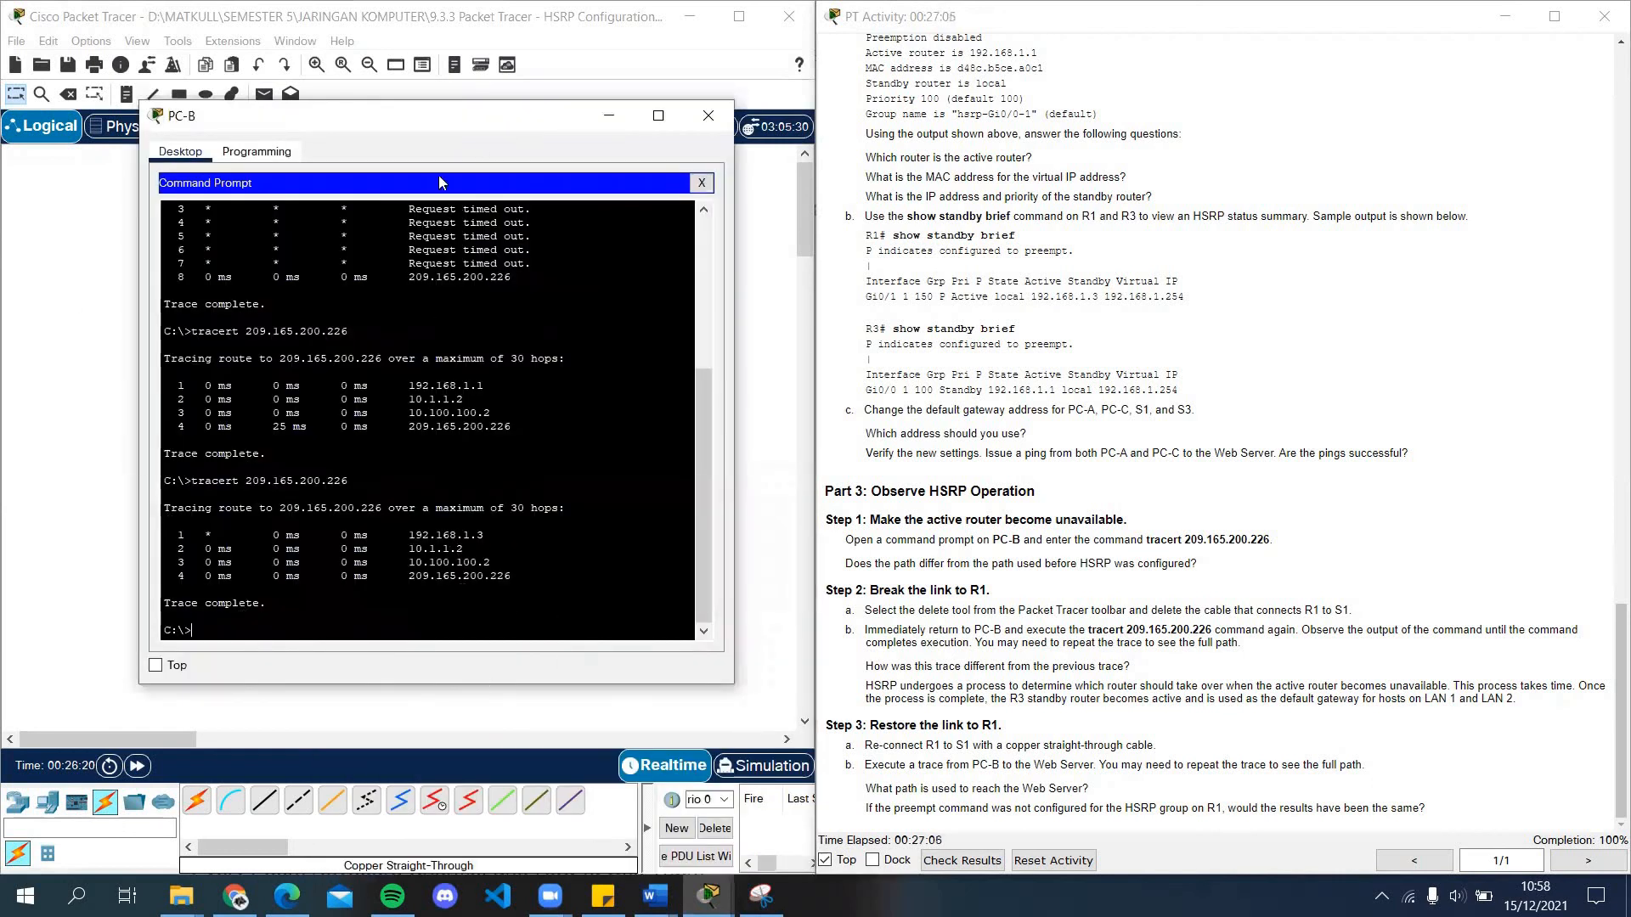
{"action": "left_click", "coordinate": [33, 346]}
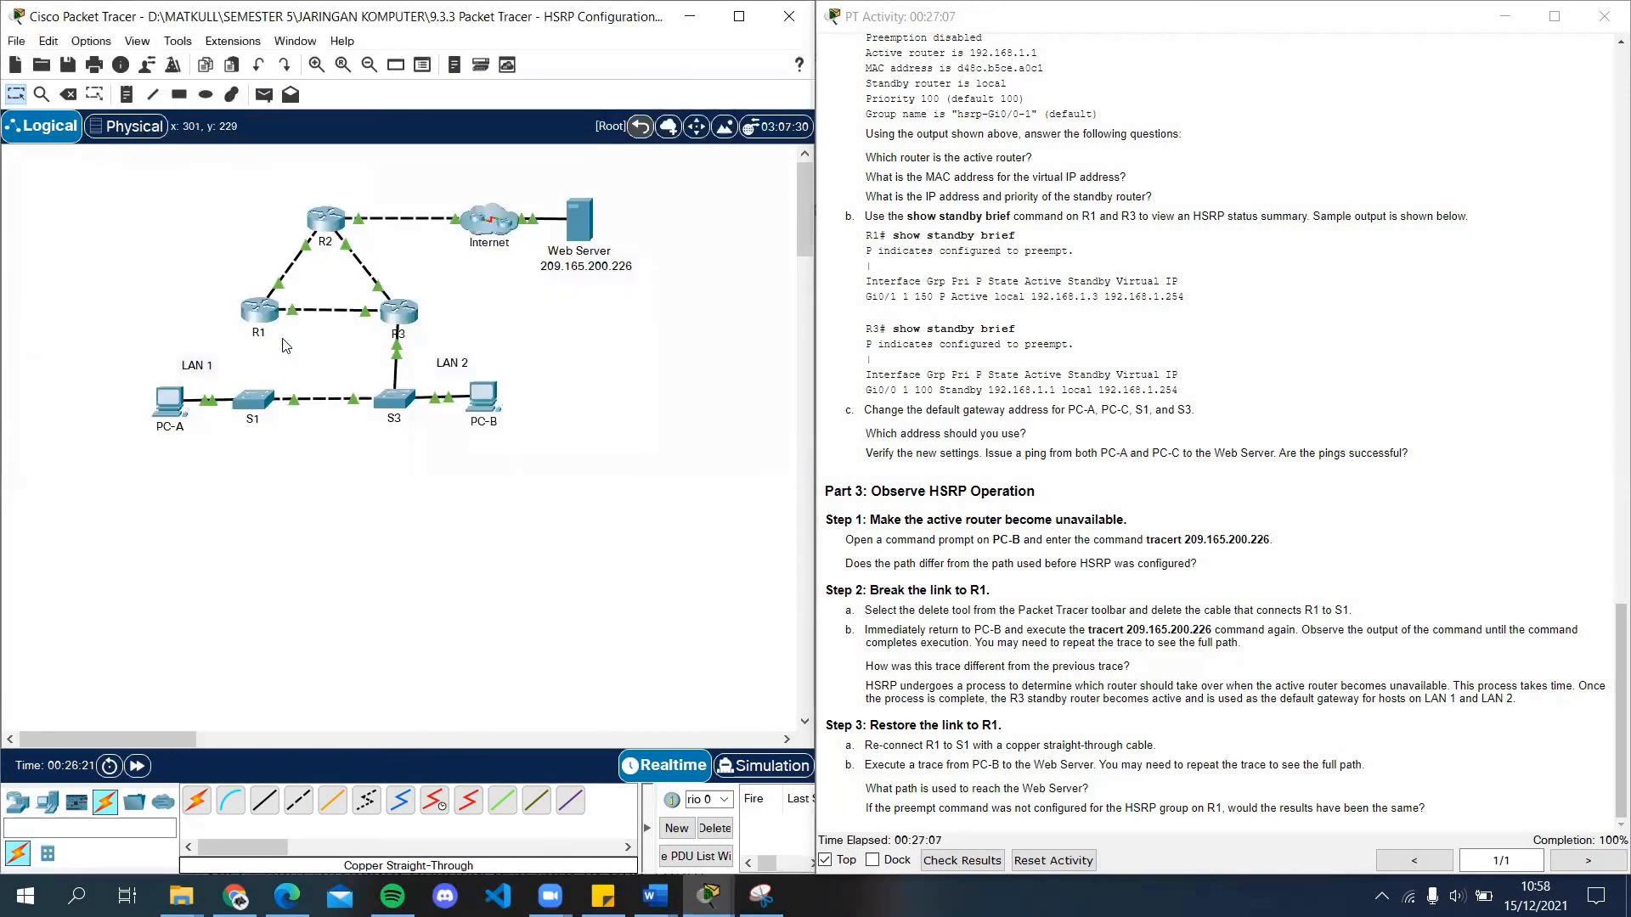
Step: Check S1's CLI for the disconnected port, and reconnect S1 GigabitEthernet0/2 to R1 GigabitEthernet0/1 with a copper straight-through cable
{"action": "left_click", "coordinate": [263, 400]}
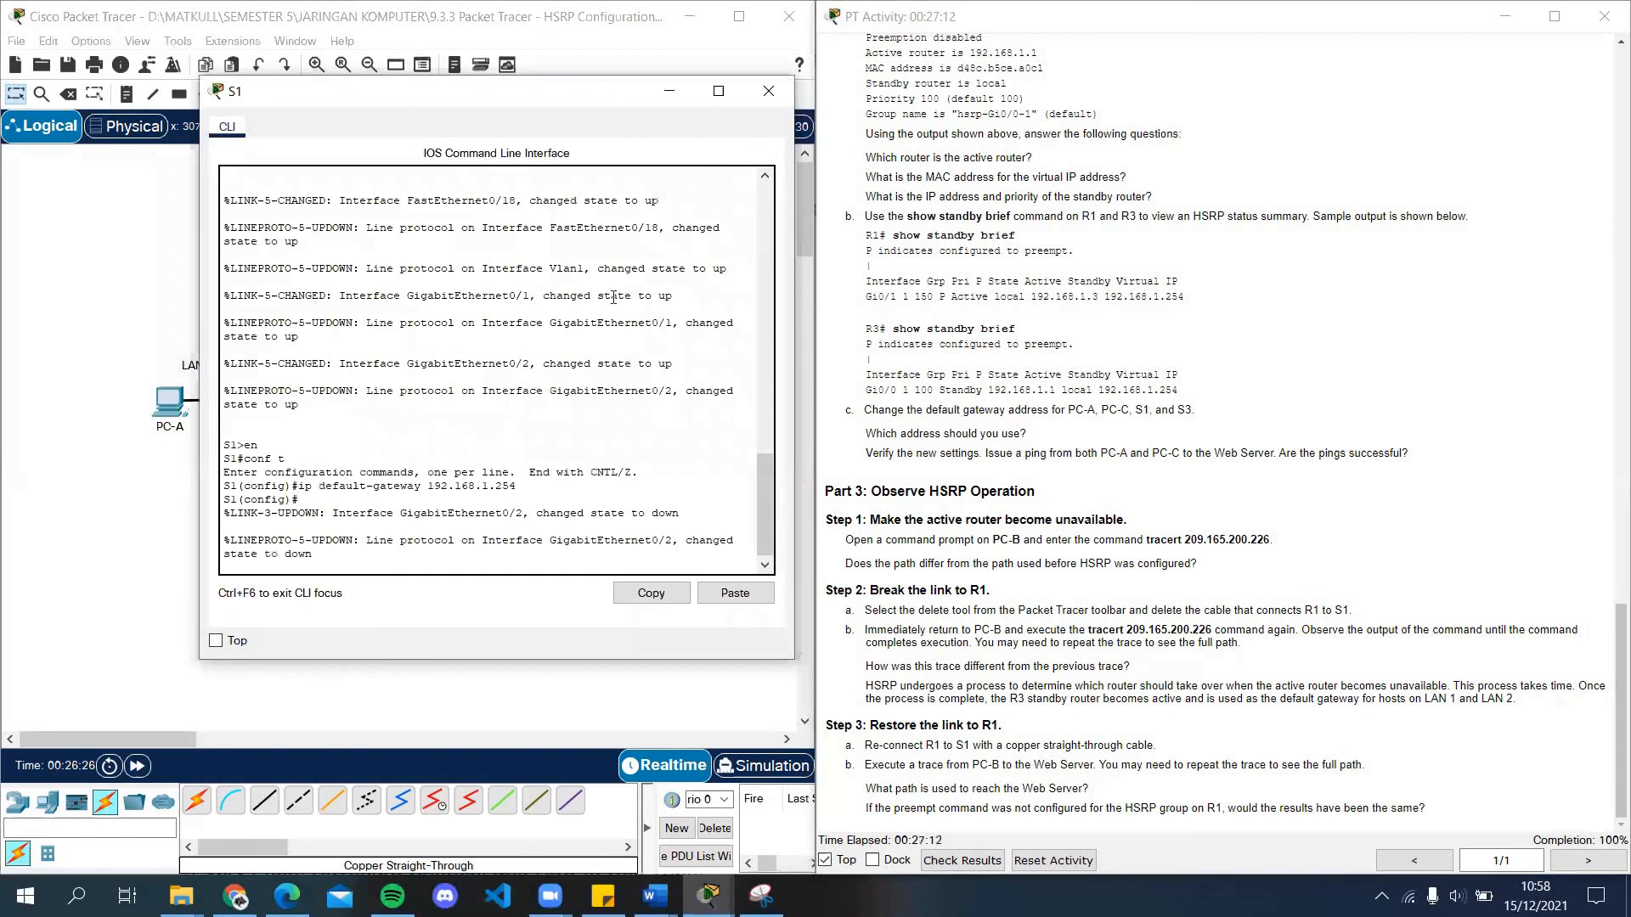
{"action": "left_click", "coordinate": [670, 90]}
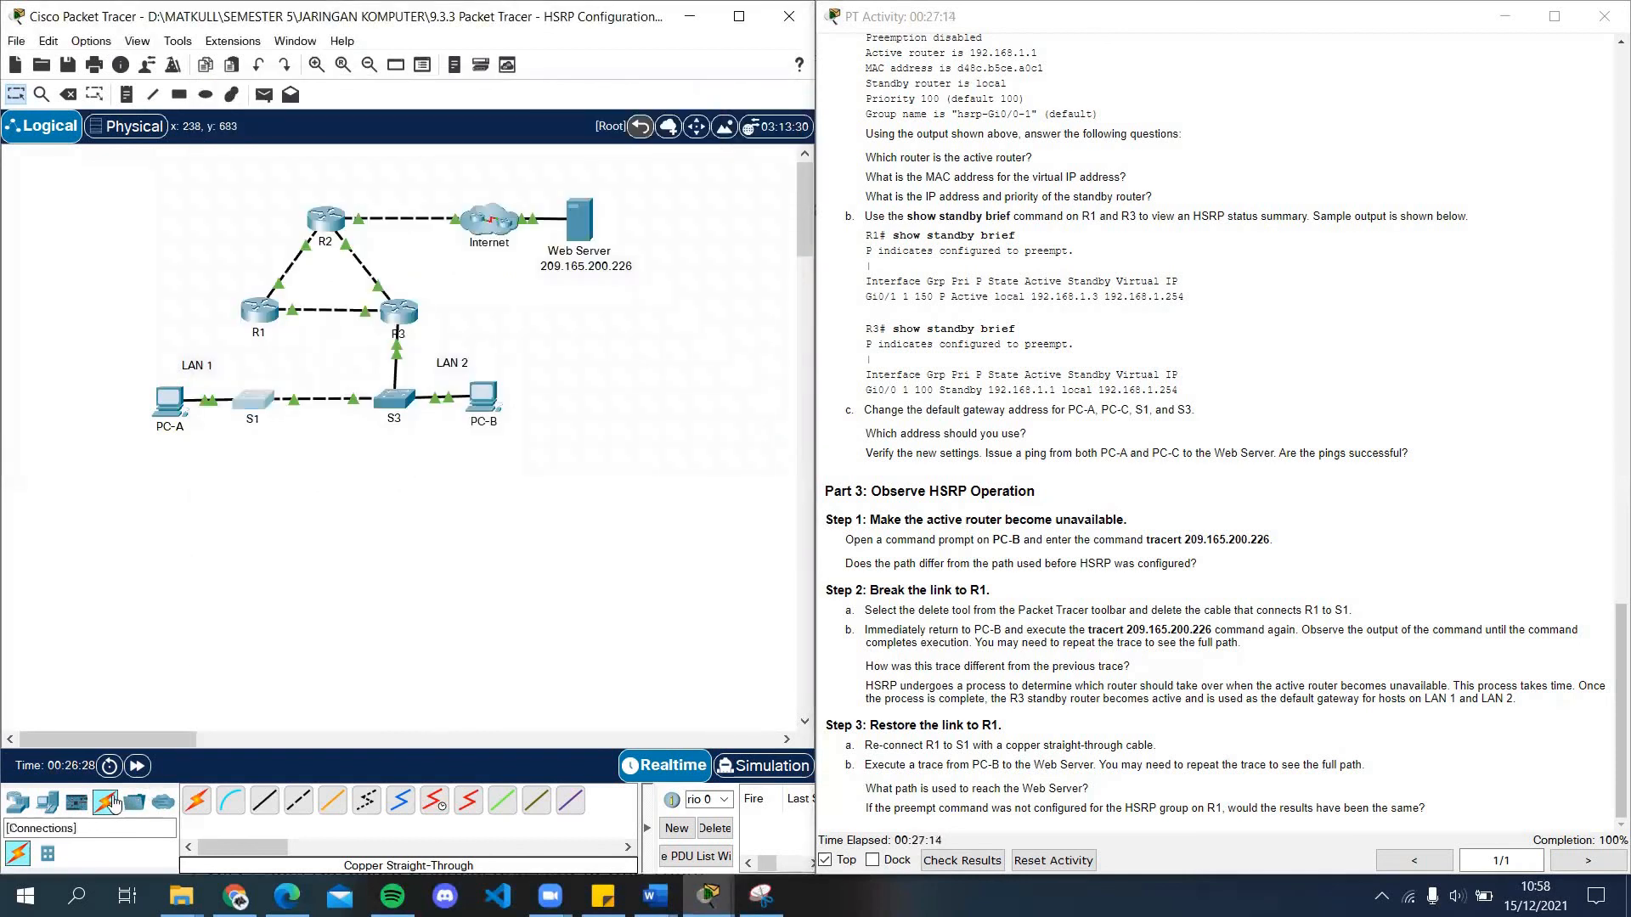
{"action": "left_click", "coordinate": [264, 802]}
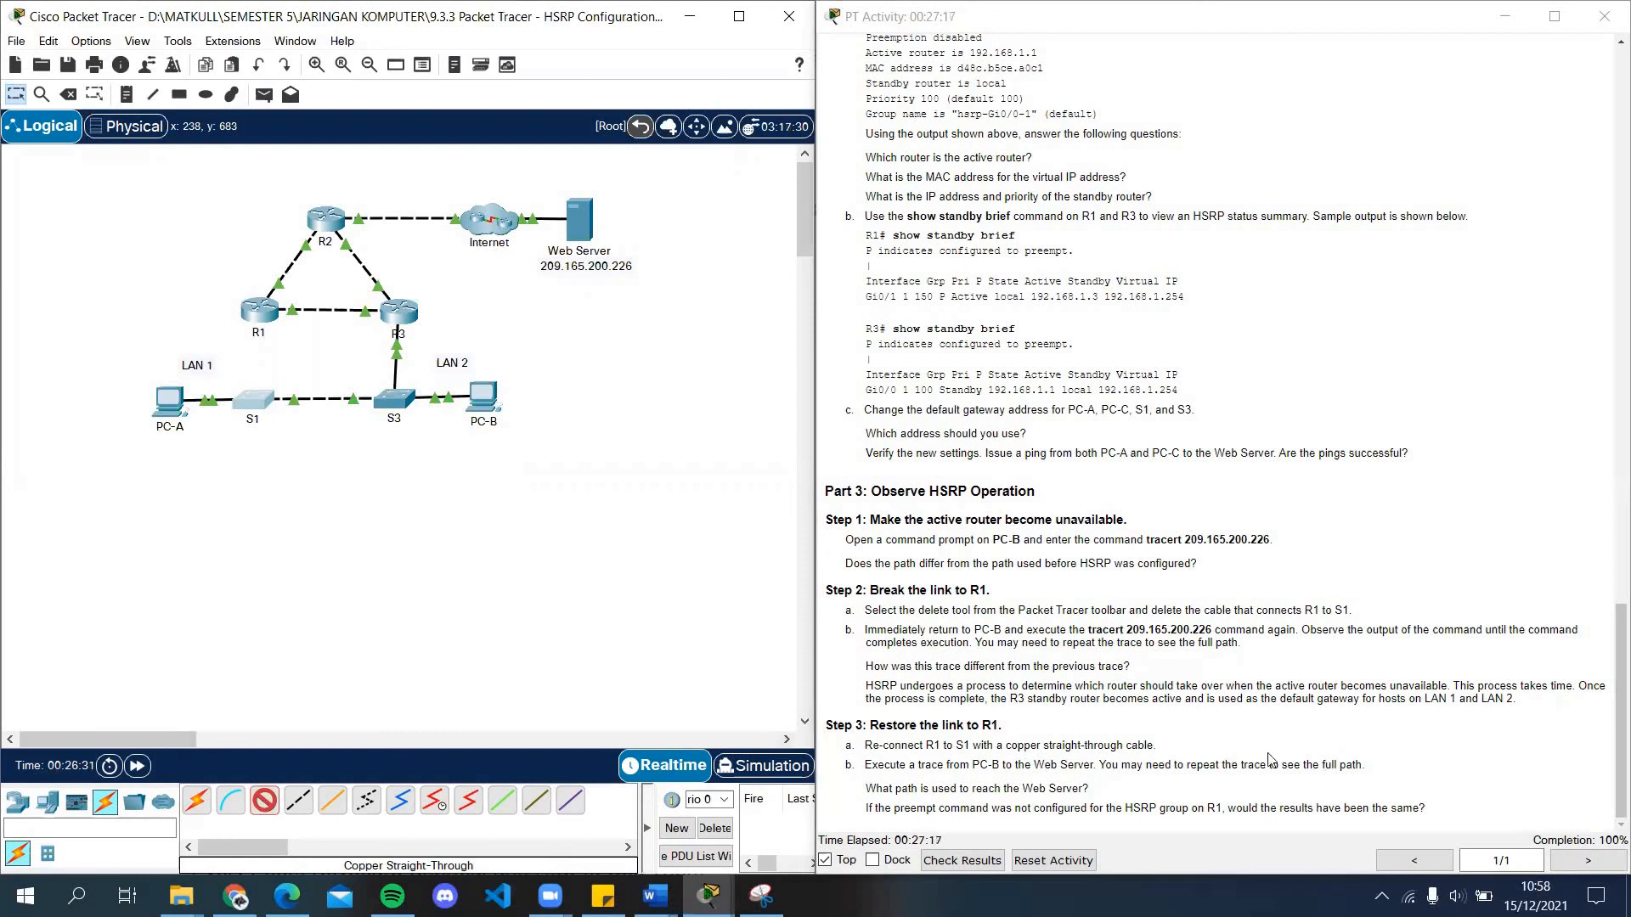
{"action": "left_click", "coordinate": [248, 404]}
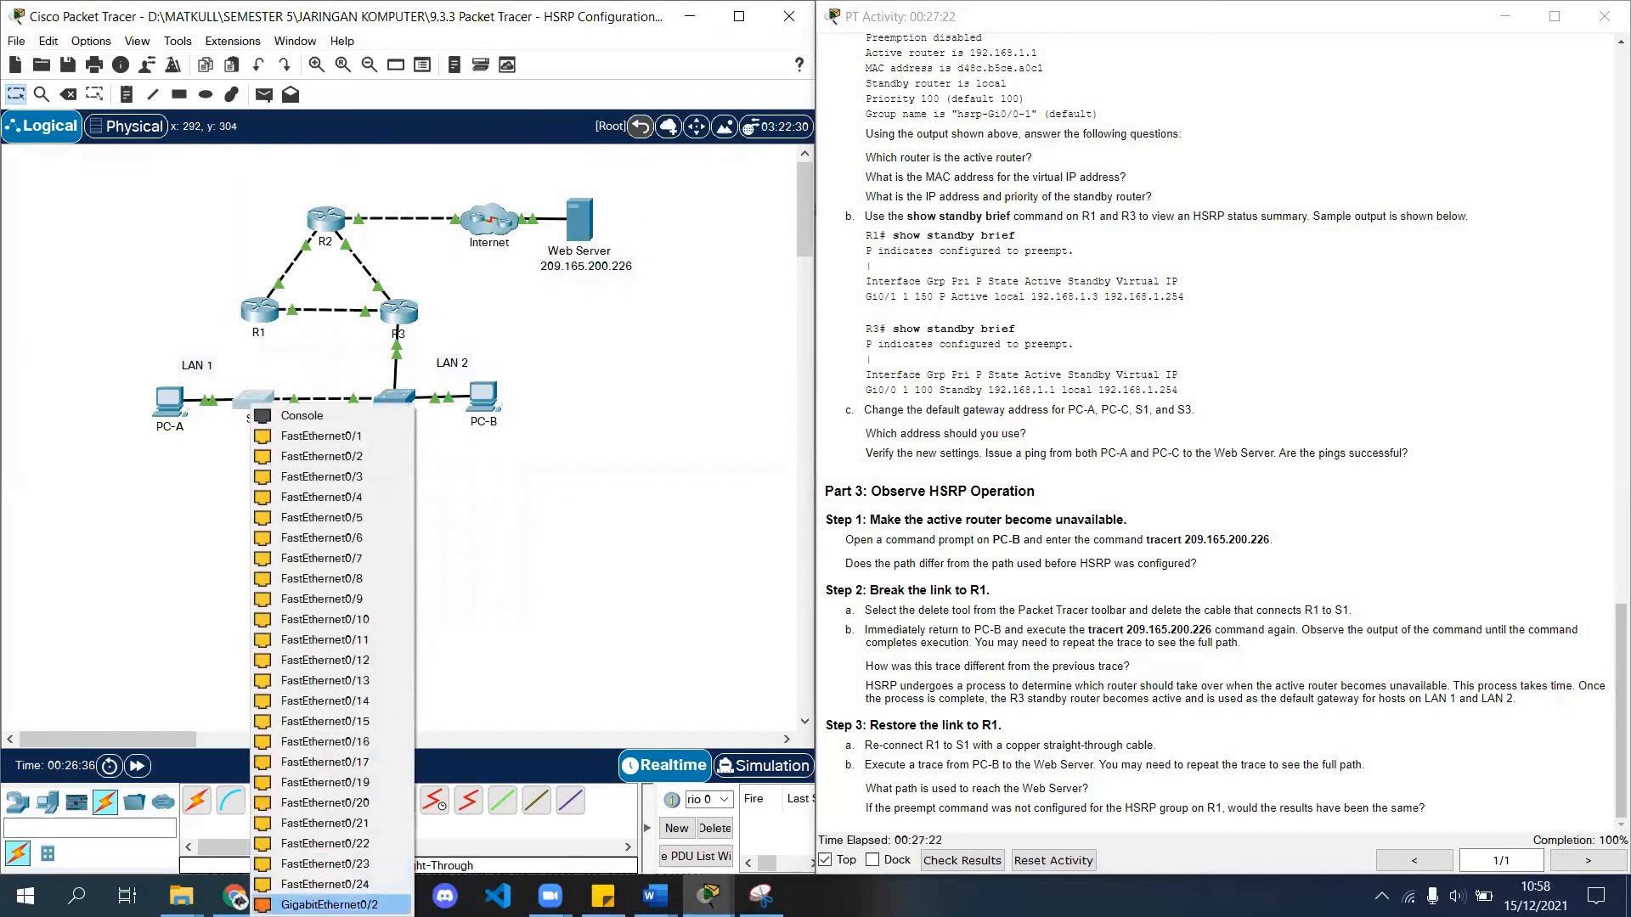
{"action": "left_click", "coordinate": [323, 905]}
{"action": "left_click", "coordinate": [256, 322]}
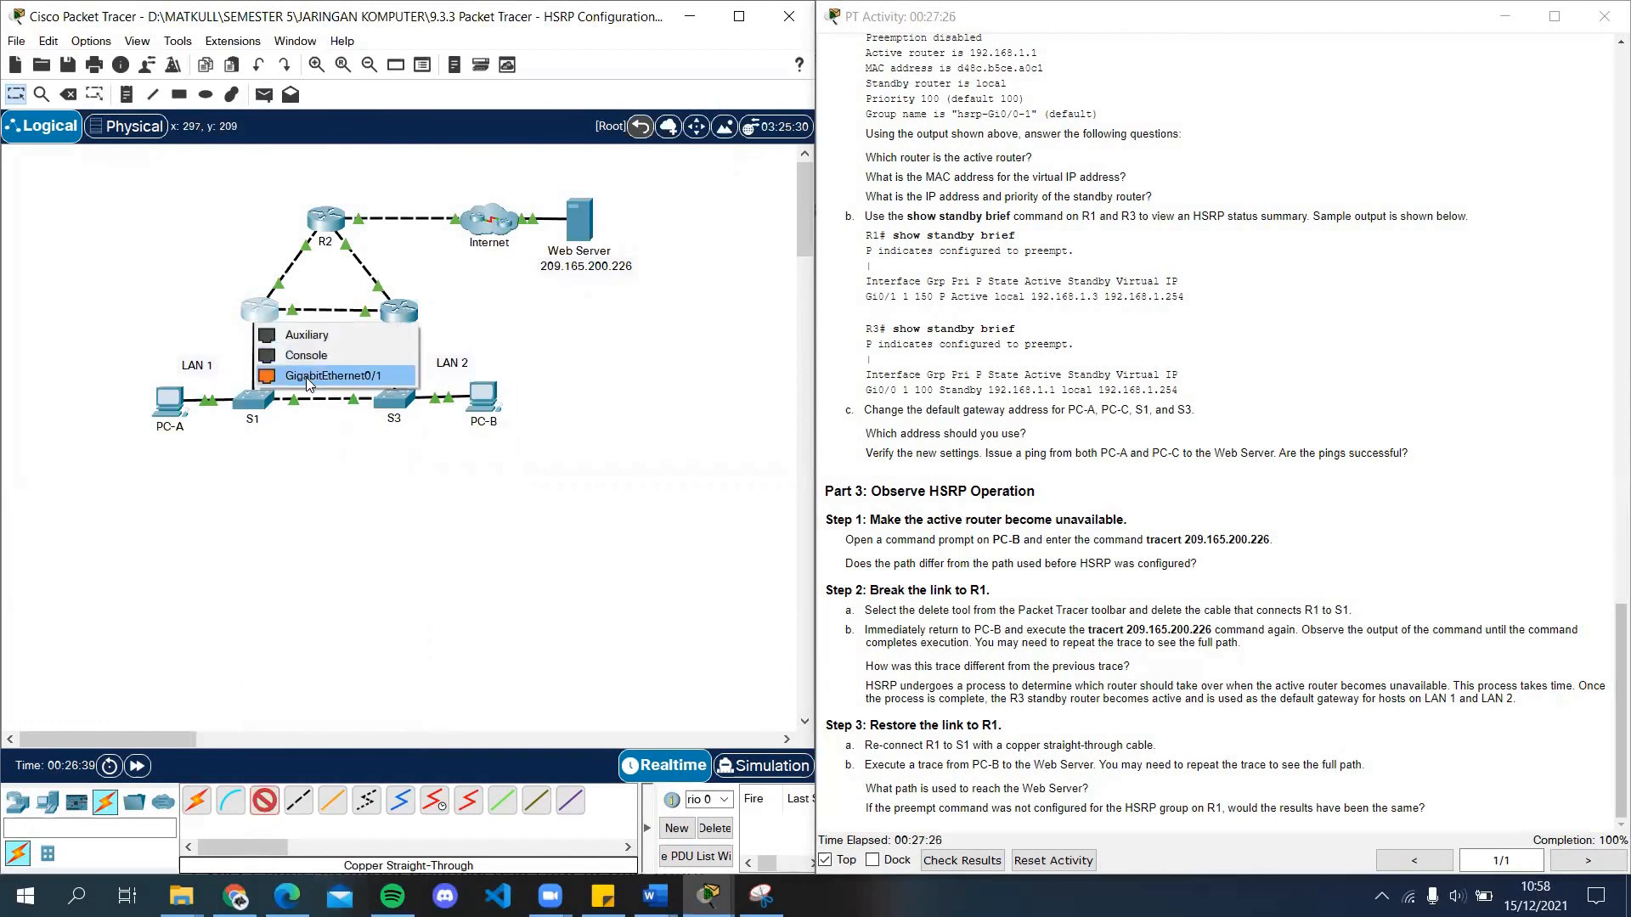
{"action": "left_click", "coordinate": [307, 379]}
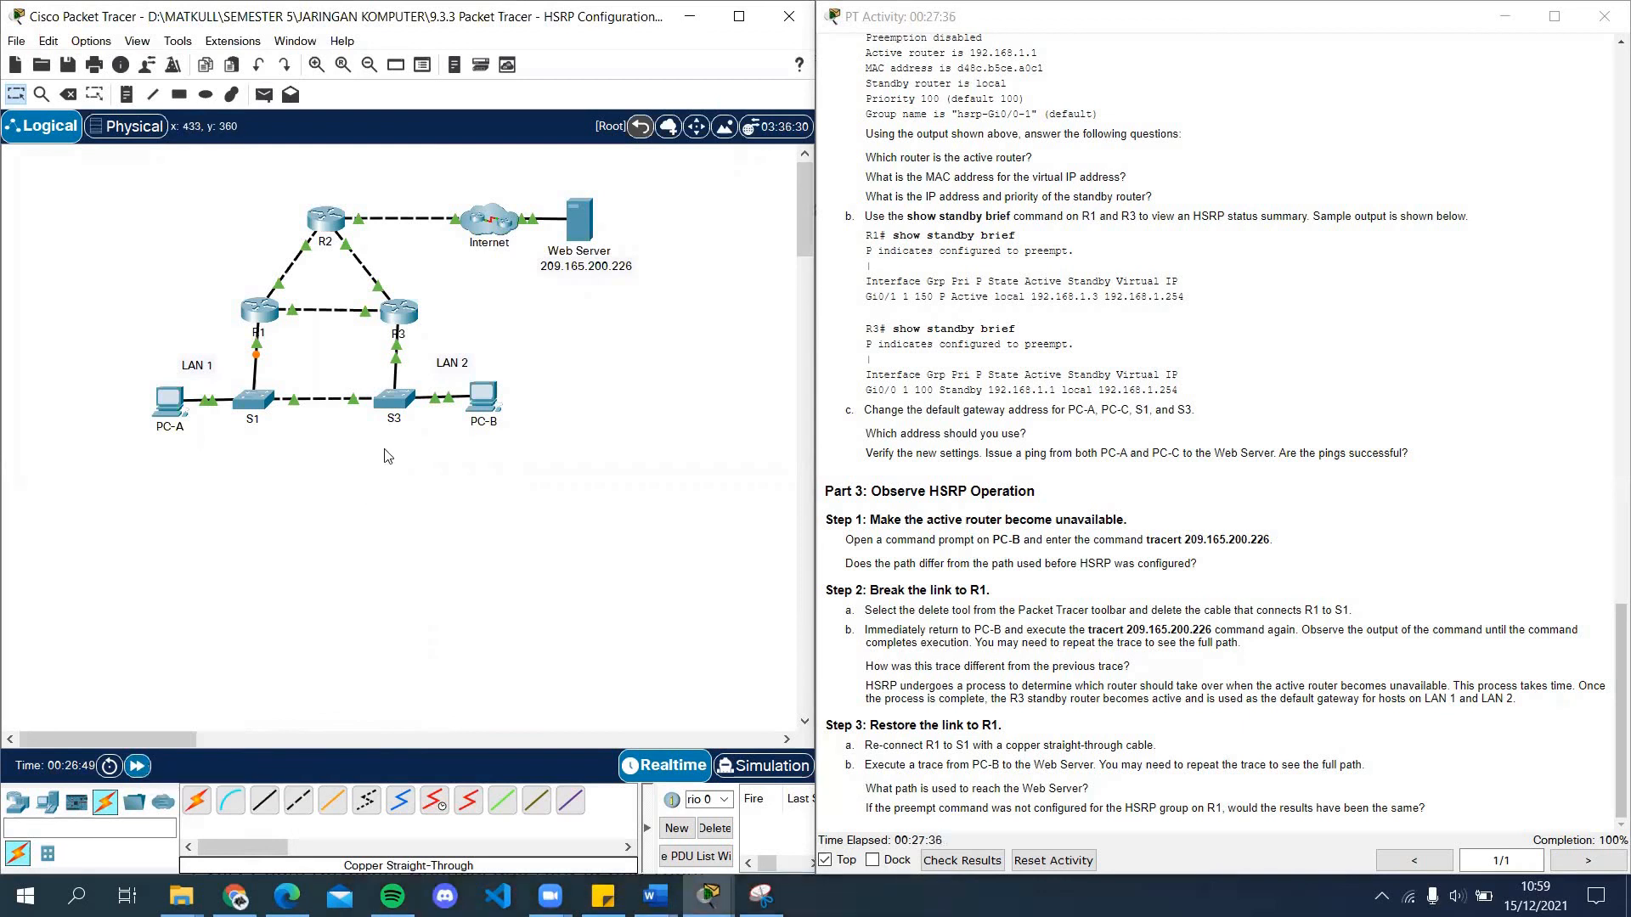
{"action": "mouse_move", "coordinate": [488, 437]}
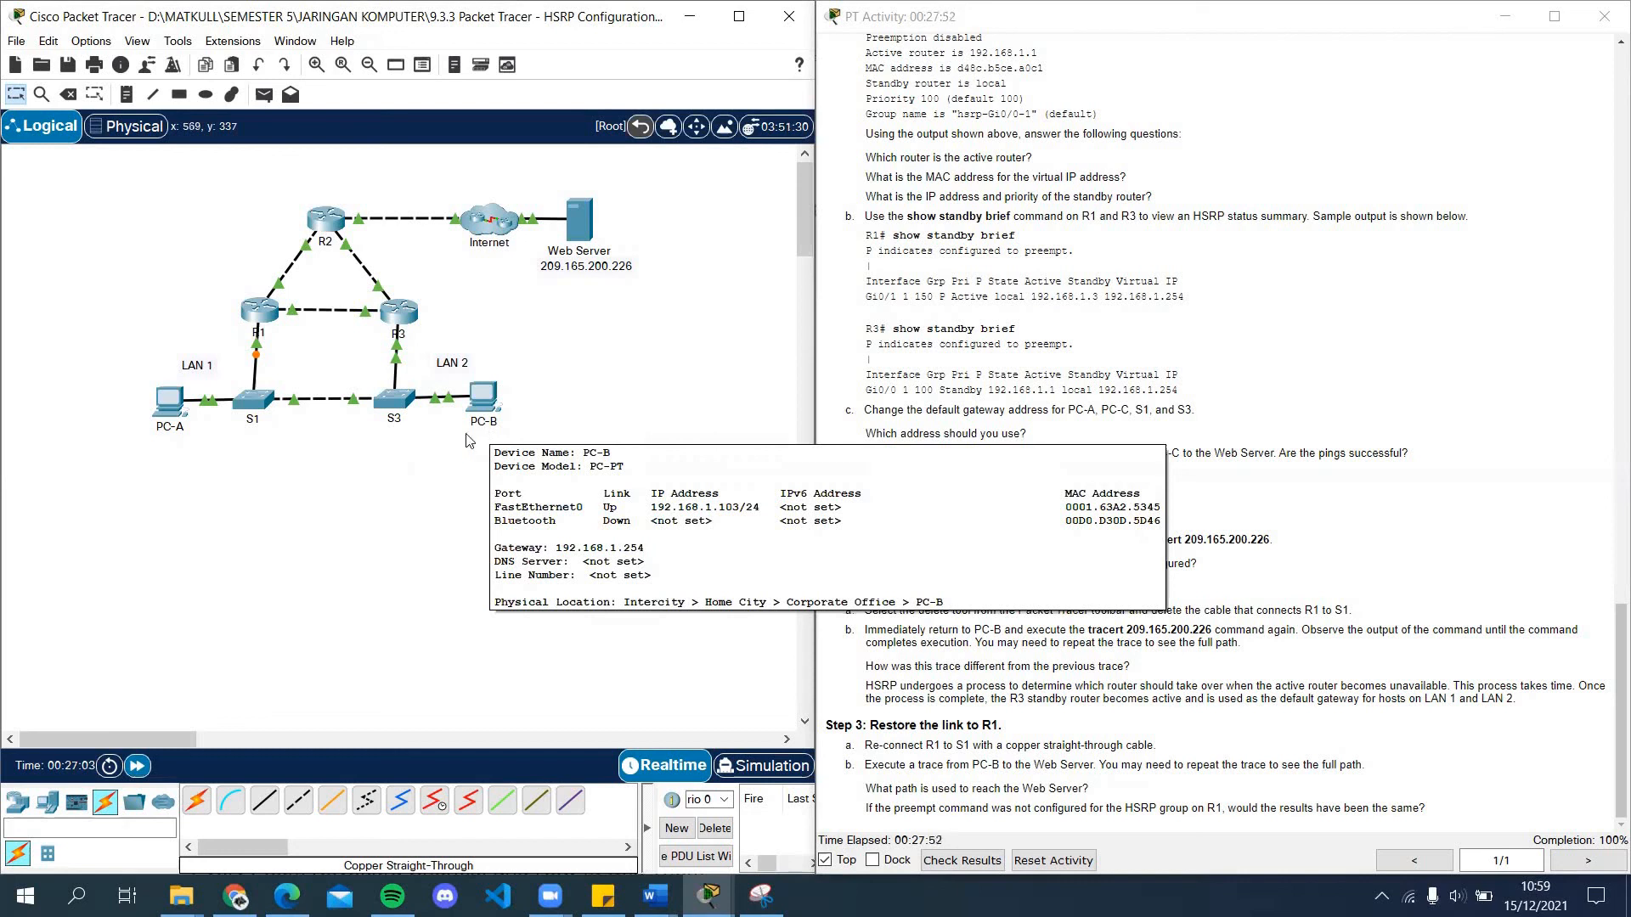
{"action": "mouse_move", "coordinate": [267, 306]}
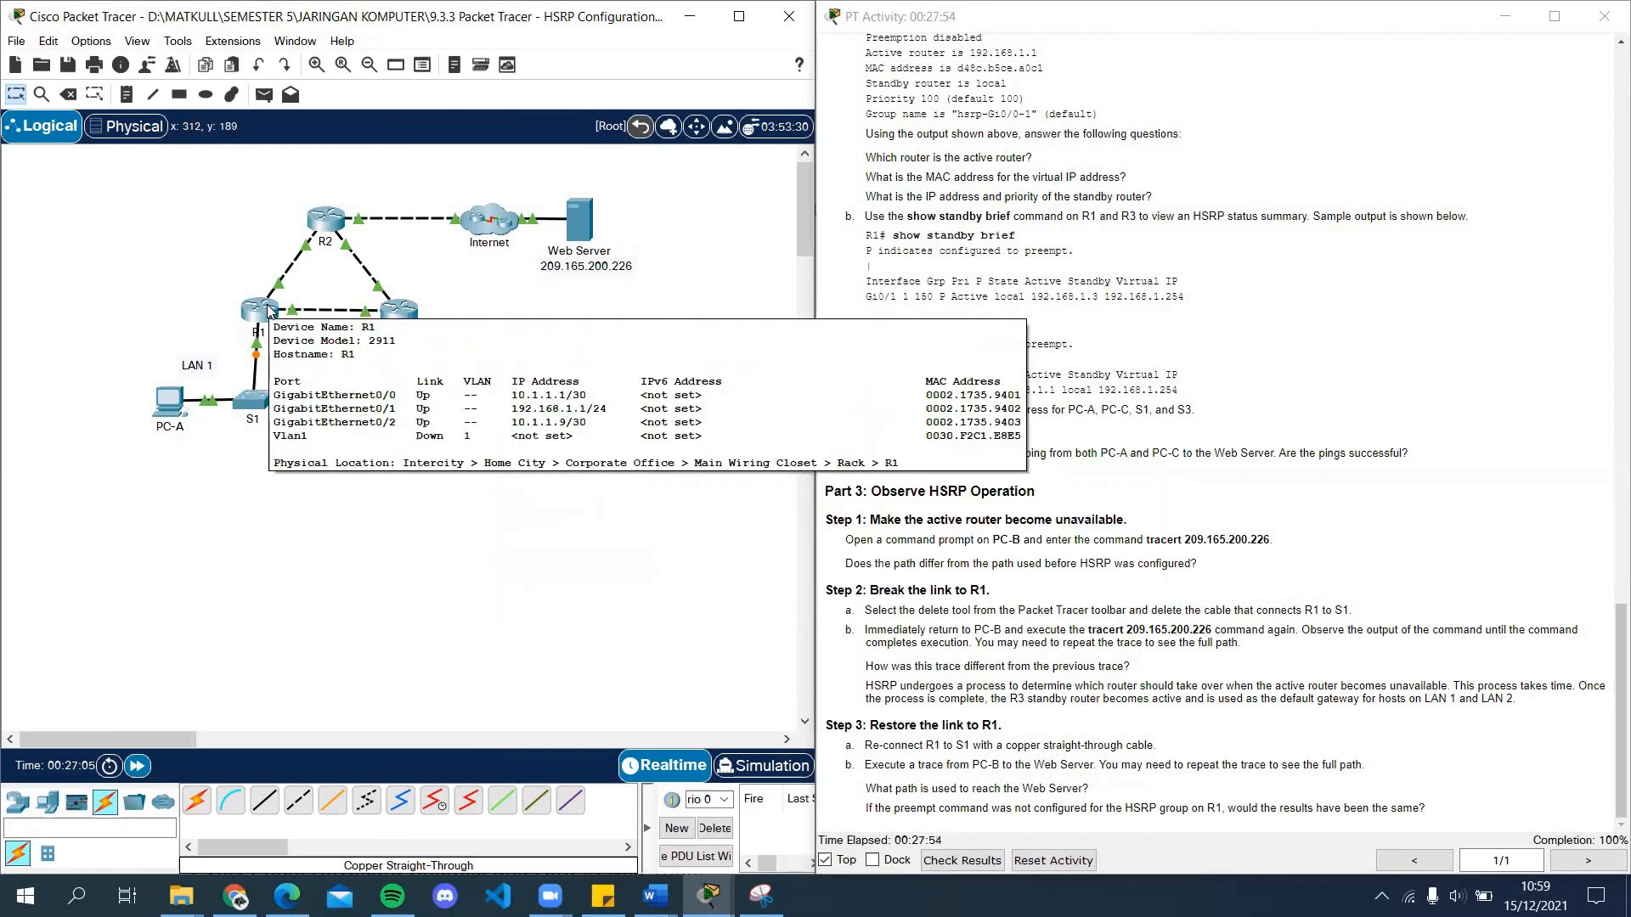